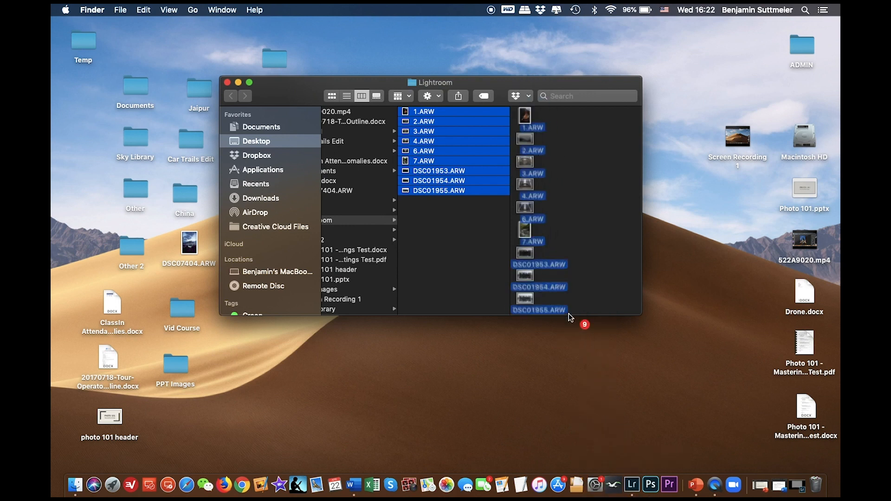
Open the nine selected ARW files from the Lightroom folder with Adobe Lightroom Classic
right_click(463, 148)
mouse_move(508, 182)
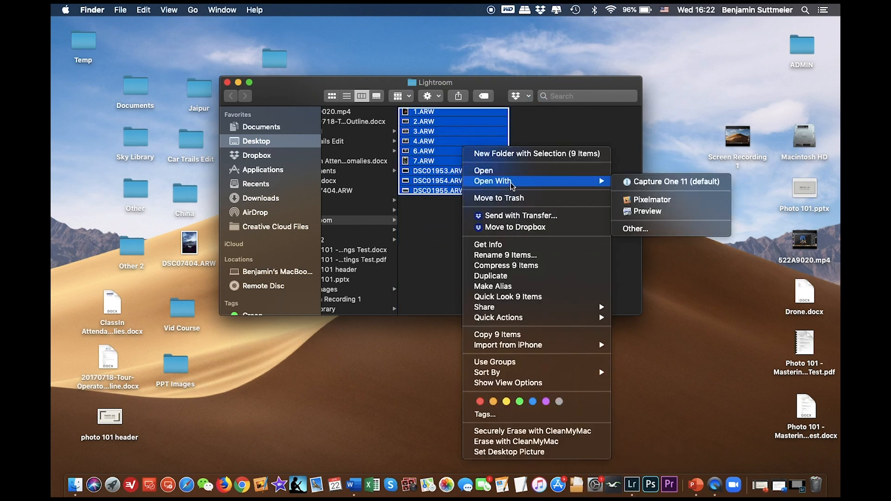
click(647, 229)
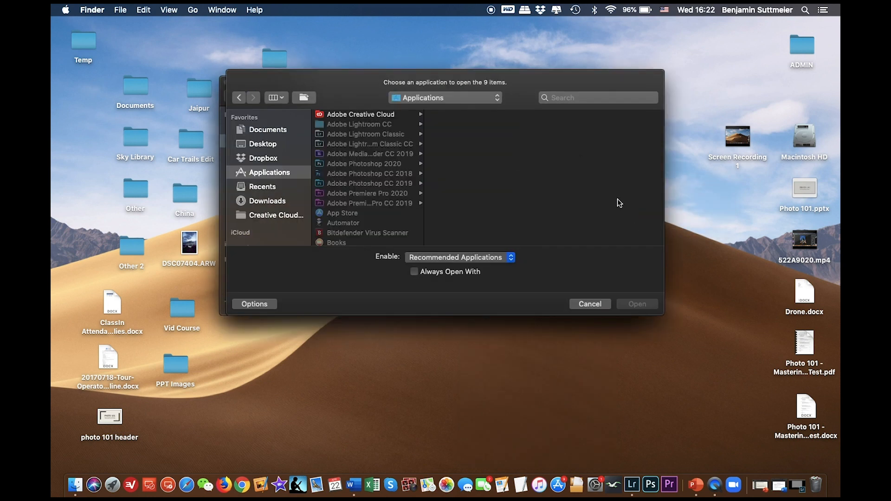
click(389, 135)
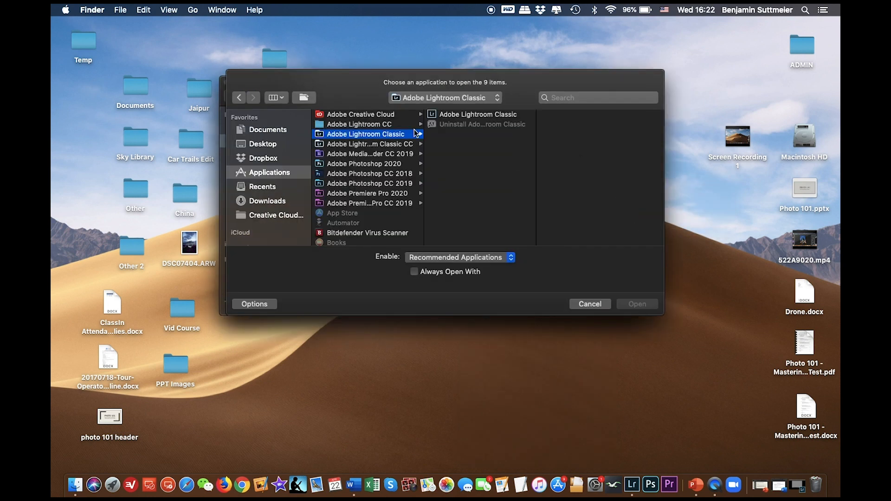
double_click(463, 116)
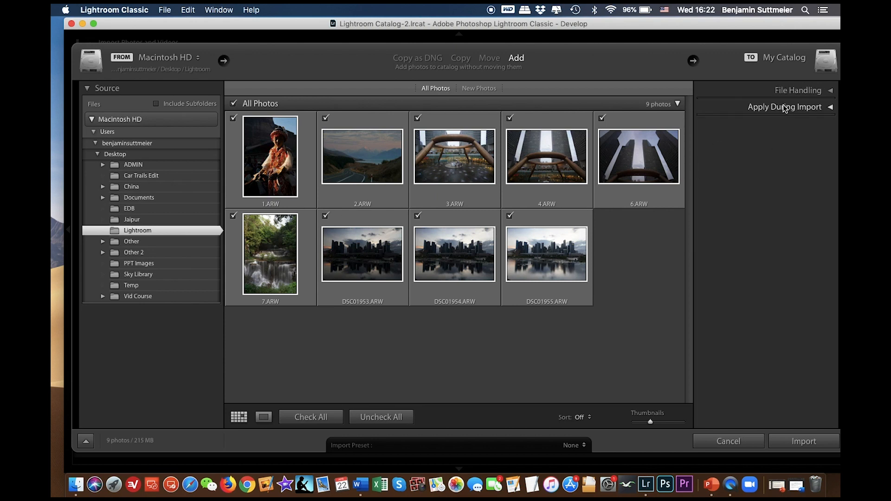
Review the File Handling import options and import all nine photos into the catalog without moving them
click(789, 90)
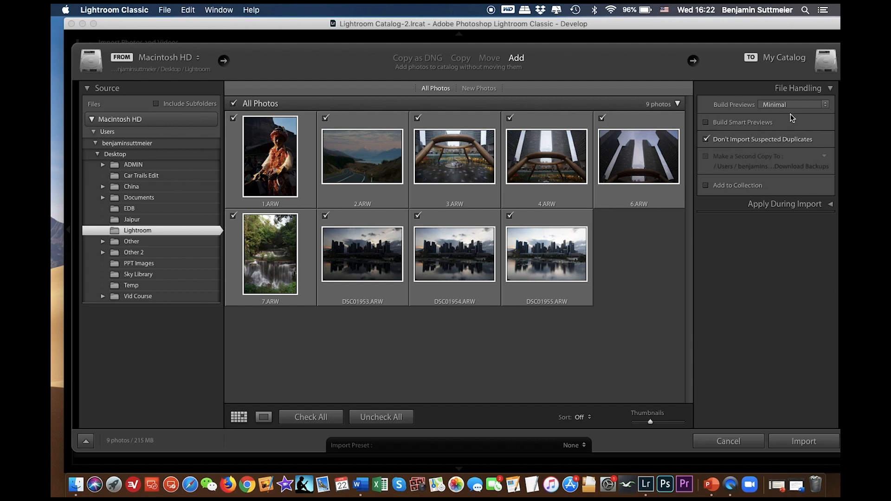
click(796, 89)
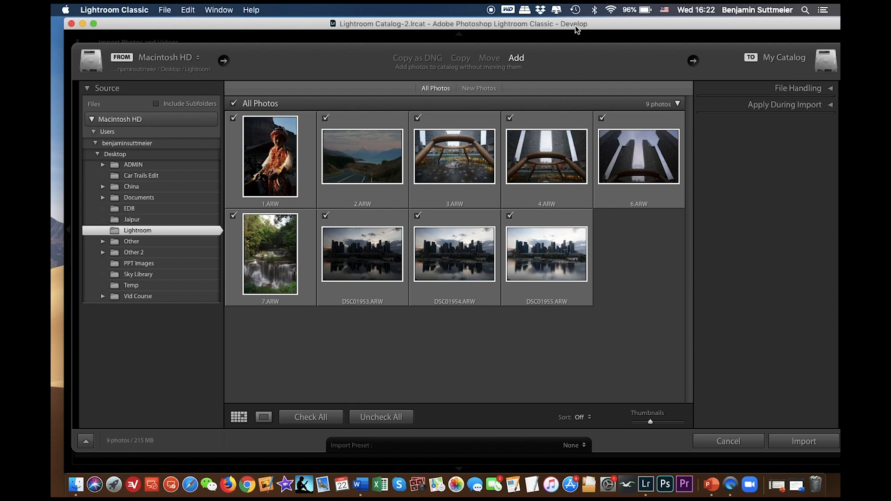
drag(575, 26, 566, 26)
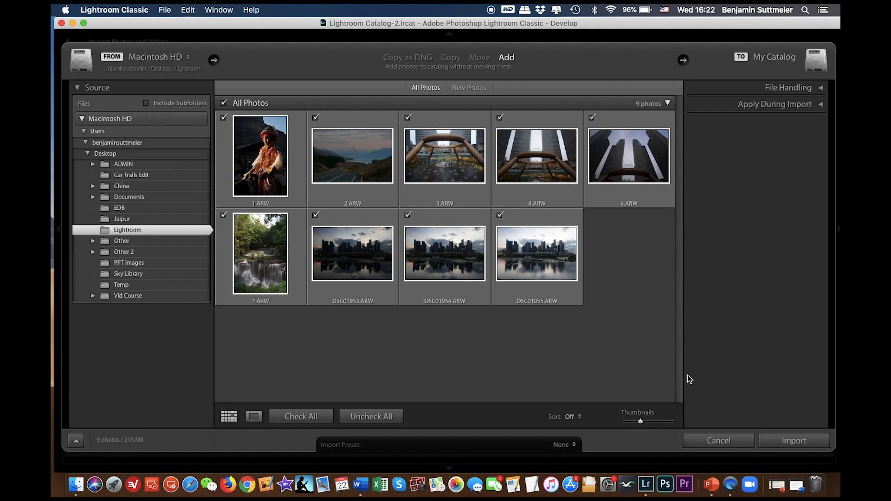
click(802, 442)
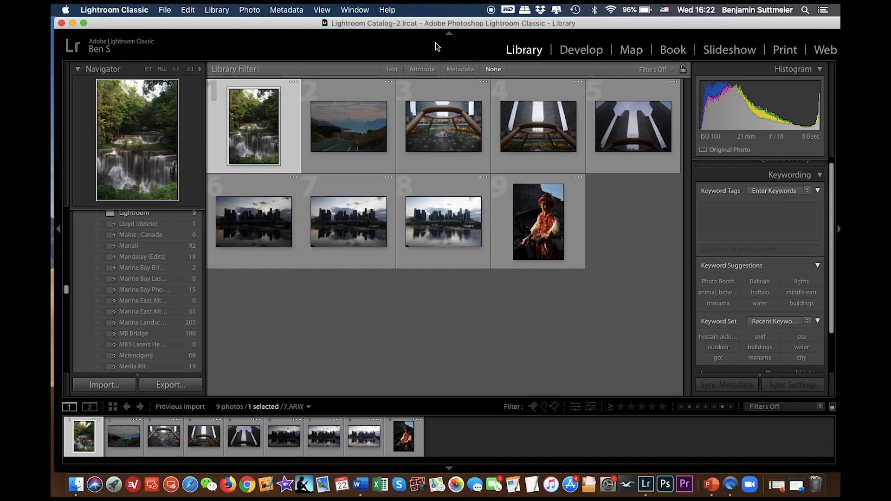
click(165, 11)
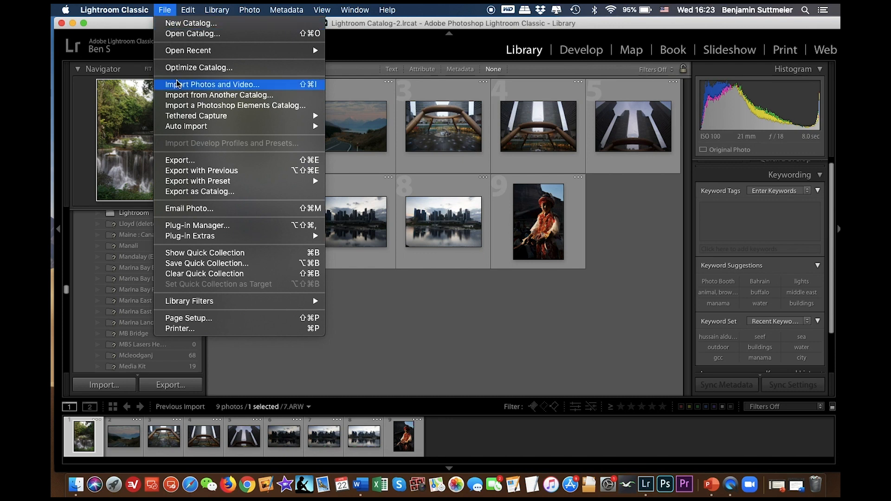
click(201, 91)
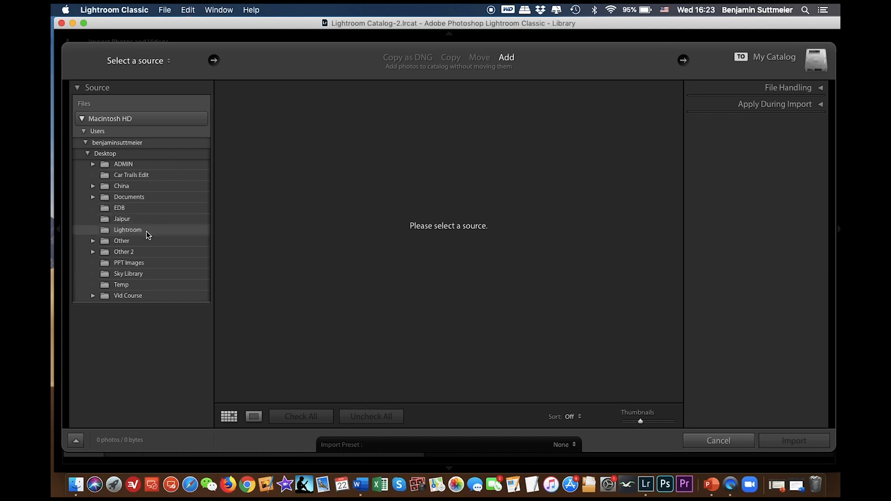
click(719, 441)
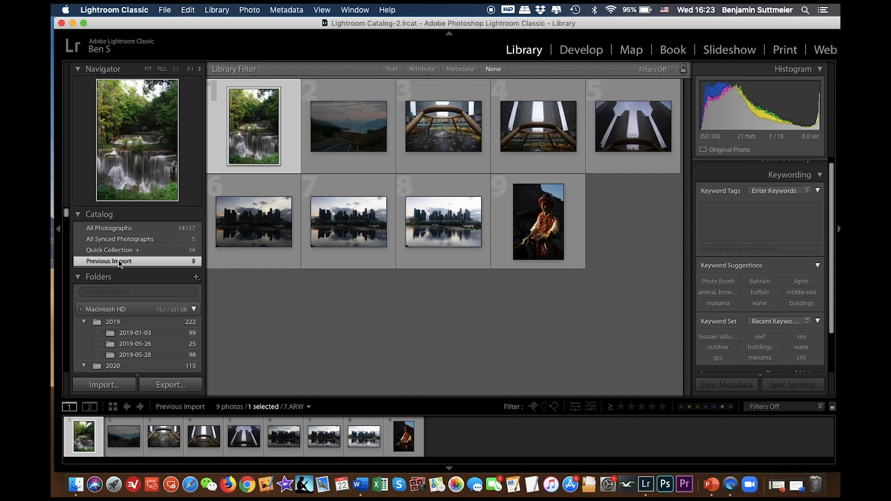
Show all photographs in the catalog and return to the previous import
click(124, 229)
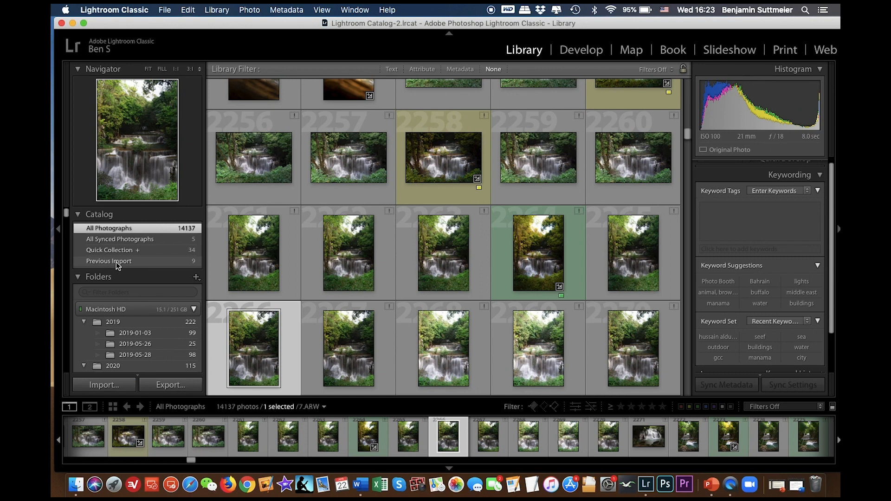
click(116, 262)
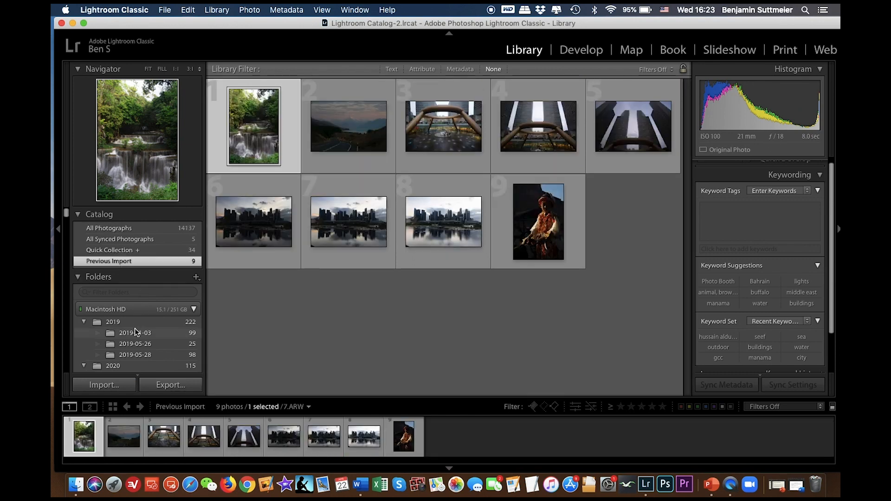
Look through the catalog's folder list, drives, Collections and Publish Services
scroll(151, 292, down, 1)
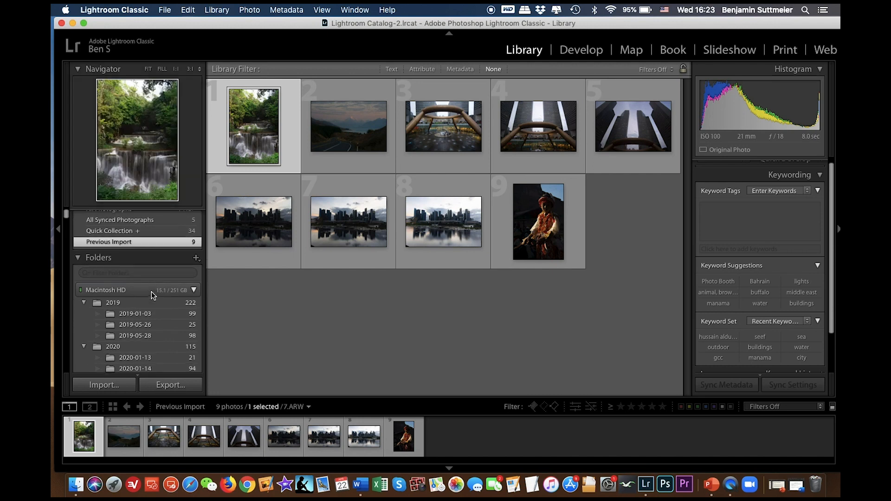
click(105, 258)
click(105, 258)
scroll(139, 279, down, 2)
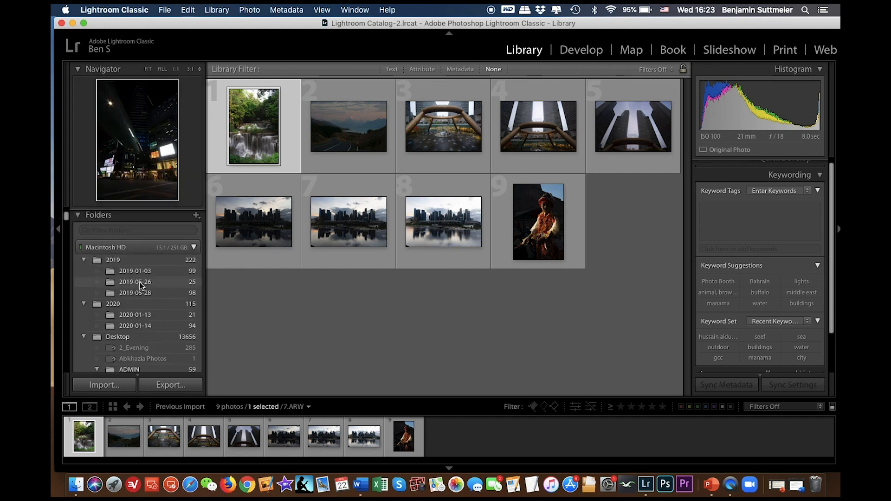
scroll(139, 284, down, 3)
scroll(142, 286, down, 5)
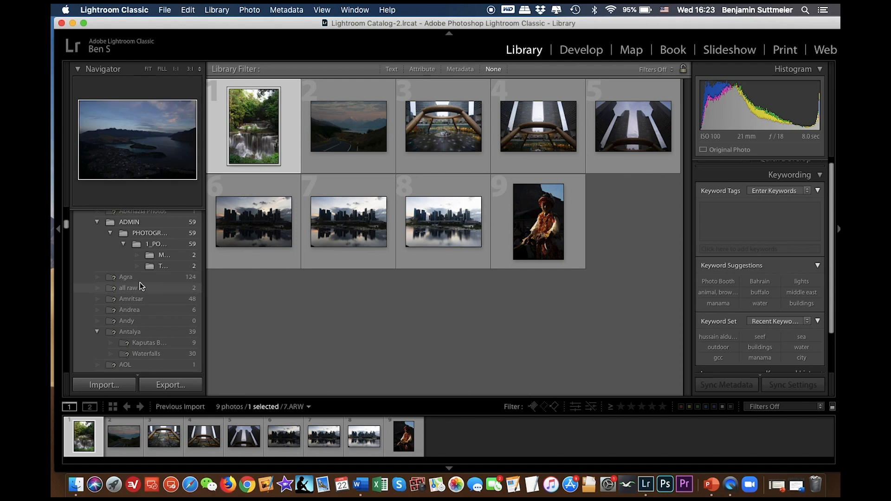
scroll(142, 286, down, 6)
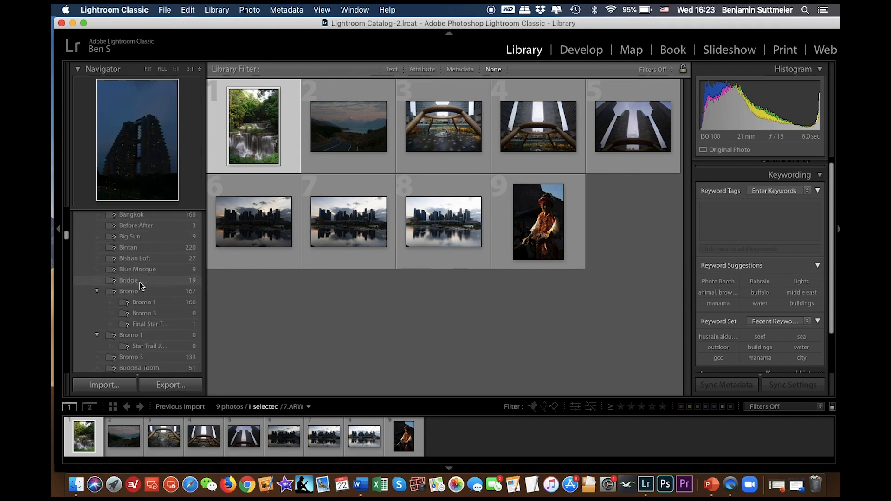
scroll(141, 286, down, 6)
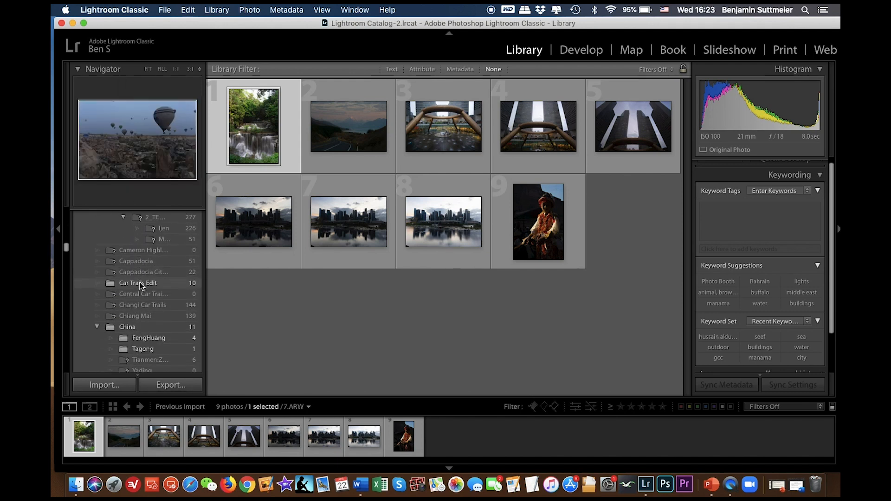
scroll(141, 286, down, 3)
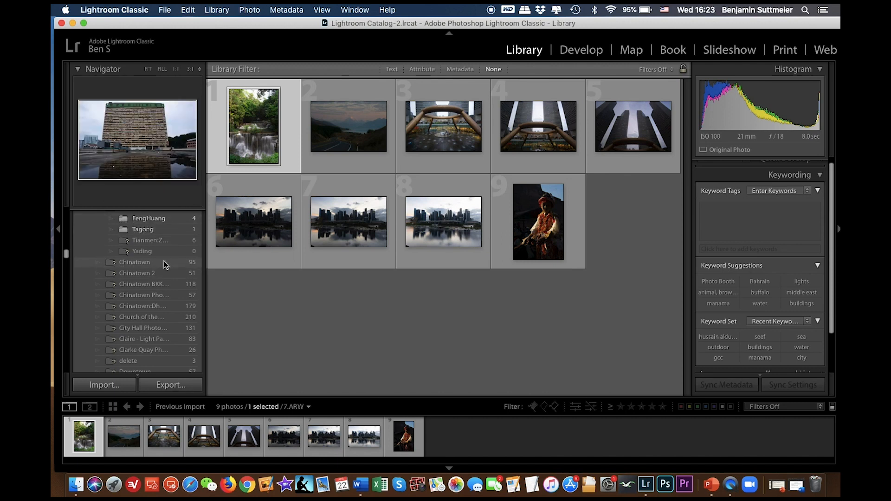
scroll(166, 263, down, 5)
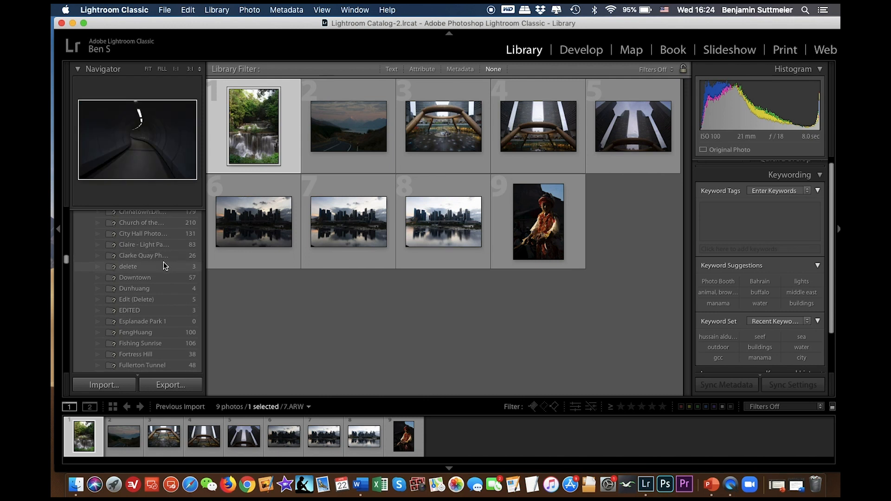
scroll(164, 262, down, 10)
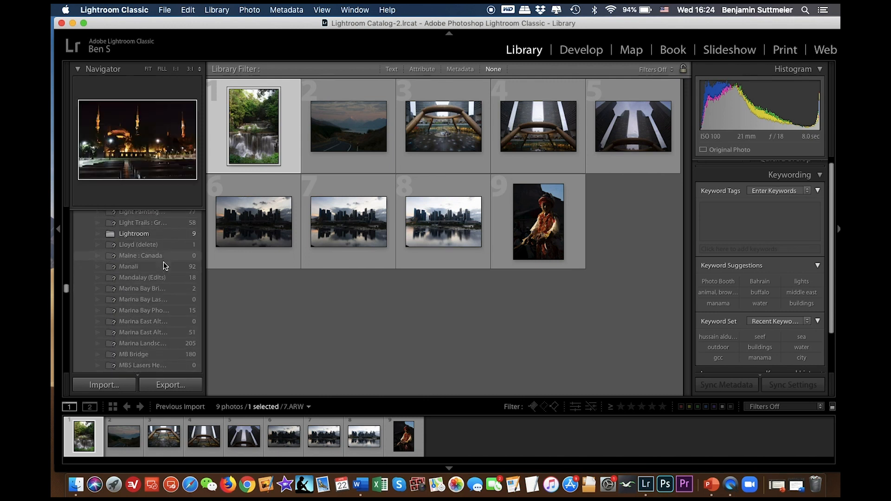
scroll(163, 262, down, 10)
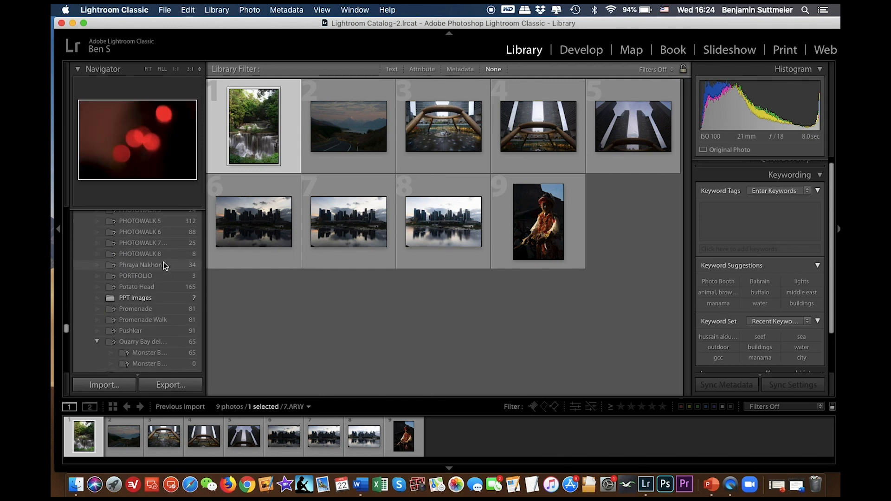
scroll(163, 262, down, 10)
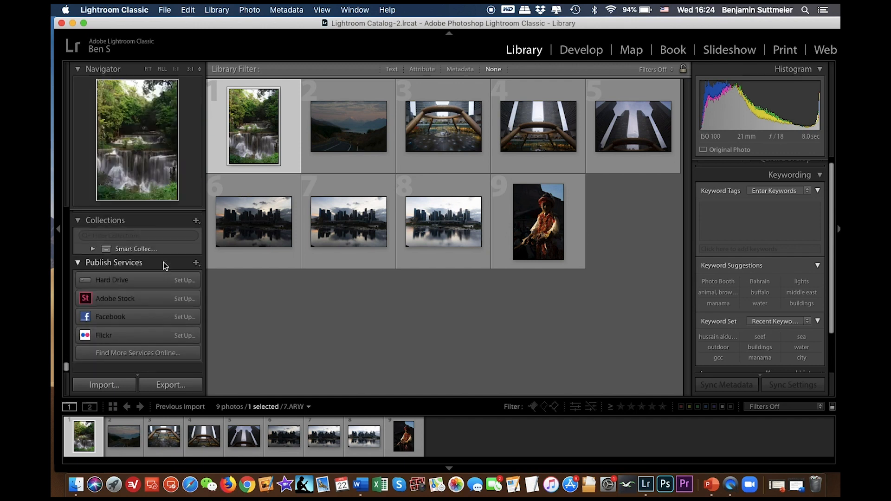
scroll(163, 262, up, 3)
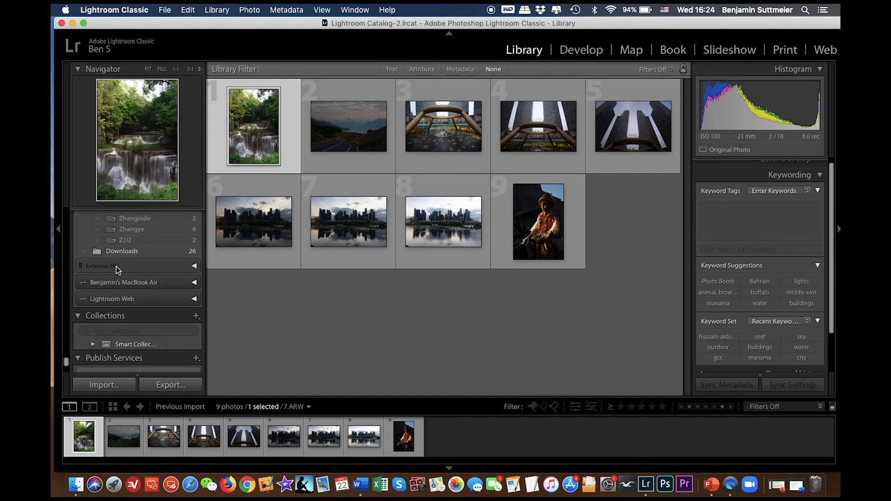
click(107, 314)
click(107, 314)
scroll(134, 235, up, 2)
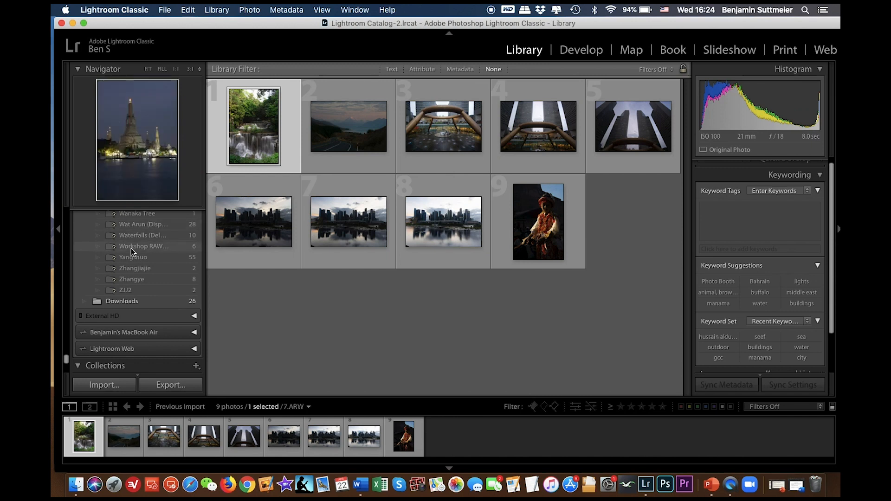
scroll(131, 274, up, 3)
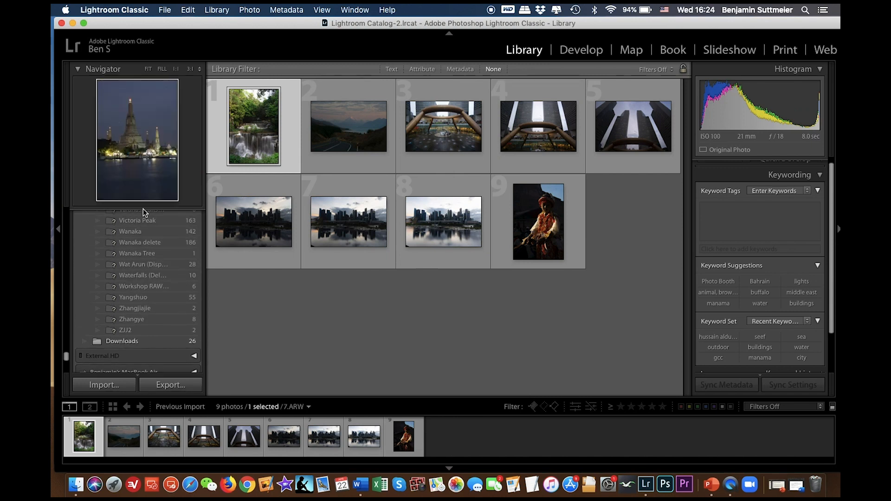
scroll(139, 255, down, 5)
scroll(161, 336, down, 4)
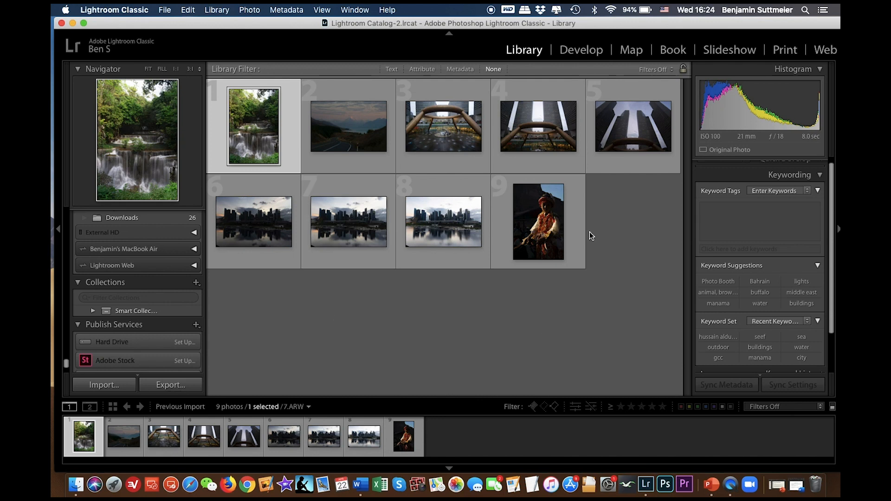
Check the Quick Develop section and collapse the Keywording section
scroll(779, 255, up, 2)
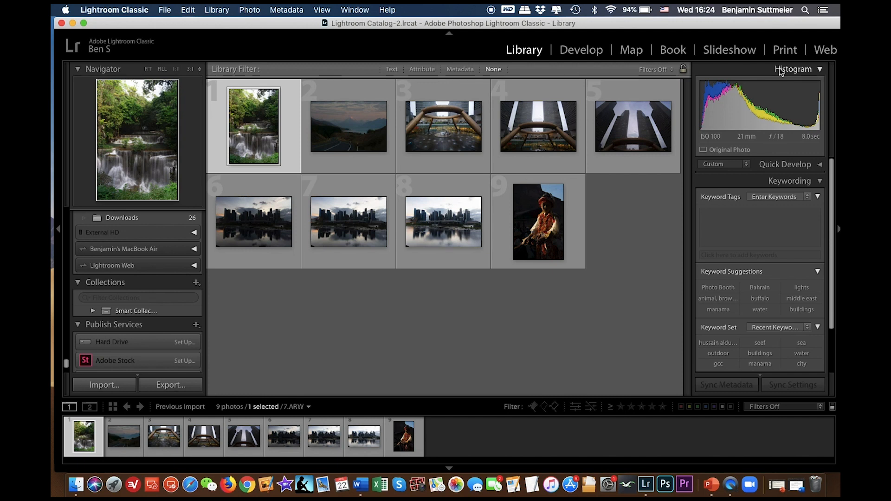
click(783, 166)
click(783, 165)
click(783, 166)
click(788, 187)
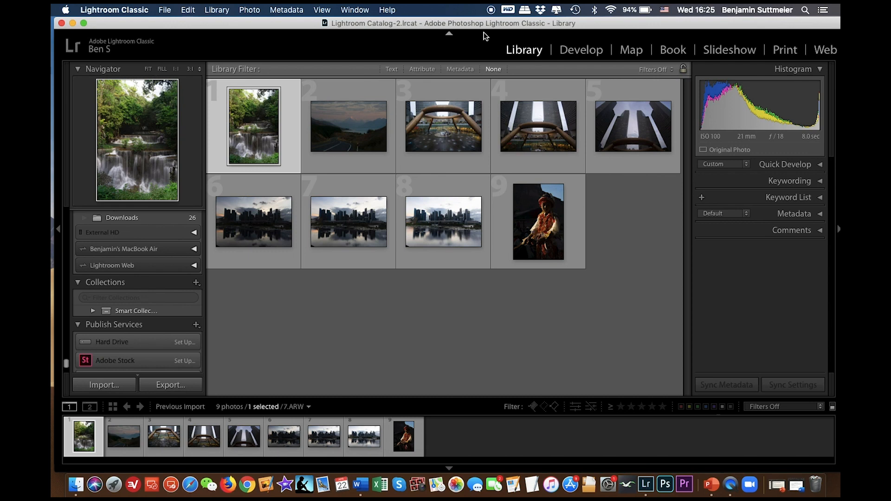
Switch to the Develop module and fit the whole waterfall photo 7.ARW in the view
click(579, 54)
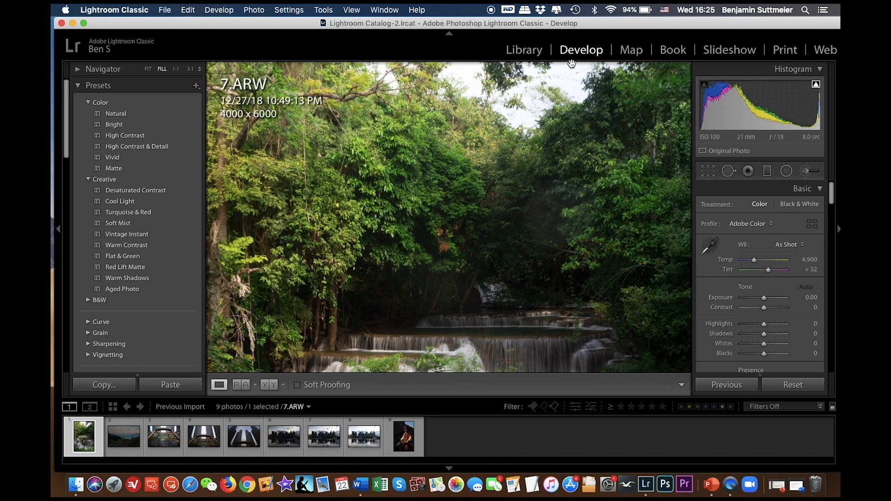
click(572, 62)
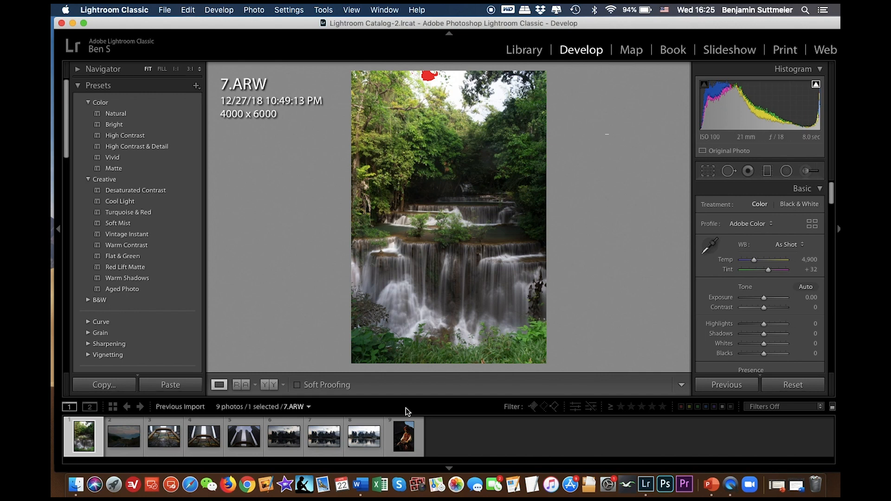
Compare the skyline exposures DSC01953.ARW through DSC01955.ARW, ending on DSC01954.ARW
click(279, 439)
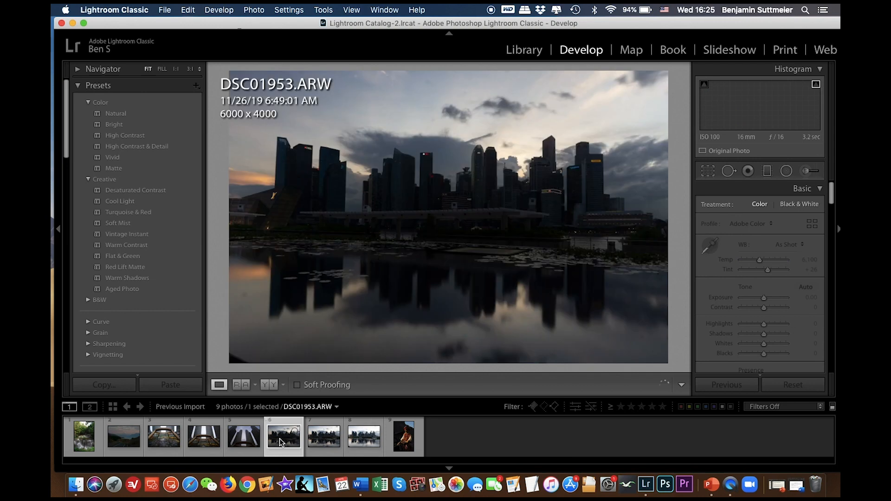
key(Right)
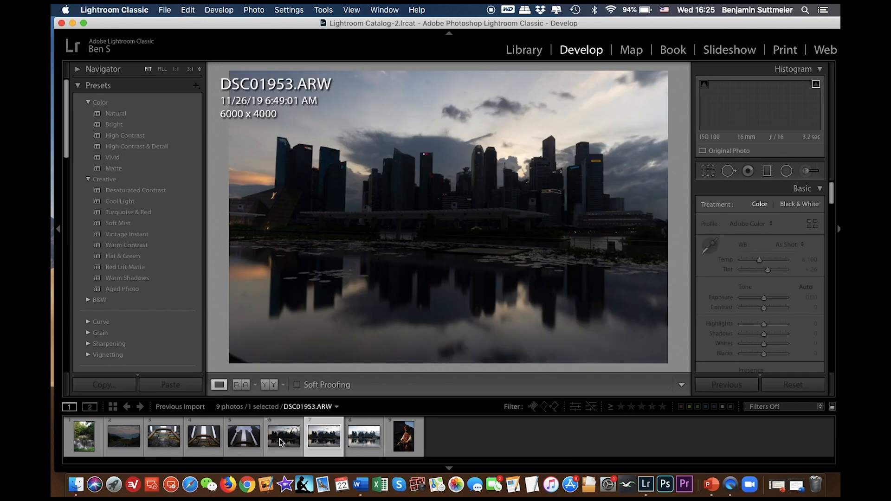
key(Right)
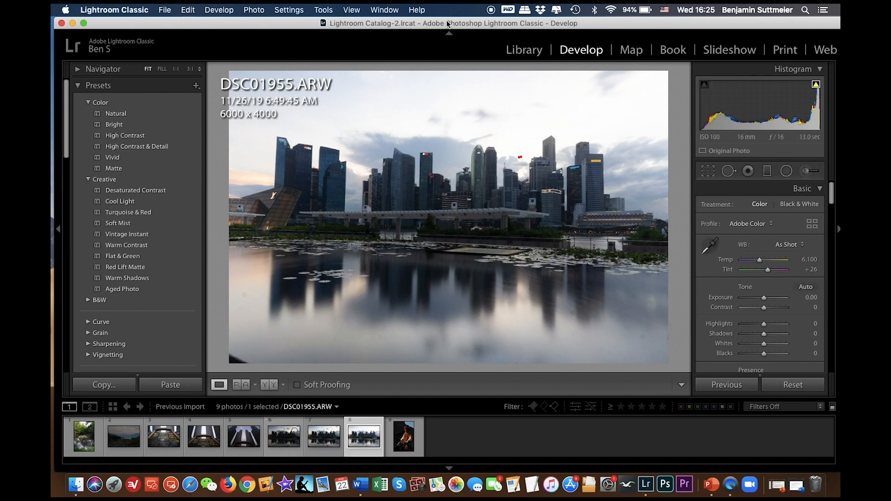
key(Left)
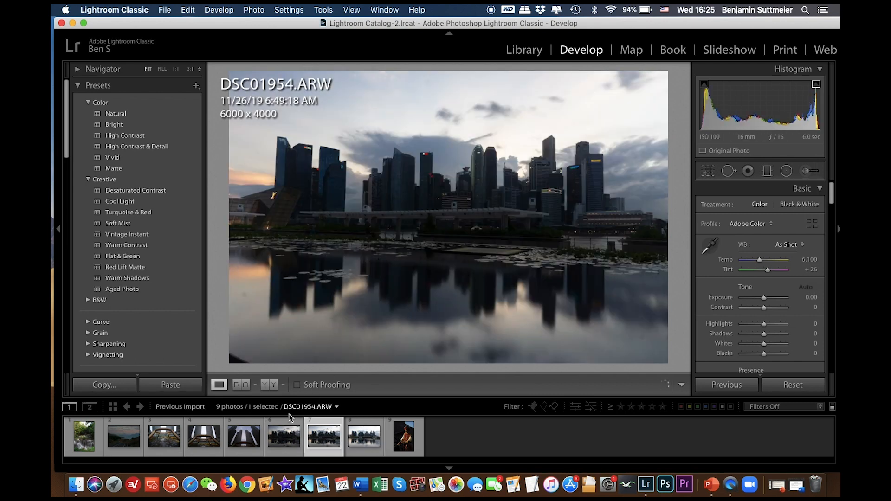
Give the three skyline photos DSC01953.ARW through DSC01955.ARW a green color label, and reselect only DSC01954.ARW
click(276, 435)
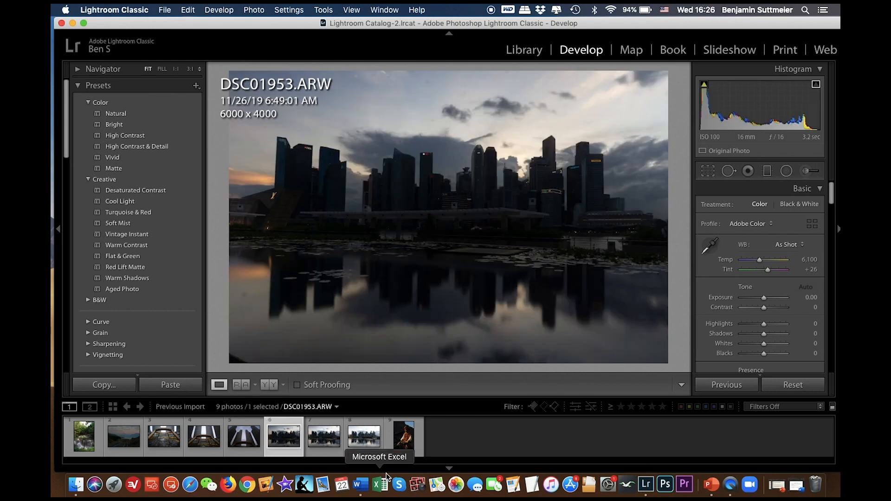
shift+click(364, 441)
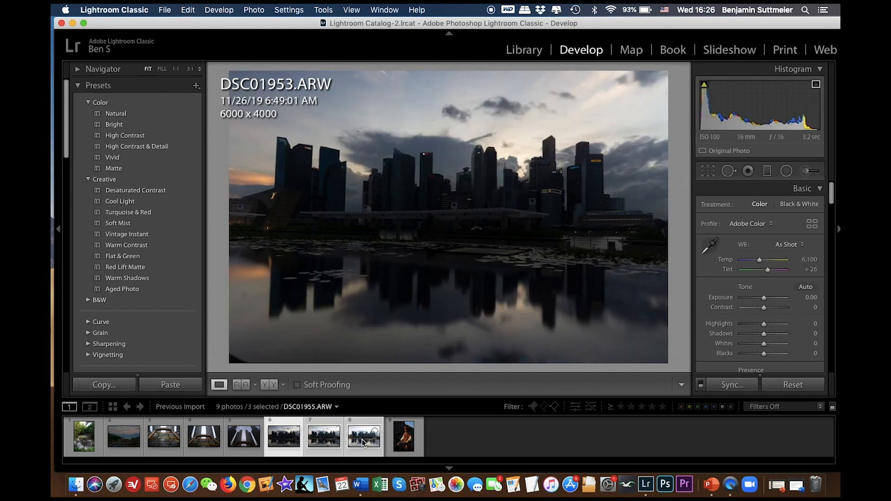
right_click(364, 441)
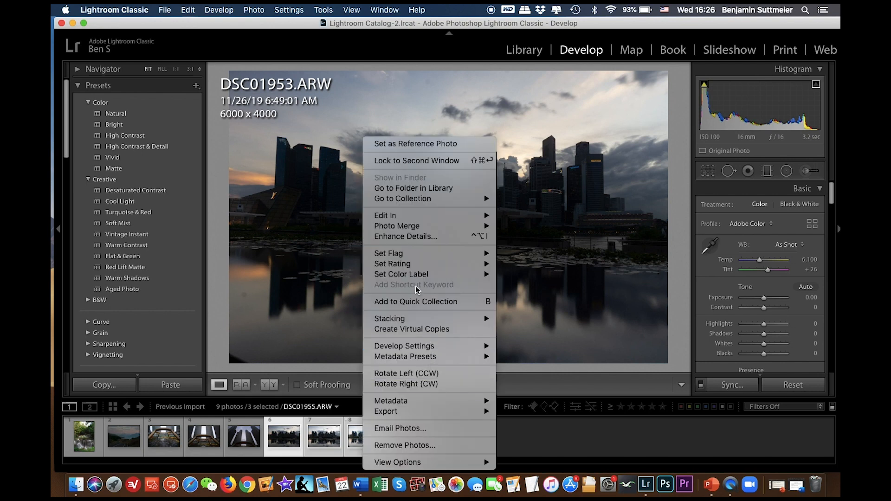
mouse_move(421, 277)
click(520, 295)
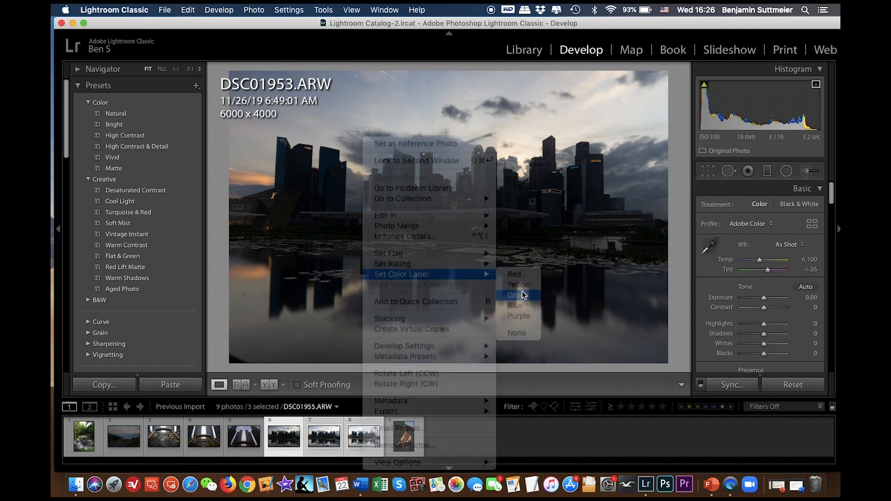
click(398, 425)
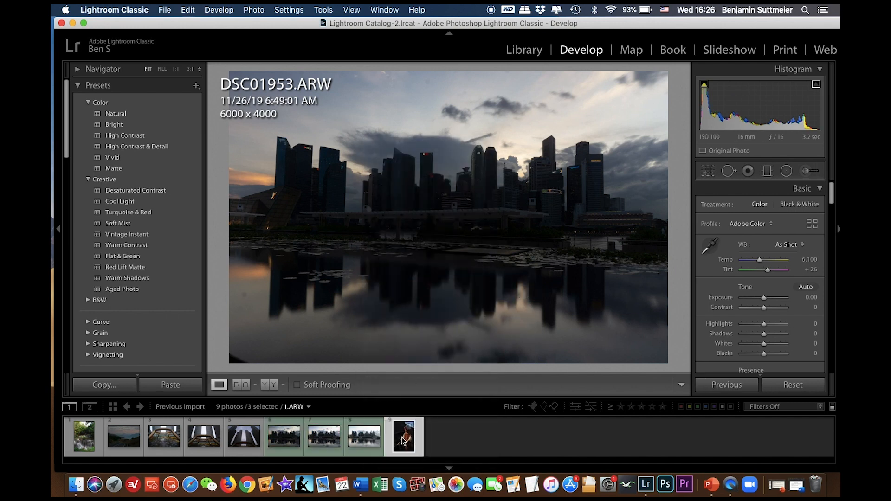
click(322, 438)
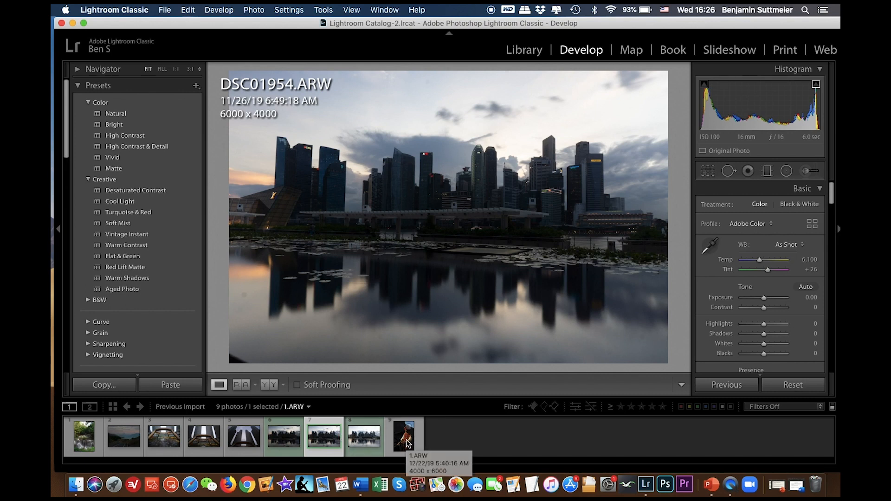
Filter the filmstrip to show only green-labeled photos, and clear the label filter again
click(699, 408)
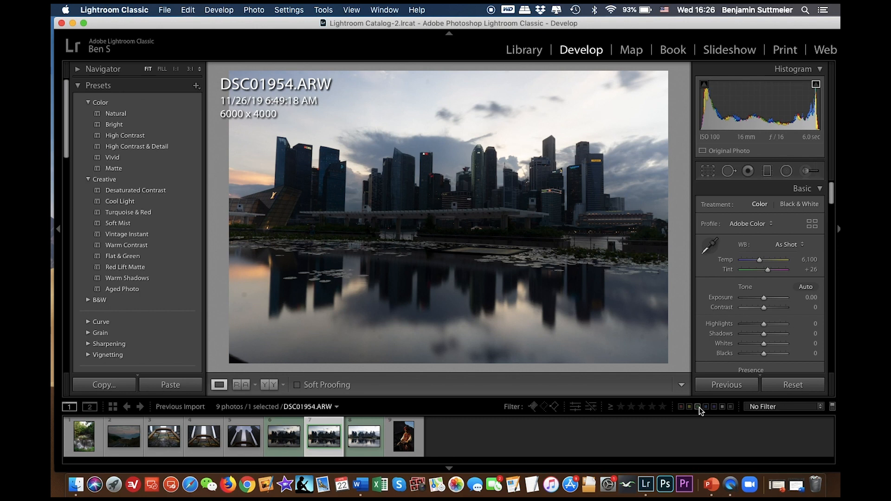
click(698, 407)
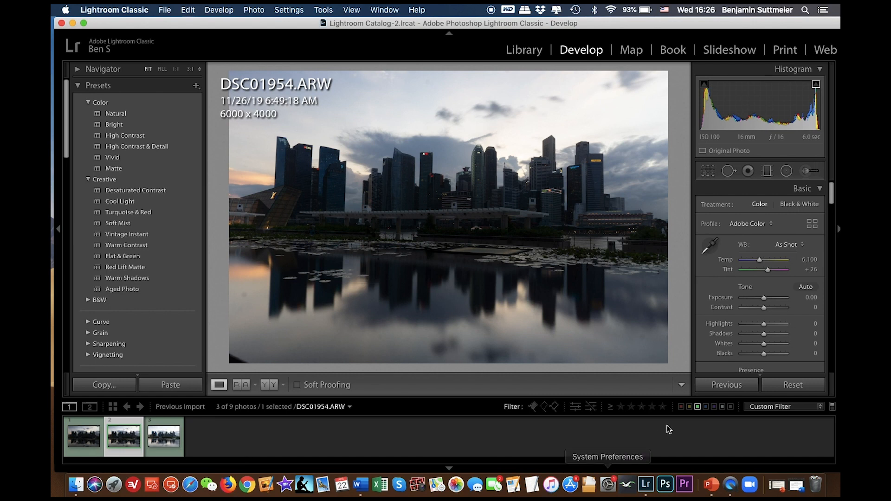
click(698, 408)
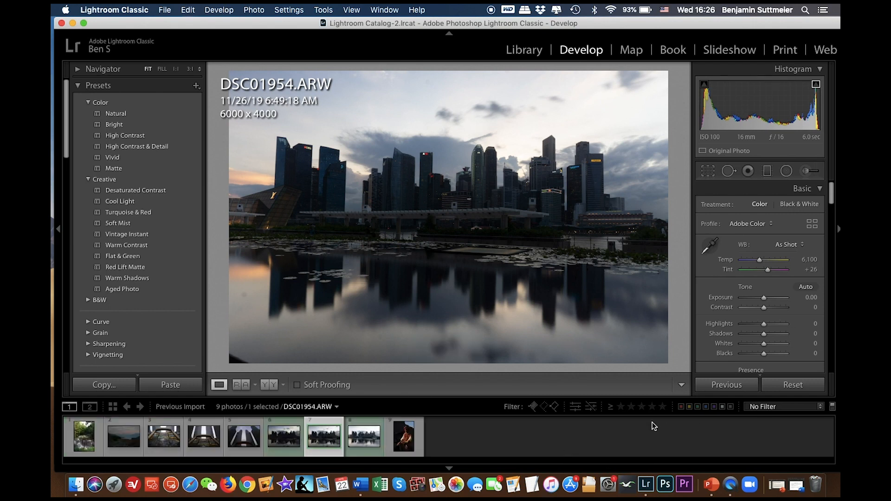
Give the fountain photo 3.ARW a three-star rating
click(164, 438)
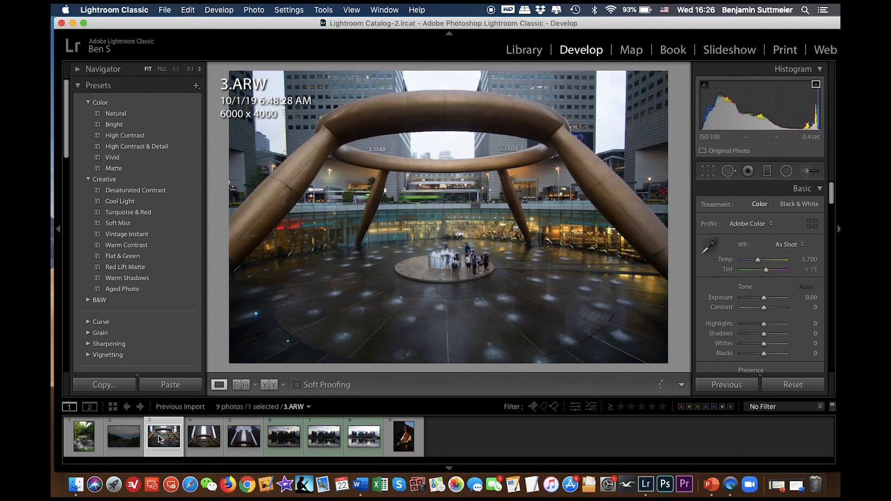
right_click(160, 439)
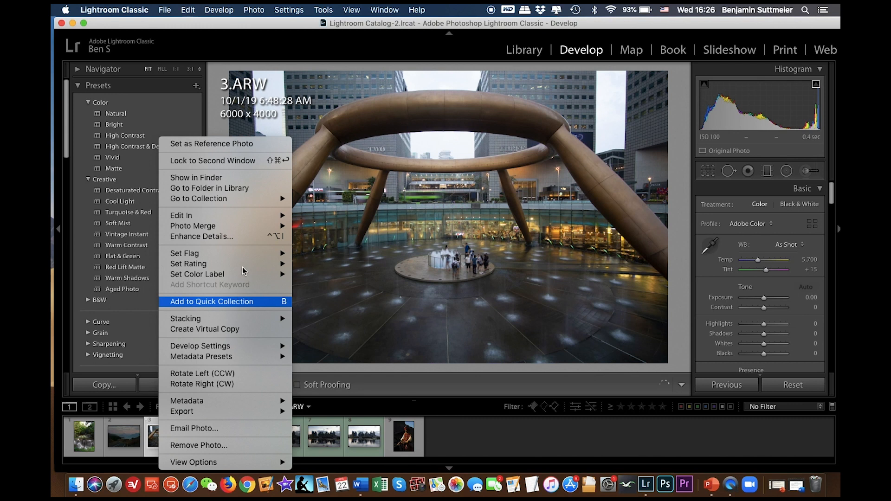
mouse_move(246, 264)
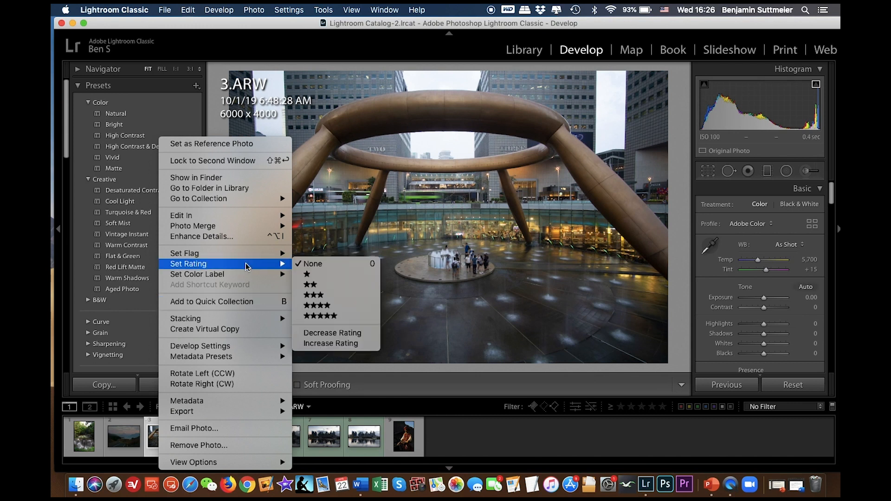
click(320, 295)
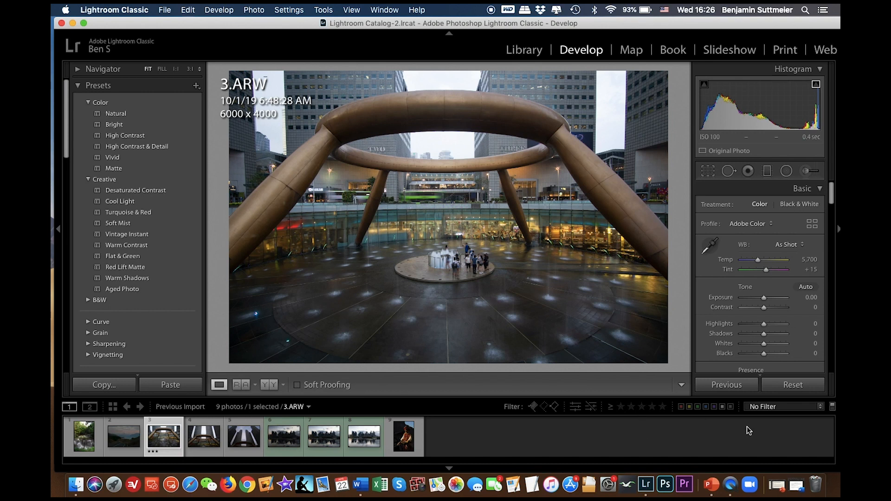
Apply the Rated filter preset to the filmstrip, and turn the filters off again
click(764, 408)
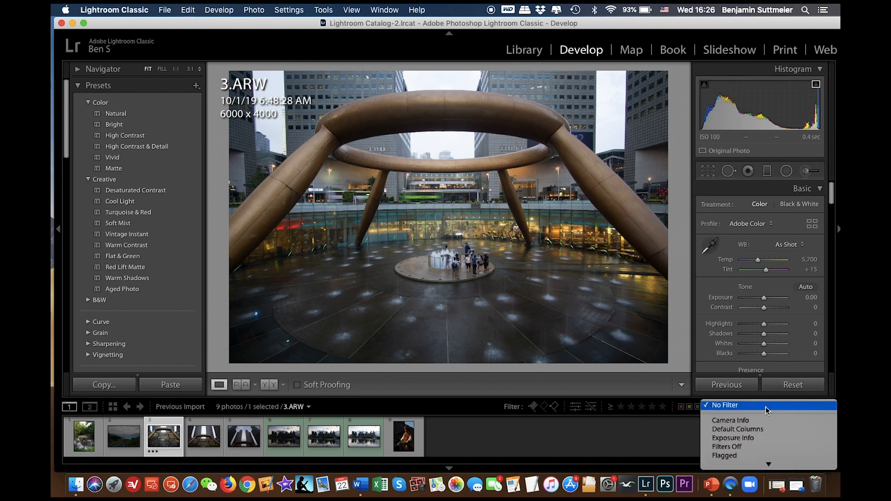
scroll(765, 413, down, 3)
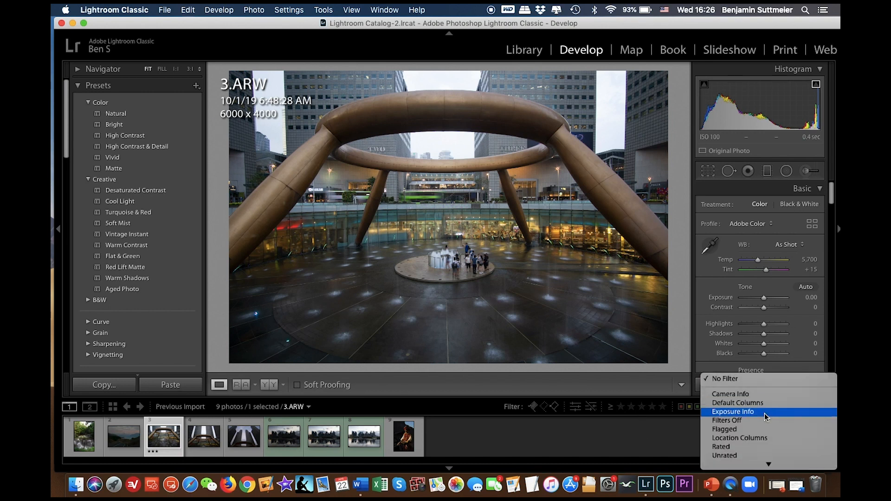
click(734, 450)
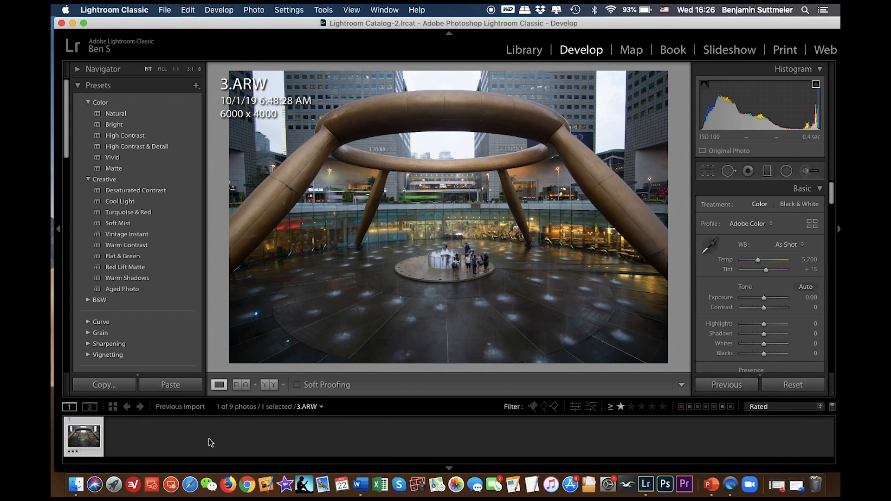
click(782, 408)
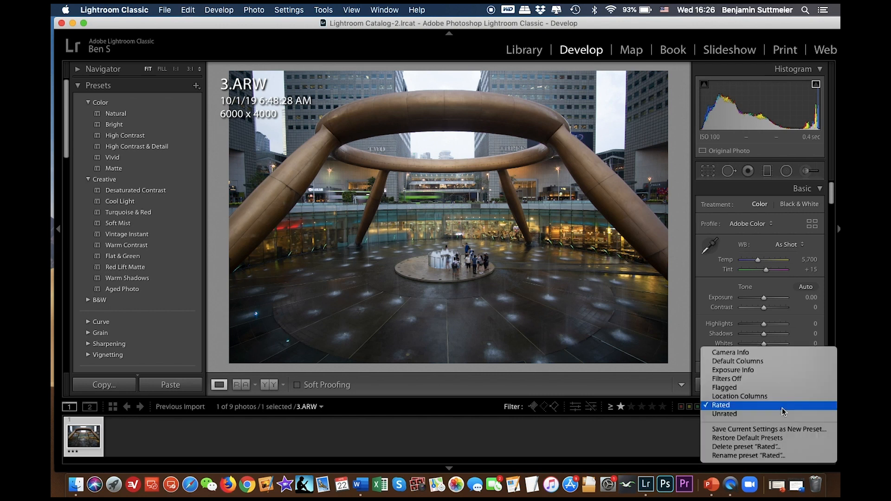
click(756, 380)
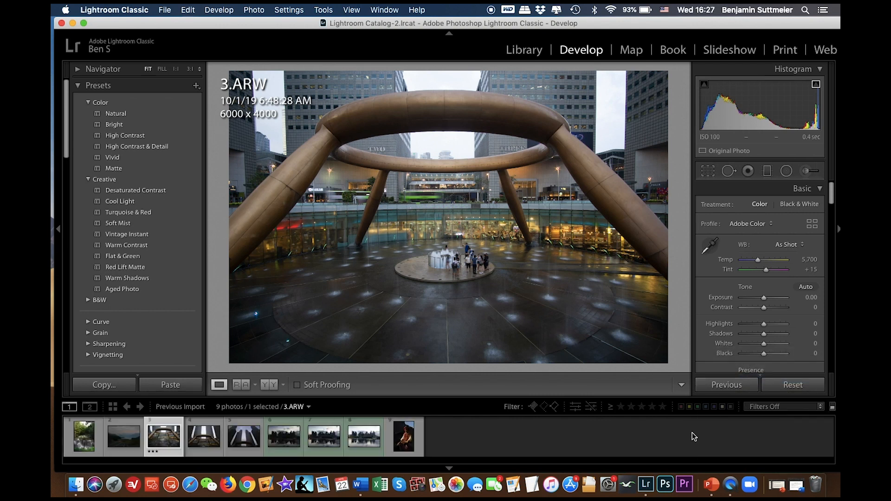
Filter the filmstrip by minimum ratings of three, two and four stars in turn, and switch the filters off
click(643, 407)
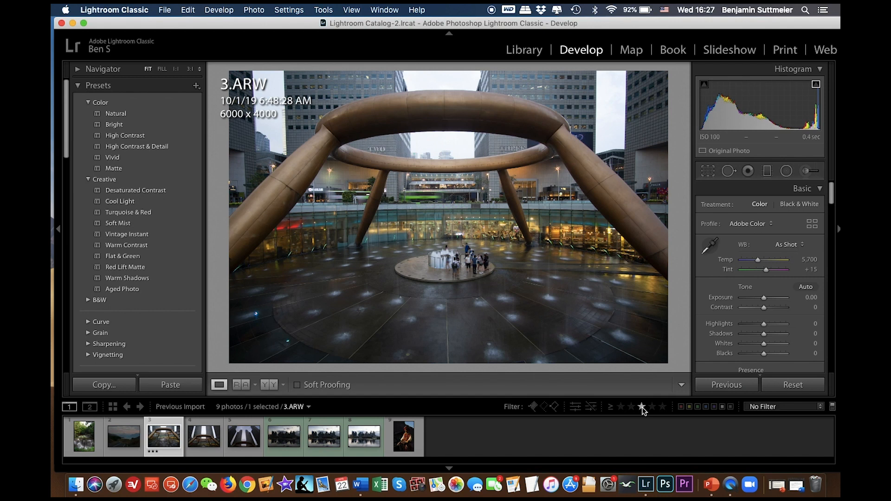
click(642, 407)
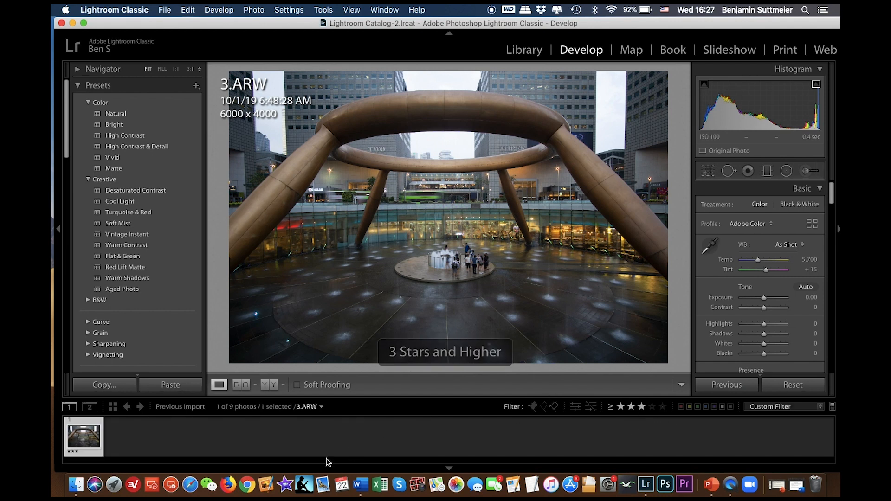
click(631, 407)
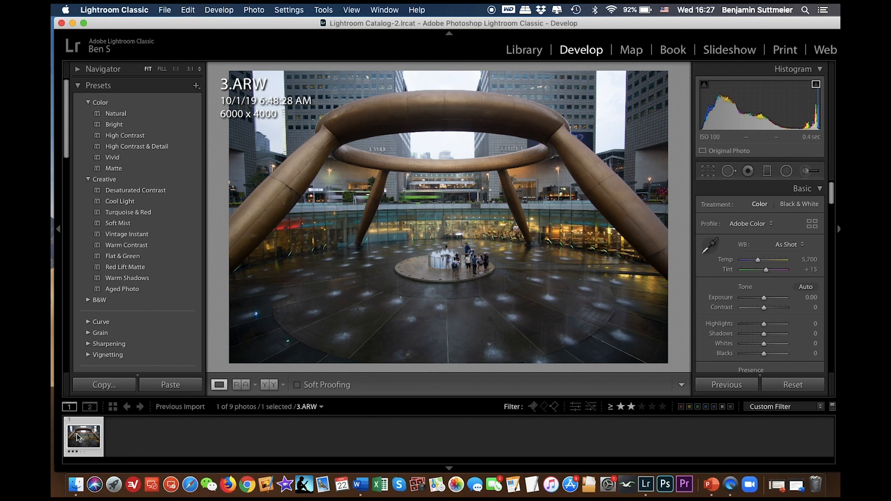
click(652, 407)
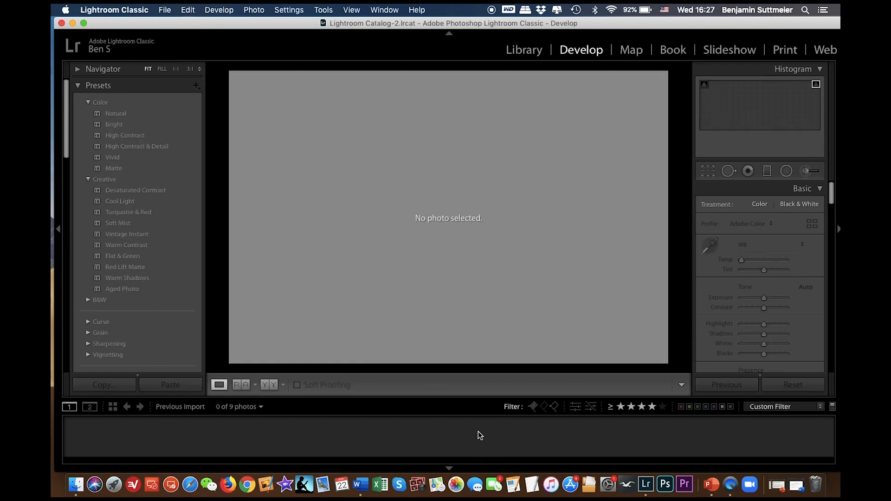
click(786, 408)
click(786, 408)
click(785, 408)
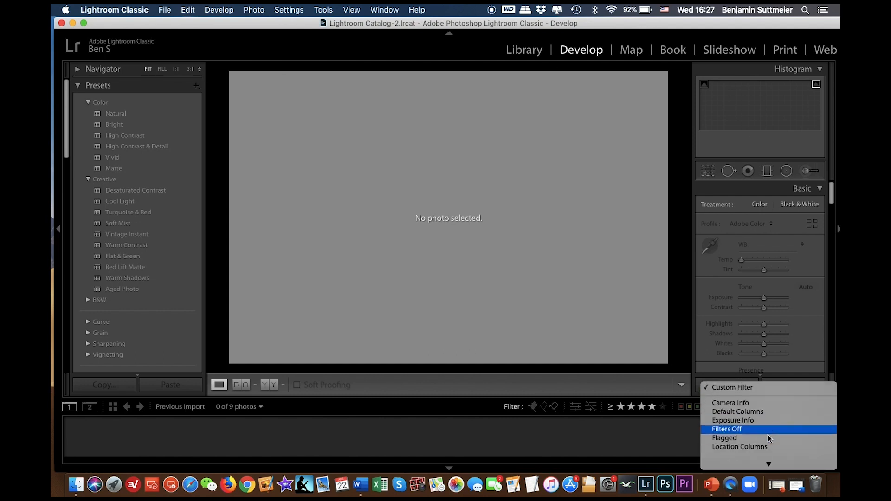
click(753, 429)
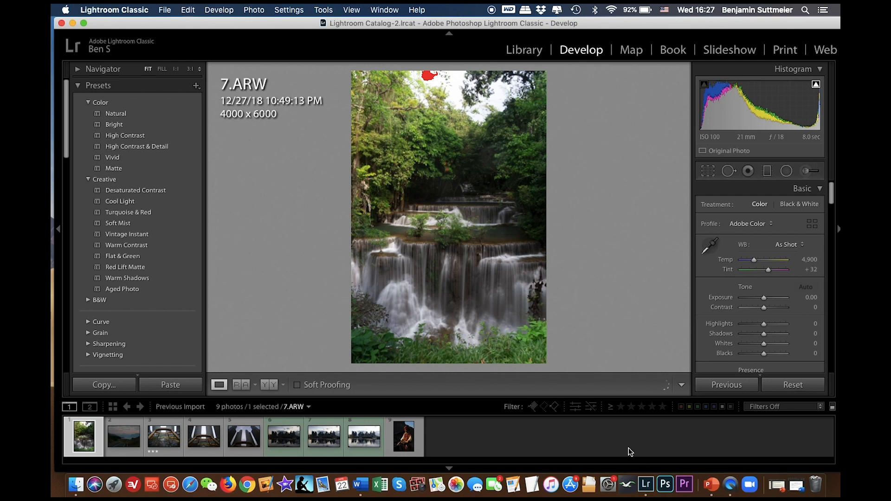
Compare the histograms of the three skyline exposures DSC01953.ARW, DSC01954.ARW and DSC01955.ARW
click(324, 438)
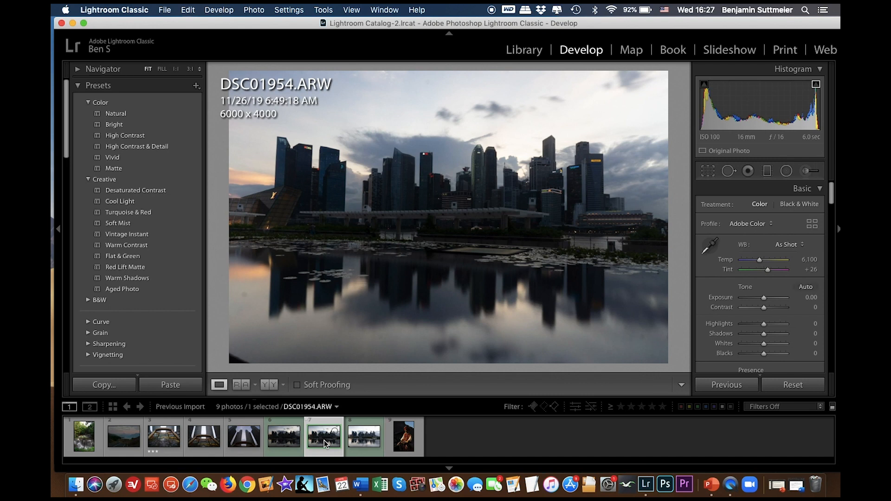
key(Left)
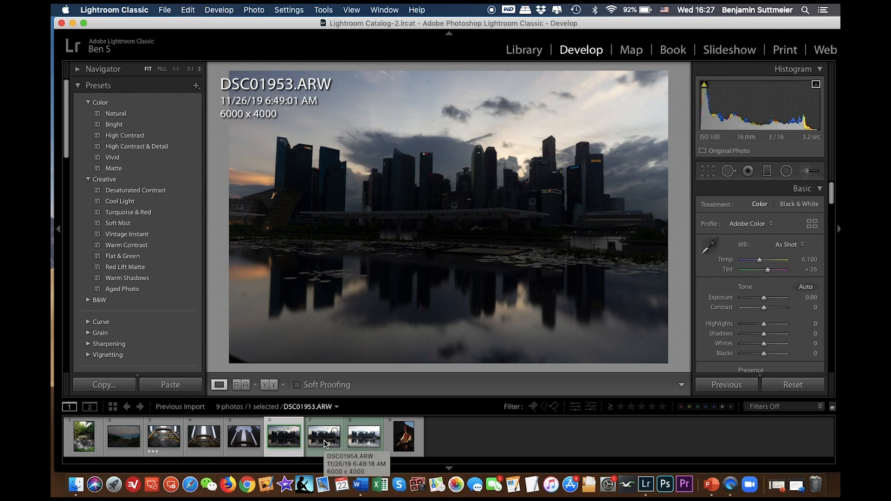
key(Right)
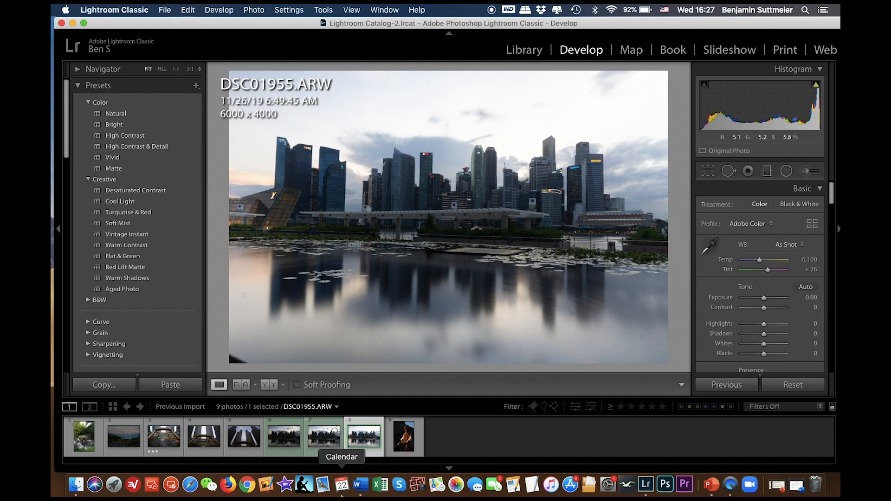
click(320, 435)
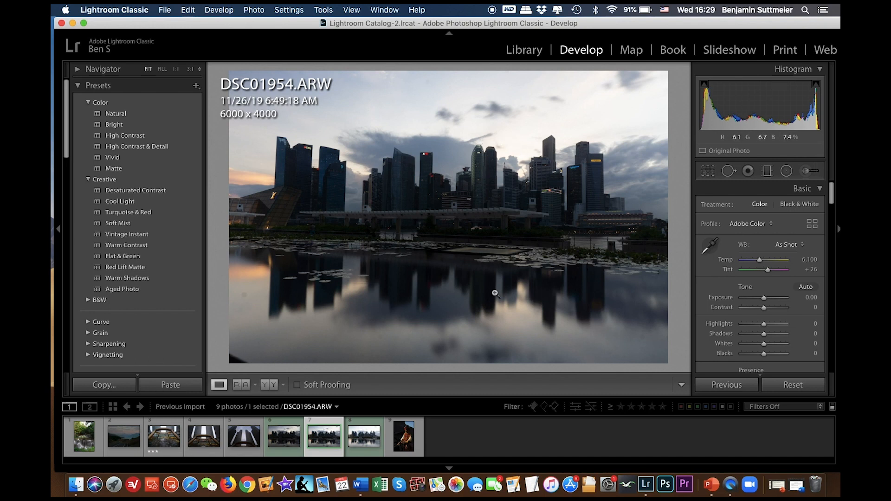
click(284, 437)
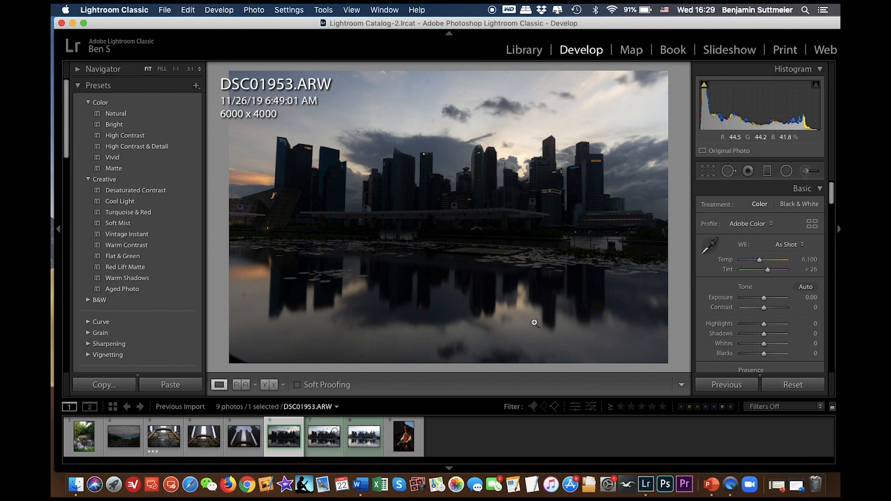
click(358, 437)
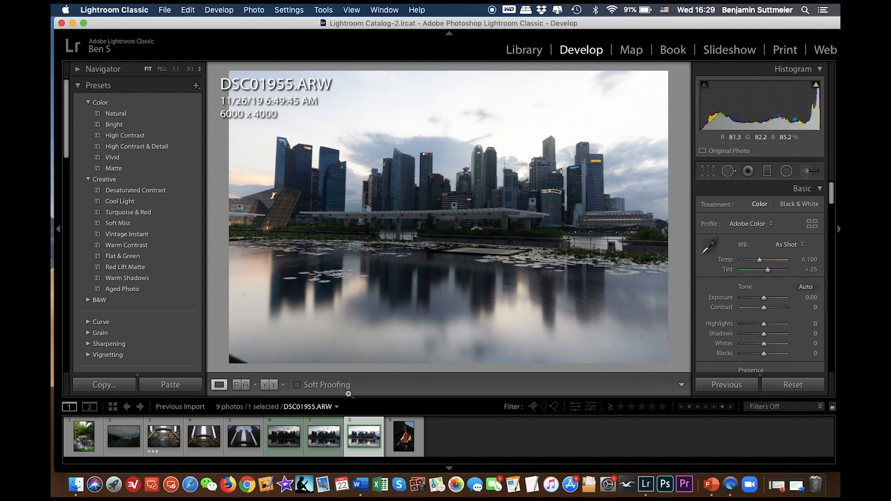
Lower the Blacks of DSC01954.ARW to -53, ease them back to -33, and check the shadow clipping for each value
click(321, 443)
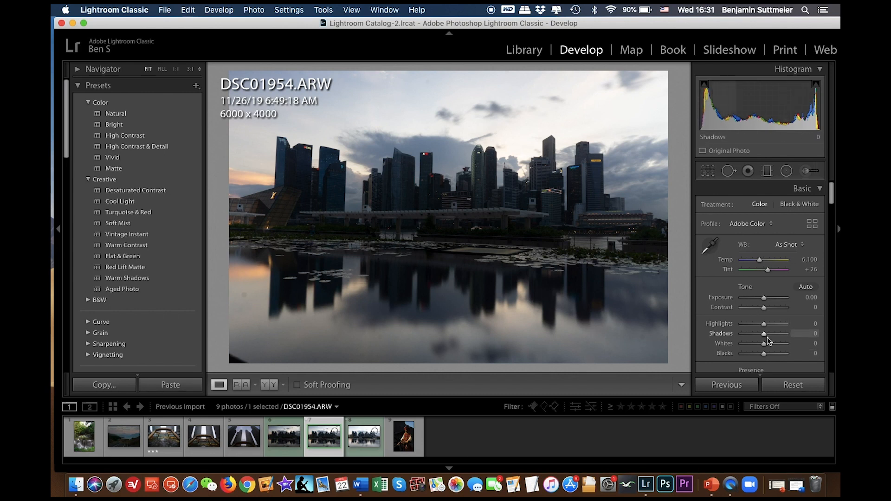
drag(765, 355, 753, 355)
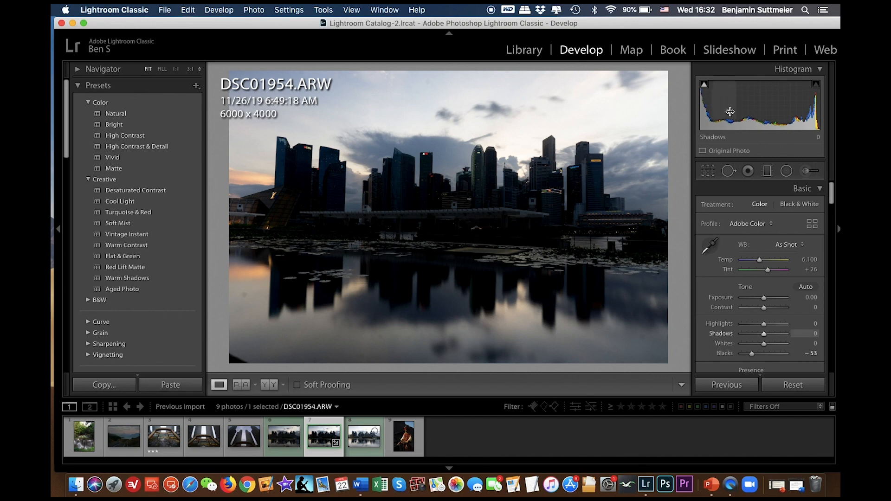
click(704, 85)
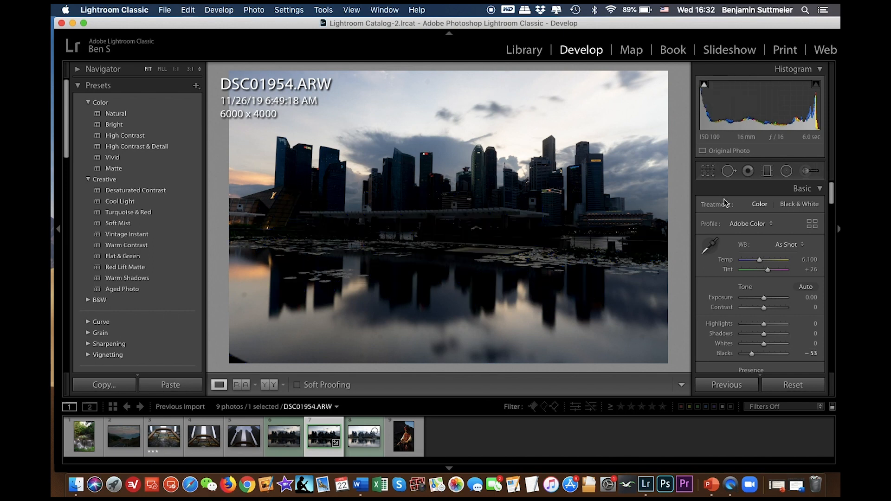
drag(752, 355, 756, 353)
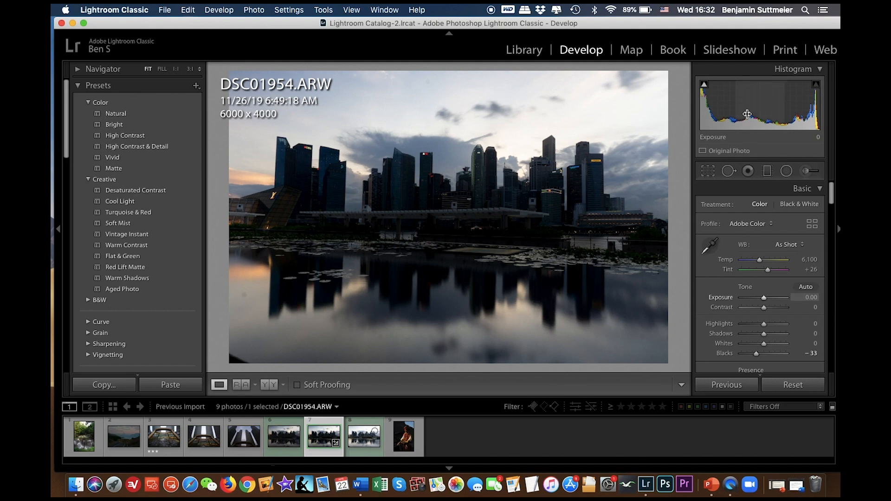
click(705, 87)
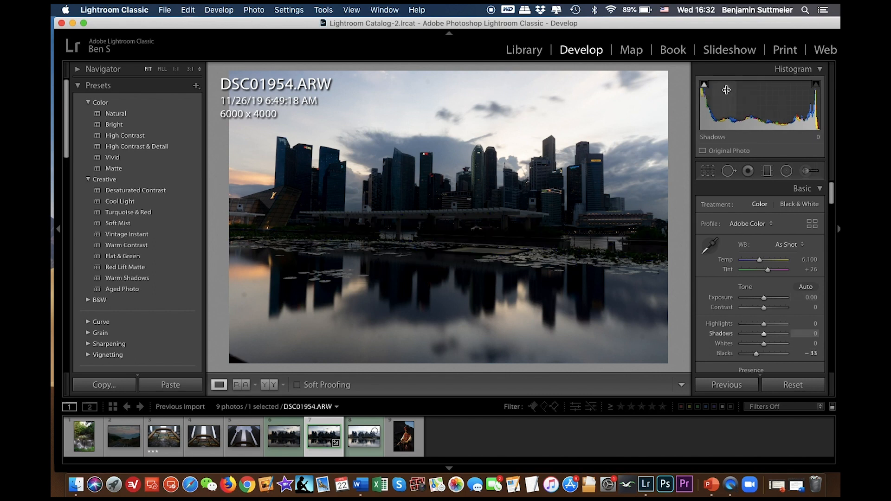
Show the shadow clipping, try raising the Blacks of DSC01954.ARW to -9 and -4, and undo the change
click(705, 85)
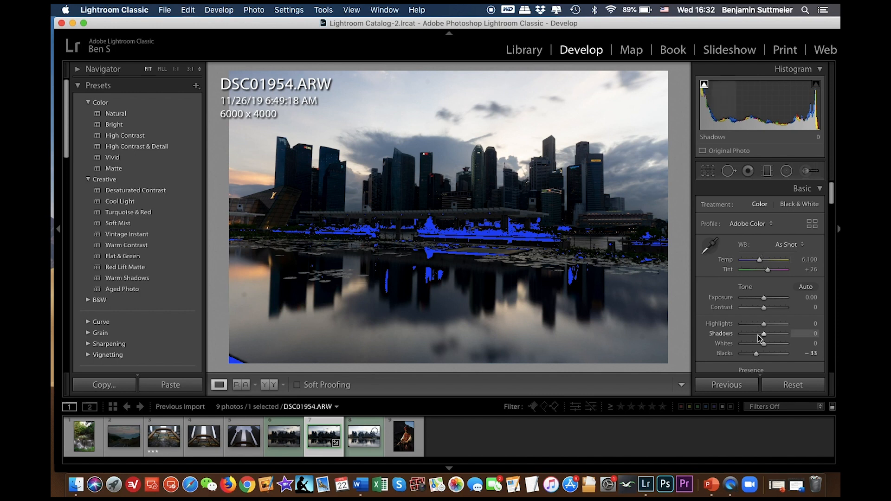
drag(756, 354, 762, 355)
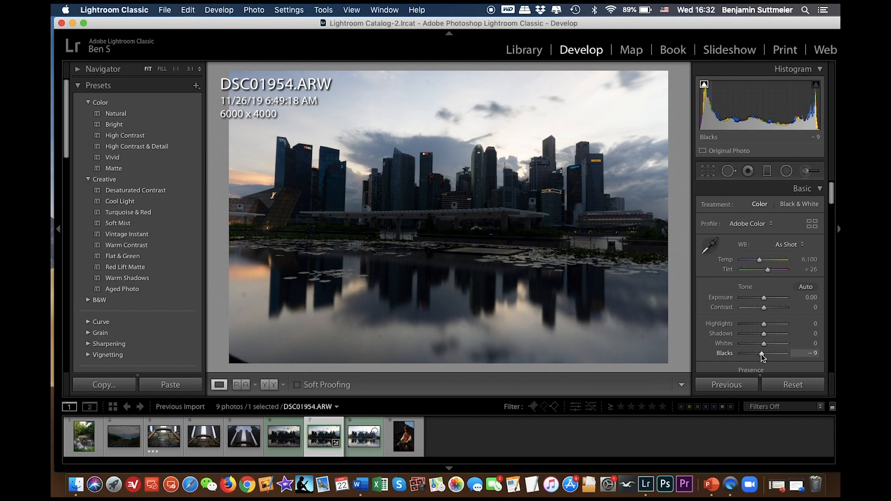
drag(762, 354, 762, 353)
drag(762, 353, 763, 353)
key(super+z)
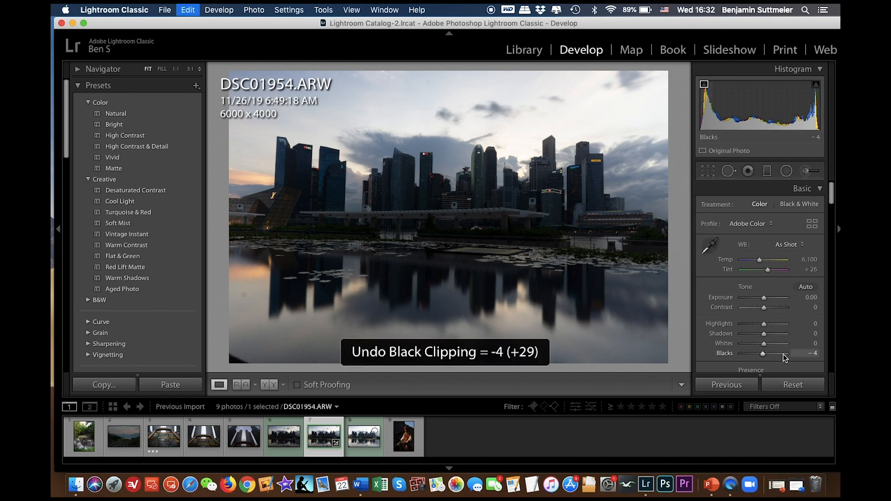
Set the Blacks of DSC01954.ARW to 0
click(817, 354)
text(0)
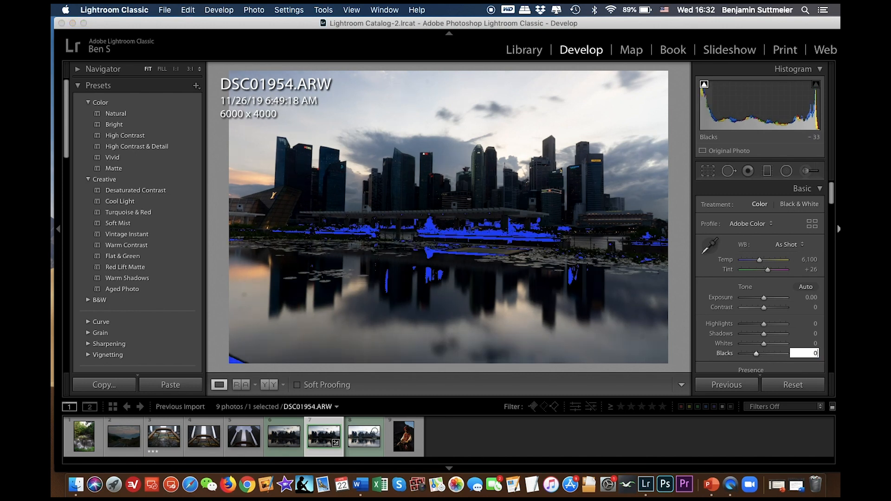
key(Return)
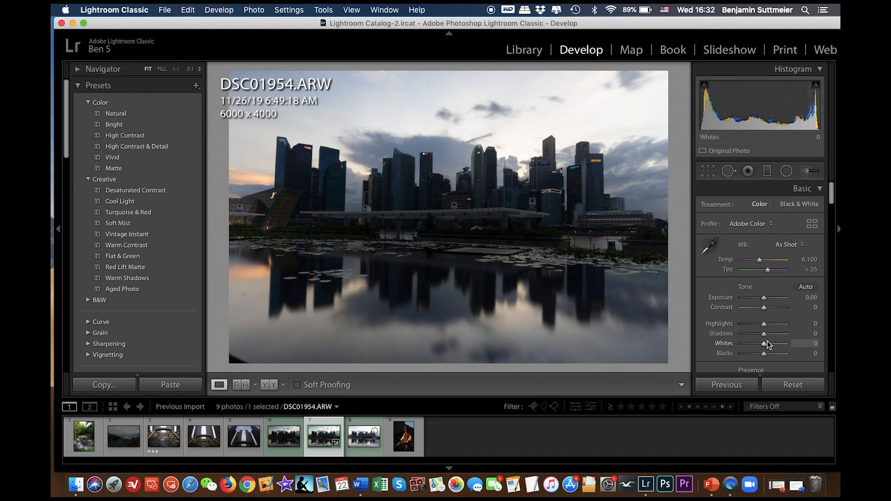
Raise the Whites to +59 and on to +93, and turn on the highlight clipping display
drag(765, 343, 776, 344)
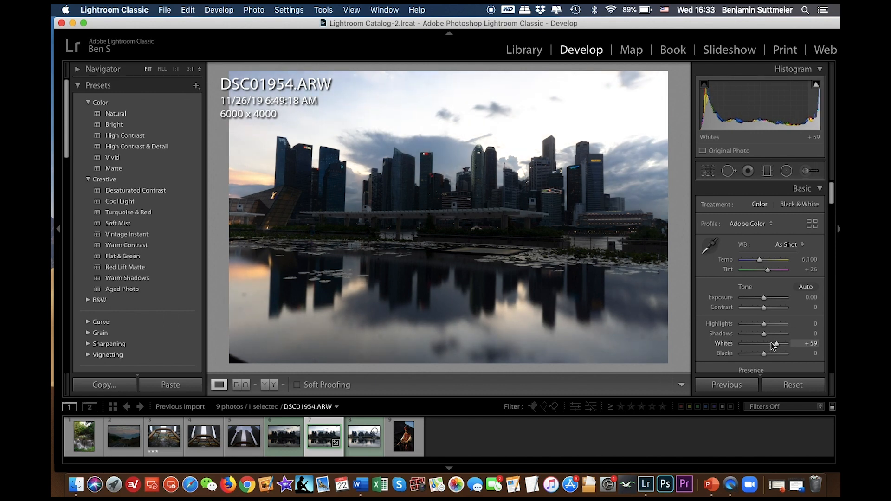
drag(778, 347, 784, 344)
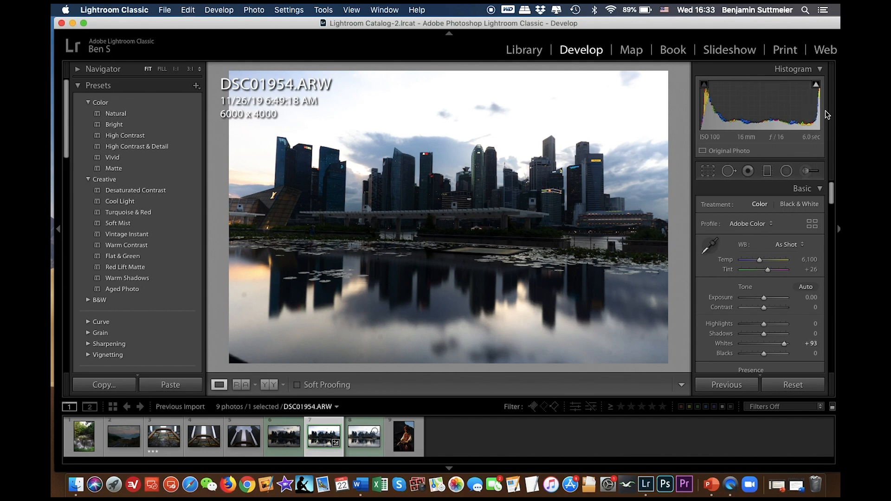
click(817, 85)
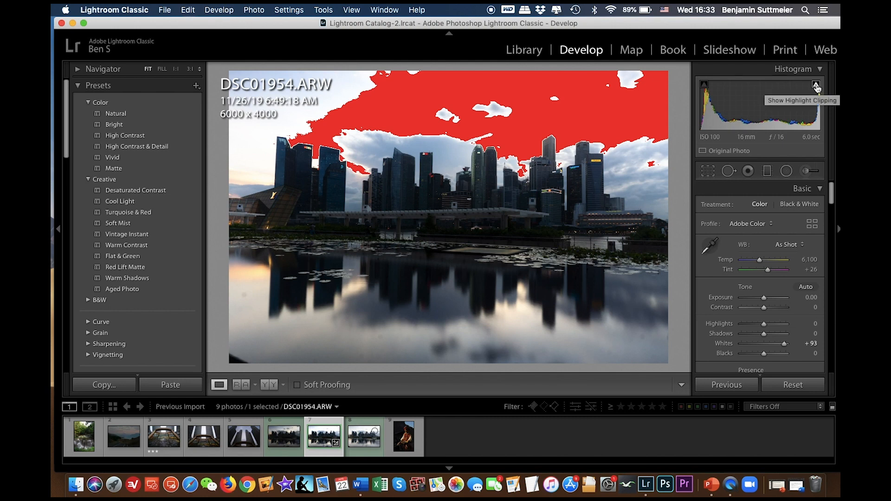
click(817, 86)
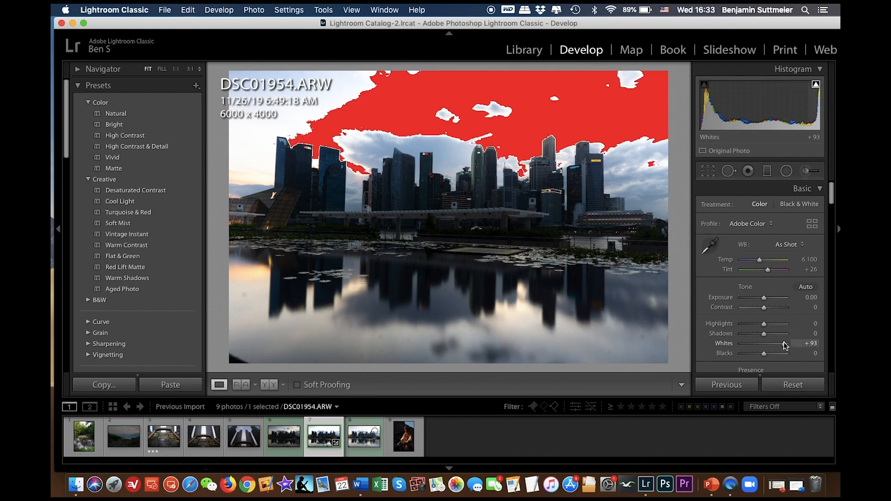
Lower the Whites to +14 while watching the highlight clipping, and return them to 0
drag(785, 344, 768, 346)
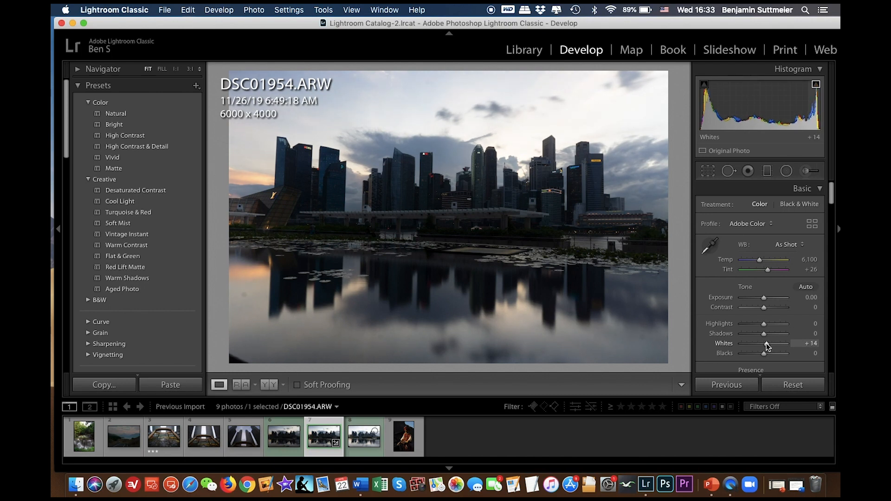
click(815, 344)
text(0)
key(Return)
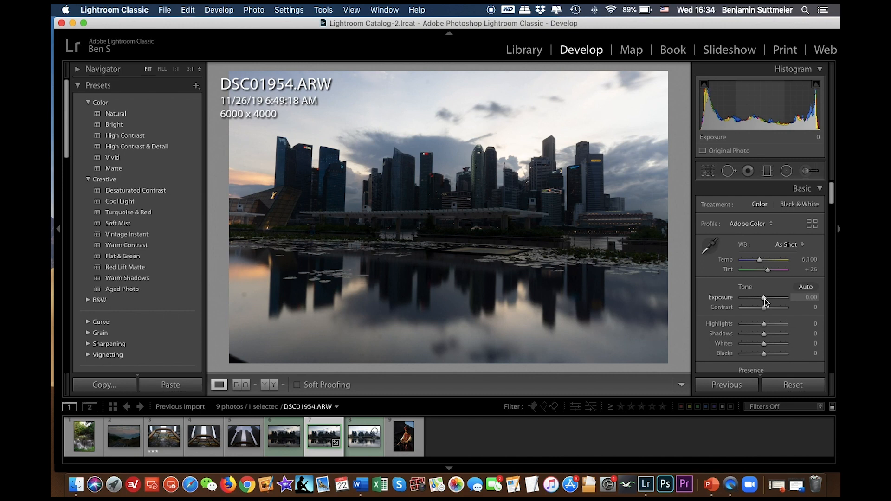
Set the skyline photo's Exposure to -0.25, Highlights to -50 and Shadows to +75
drag(765, 299, 763, 299)
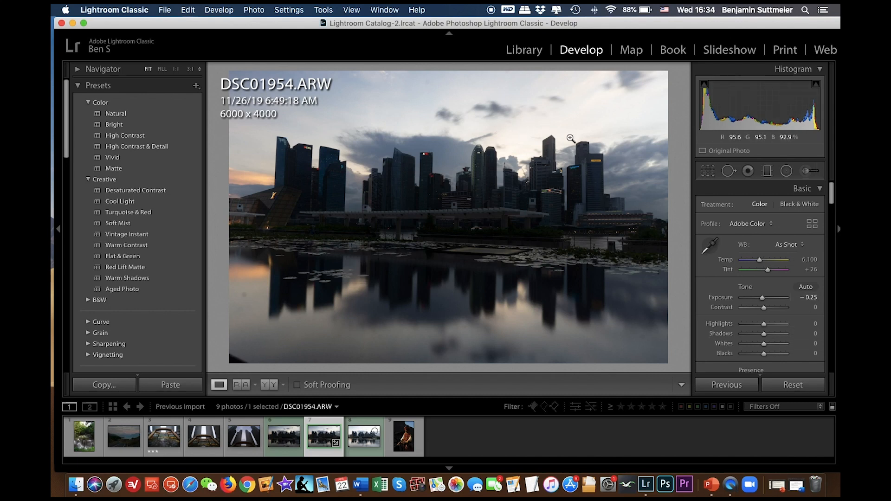
drag(761, 324, 759, 324)
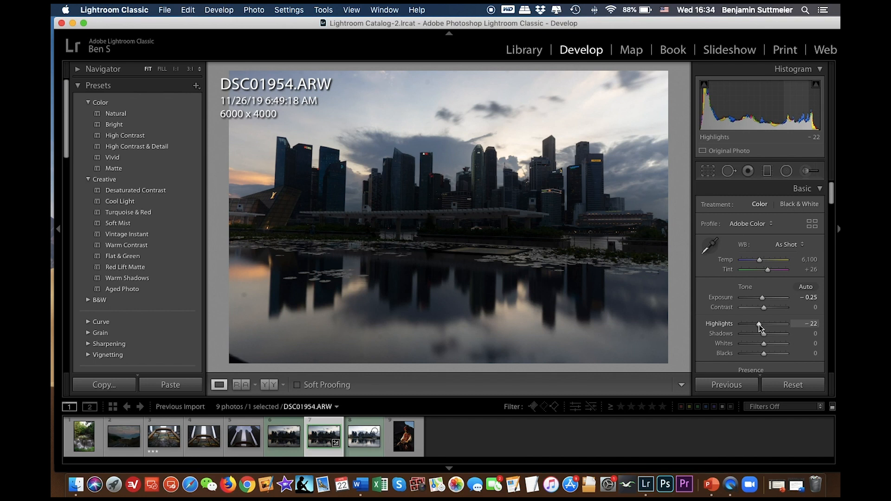
drag(759, 324, 753, 324)
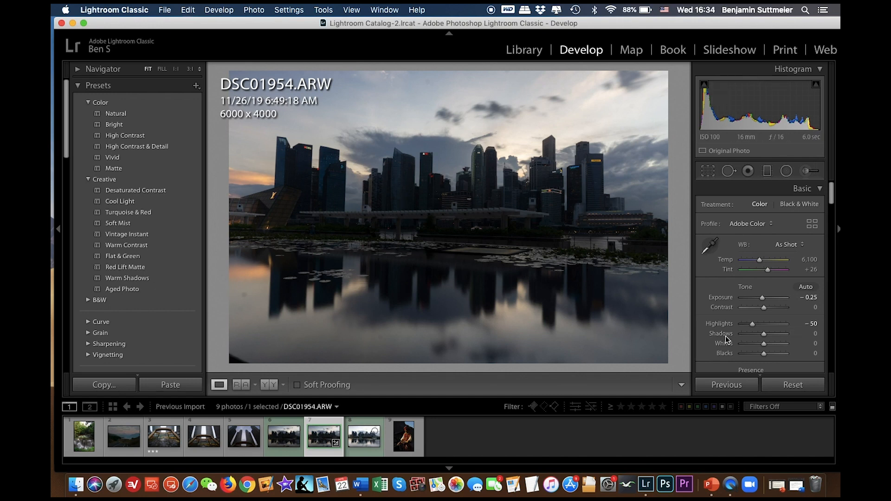
drag(765, 334, 783, 336)
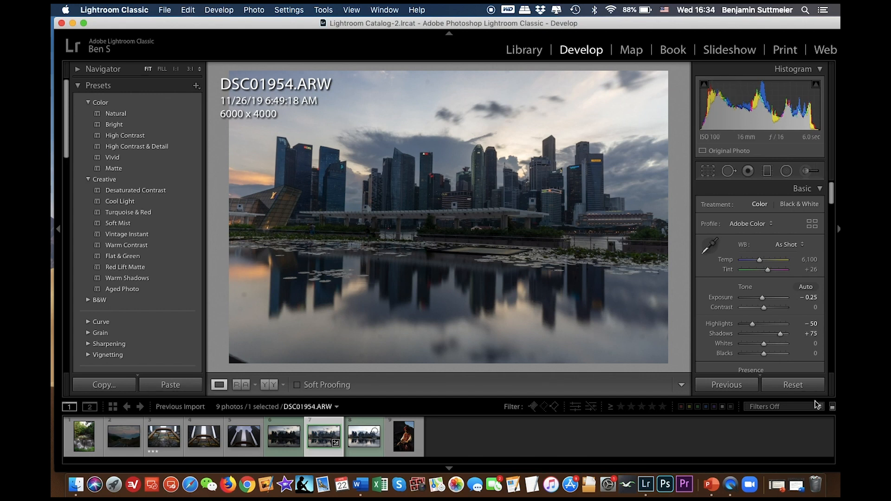
Compare the photo before and after by resetting all adjustments, undoing and redoing the reset, and restoring the edits
click(801, 386)
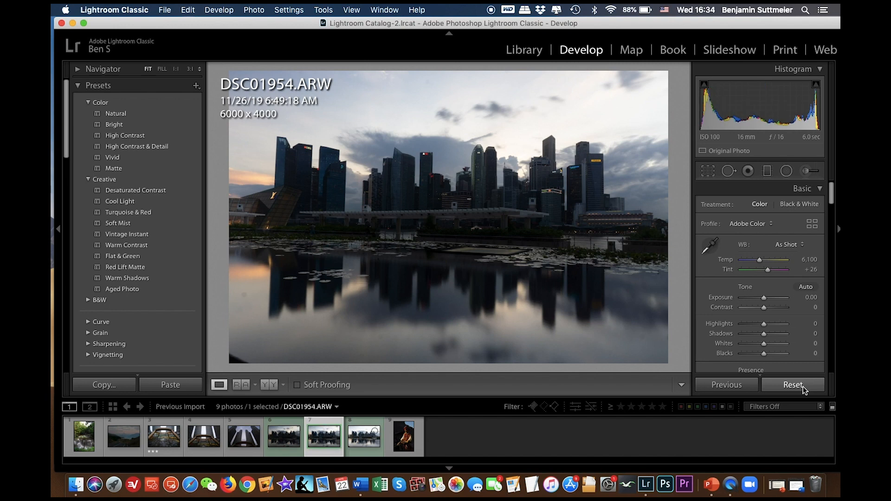
key(super+z)
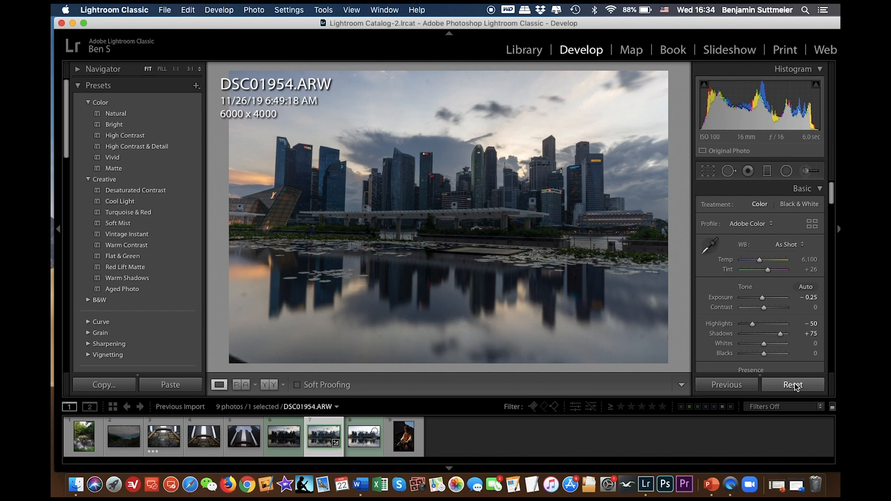
key(super+shift+z)
key(super+z)
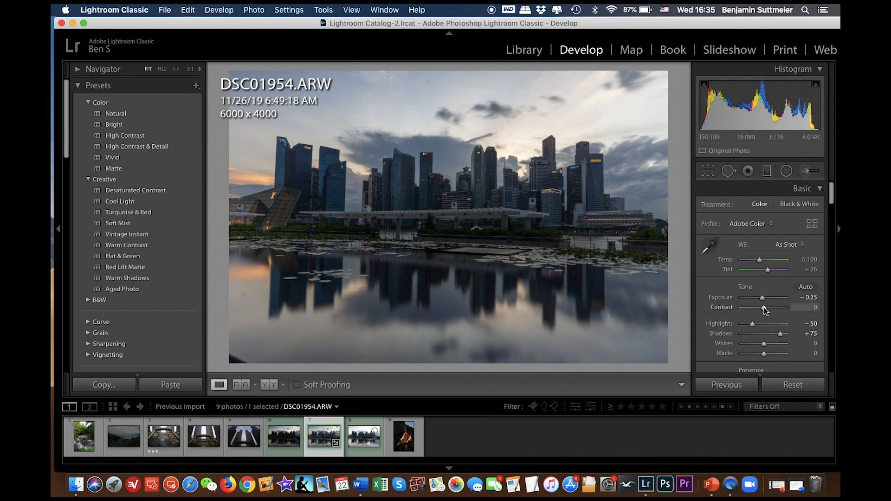
Try a slightly higher Contrast, a Temp of 3,410 and a Tint of -19 in turn, undoing each change
drag(764, 307, 767, 305)
key(super+z)
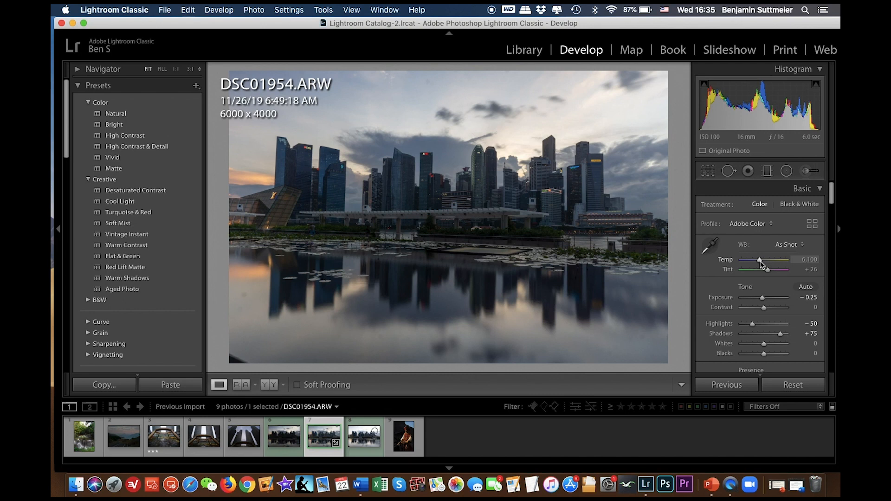
mouse_move(760, 260)
mouse_down()
mouse_move(771, 261)
mouse_move(748, 261)
mouse_up()
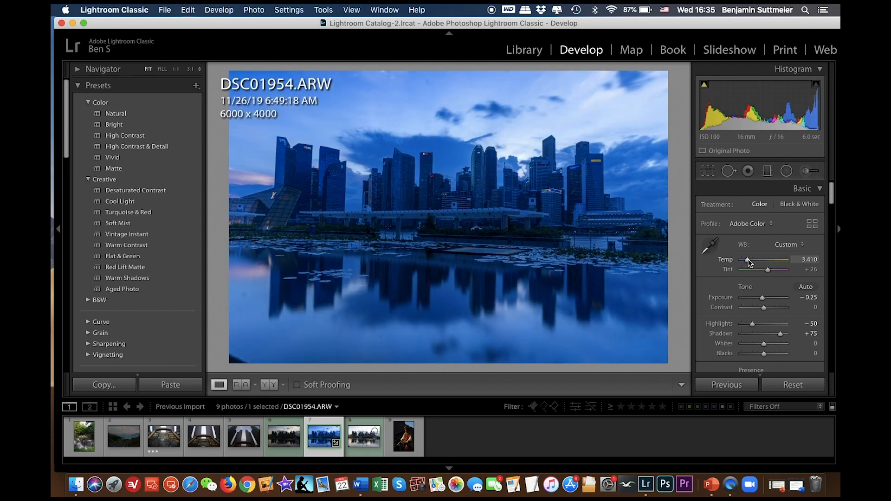
key(super+z)
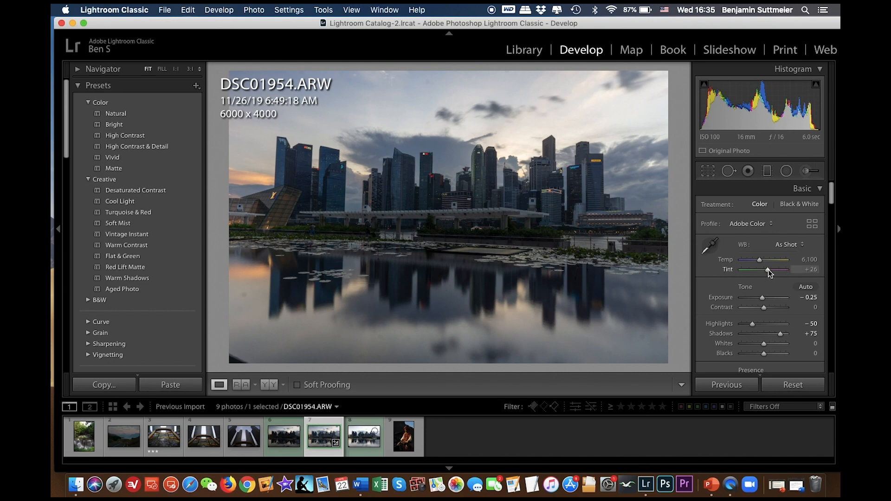
drag(768, 269, 762, 269)
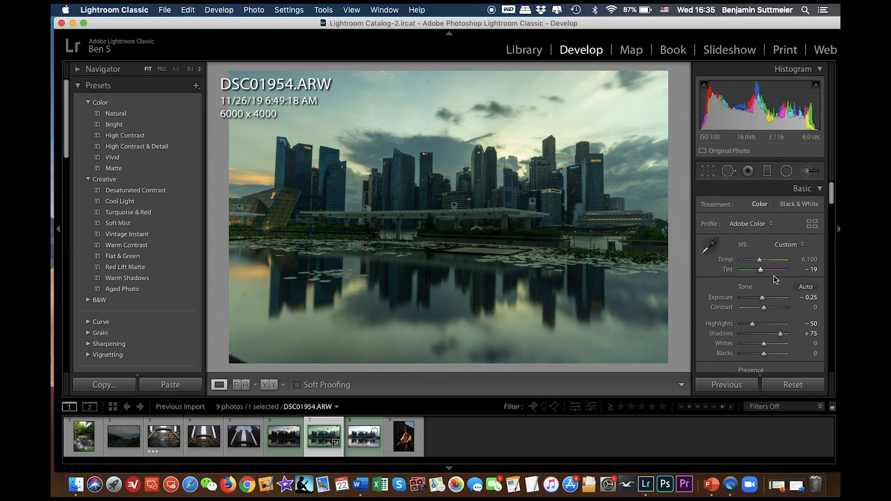
key(super+z)
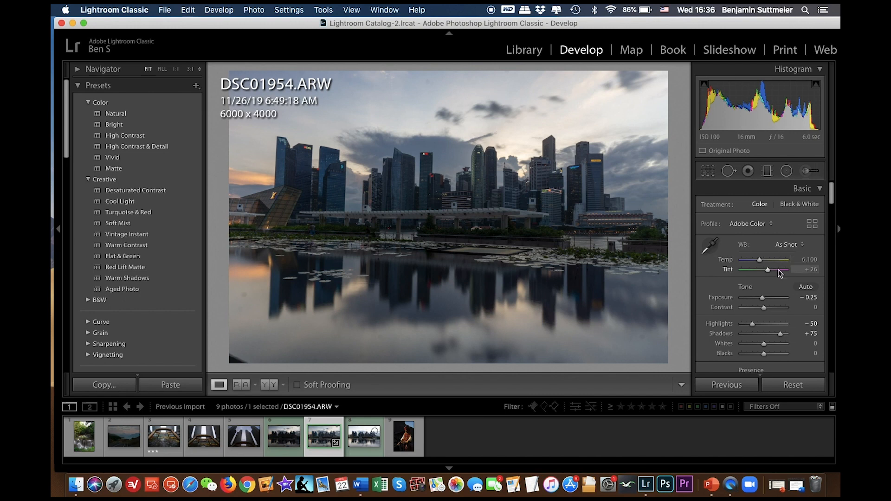
Set the Whites to +5, and try the Blacks at +34 before undoing that Blacks change
scroll(757, 293, down, 2)
scroll(759, 297, down, 1)
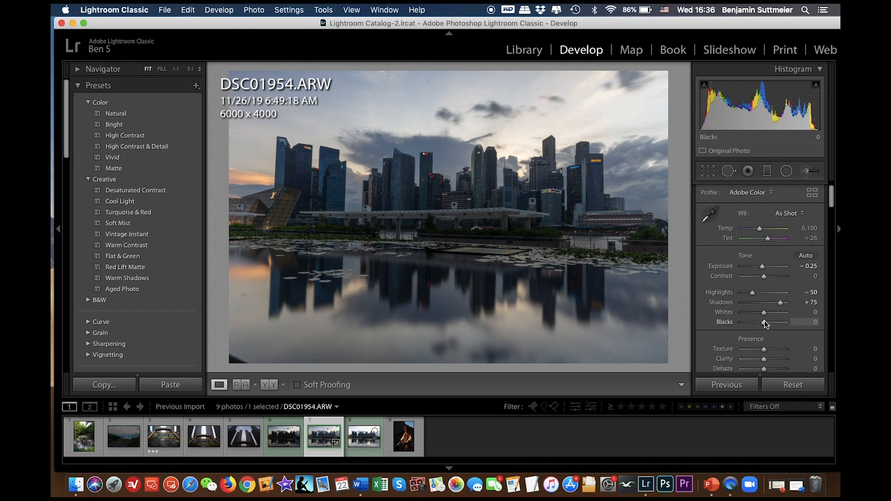
drag(765, 313, 766, 313)
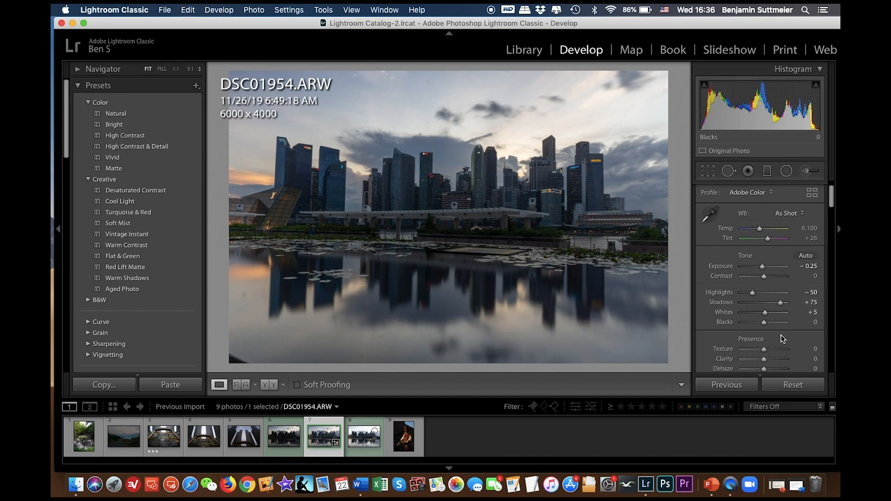
drag(765, 322, 772, 322)
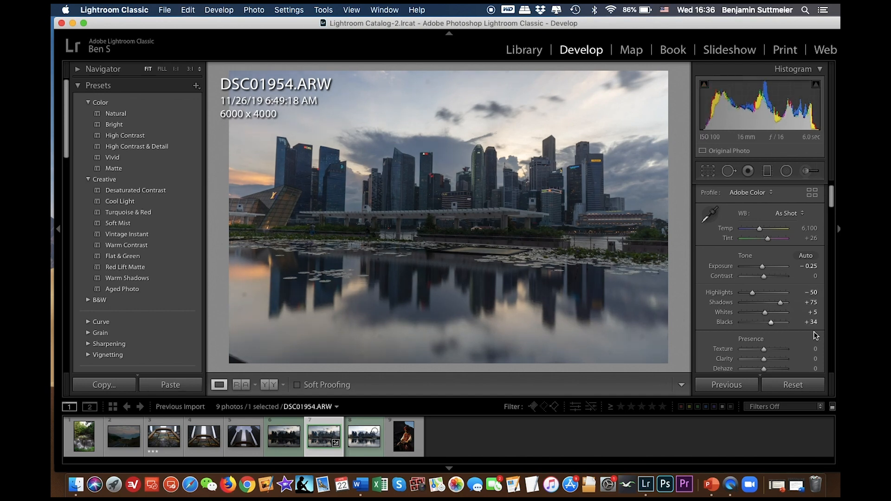
key(super+z)
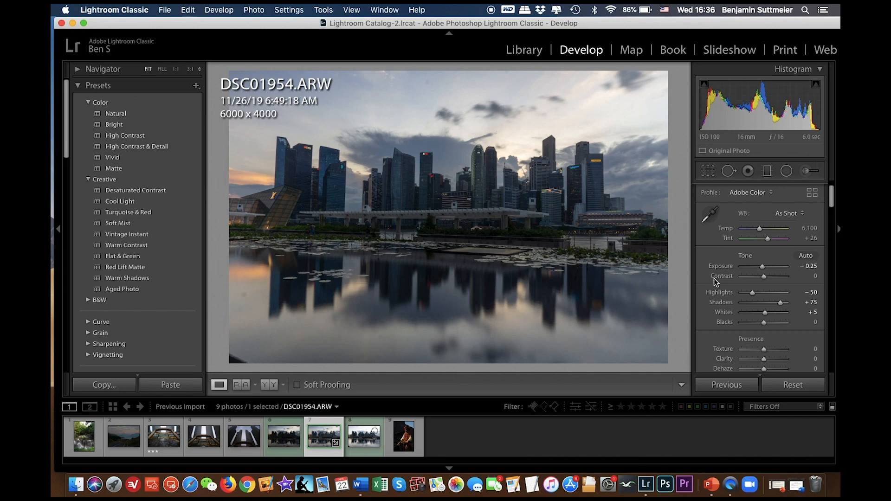
Examine the detail of the skyline buildings at 1:1 and in the full view, with the Presence adjustments in sight
scroll(745, 299, down, 2)
scroll(744, 300, down, 6)
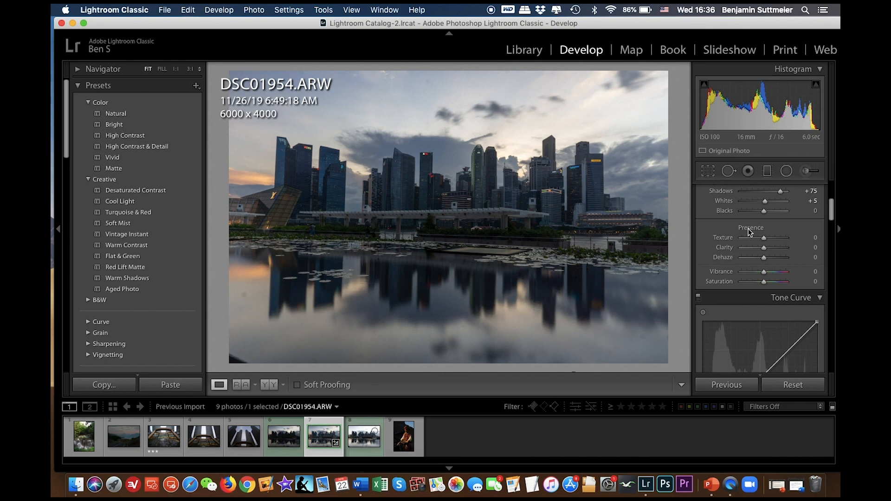
scroll(750, 232, down, 1)
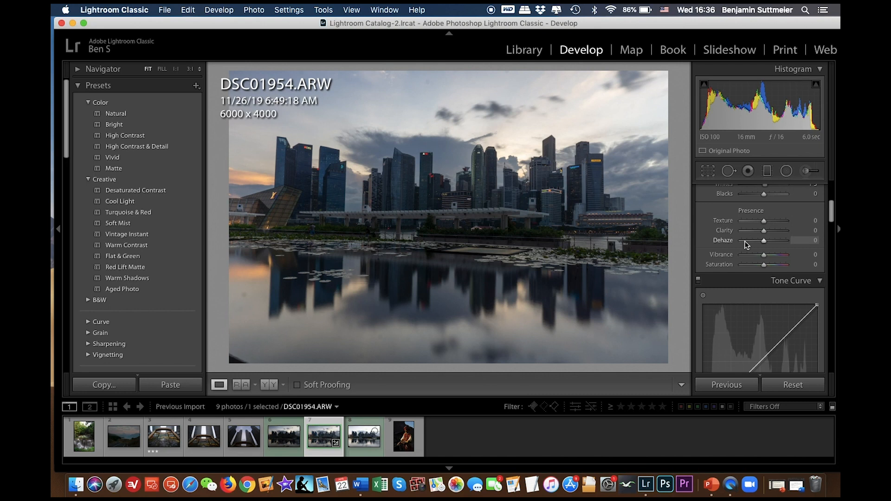
key(z)
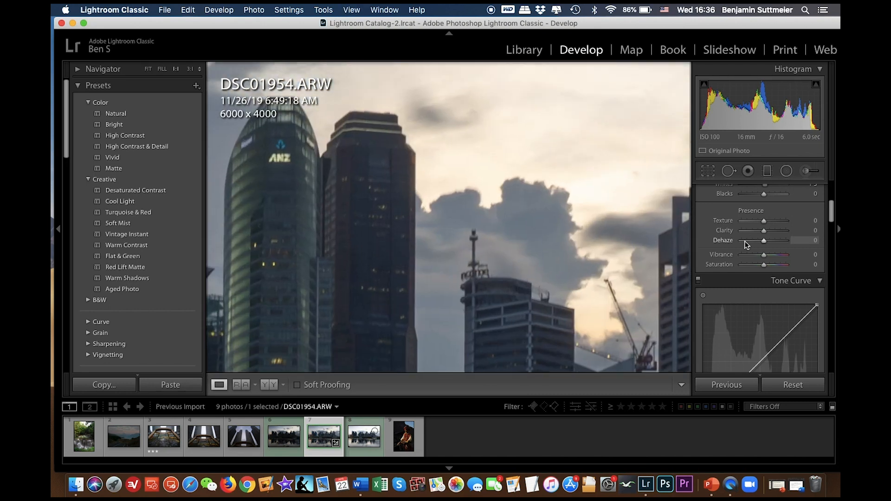
drag(537, 272, 584, 96)
drag(484, 256, 541, 196)
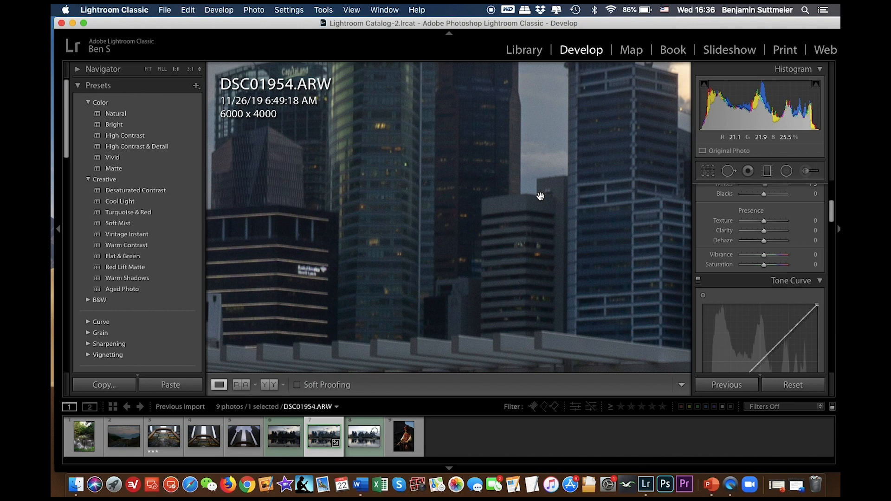
click(541, 196)
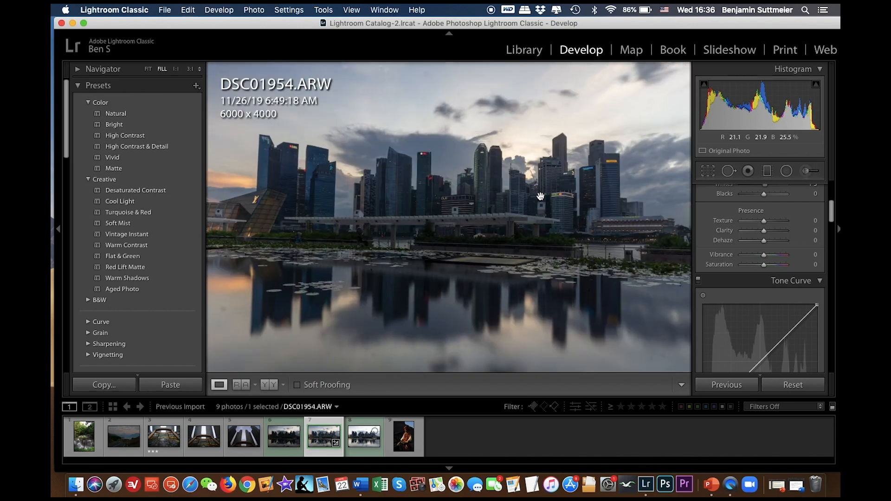
click(485, 195)
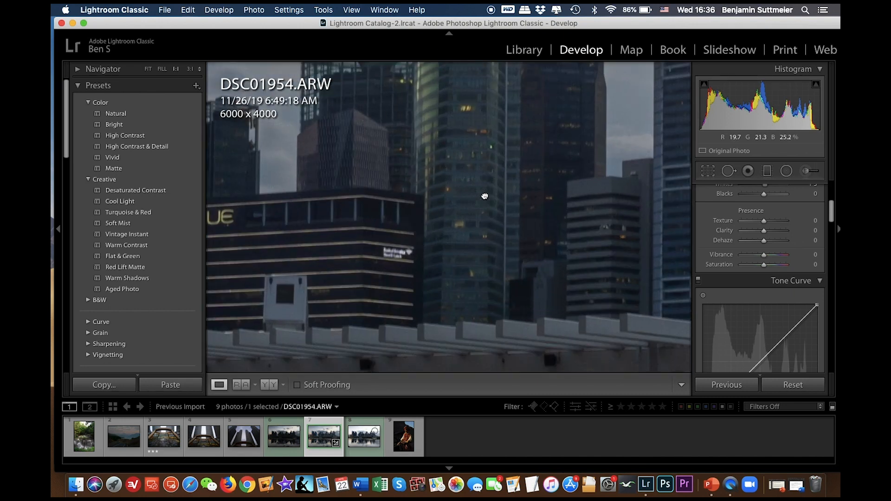
click(485, 196)
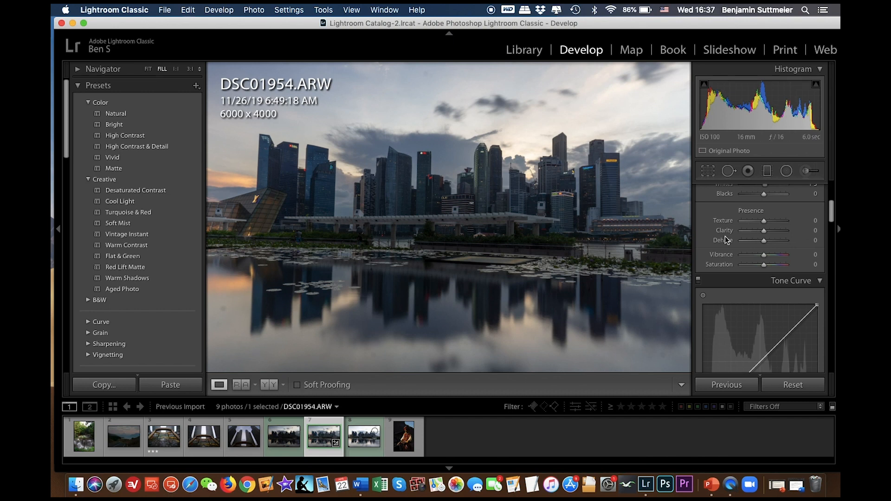
click(542, 200)
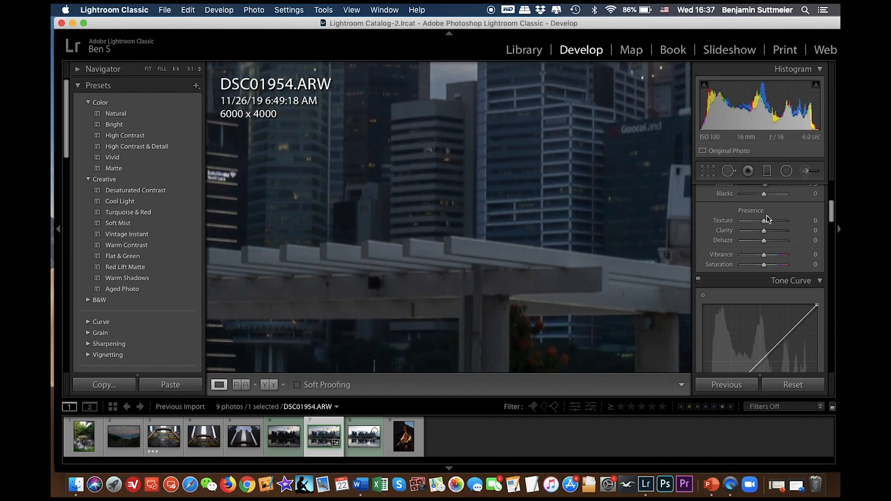
Try the Texture at +100 and at -78 on the skyline photo, undoing each change, and return to the full view
drag(764, 223, 794, 222)
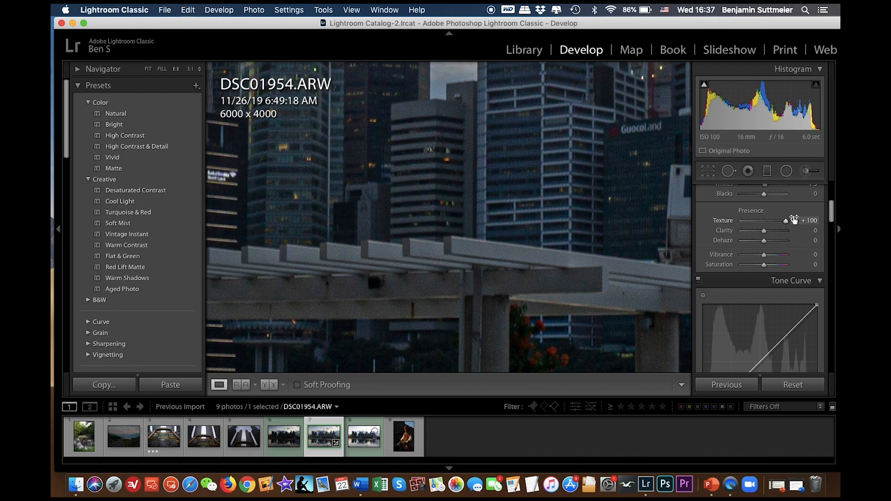
key(super+z)
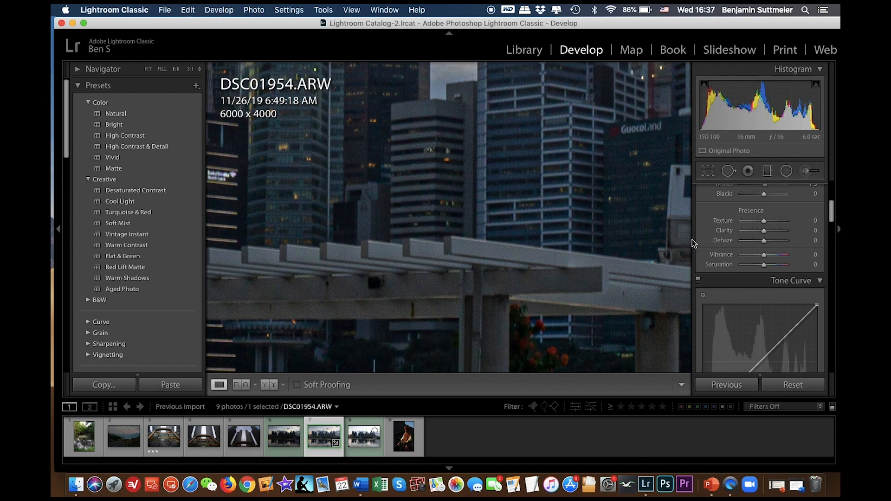
drag(763, 222, 746, 221)
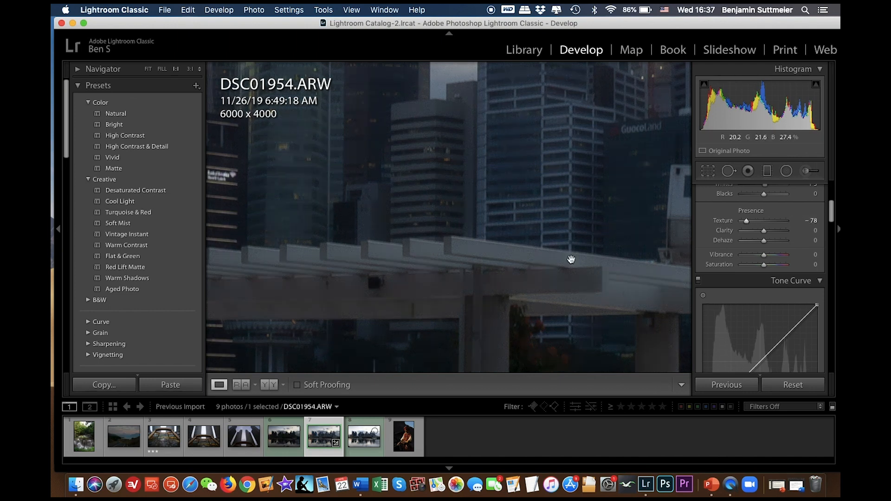
key(super+z)
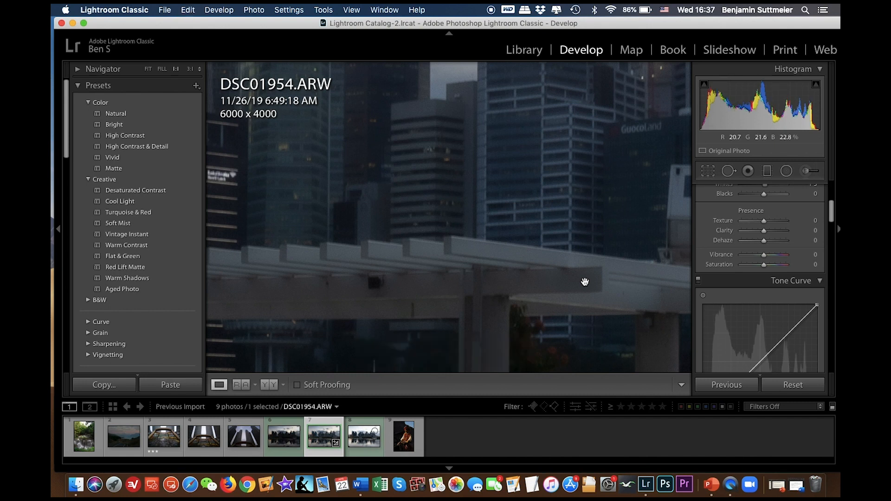
key(z)
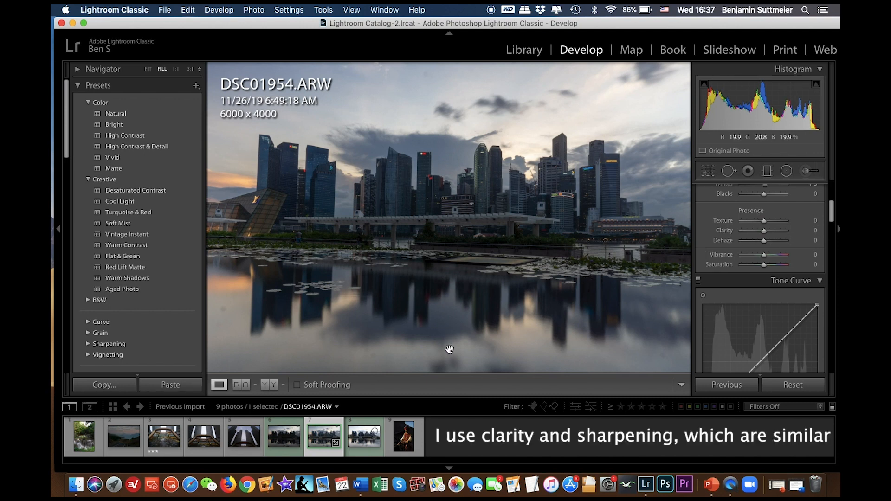
Open the portrait 1.ARW in full view and check its shadow clipping, switching the clipping overlay on and off again
click(405, 443)
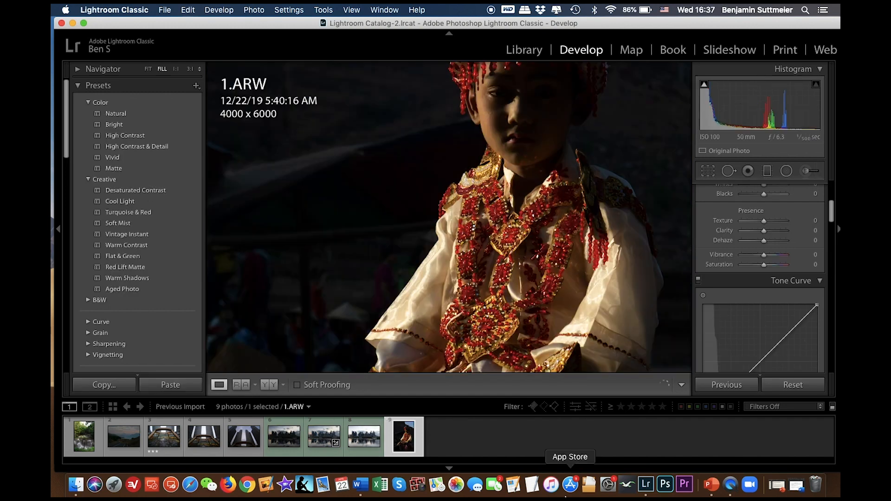
key(super+minus)
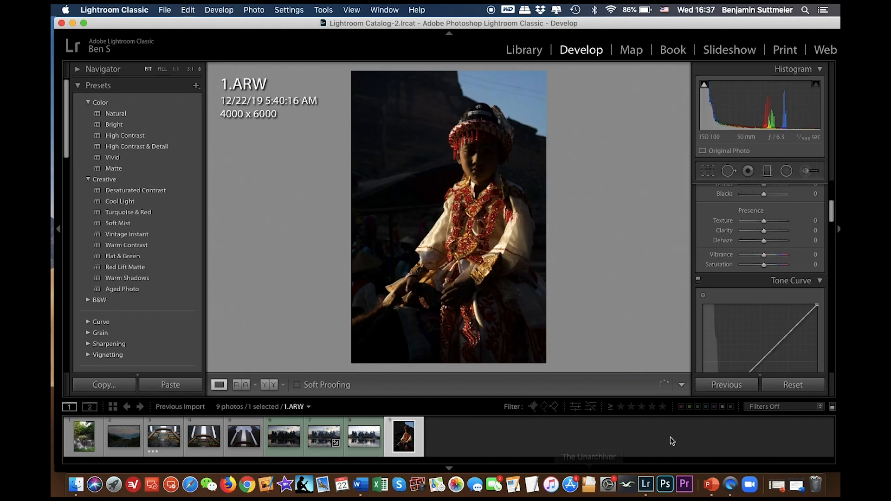
scroll(755, 238, up, 5)
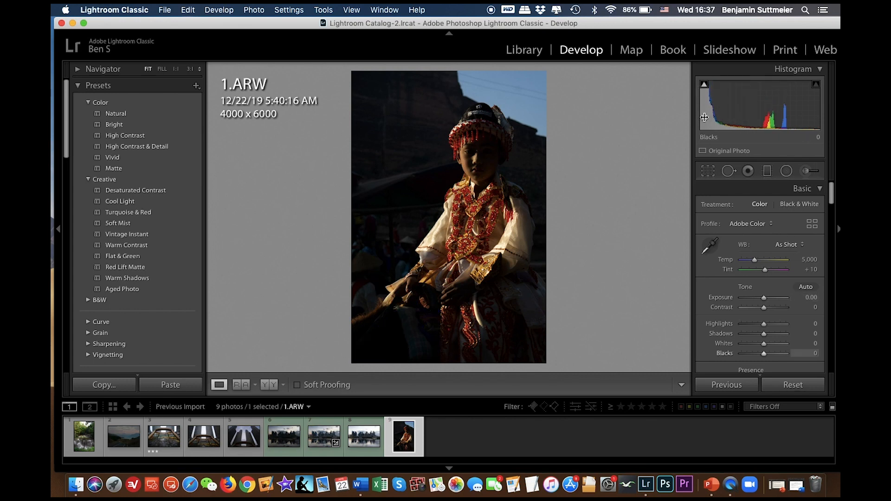
click(705, 85)
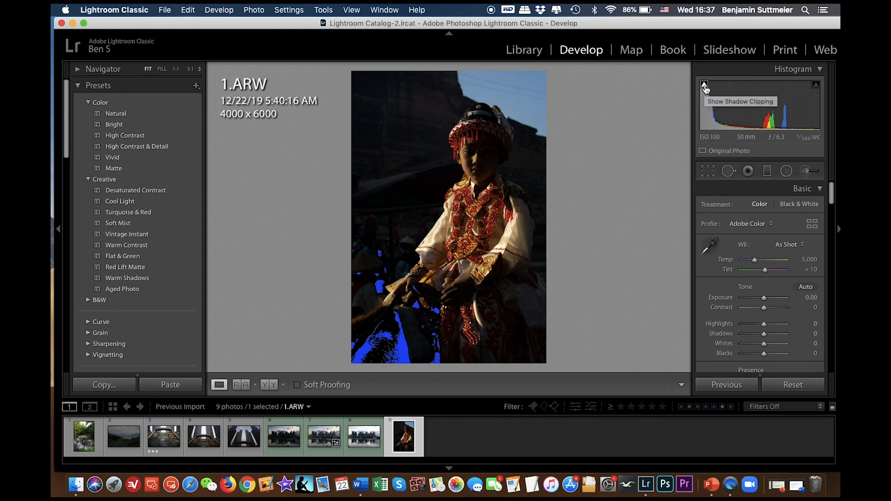
click(705, 86)
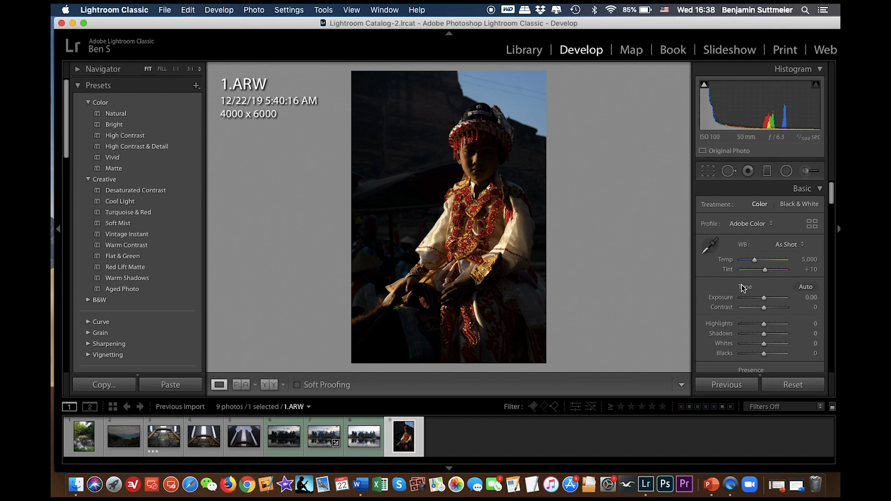
Set the portrait's tone to Exposure +0.85, Highlights -32, Shadows +100 and Blacks +22
drag(765, 299, 768, 297)
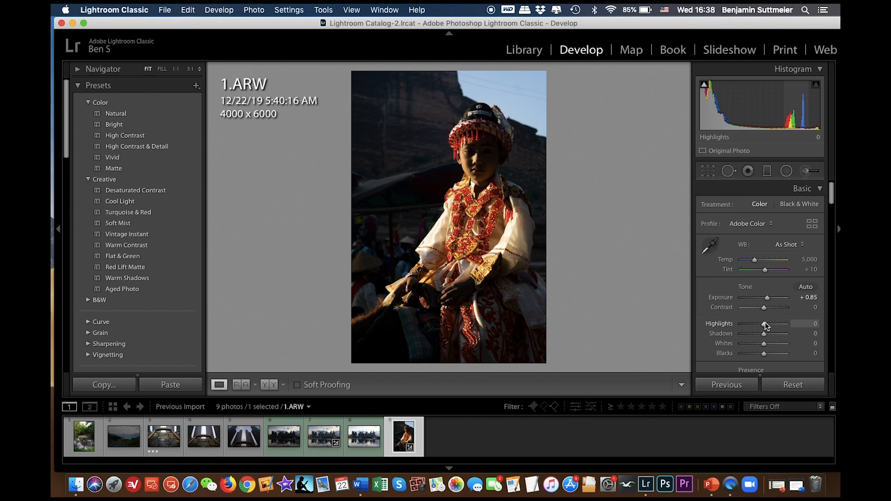
drag(765, 322, 757, 322)
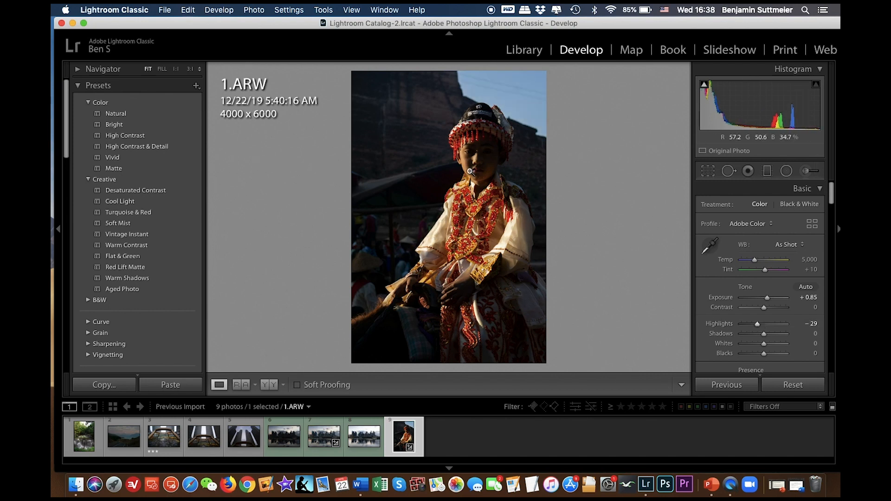
drag(758, 326, 757, 326)
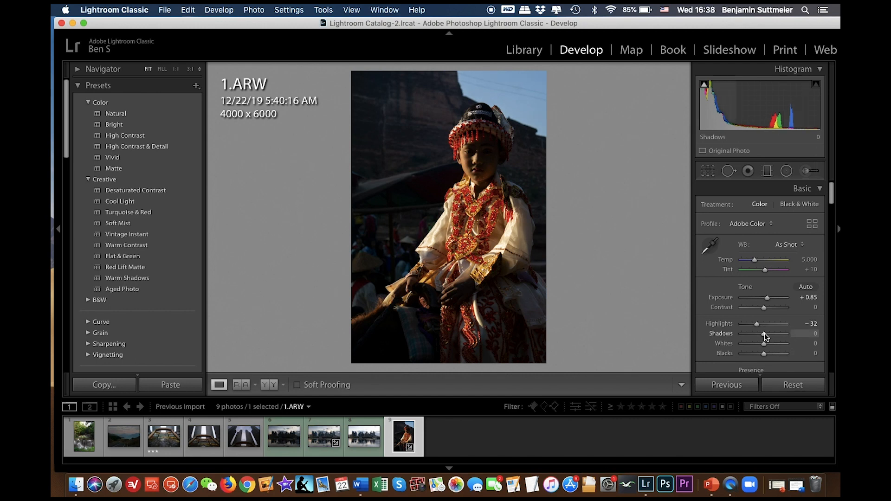
drag(765, 333, 791, 334)
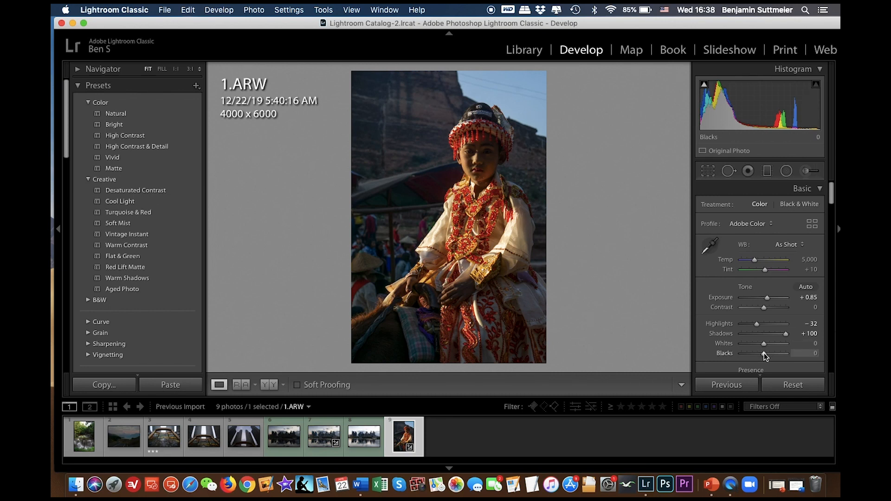
drag(767, 353, 770, 355)
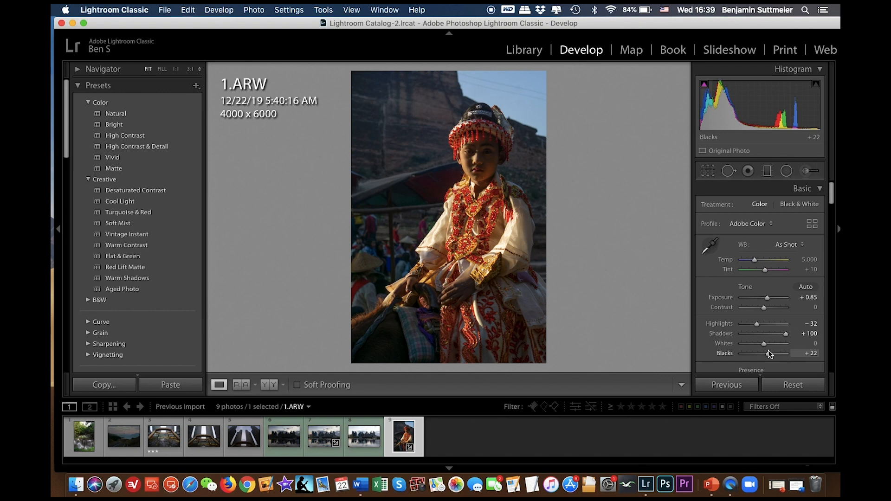
Try the Texture at -38 on the child's face at 1:1, comparing the skin by repeatedly undoing and redoing the change
click(470, 164)
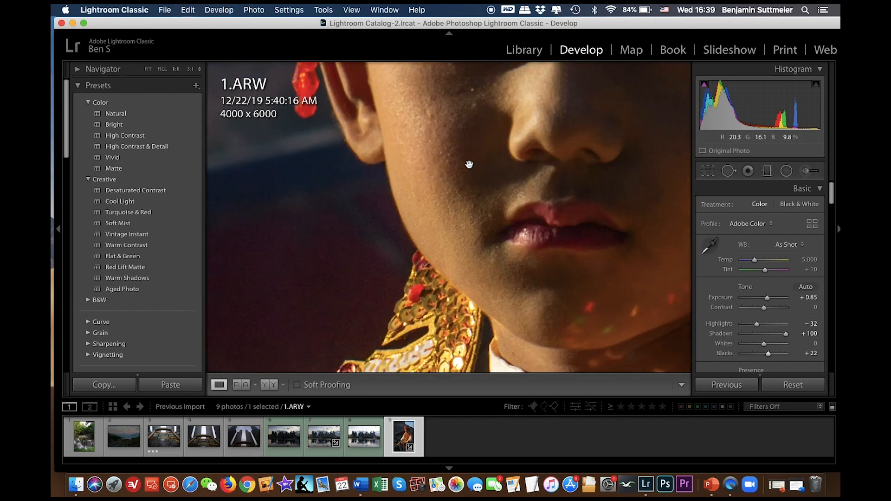
scroll(766, 326, down, 4)
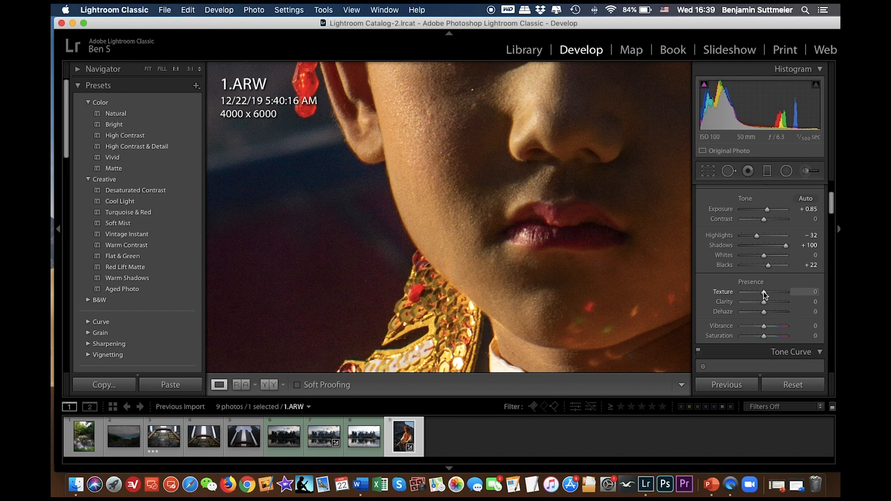
drag(764, 292, 754, 289)
key(super+z)
key(super+shift+z)
drag(627, 134, 571, 216)
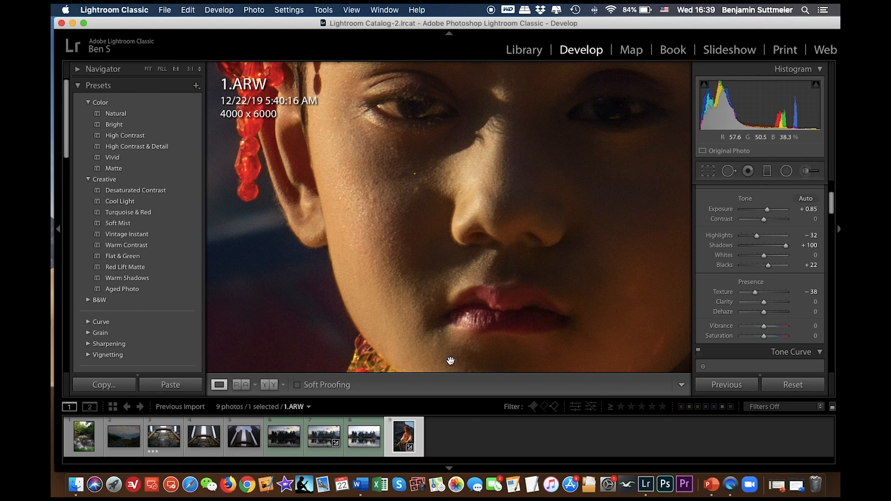
key(super+z)
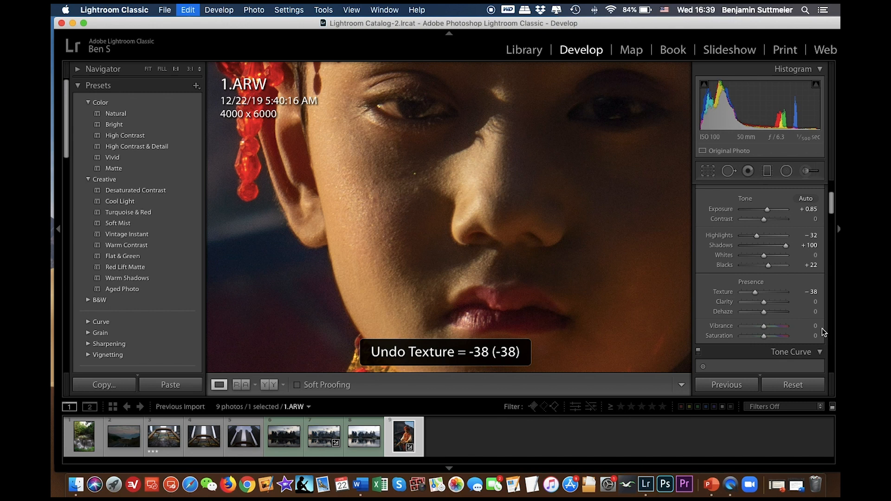
key(super+shift+z)
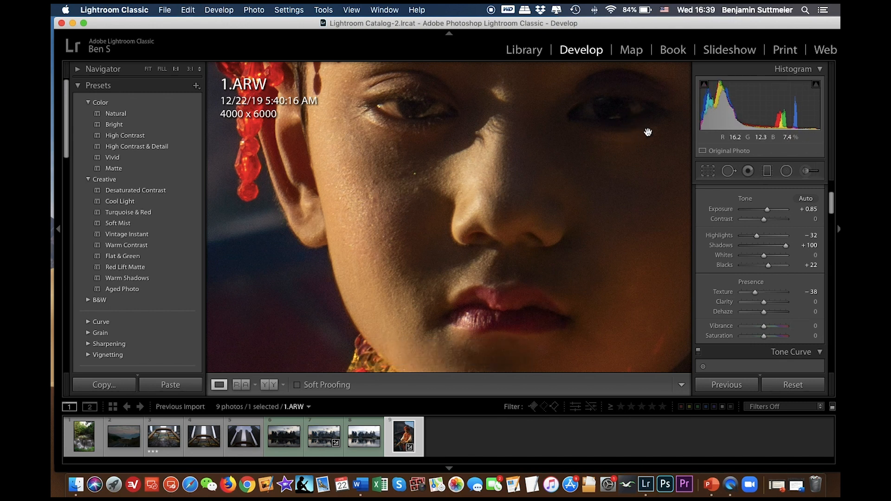
key(super+z)
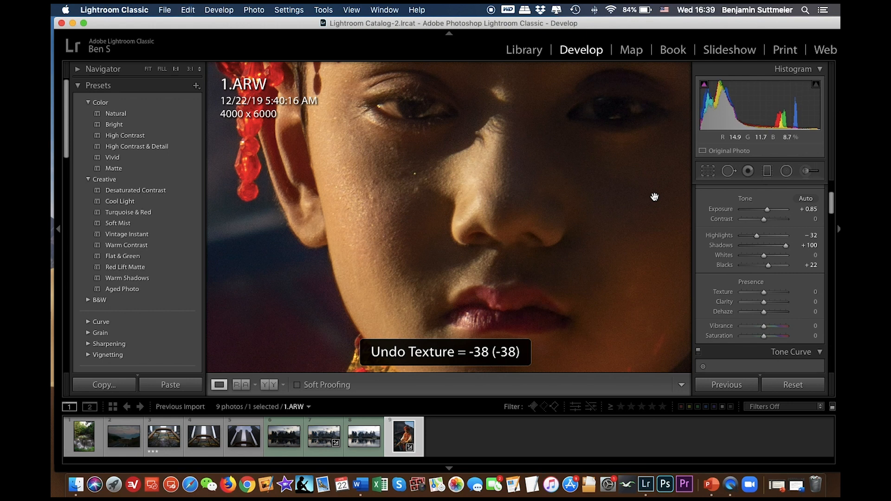
key(super+shift+z)
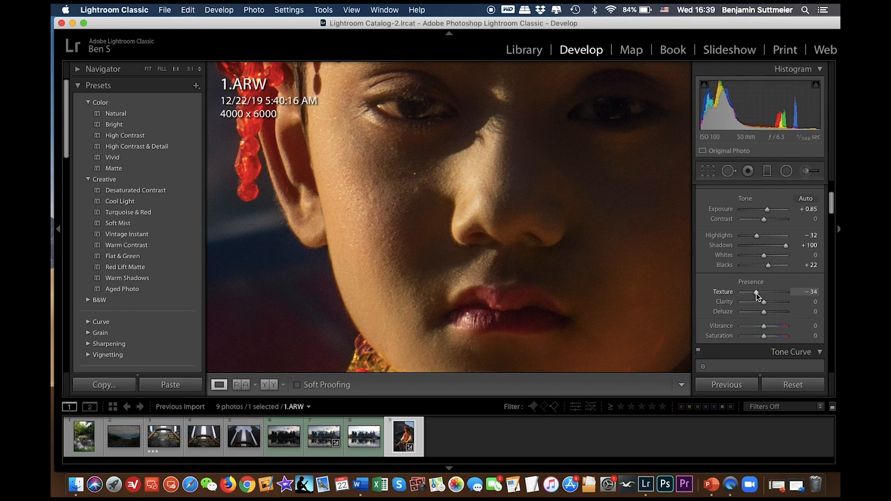
Set the portrait's Texture to -10, compare it with 0 by undoing that reset, and return to the full photo
drag(759, 293, 762, 294)
click(803, 292)
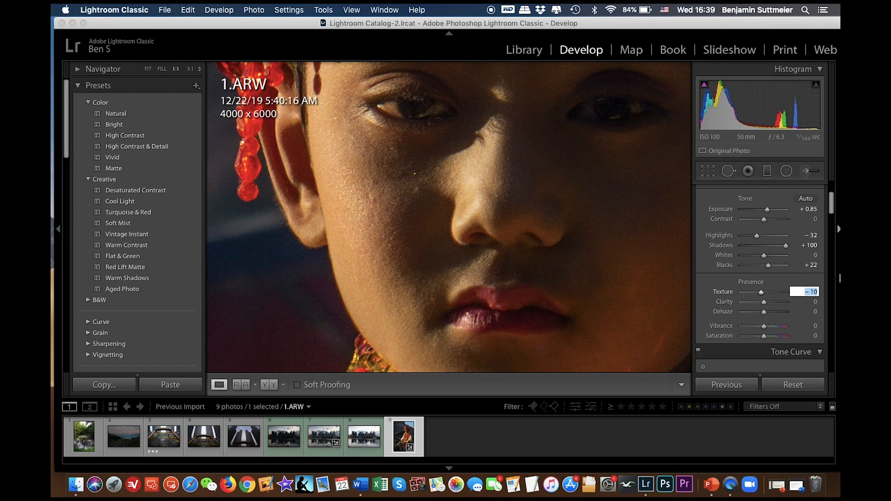
text(0)
key(Return)
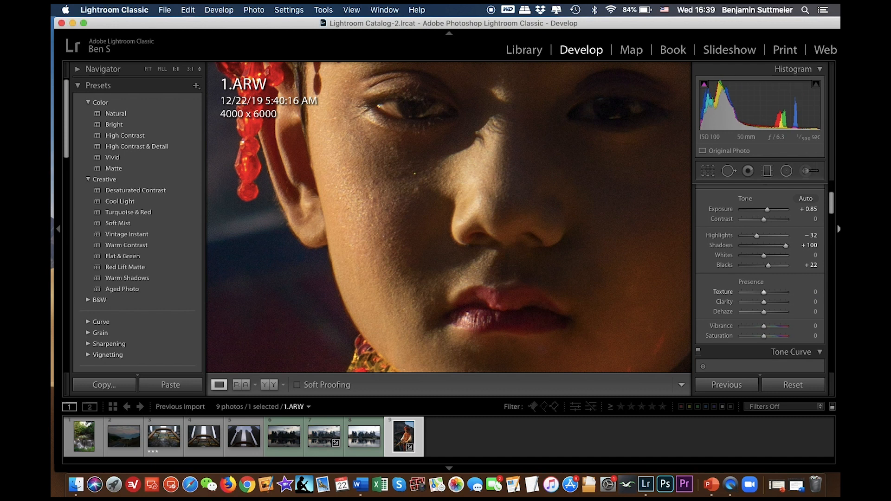
key(super+z)
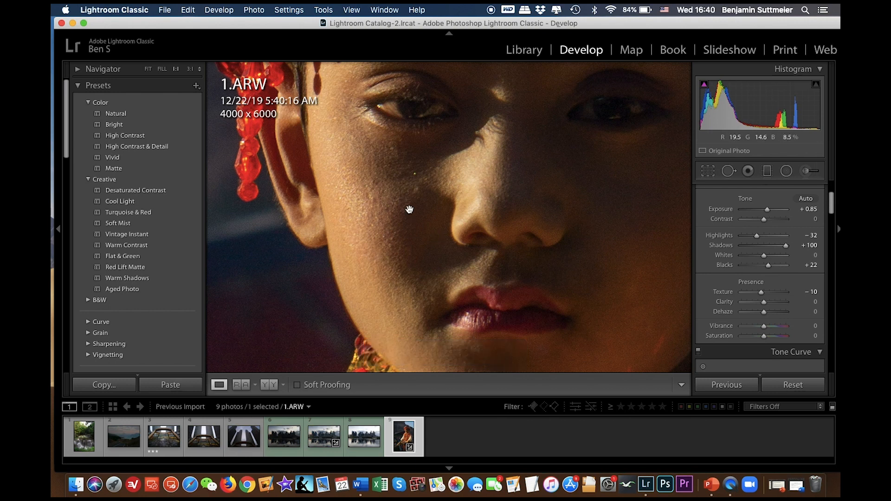
click(455, 270)
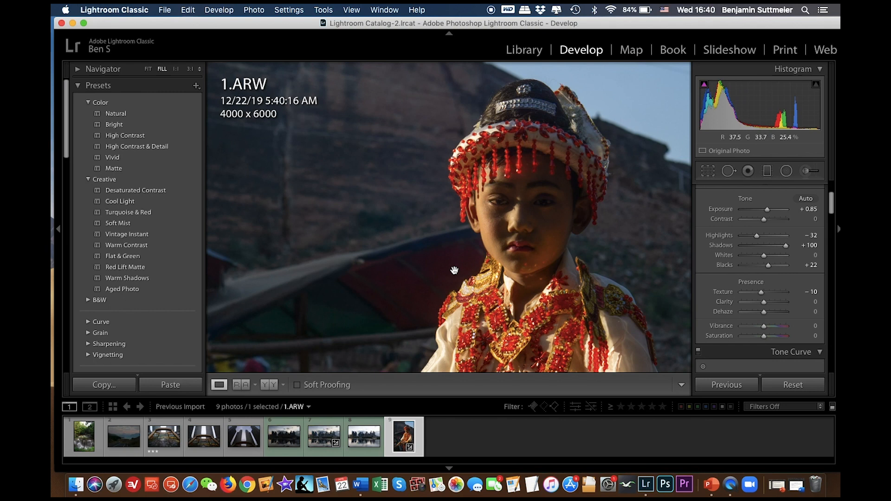
click(454, 270)
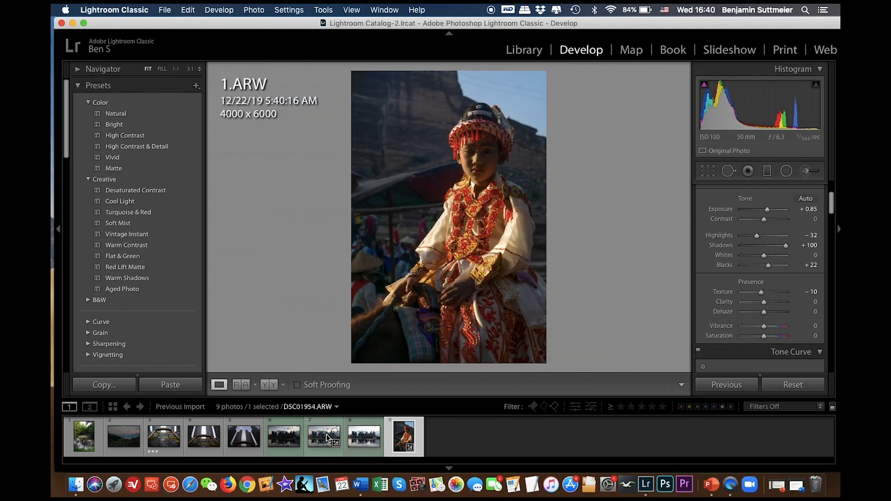
Open the skyline photo DSC01954.ARW and set its Clarity to +9
click(327, 435)
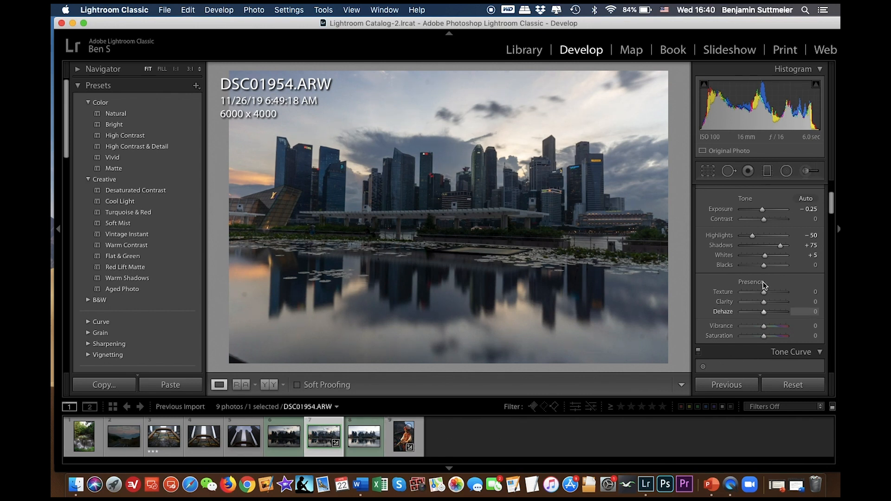
drag(764, 302, 767, 301)
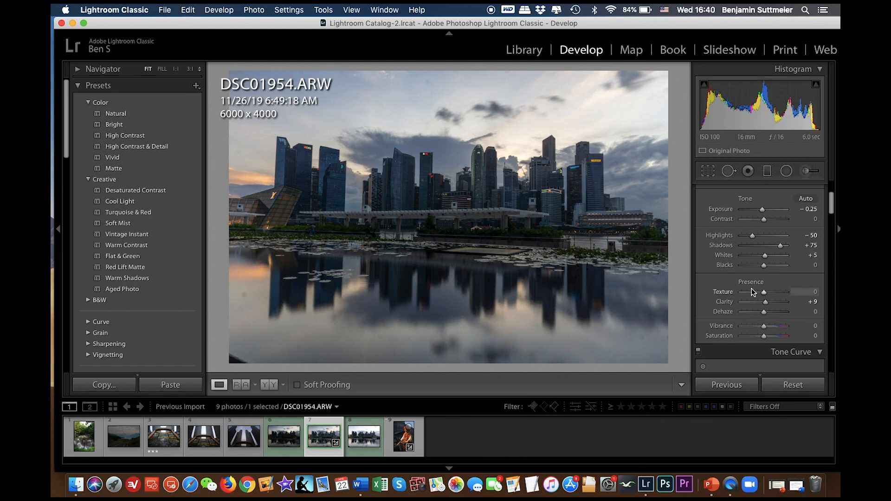
Try the Clarity and the Saturation at +100 each on the skyline photo, and undo both changes
drag(765, 306, 805, 306)
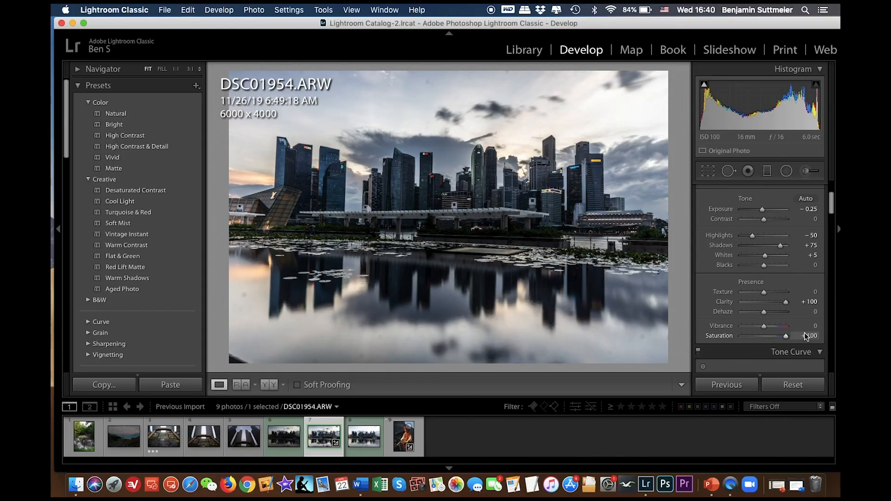
drag(763, 335, 787, 332)
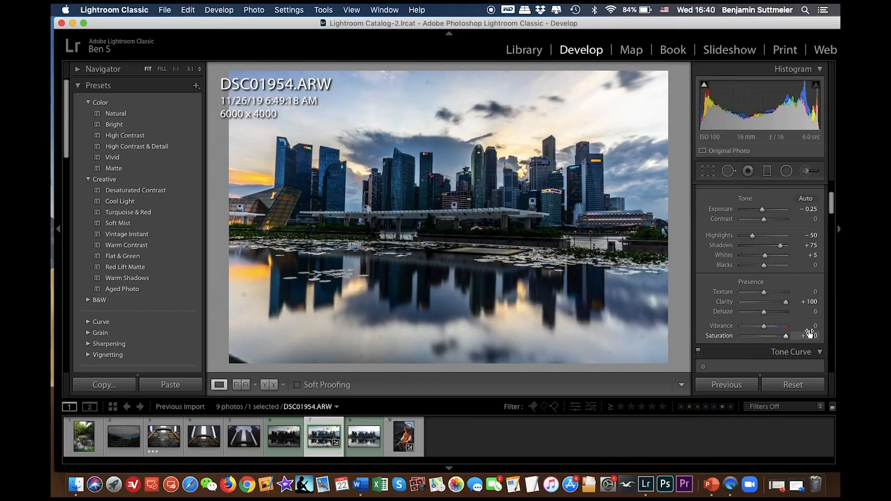
key(super+z)
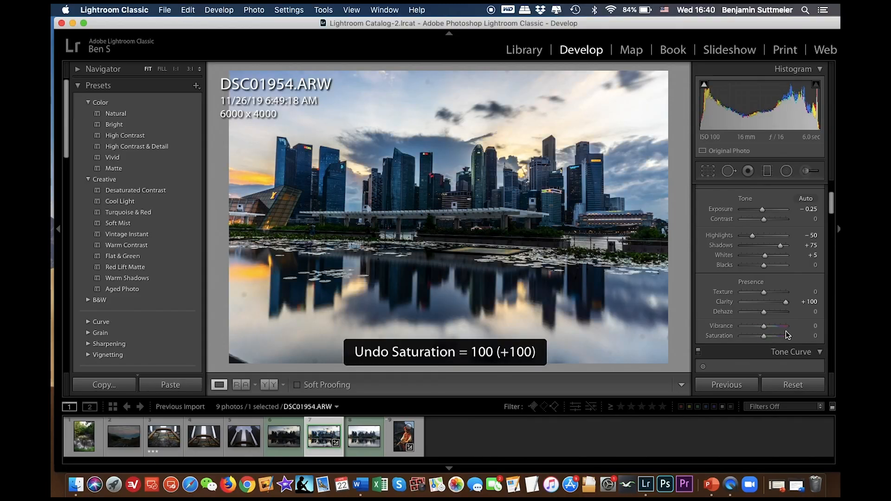
key(super+z)
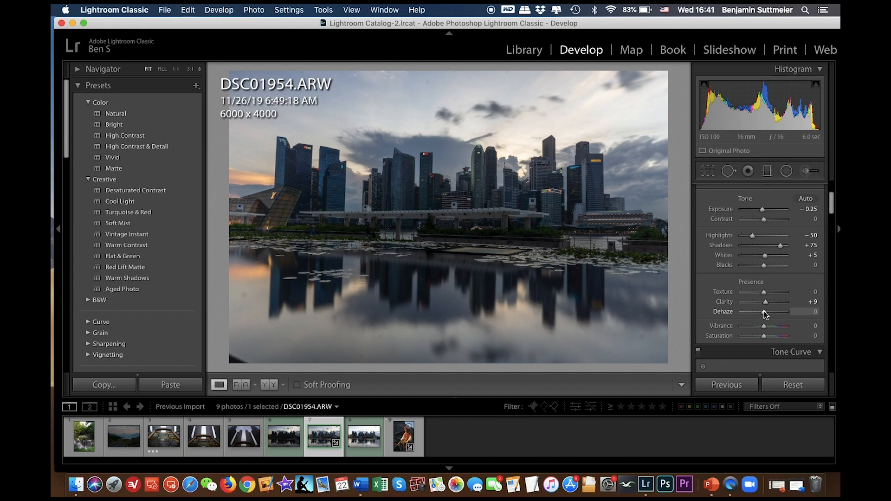
Set the skyline photo's Dehaze to +6, and open the mountain road photo 2.ARW
drag(765, 311, 765, 312)
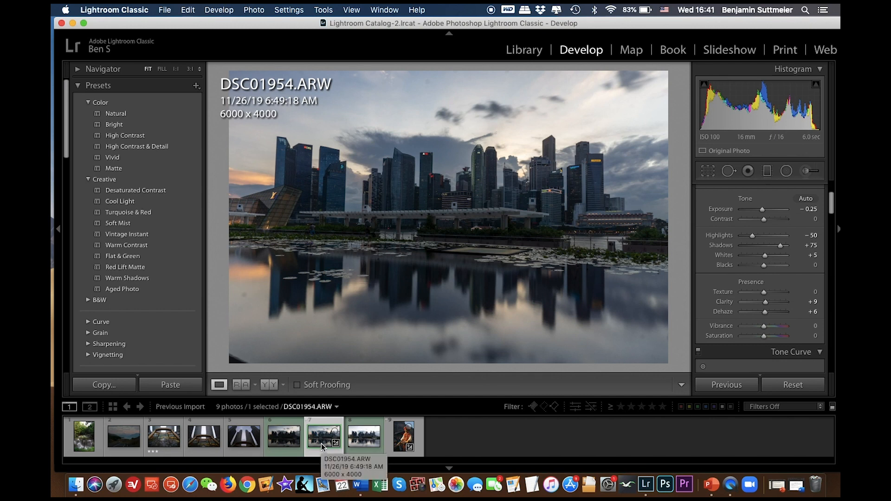
click(124, 443)
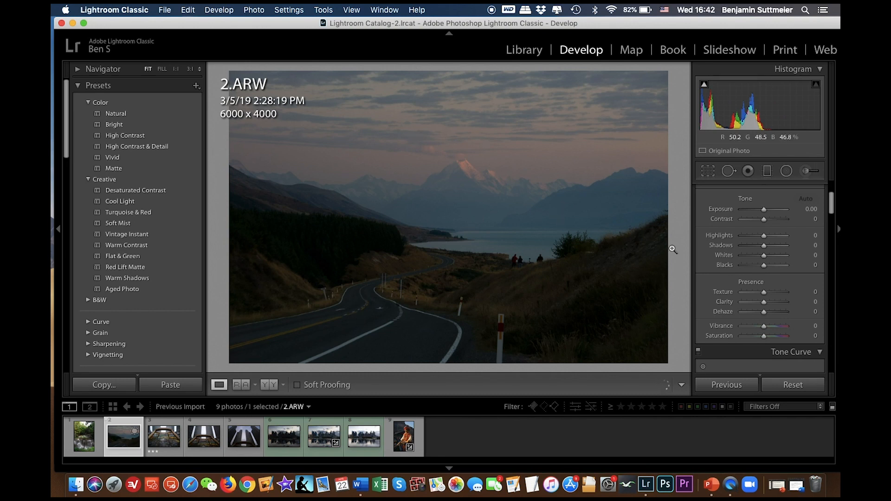
Set the mountain road photo's Exposure to +0.60 and its Dehaze to +47
drag(765, 210, 767, 210)
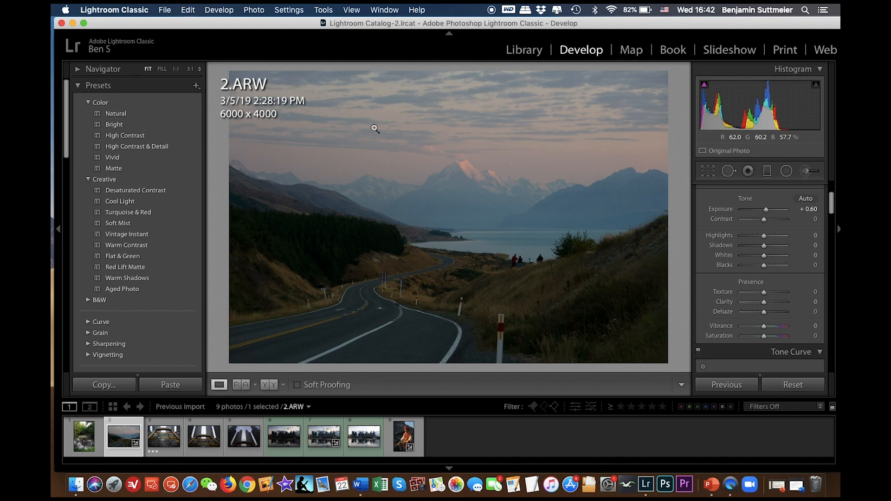
drag(764, 313, 774, 313)
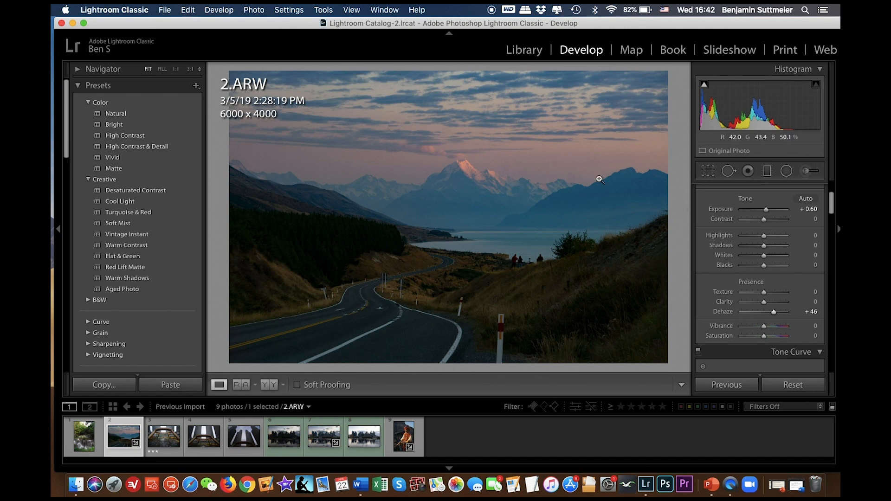
drag(774, 311, 776, 314)
Compare the edited mountain road photo with its original by resetting it and undoing the reset, and open the skyline photo DSC01954.ARW
click(806, 392)
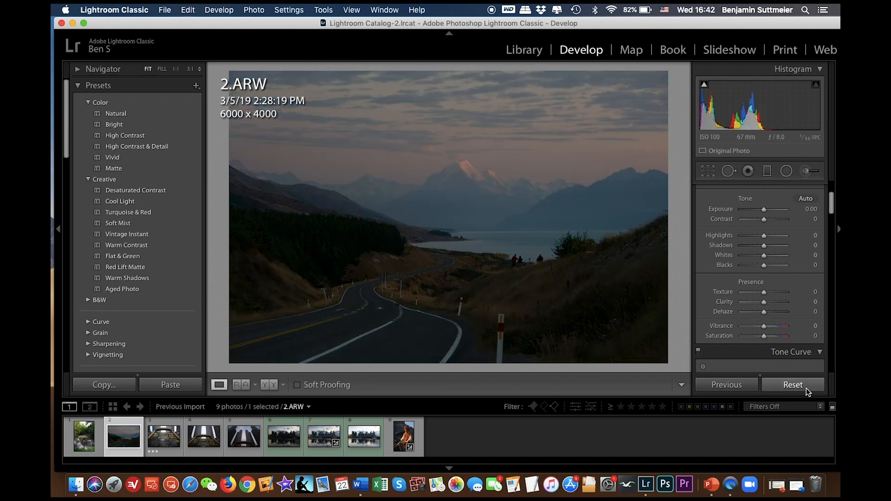
key(super+z)
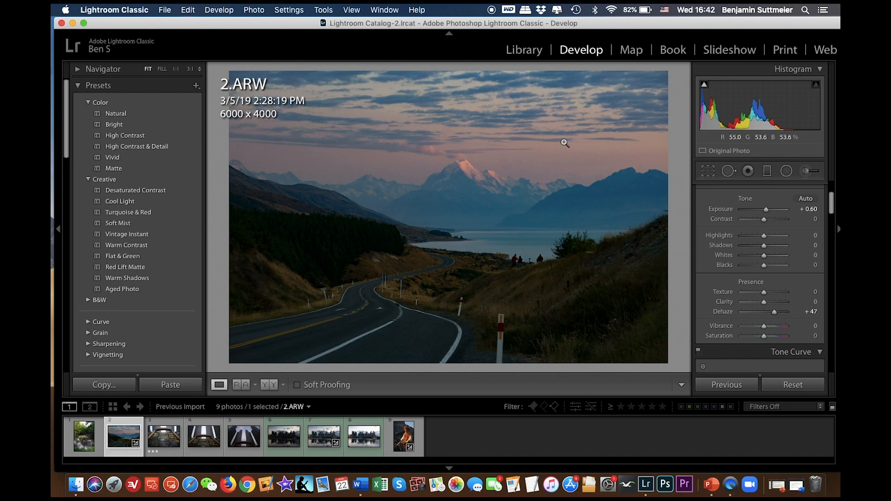
click(324, 437)
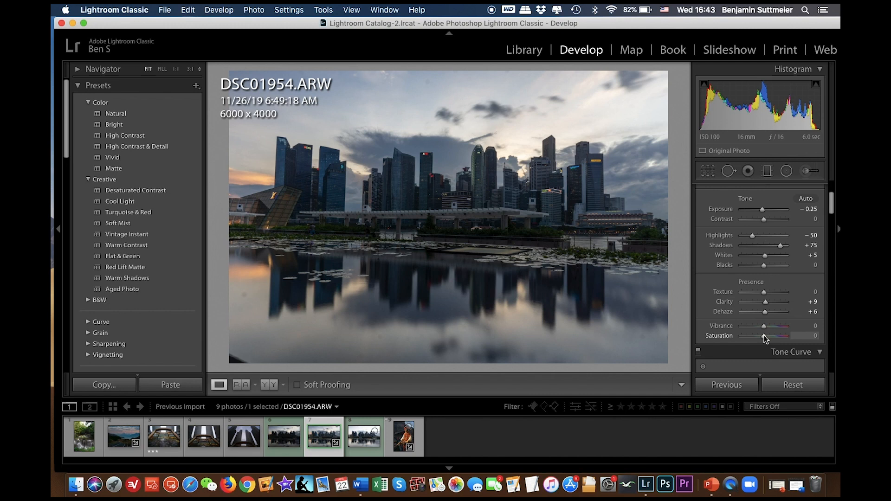
Try the skyline photo's Saturation at +100 and at -100, and set it back to 0
drag(765, 336, 840, 338)
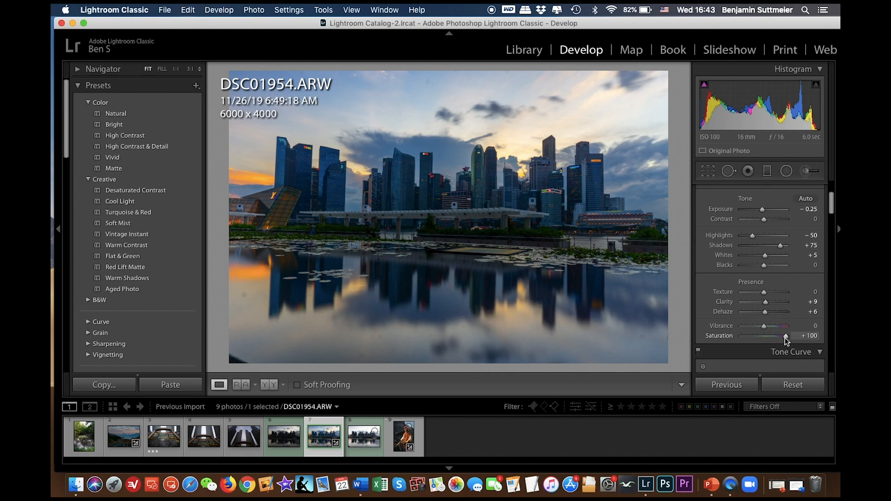
drag(787, 336, 705, 334)
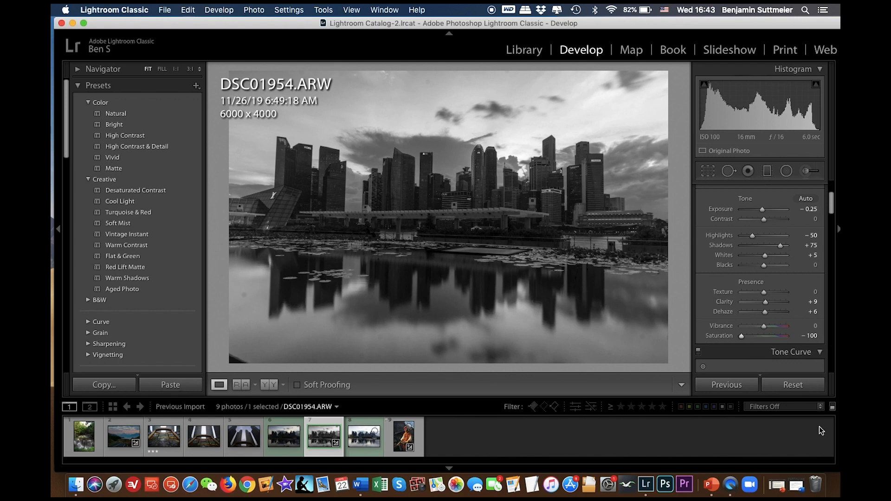
click(808, 337)
text(0)
key(Return)
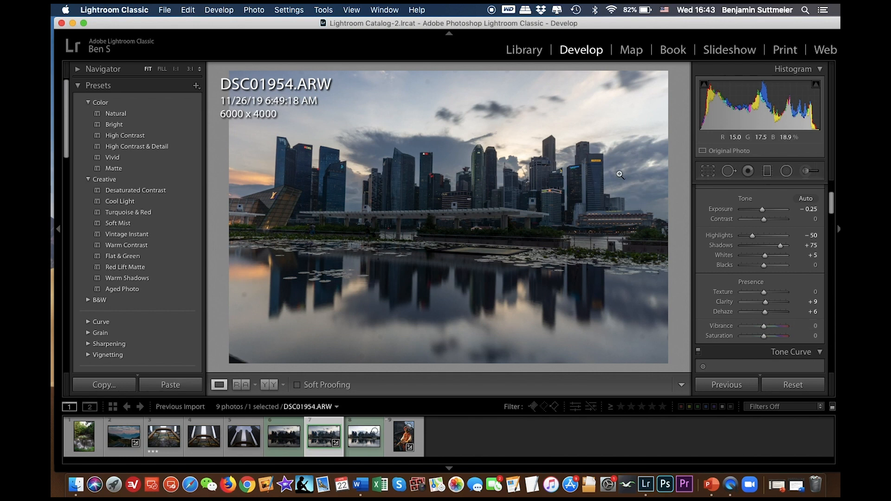
Try the skyline photo's Vibrance at +100 and at -100, examining the illuminated building signs up close, and undo both changes
click(598, 162)
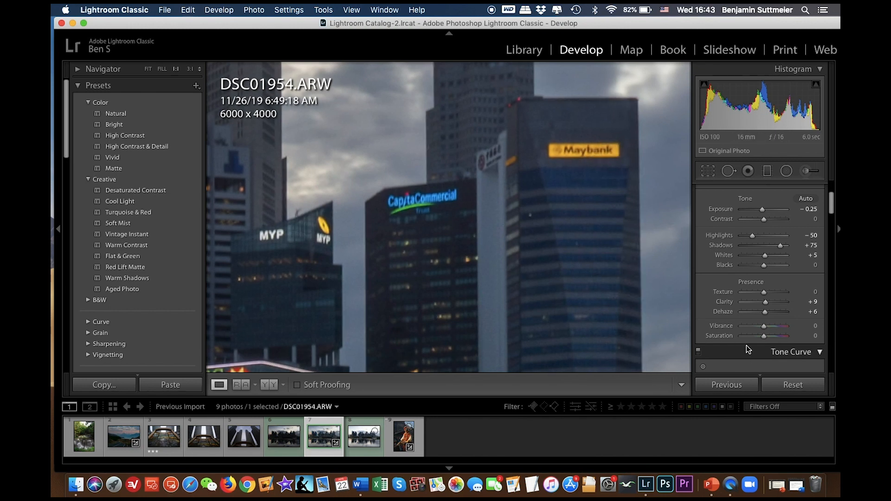
key(z)
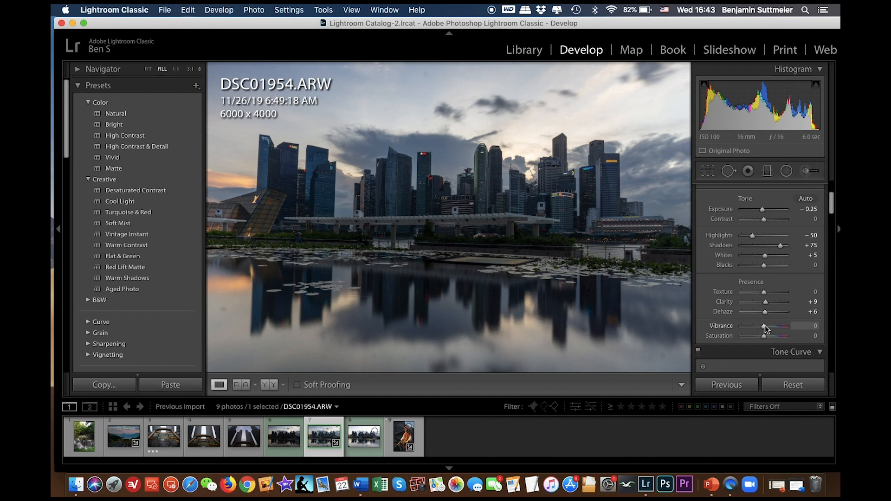
drag(765, 326, 840, 320)
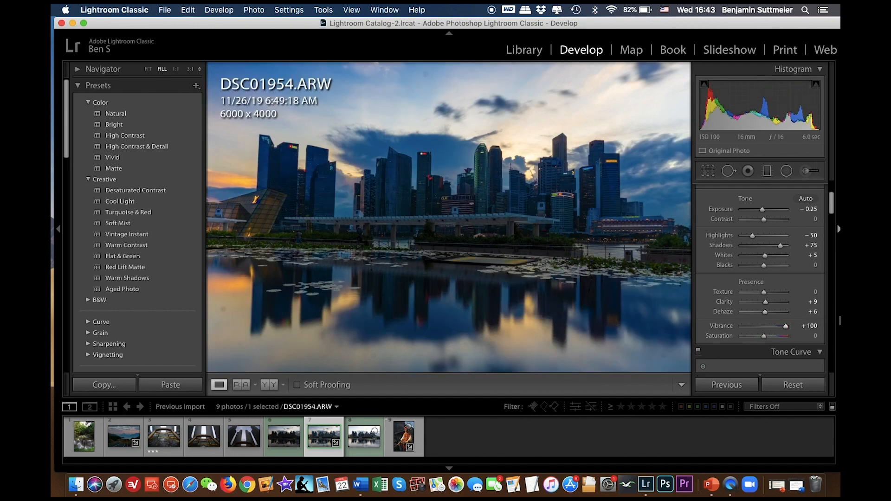
key(super+z)
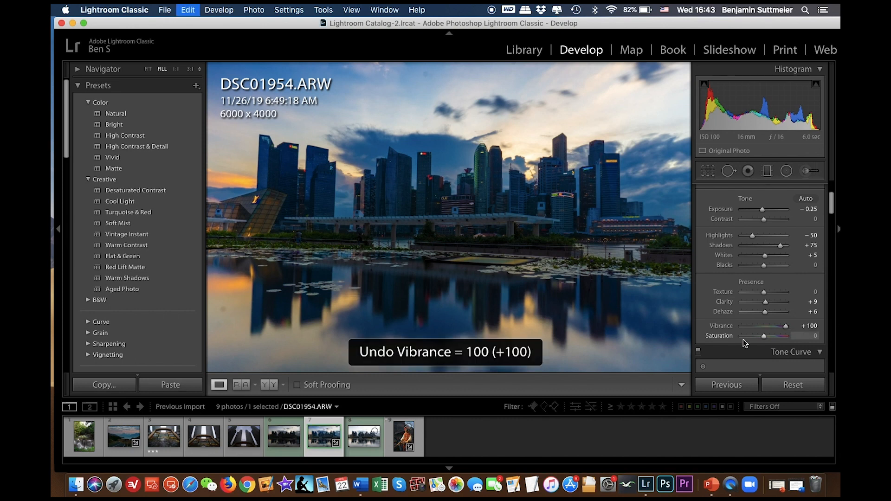
drag(764, 326, 723, 330)
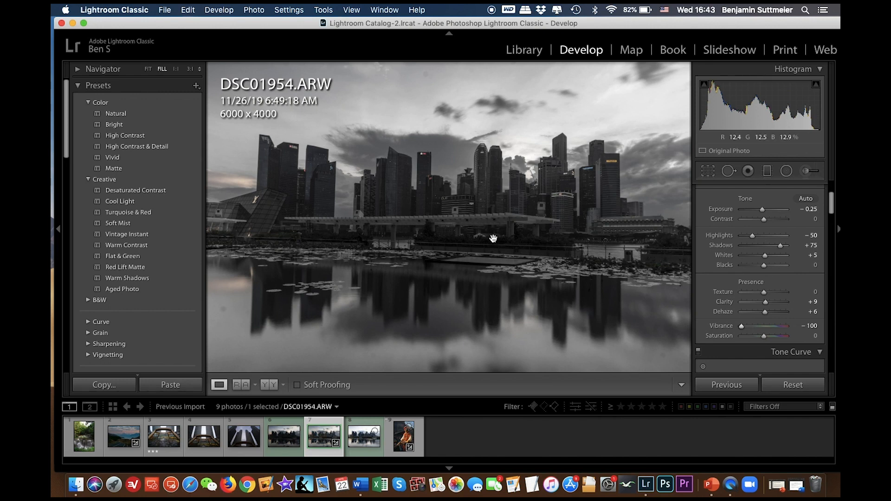
click(612, 161)
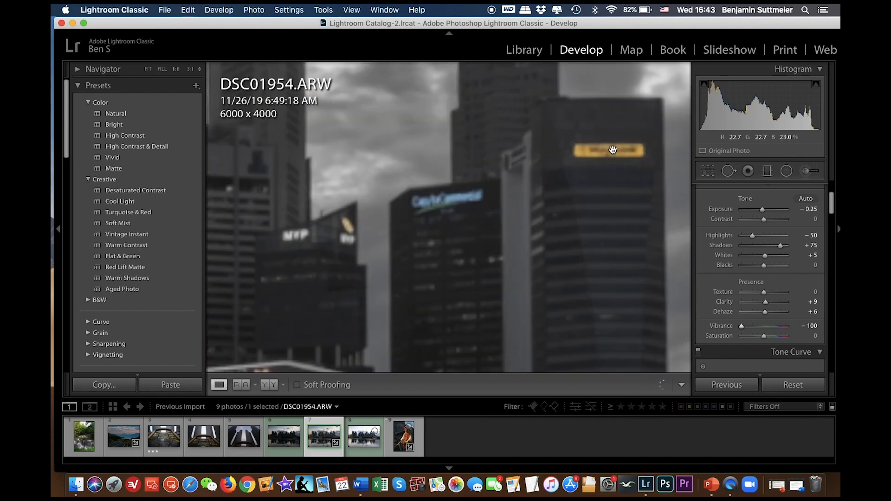
click(552, 267)
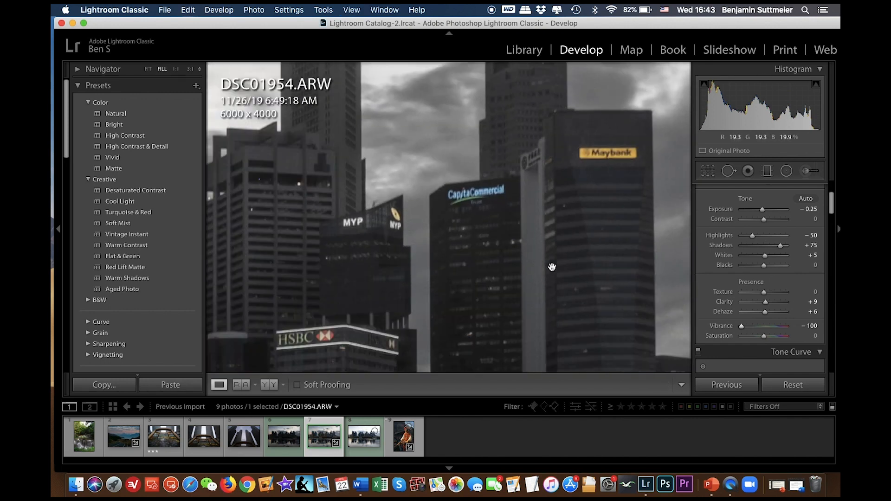
key(super+z)
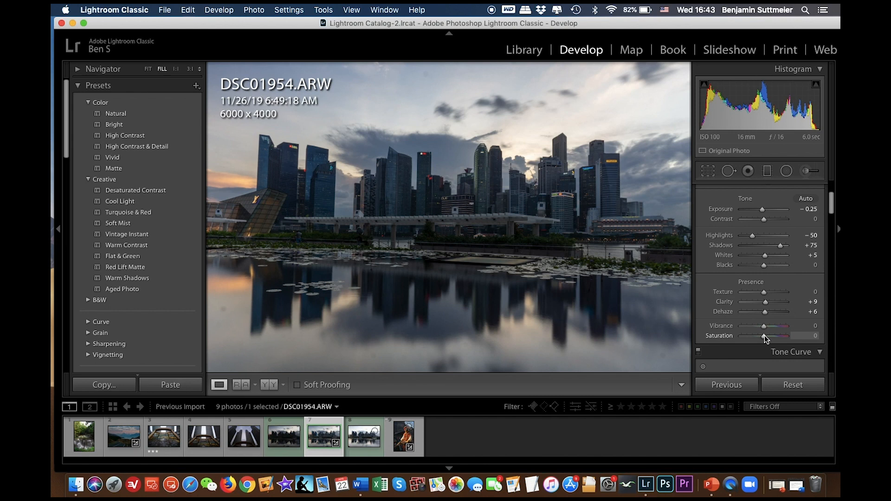
Set the skyline photo's Vibrance to +15, compare it with 0 by undoing and redoing, and fine-tune it to +14
drag(765, 326, 769, 326)
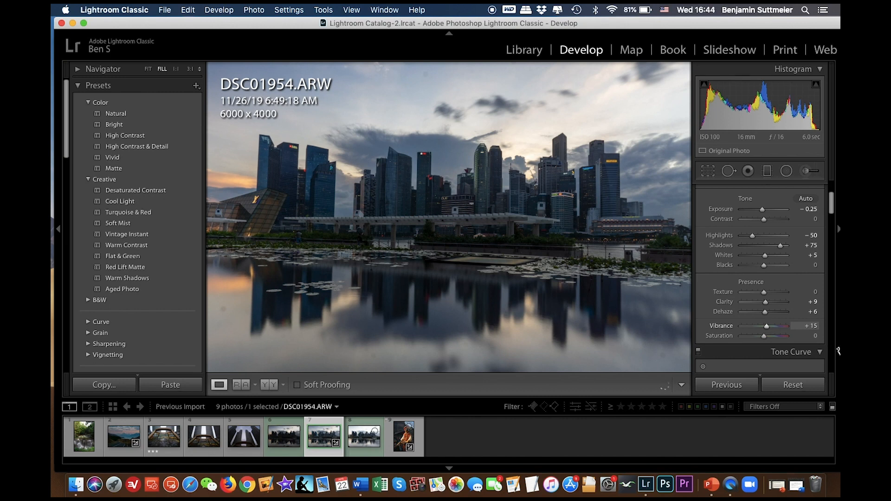
key(super+z)
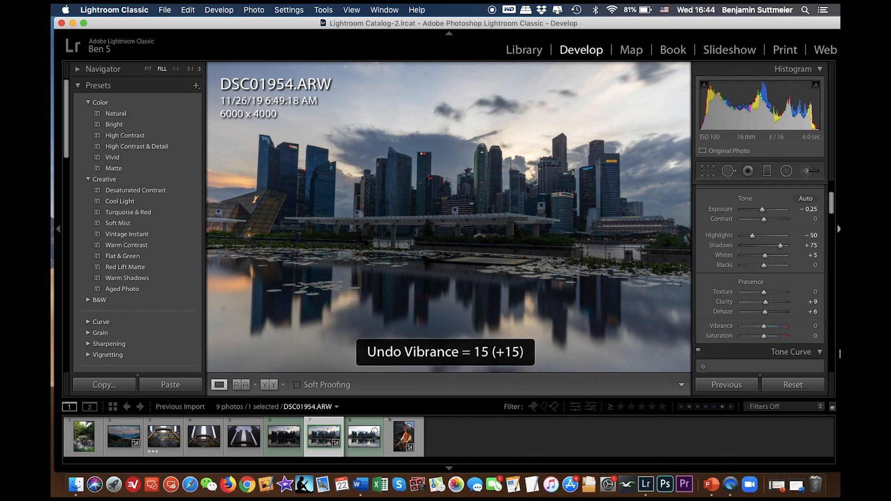
key(super+shift+z)
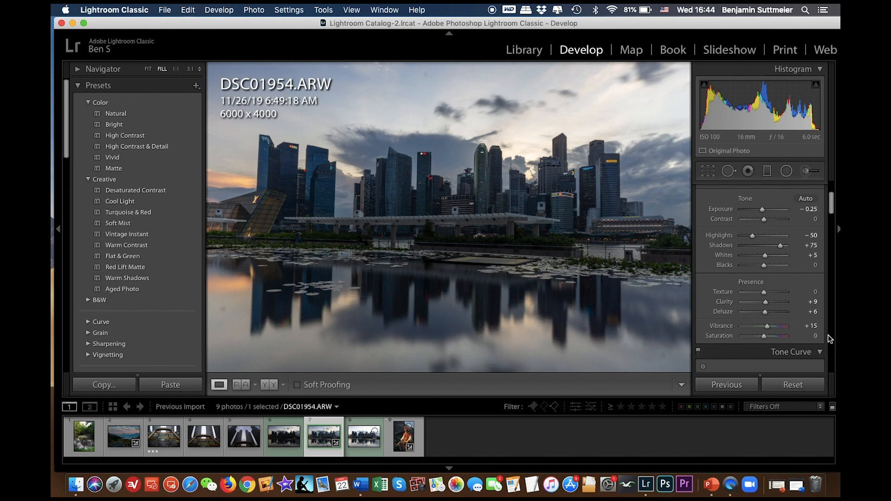
mouse_move(769, 328)
mouse_down()
mouse_move(783, 329)
mouse_move(768, 330)
mouse_up()
Open the mountain road photo 2.ARW and set its Shadows to +90 and its Vibrance to +52
click(123, 438)
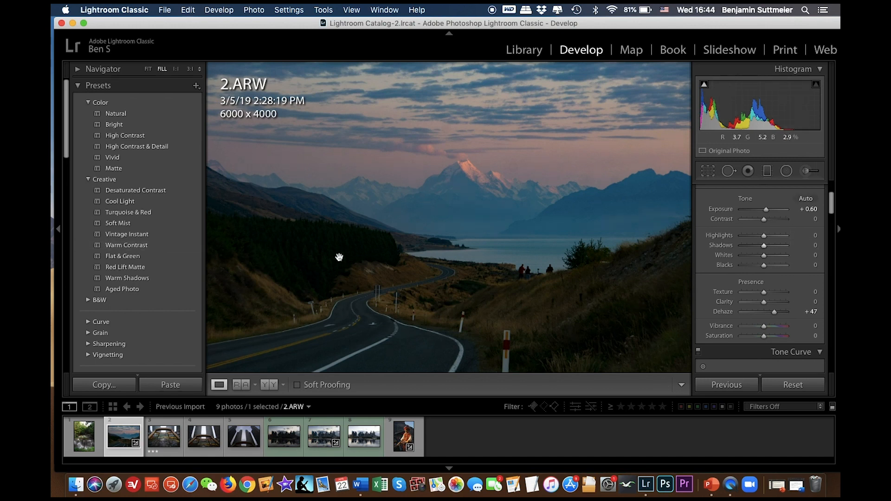
drag(764, 246, 783, 245)
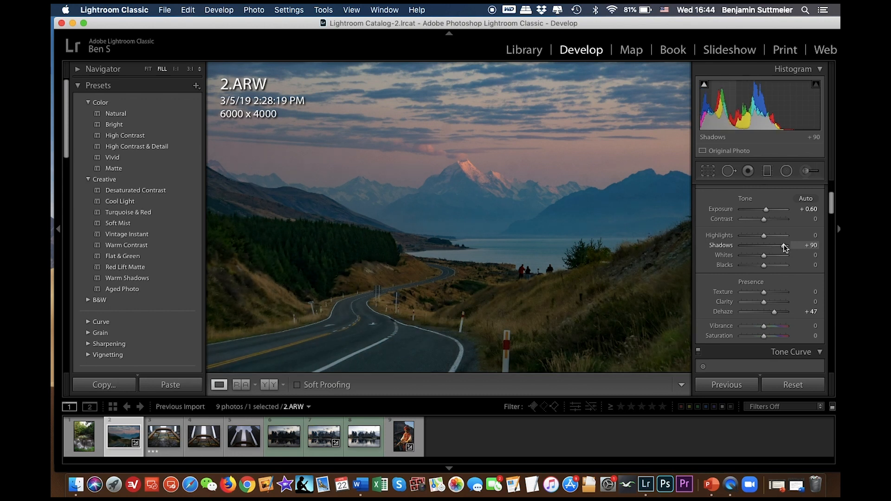
drag(766, 327, 778, 328)
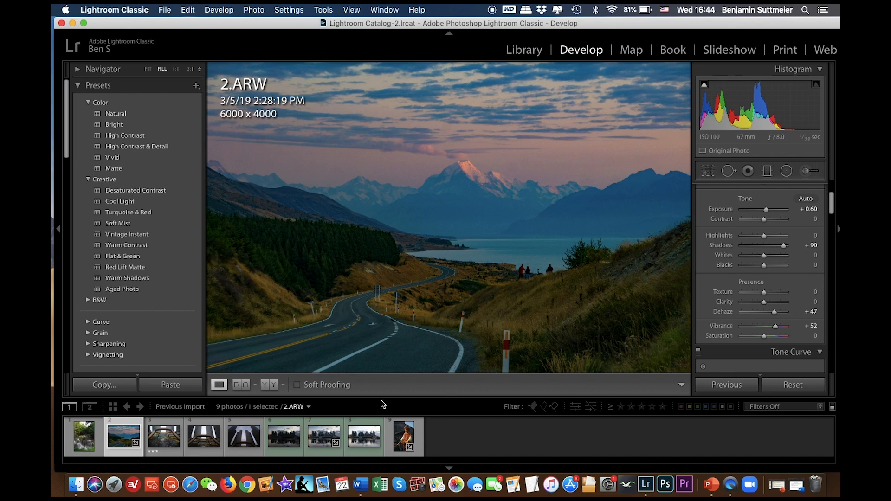
Open the skyline photo DSC01954.ARW and bring its Tone Curve into view
click(325, 438)
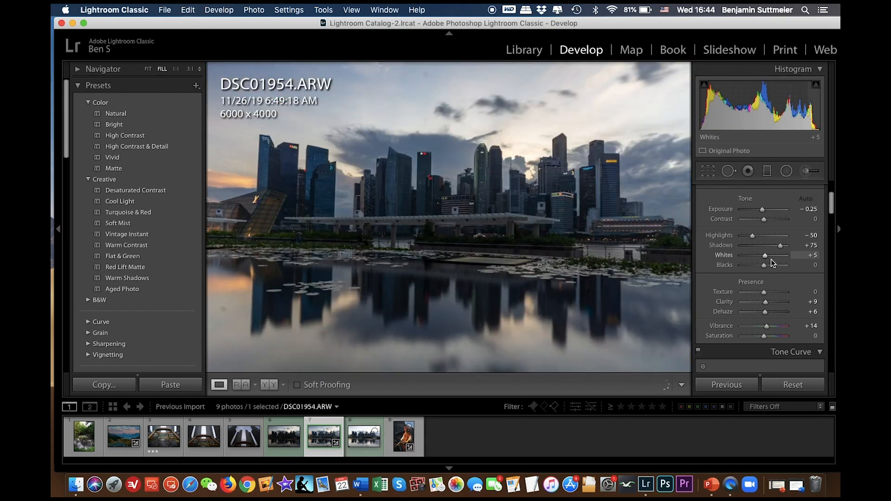
scroll(773, 263, down, 1)
scroll(771, 259, down, 10)
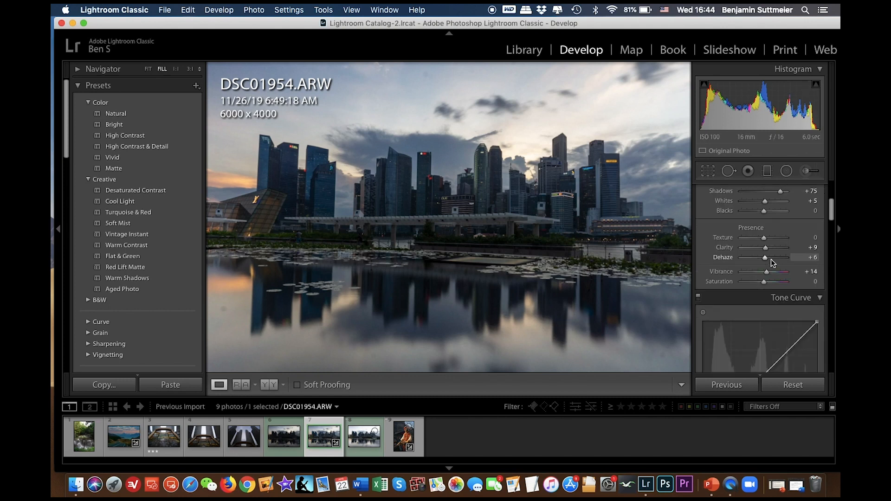
scroll(772, 261, down, 3)
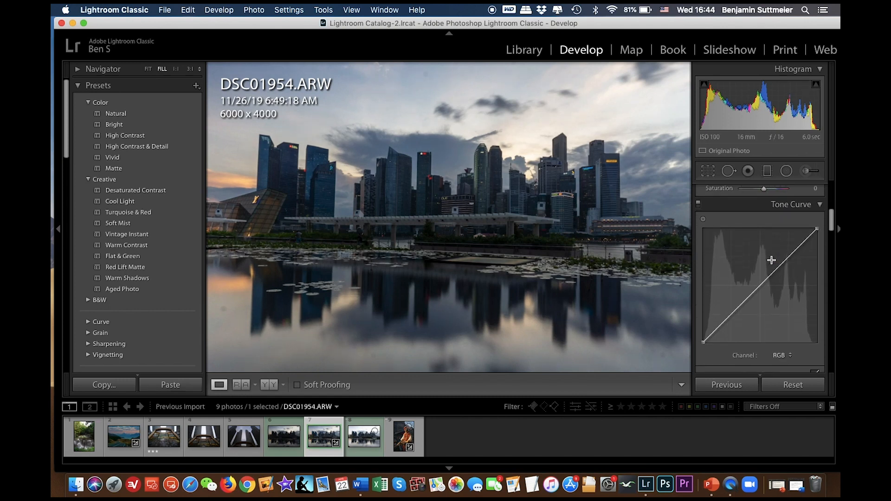
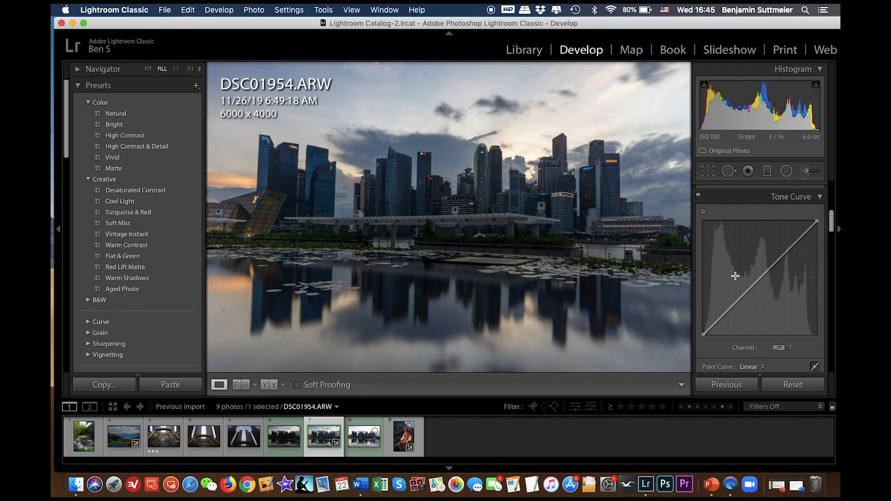
Try raising and lowering a midtone point on the skyline photo's RGB tone curve, and remove the point
click(760, 279)
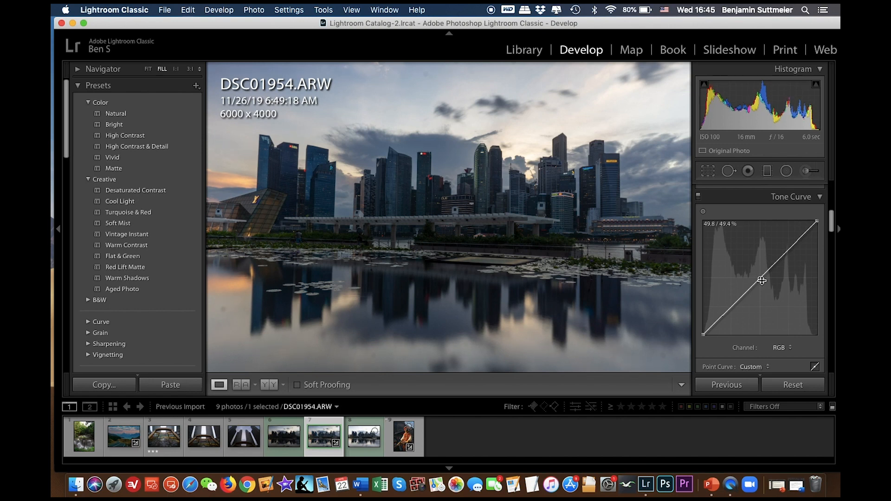
drag(762, 280, 757, 273)
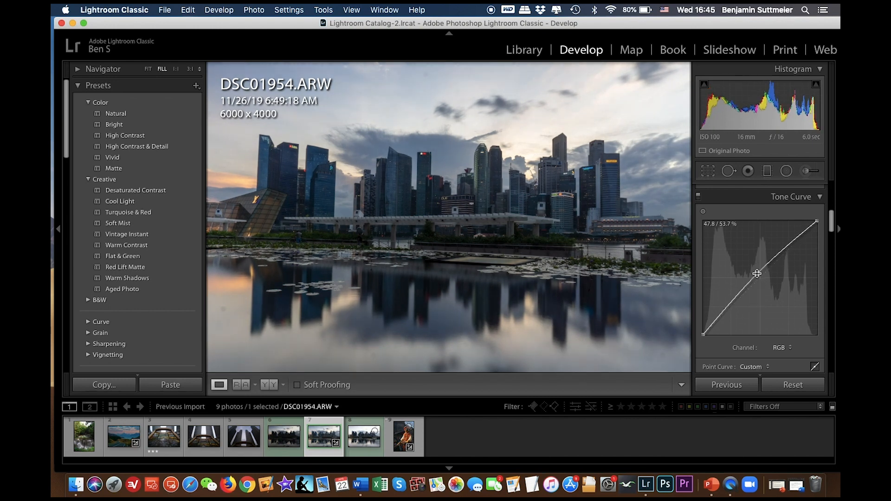
drag(758, 274, 769, 286)
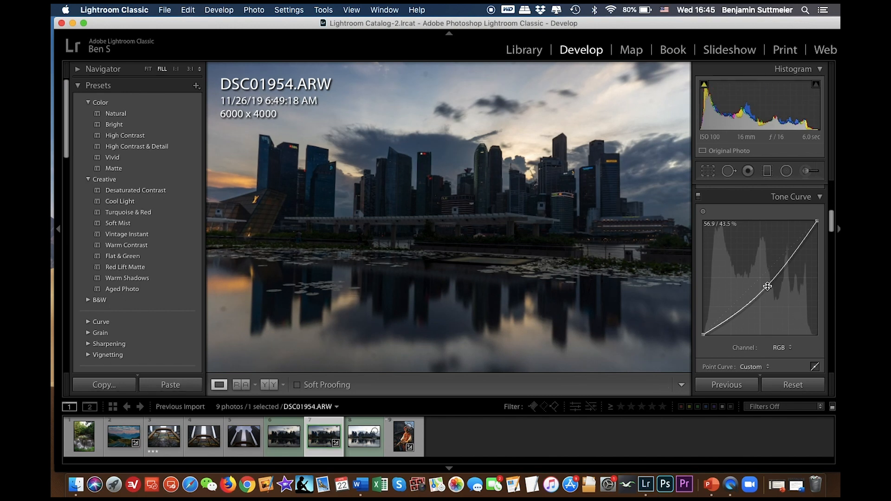
double_click(768, 286)
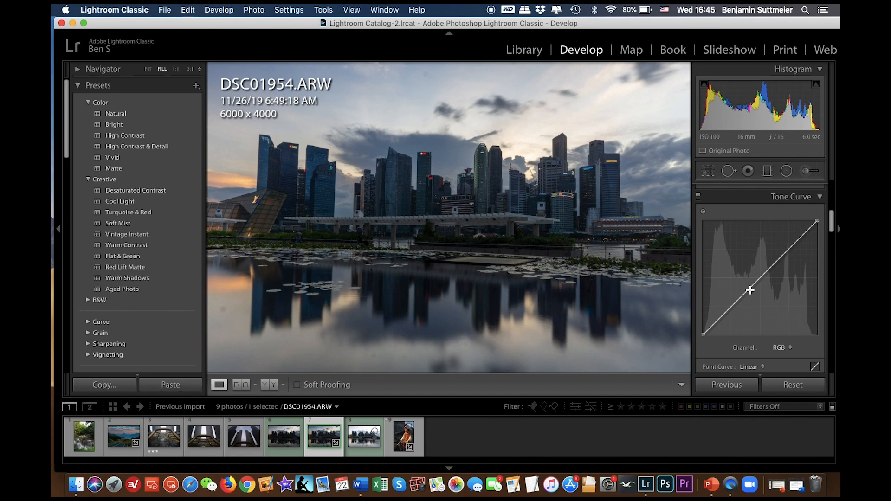
Shape a gentle S-curve on the skyline photo's RGB tone curve with a raised highlights point and a lowered shadows point
click(731, 306)
click(790, 247)
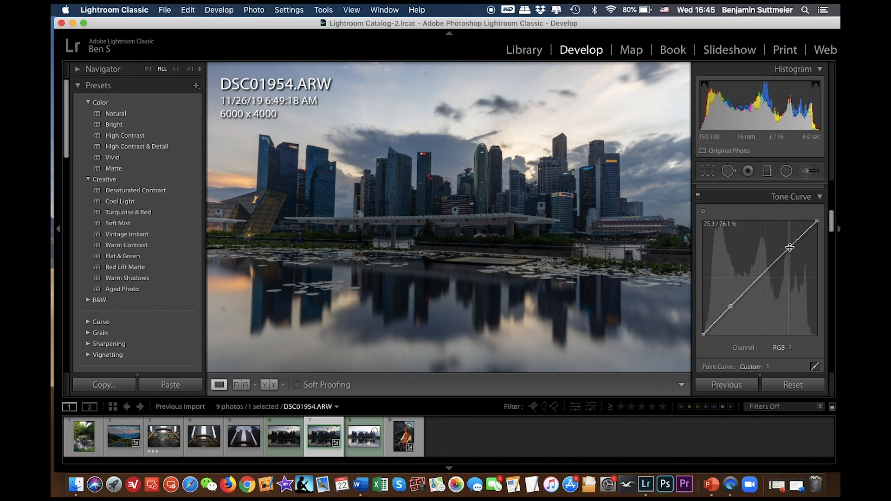
drag(790, 248, 789, 243)
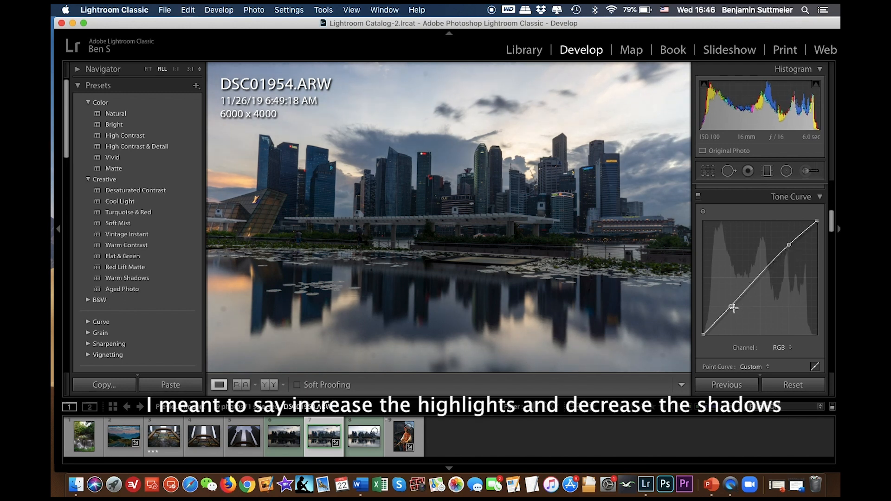
drag(731, 306, 734, 315)
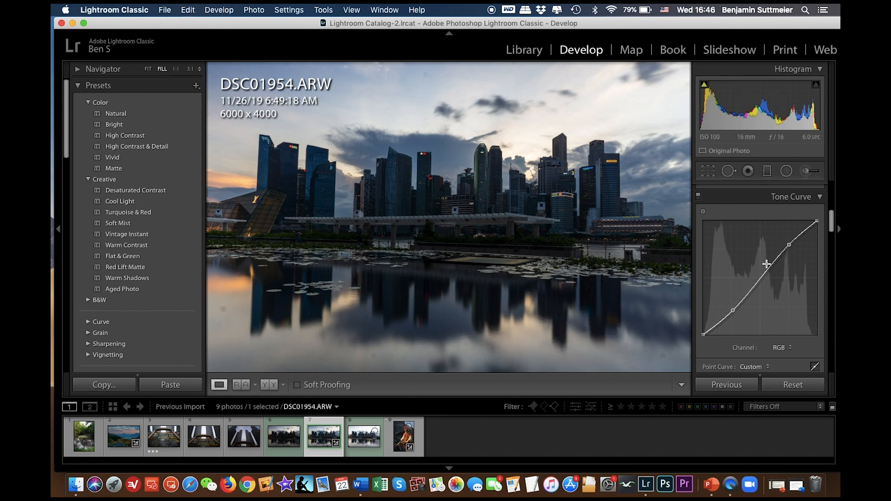
scroll(767, 264, up, 10)
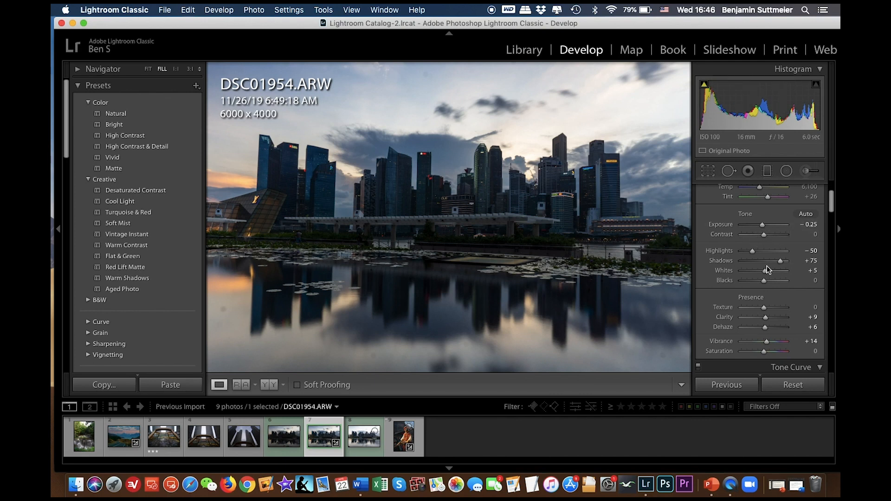
scroll(768, 258, down, 8)
scroll(770, 260, down, 4)
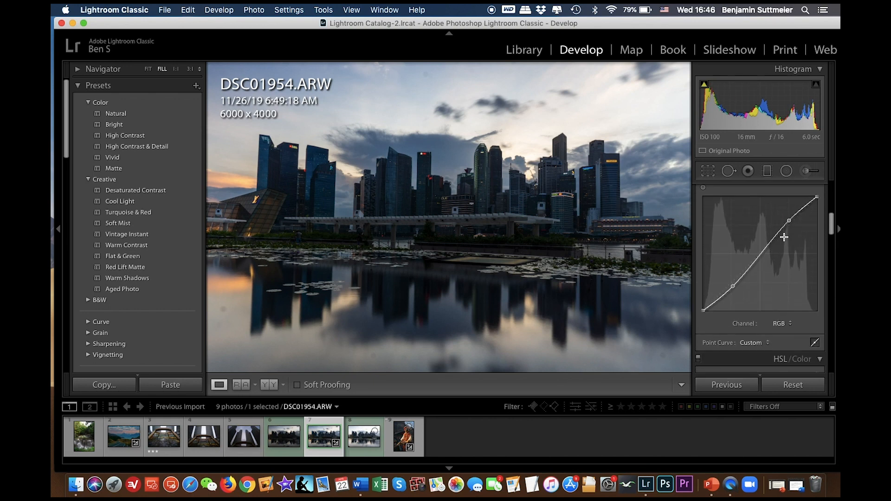
Remove the highlights point and the shadows point from the skyline photo's RGB tone curve
double_click(790, 221)
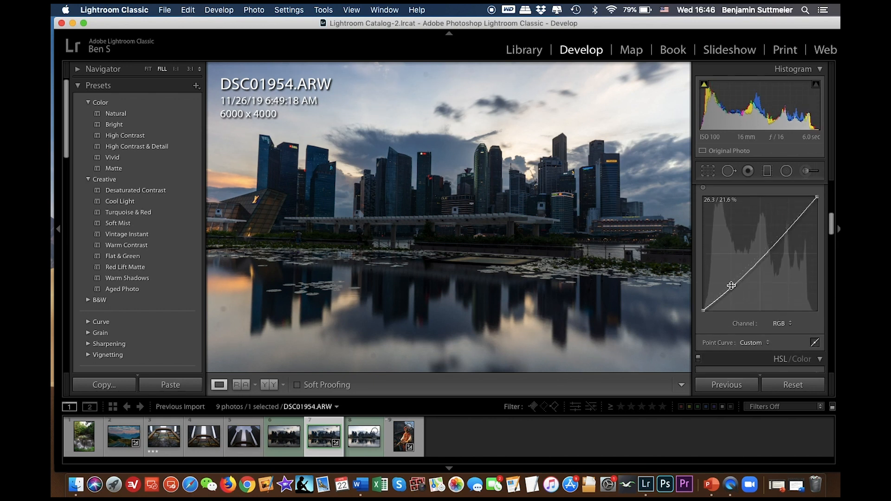
double_click(733, 287)
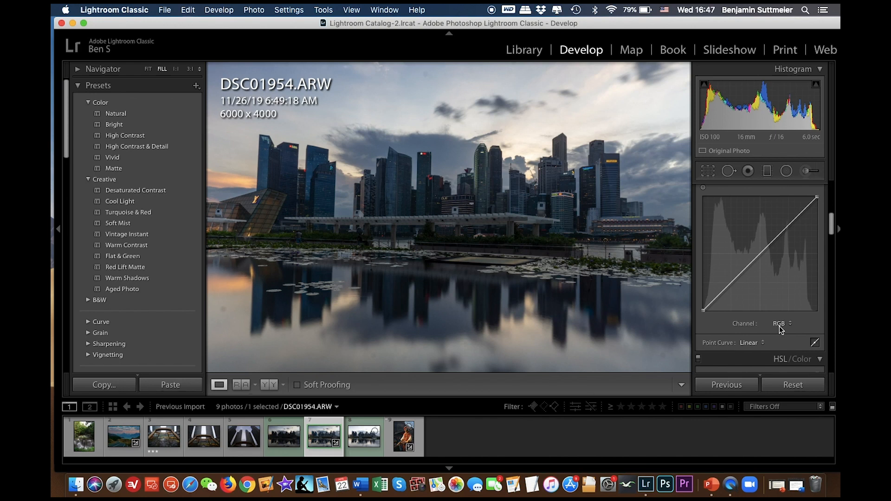
Try an S-curve on the skyline photo's Red tone curve with raised highlights and lowered shadows, and remove both points
click(779, 325)
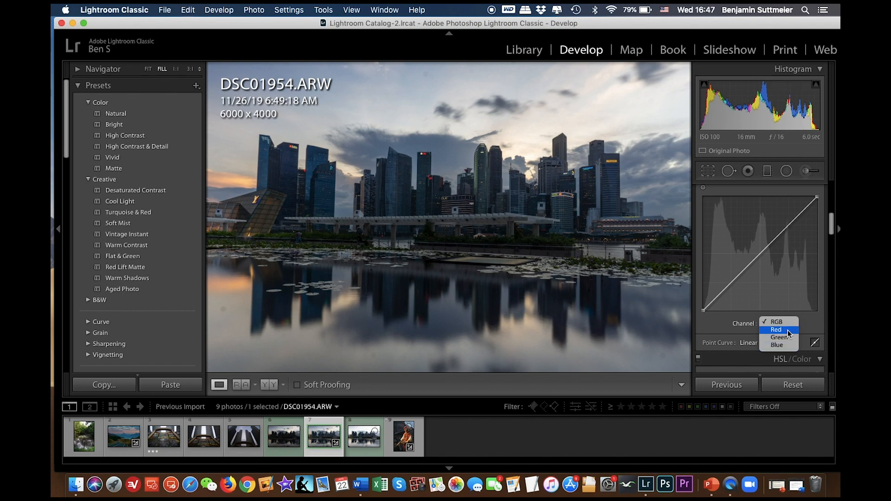
click(787, 331)
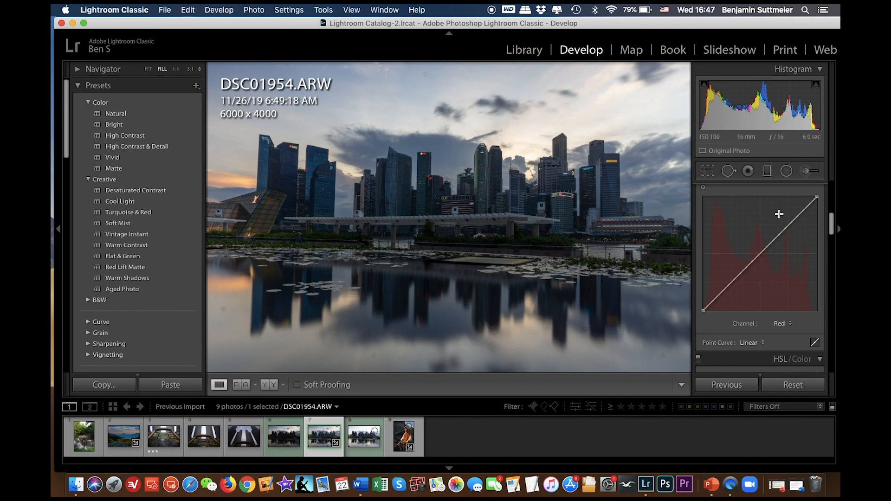
drag(790, 223, 791, 221)
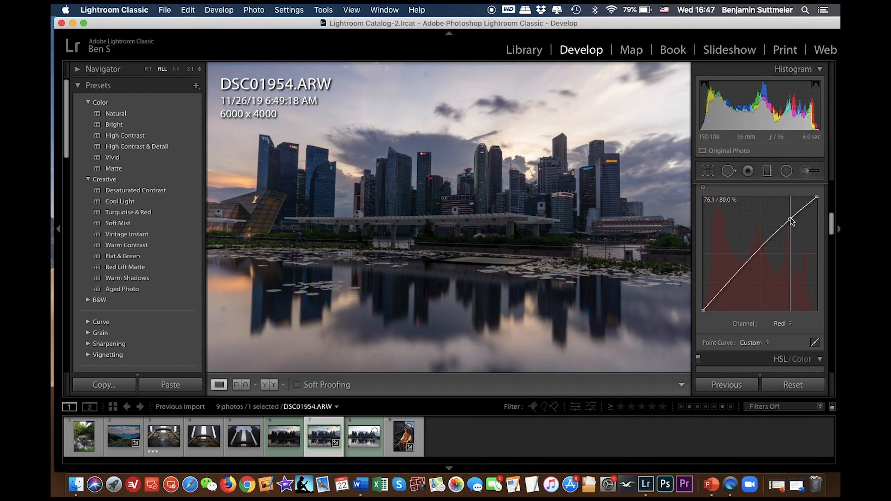
click(727, 285)
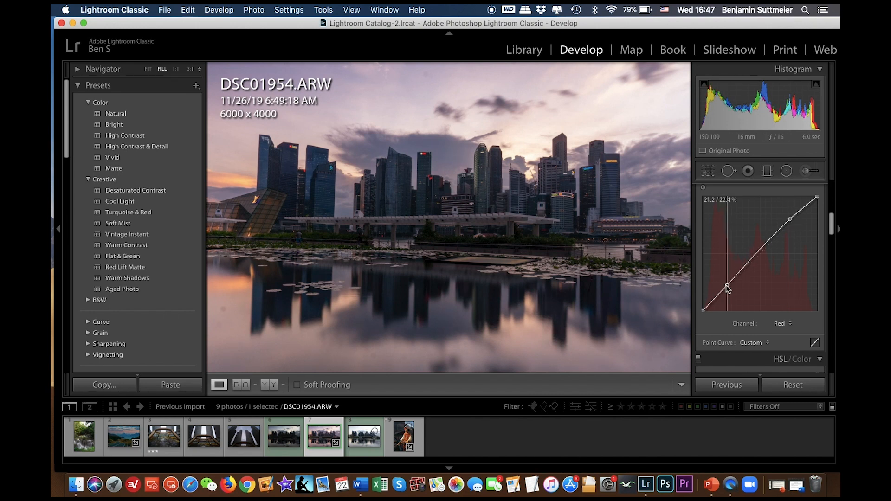
drag(726, 286, 728, 286)
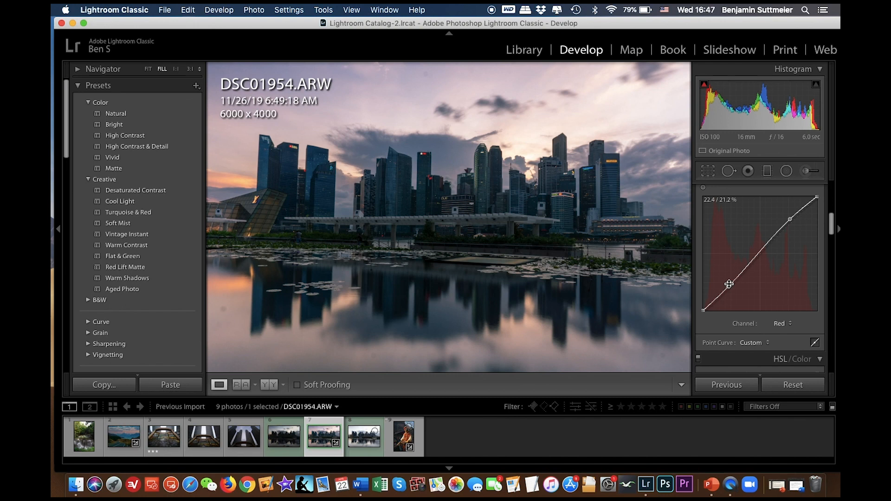
double_click(728, 286)
double_click(791, 222)
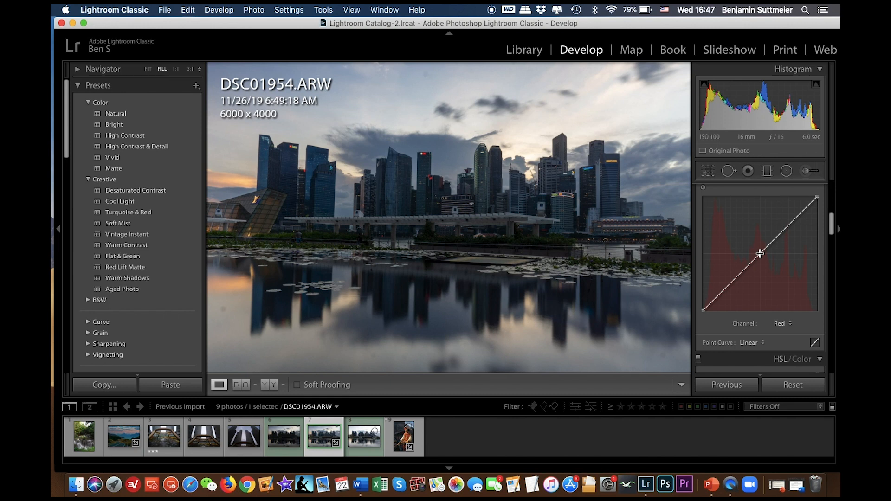
Try lowering a midtone point on the Red tone curve and another on the Green tone curve, removing each point
drag(760, 253, 764, 260)
double_click(764, 261)
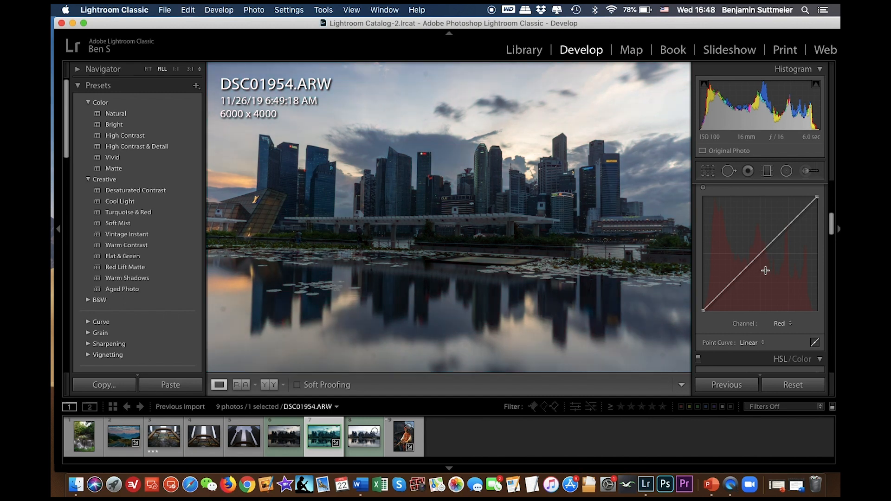
click(781, 324)
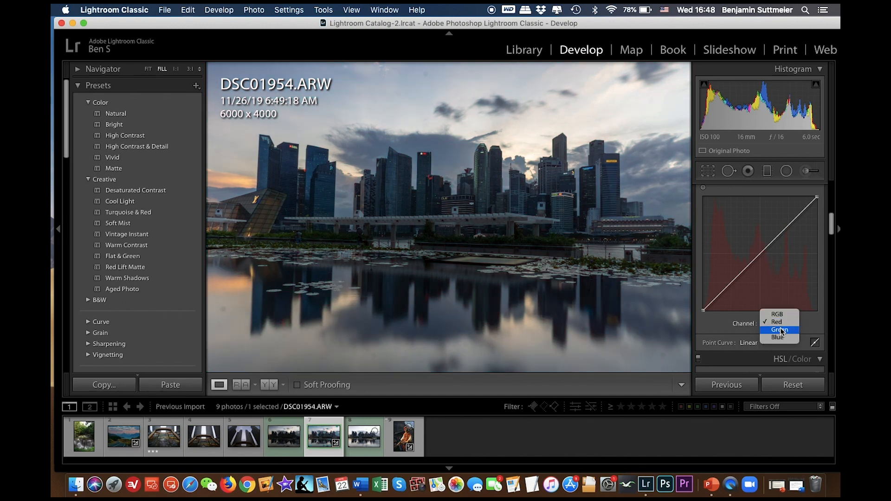
click(781, 330)
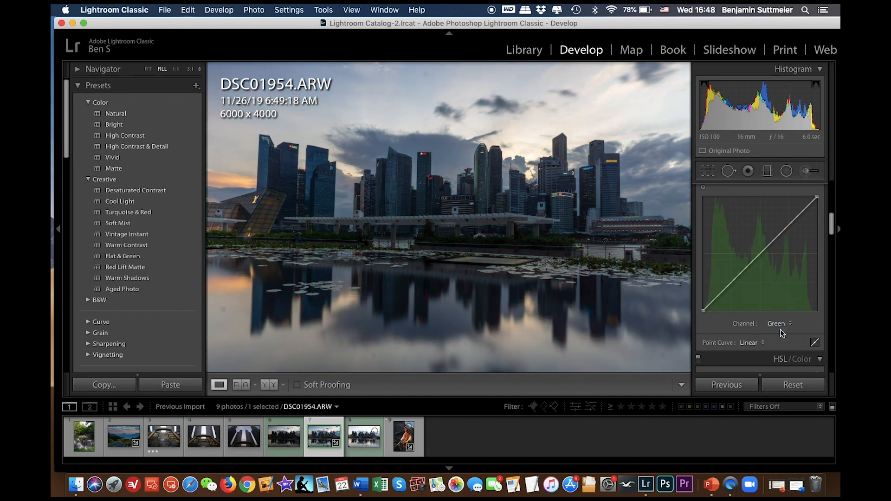
click(762, 253)
drag(762, 253, 764, 260)
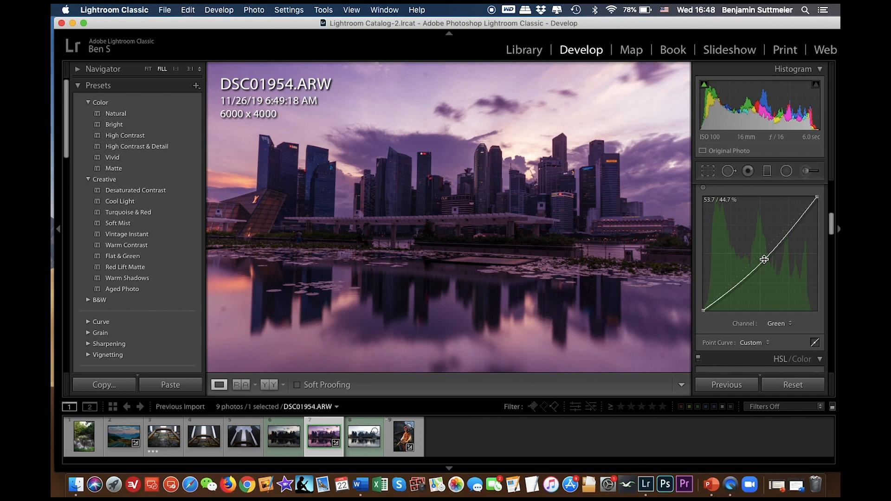
double_click(765, 259)
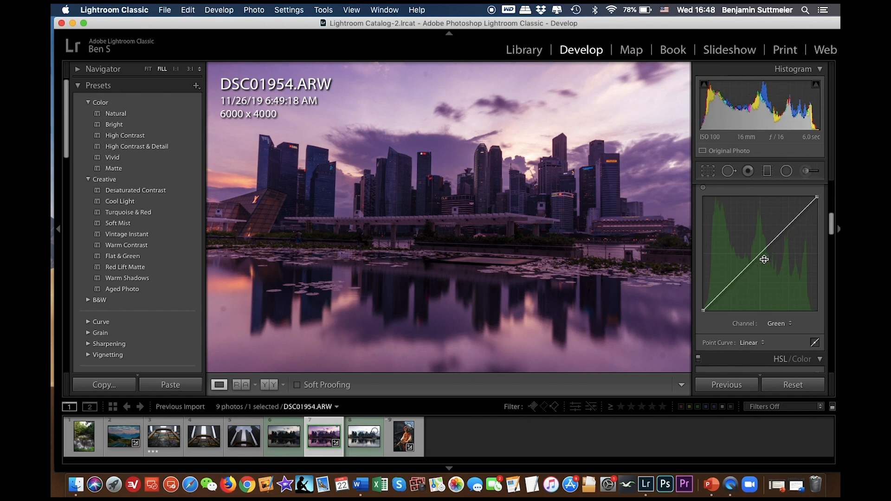
Try lowering a midtone point on the Blue tone curve, remove it, and return to the RGB channel
click(783, 324)
click(780, 332)
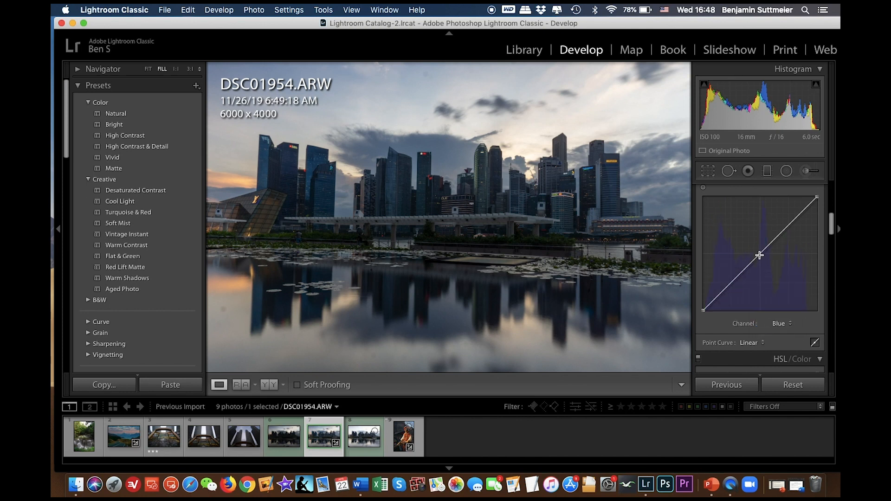
drag(757, 258, 769, 264)
double_click(768, 264)
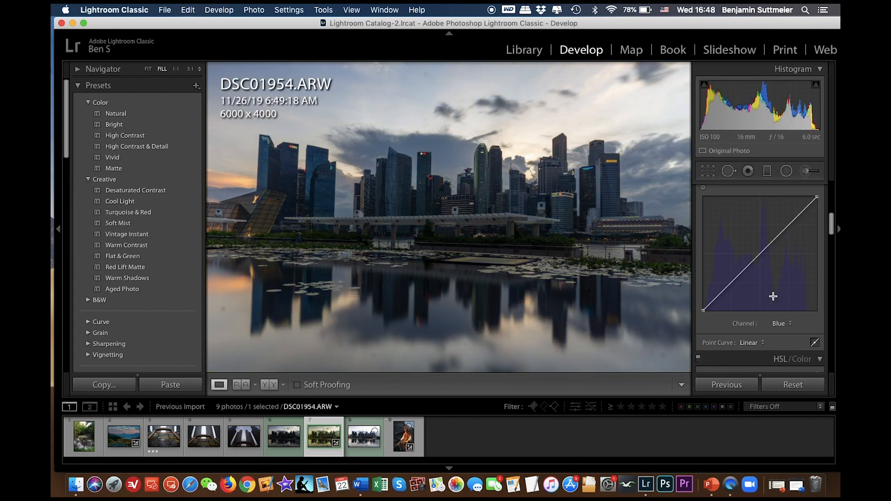
click(781, 325)
click(776, 299)
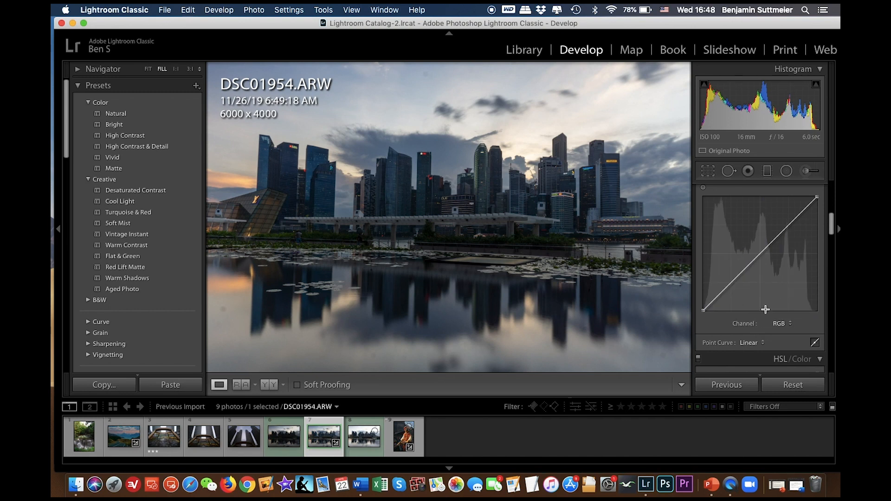
Shape a gentle S-curve on the Red tone curve with a raised highlights point and a shadows point at about 24.7 / 23.5 %
click(781, 323)
click(778, 330)
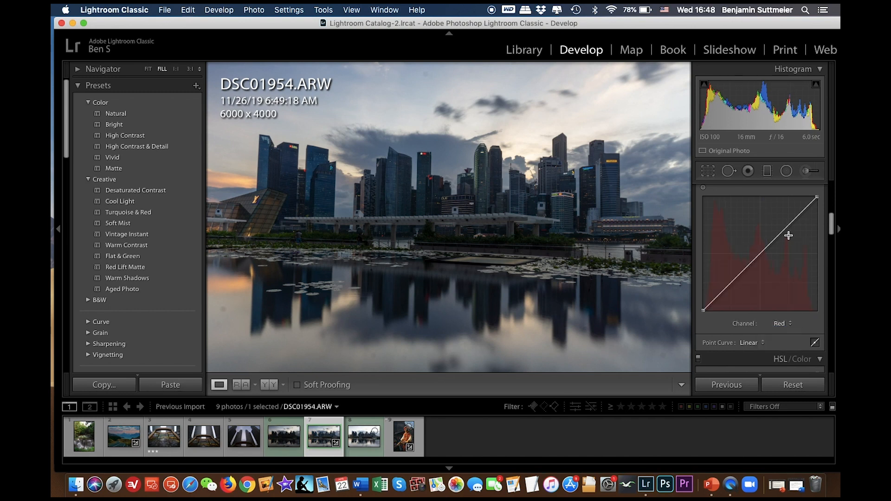
click(792, 221)
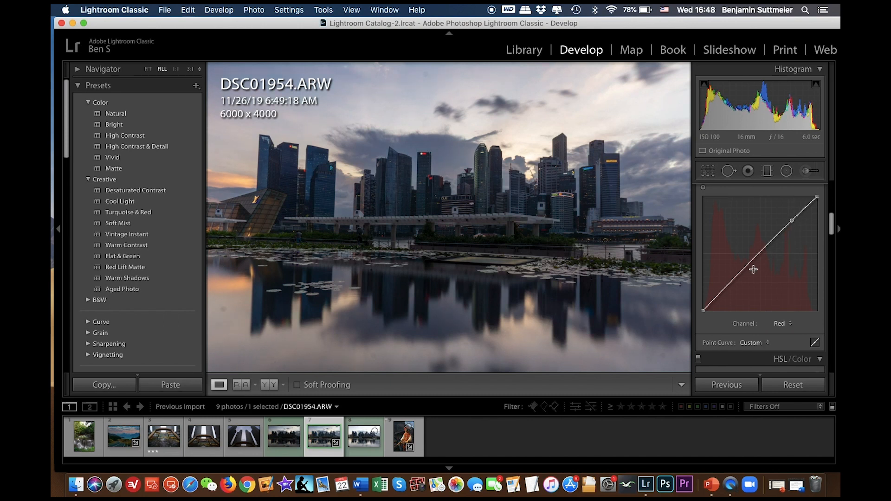
drag(730, 285, 731, 285)
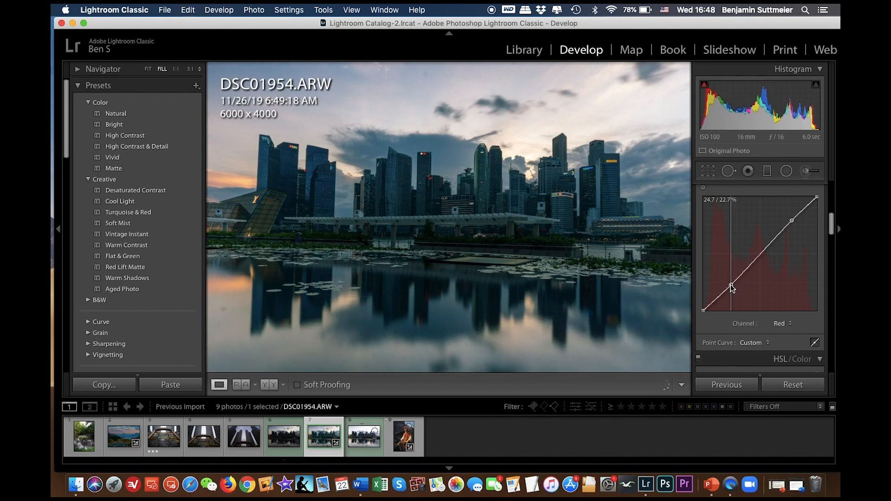
drag(731, 287, 731, 286)
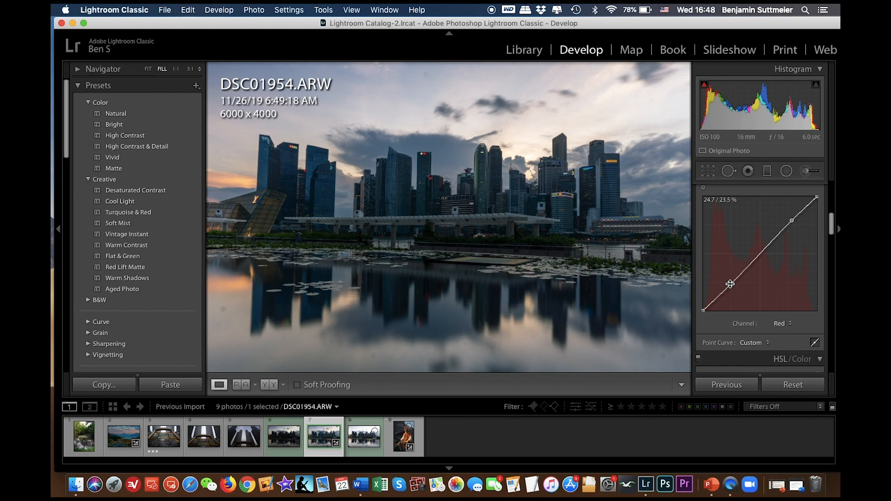
drag(792, 220, 791, 218)
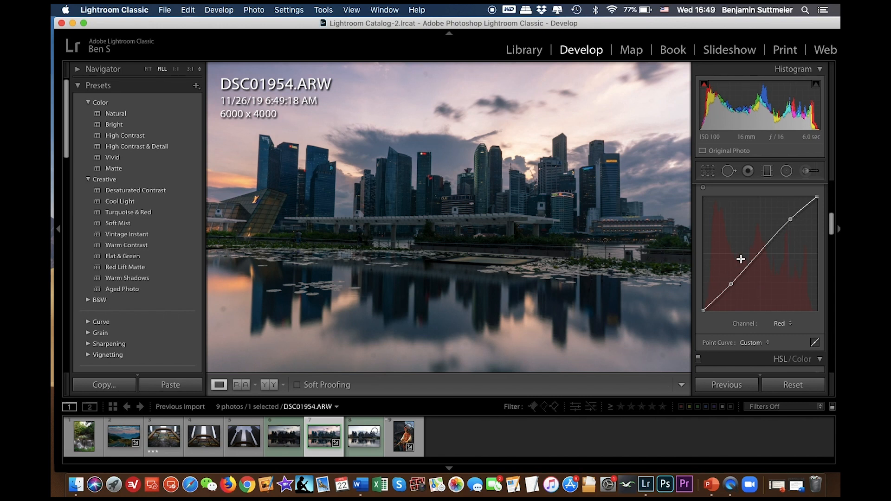
Look through all the HSL Hue, Saturation and Luminance sliders together, and return to showing only Hue
scroll(741, 259, down, 3)
scroll(751, 230, up, 3)
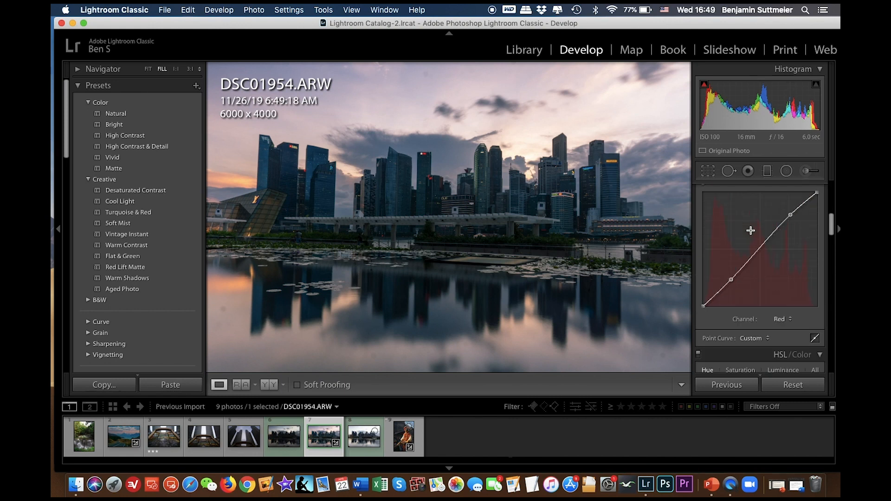
scroll(760, 236, down, 8)
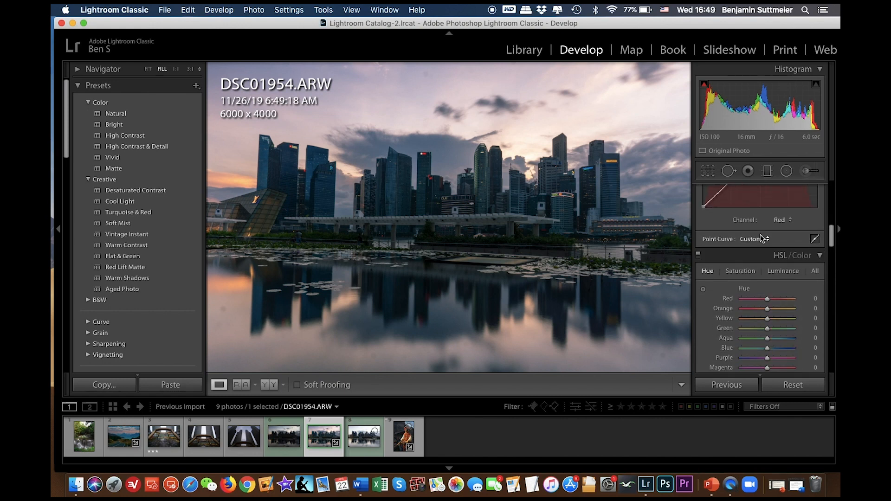
scroll(760, 238, up, 1)
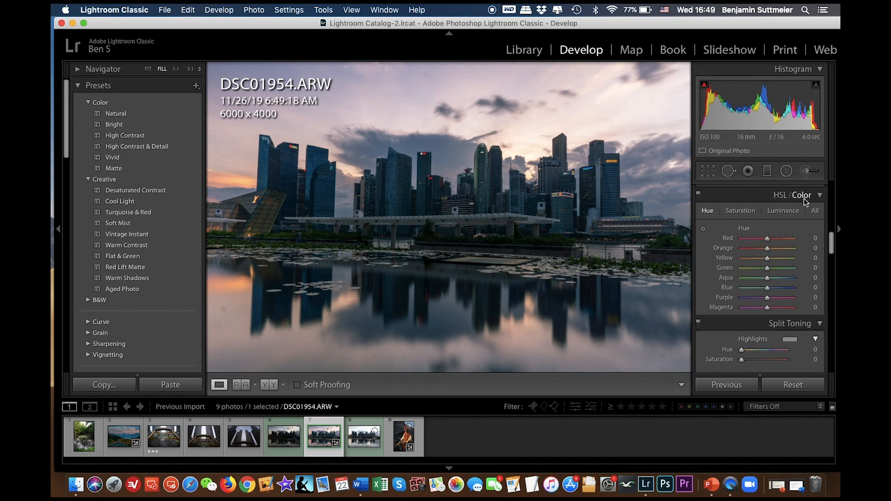
click(816, 212)
scroll(779, 247, down, 5)
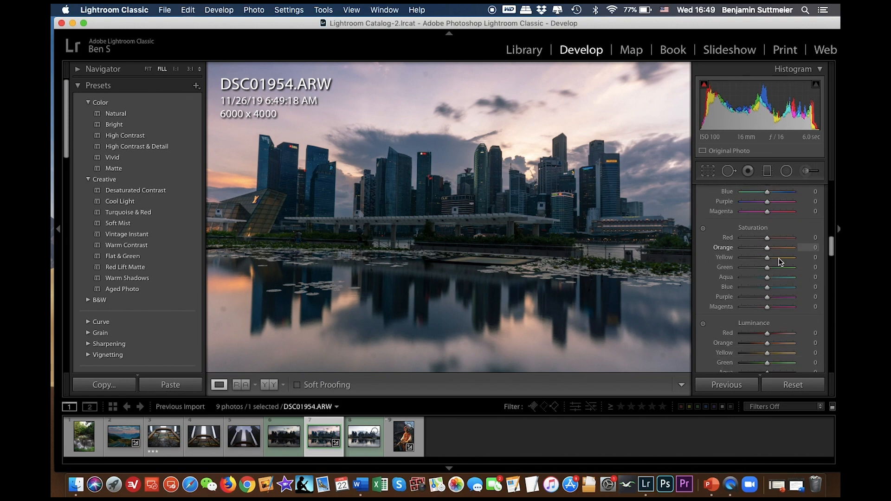
scroll(767, 364, up, 4)
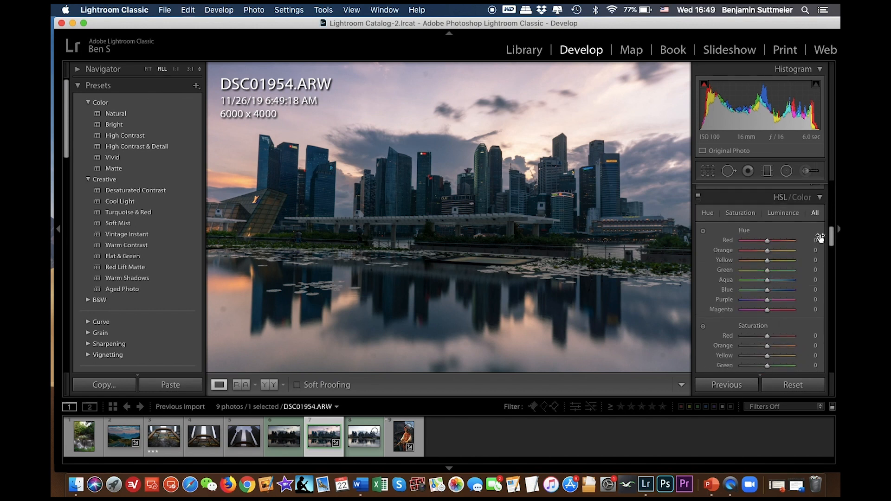
click(710, 215)
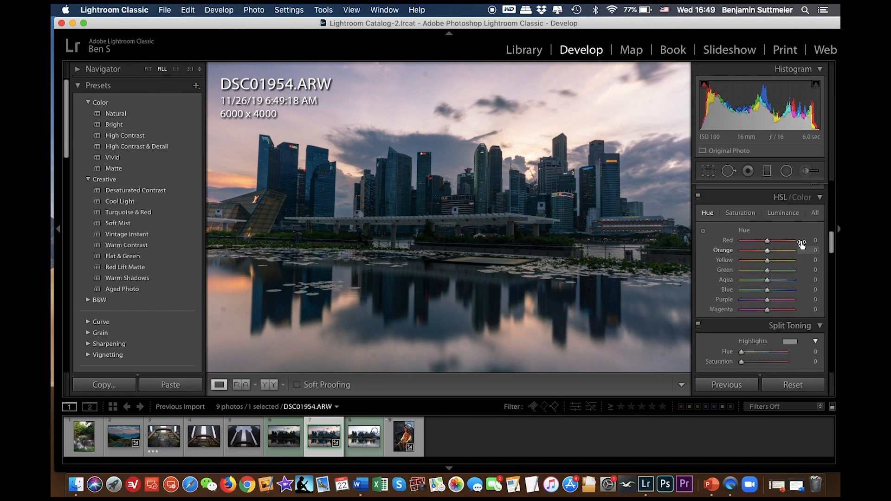
Try setting the skyline photo's Blue hue to +86, and undo the change
scroll(795, 253, up, 1)
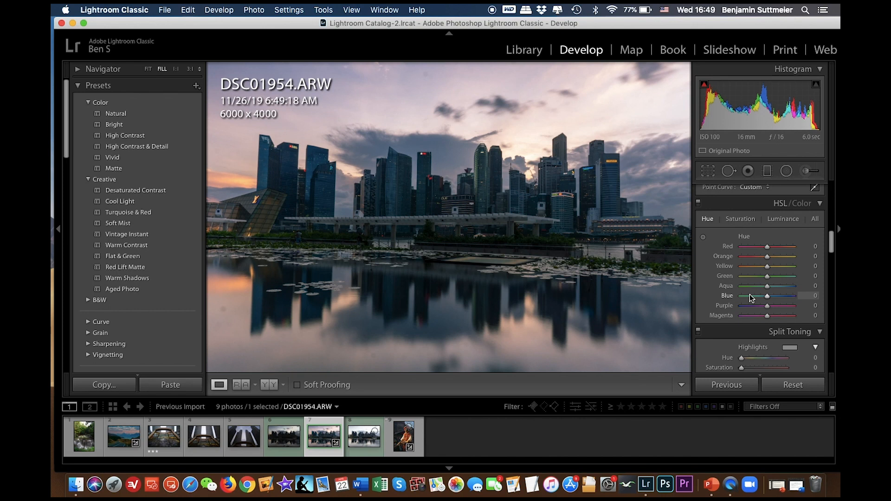
drag(768, 297, 791, 297)
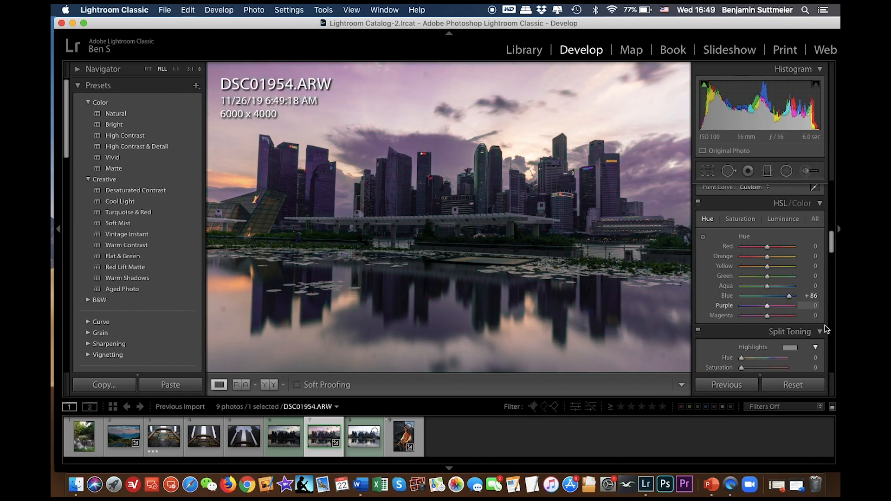
key(super+z)
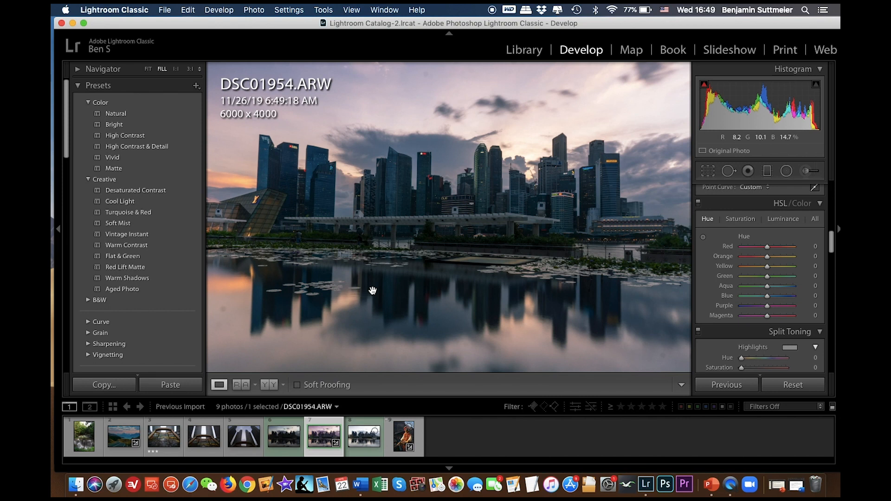
Open the waterfall photo 7.ARW, fit the whole image in view, and set its Green hue to -74
click(82, 441)
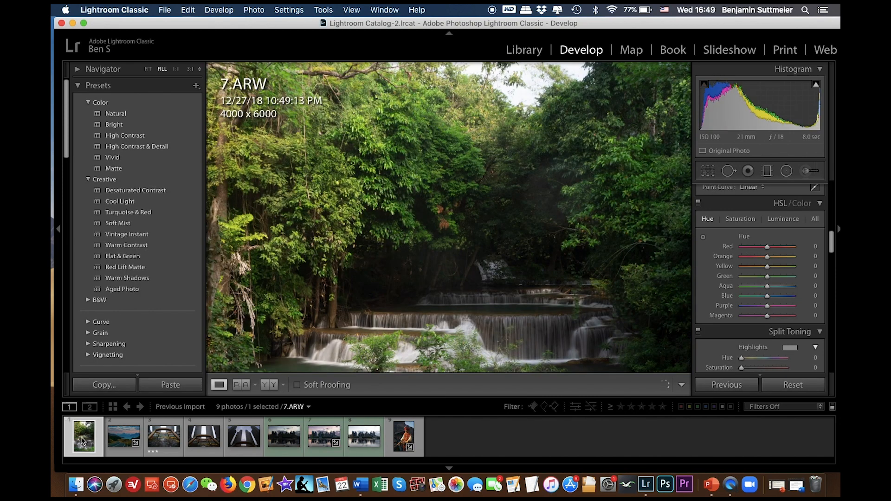
key(super+minus)
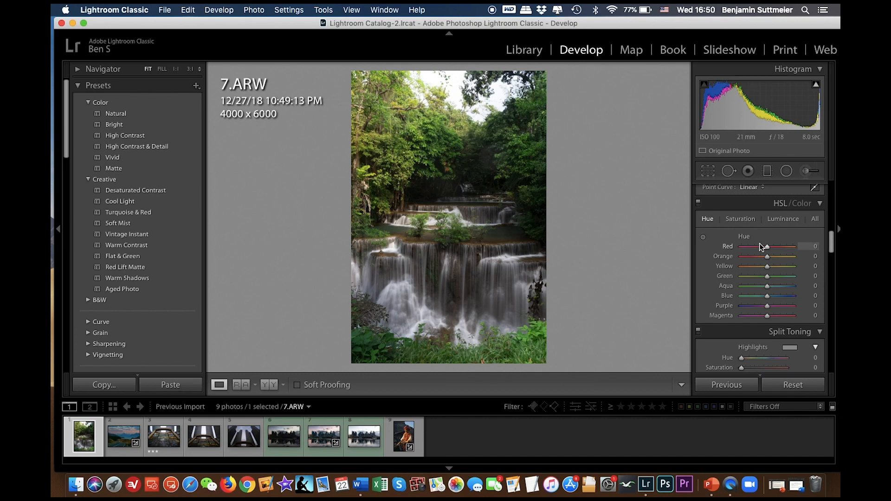
scroll(759, 243, down, 1)
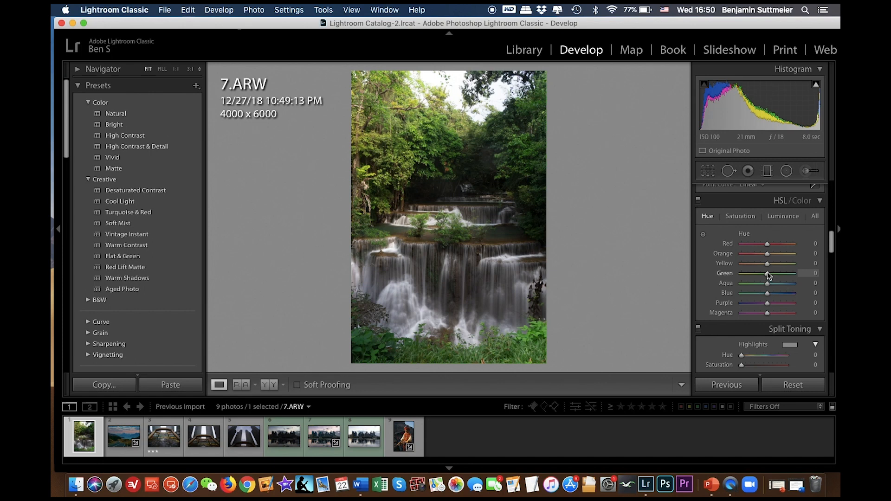
drag(767, 273, 749, 273)
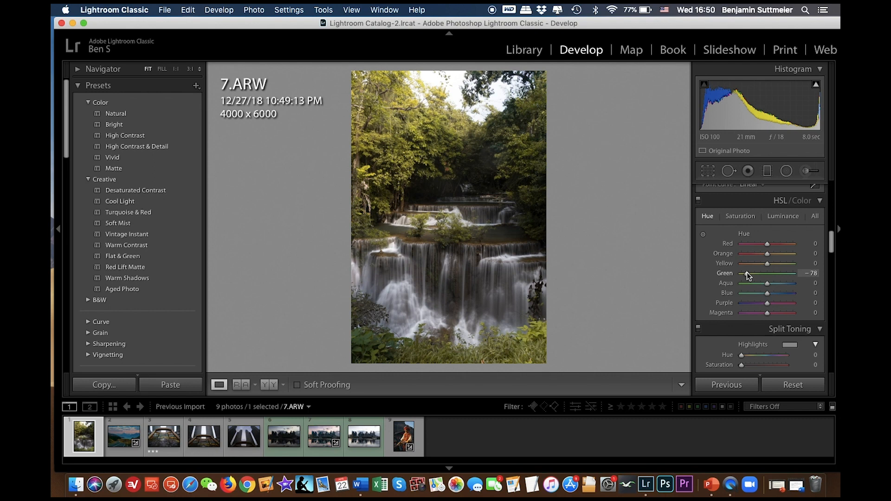
drag(747, 273, 749, 273)
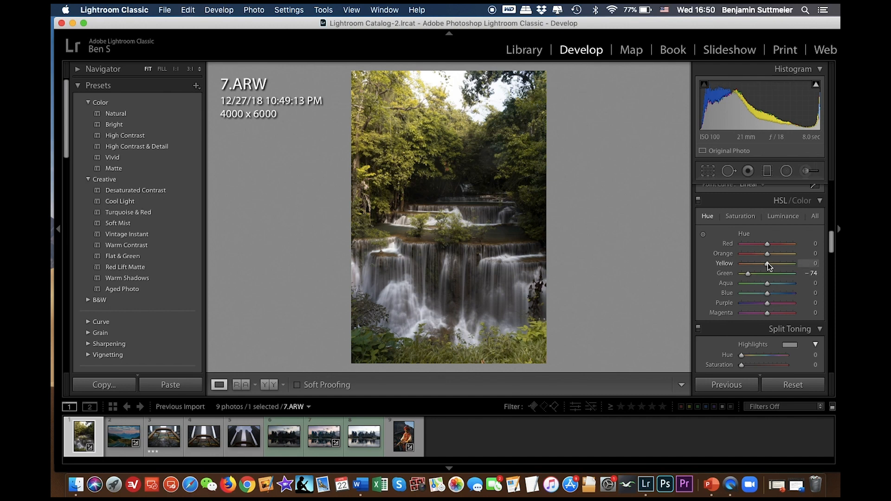
Set the waterfall photo's Yellow hue to -61 and its Green hue to -70
drag(768, 262, 754, 264)
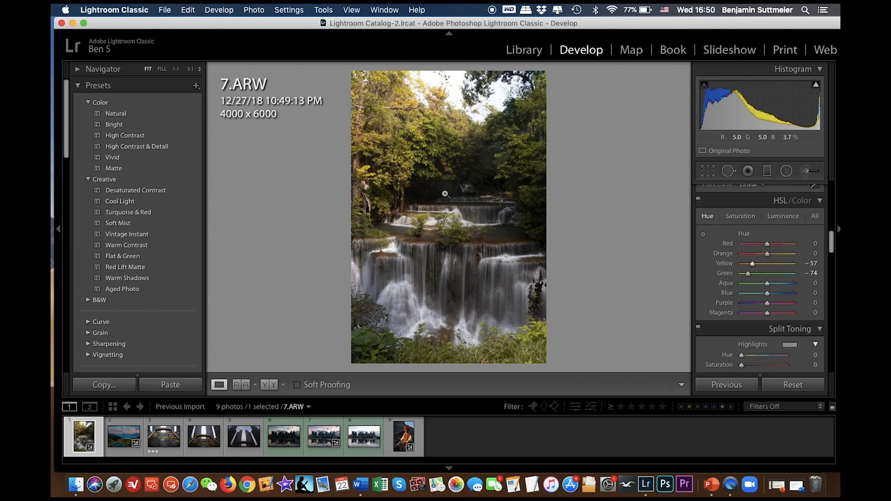
drag(753, 264, 747, 265)
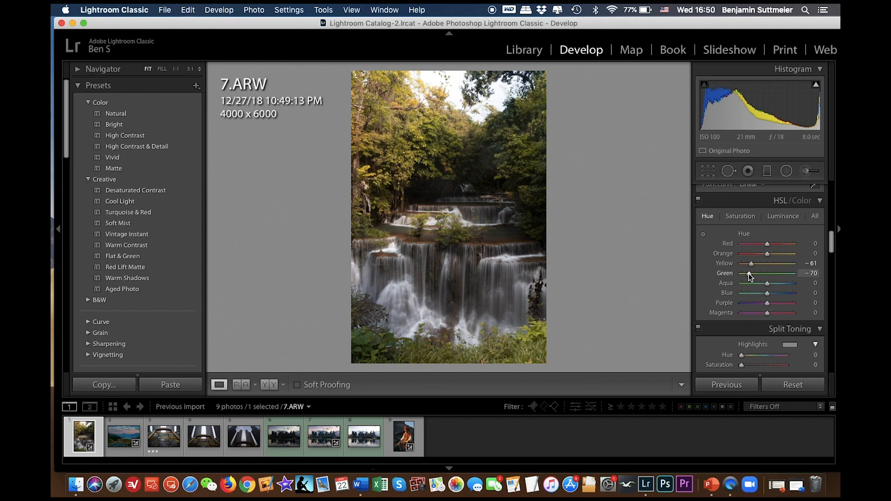
click(741, 215)
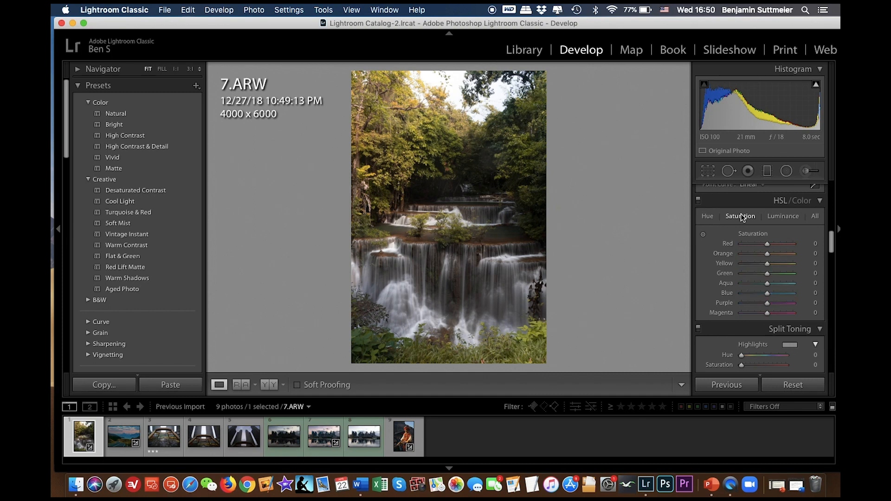
click(708, 217)
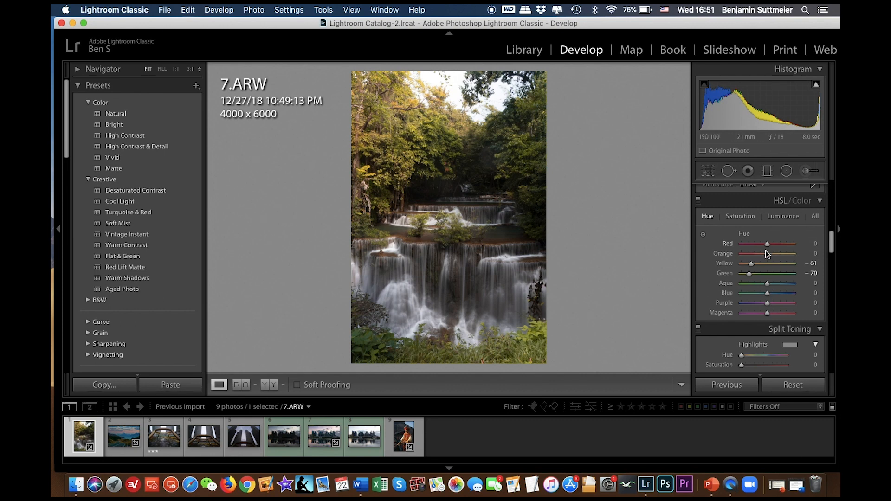
Lower the waterfall photo's Orange hue and compare it with the original by undoing and redoing the change
mouse_move(767, 254)
mouse_down()
mouse_move(811, 250)
mouse_move(756, 255)
mouse_up()
key(super+z)
key(super+shift+z)
Set the HSL saturation to +34 for Orange, +20 for Yellow, +49 for Green, -91 for Purple and -89 for Magenta
click(751, 220)
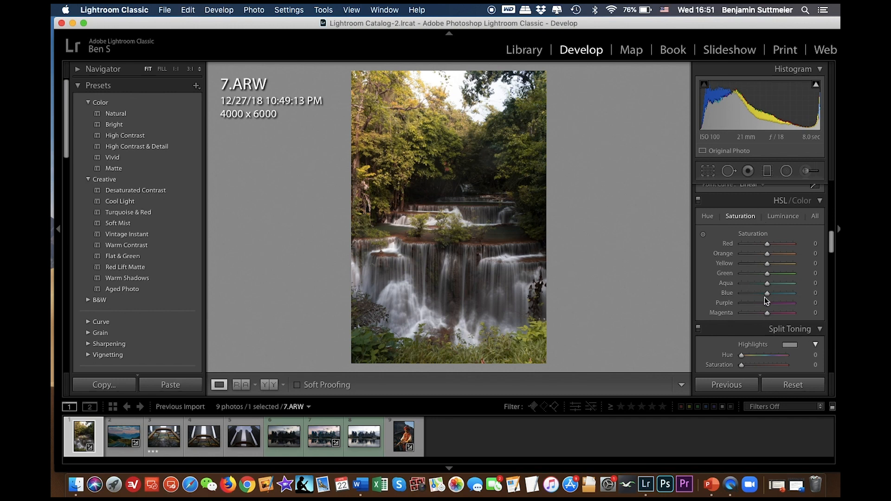
mouse_move(769, 254)
mouse_down()
mouse_move(813, 253)
mouse_move(778, 258)
mouse_up()
mouse_move(768, 273)
mouse_down()
mouse_move(784, 276)
mouse_move(780, 263)
mouse_move(760, 264)
mouse_move(773, 264)
mouse_up()
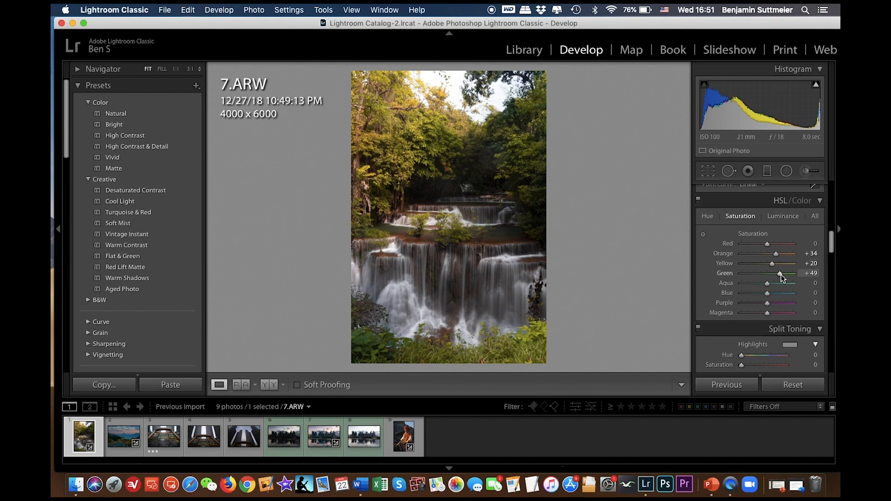
drag(781, 274, 756, 277)
key(super+z)
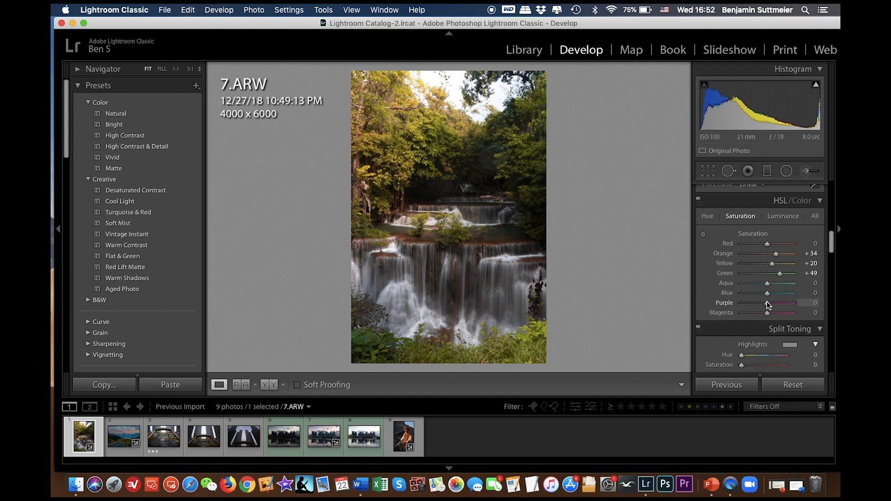
mouse_move(743, 305)
mouse_down()
mouse_move(760, 313)
mouse_move(747, 319)
mouse_up()
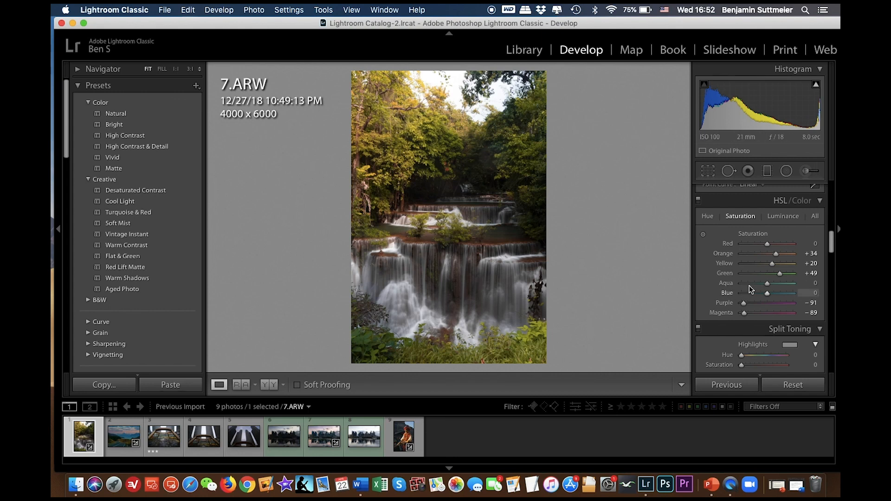
Set the HSL luminance to +15 for Green, -50 for Orange and +22 for Yellow
click(785, 219)
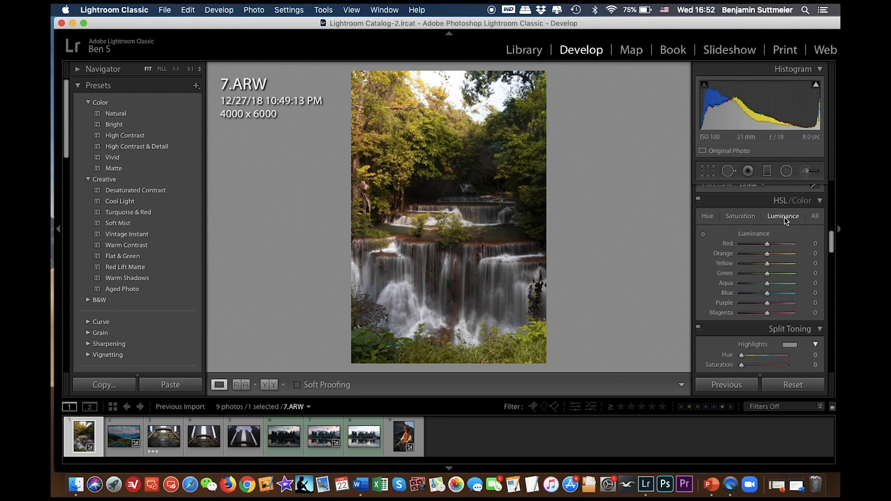
drag(770, 274, 752, 252)
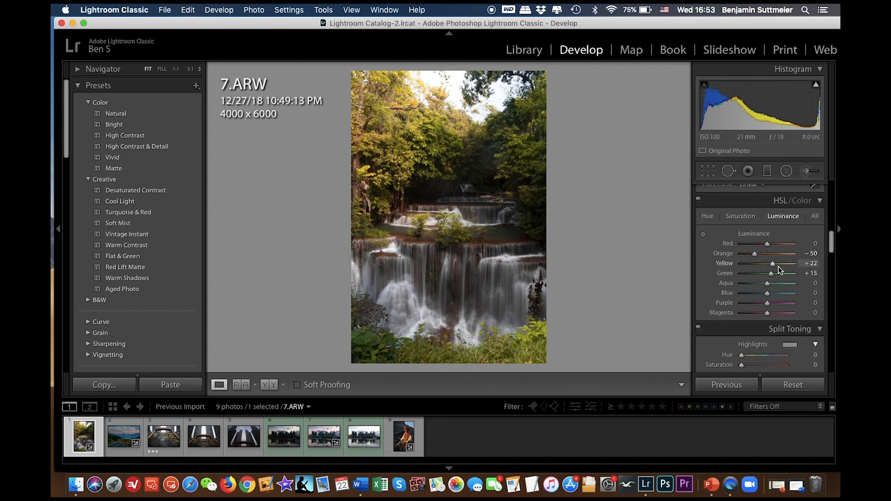
Set the waterfall photo's Clarity to +10 and Dehaze to +9
scroll(769, 278, up, 1)
scroll(768, 278, up, 10)
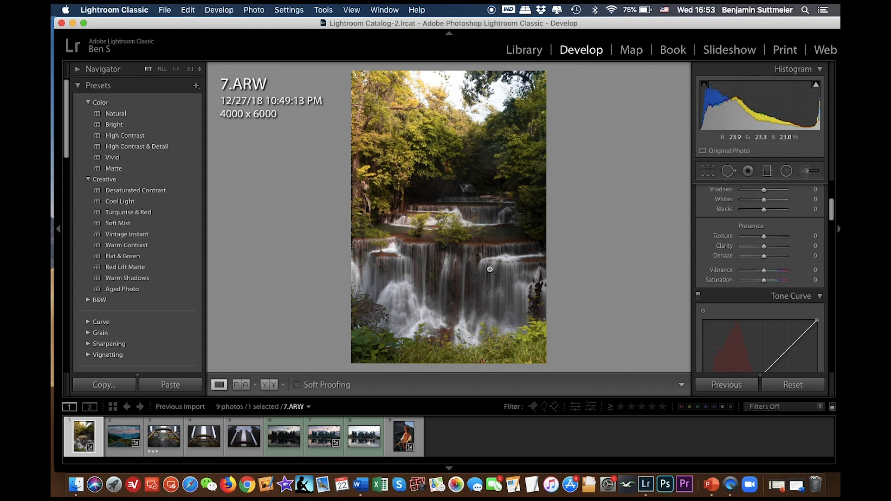
click(473, 304)
click(607, 307)
drag(764, 245, 769, 248)
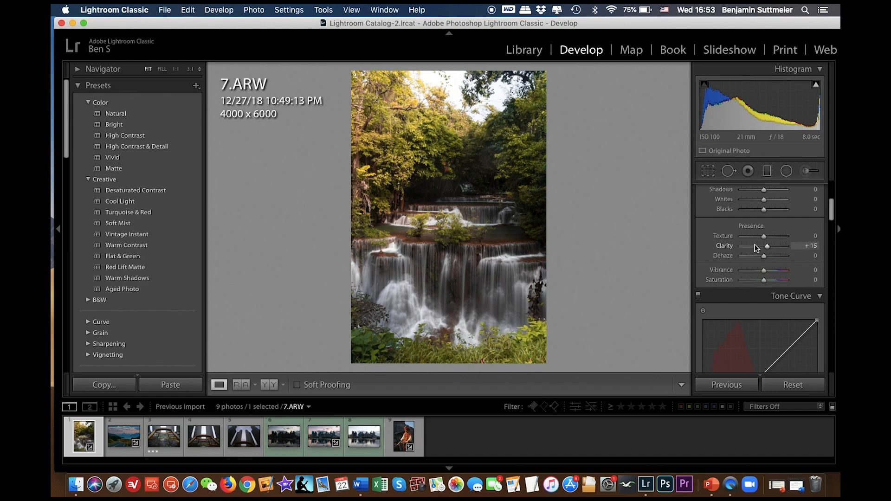
drag(765, 255, 766, 256)
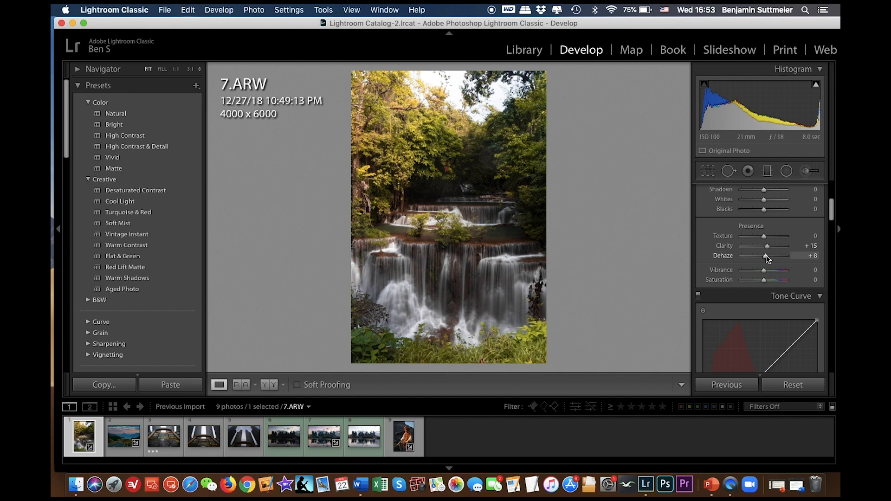
drag(767, 255, 765, 256)
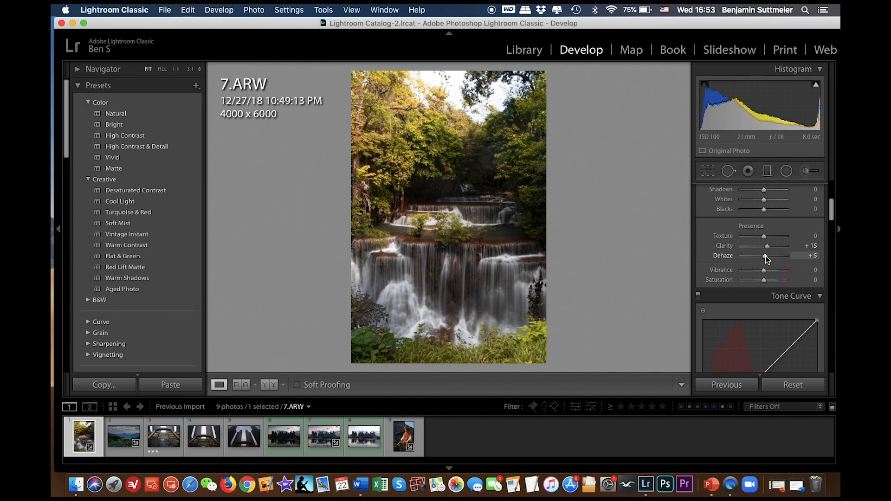
click(807, 246)
text(10)
key(Return)
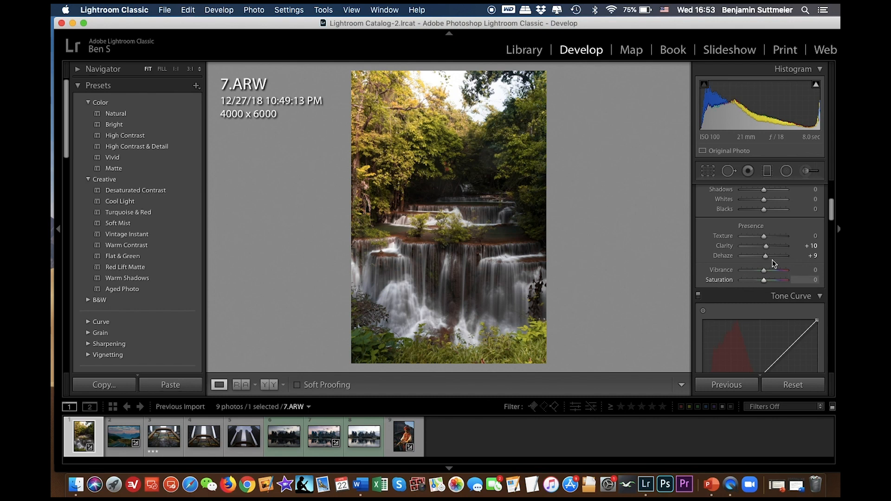
Open the skyline photo DSC01954.ARW in Develop
scroll(774, 256, down, 5)
scroll(775, 259, down, 4)
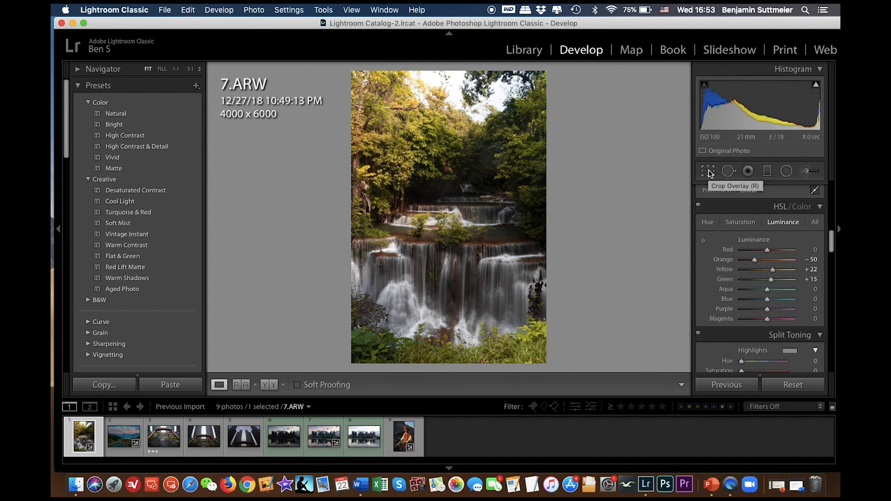
click(318, 441)
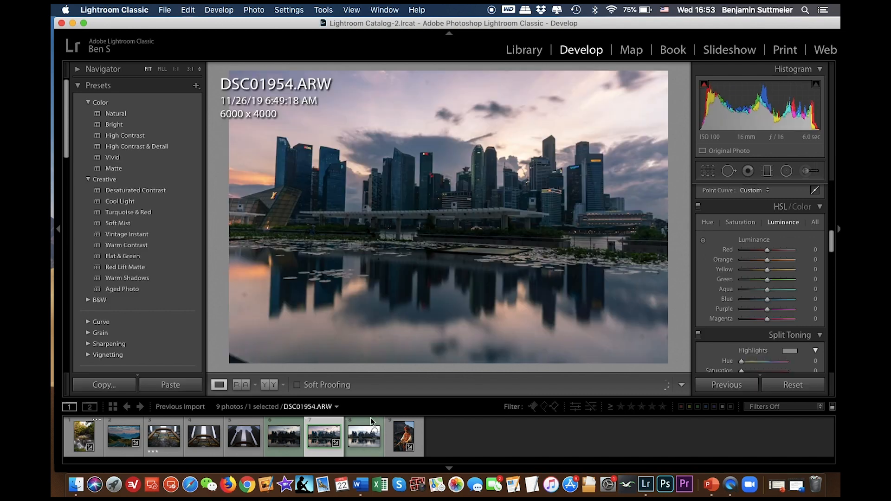
Try cropping the skyline photo to a 3200 x 4000 portrait frame at the 4 x 5 / 8 x 10 aspect, and cancel the crop
click(709, 172)
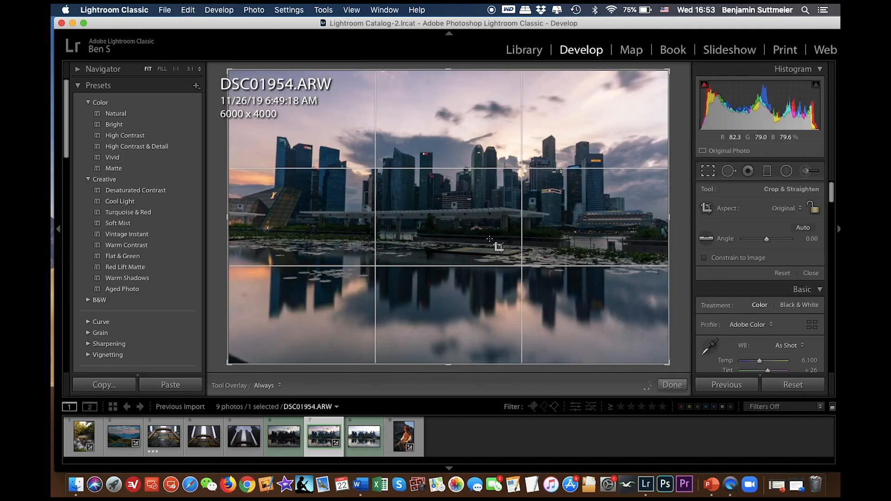
mouse_move(670, 72)
mouse_down()
mouse_move(647, 96)
mouse_move(668, 89)
mouse_move(670, 72)
mouse_up()
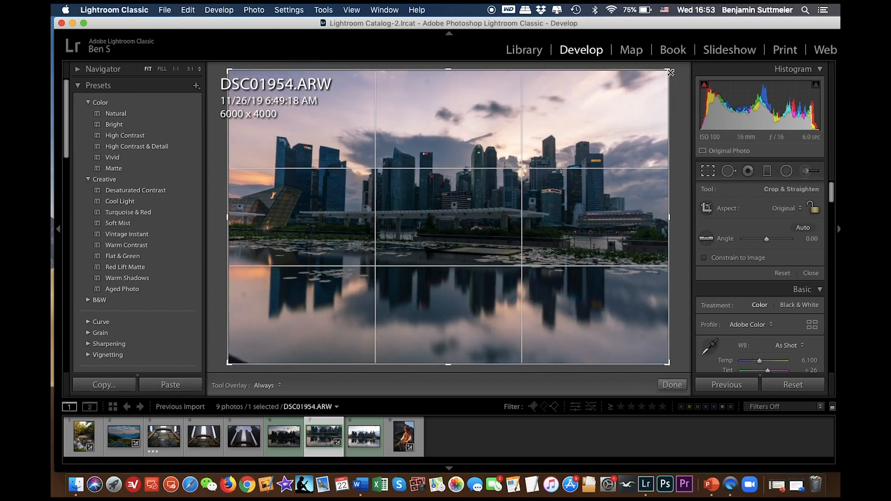
click(786, 209)
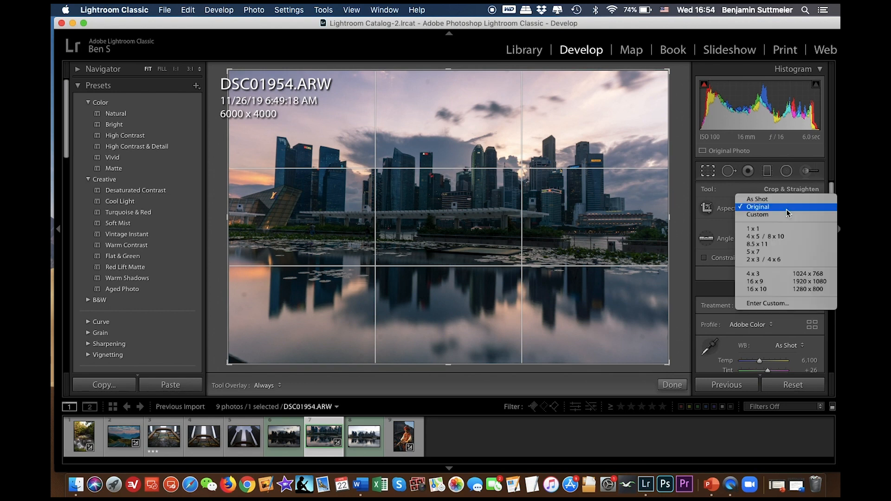
click(782, 238)
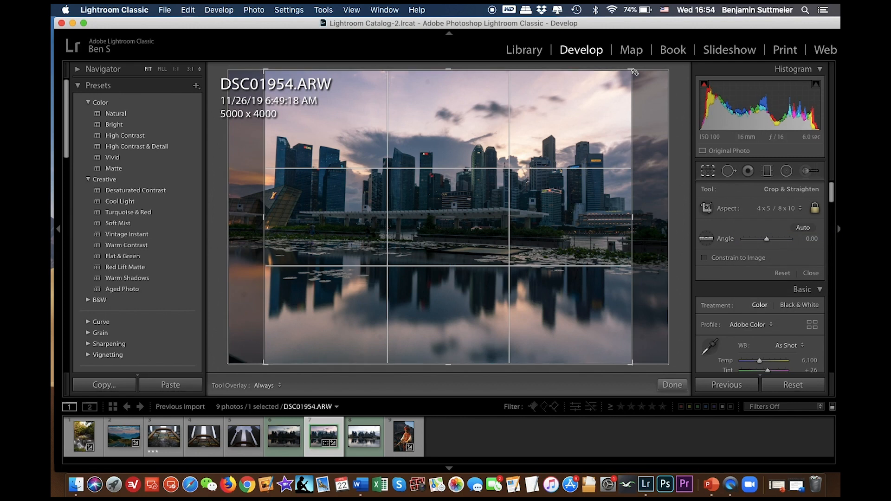
drag(634, 70, 594, 67)
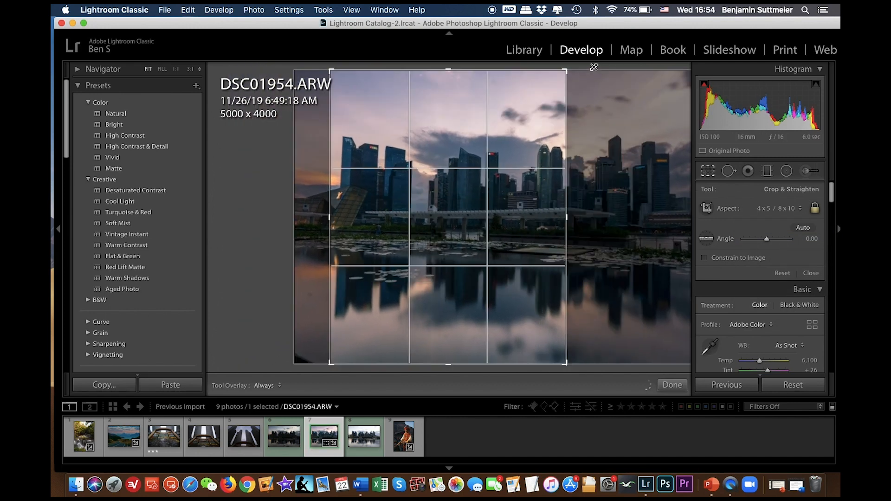
drag(464, 204, 382, 204)
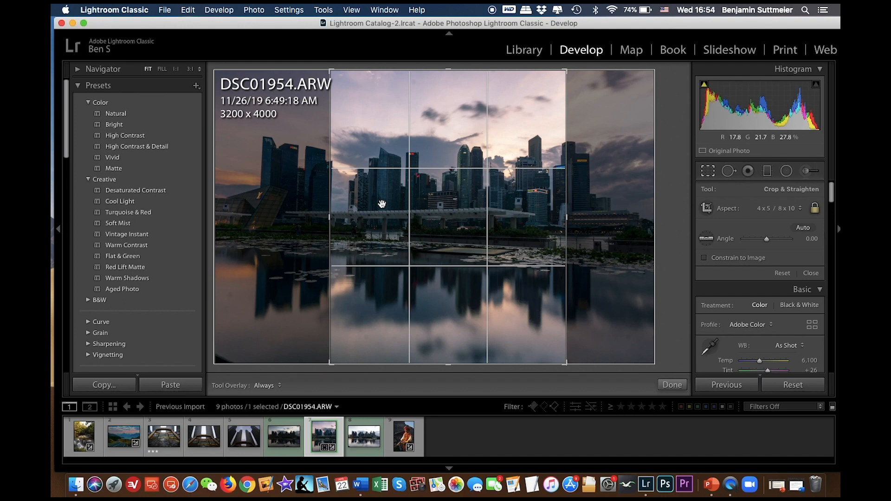
key(Escape)
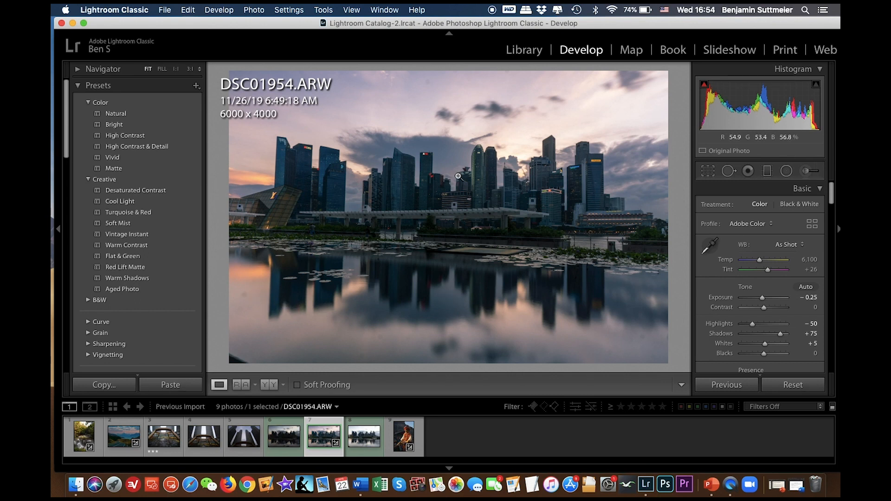
Set up the Spot Removal tool in Clone mode with brush size 78 for the dark dust spot in the skyline's water reflection
click(242, 295)
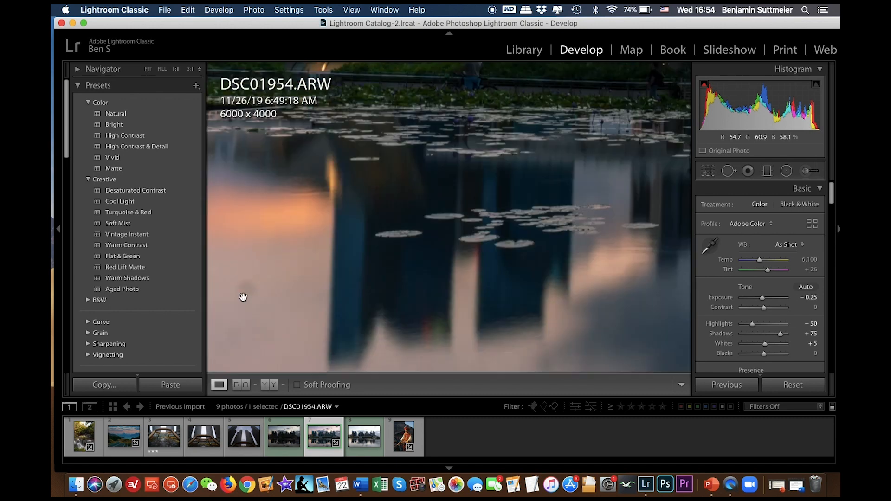
drag(245, 282, 318, 285)
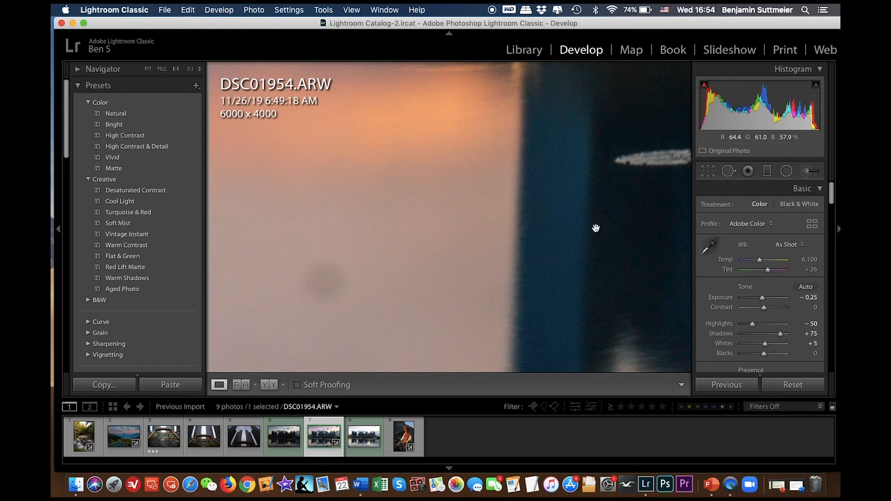
click(731, 175)
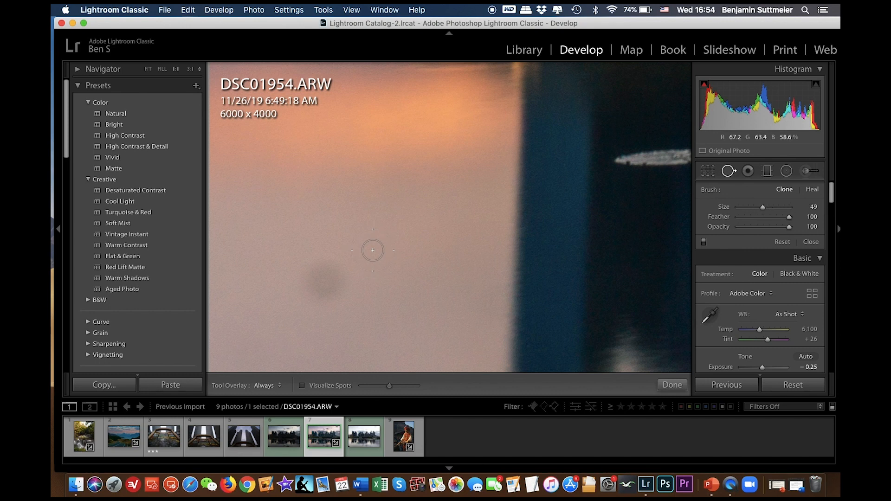
scroll(373, 250, up, 10)
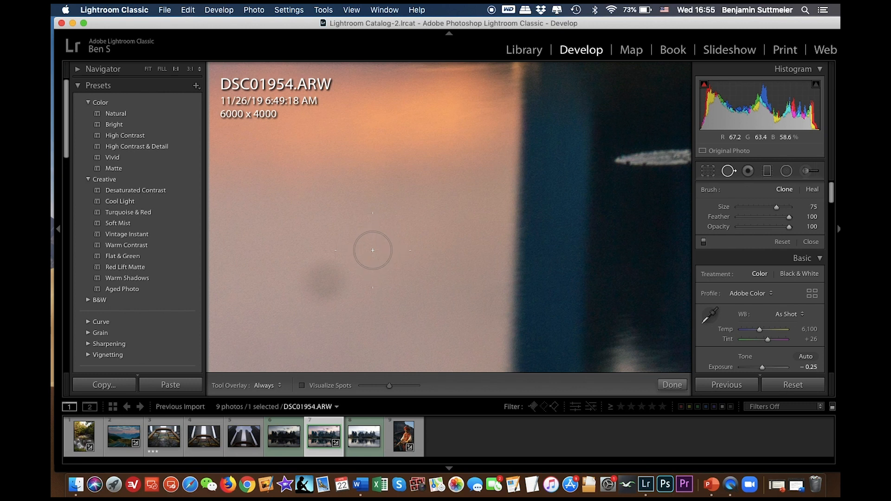
scroll(373, 251, up, 5)
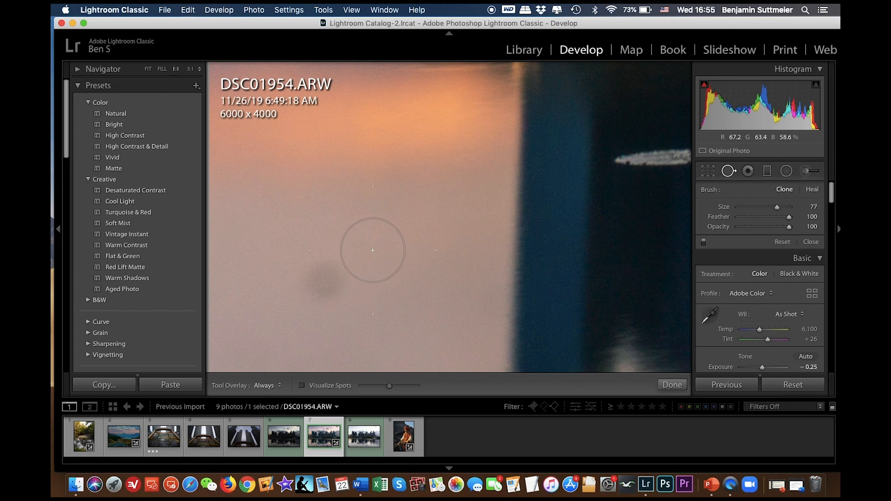
scroll(373, 250, up, 1)
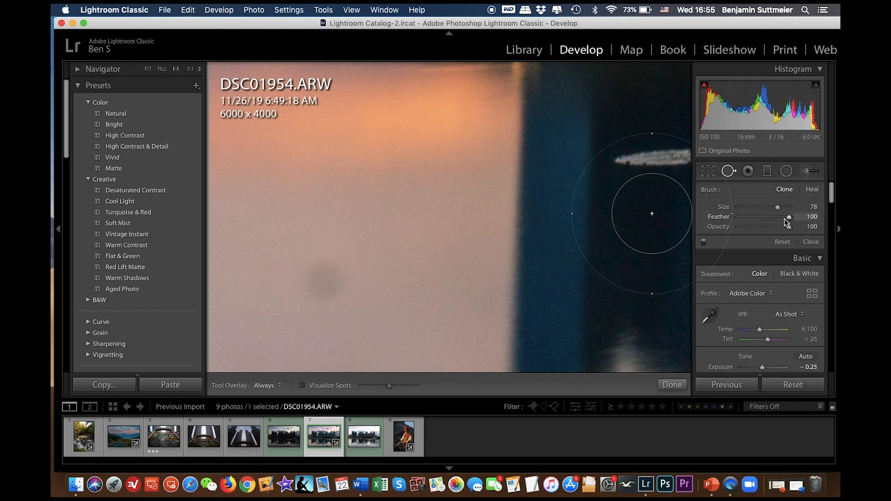
Heal the dark dust spot in the water left of the reflected buildings, using a Heal brush with Feather 65
mouse_move(790, 219)
mouse_down()
mouse_move(732, 226)
mouse_move(771, 218)
mouse_up()
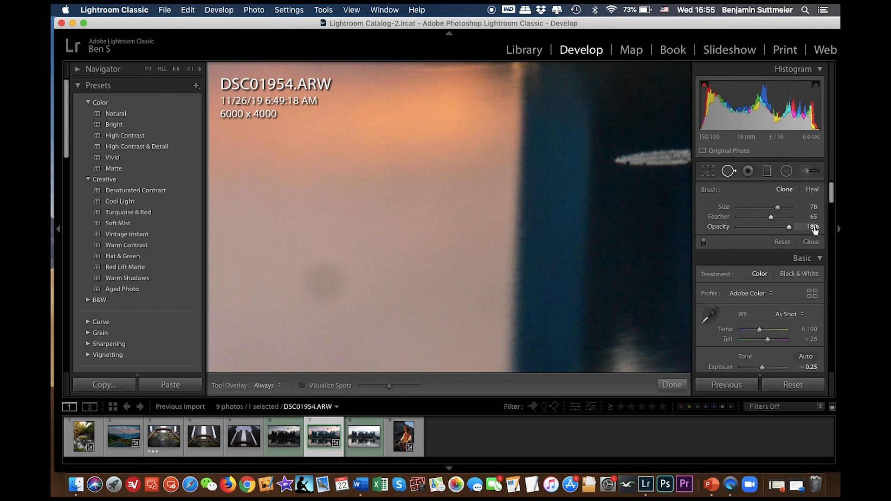
click(812, 190)
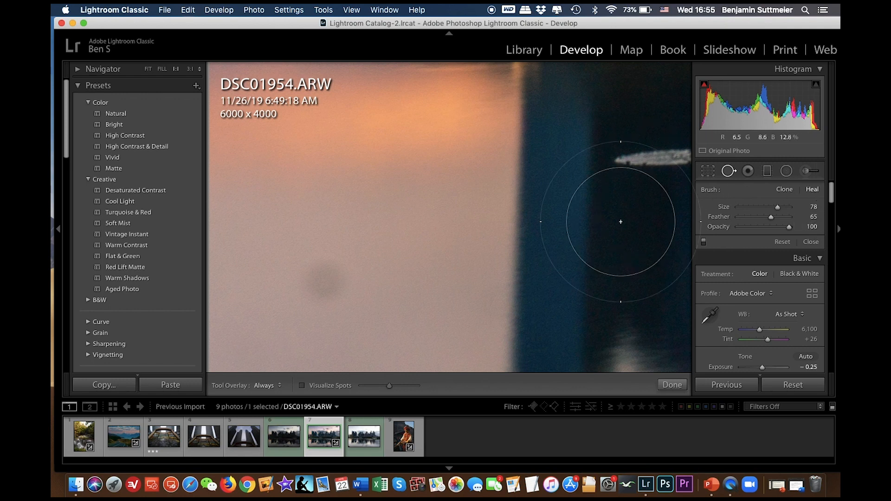
click(325, 280)
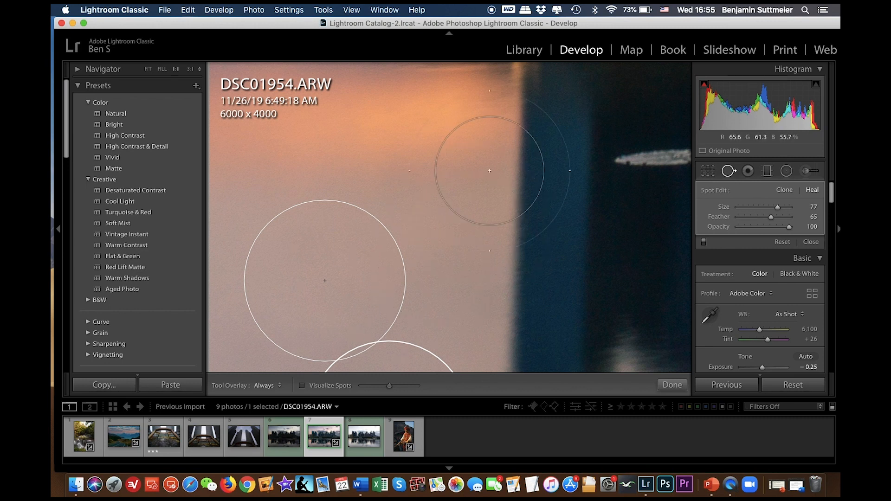
drag(472, 175, 439, 369)
drag(443, 190, 436, 336)
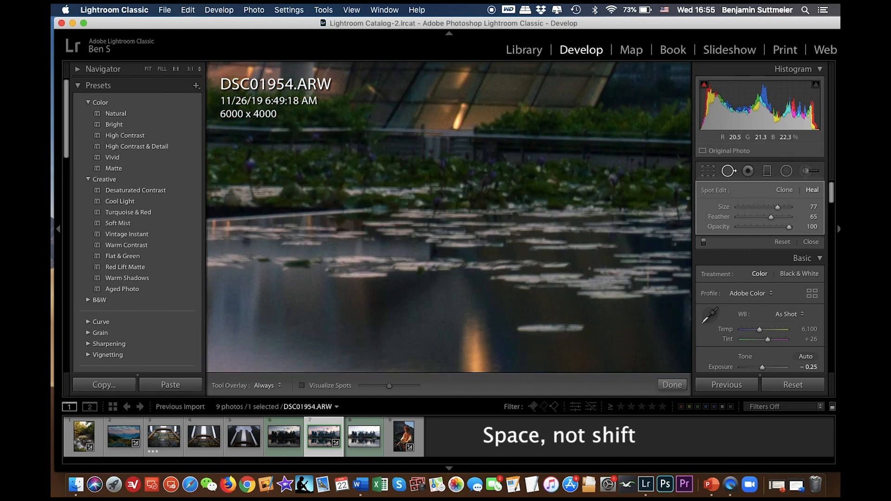
click(728, 171)
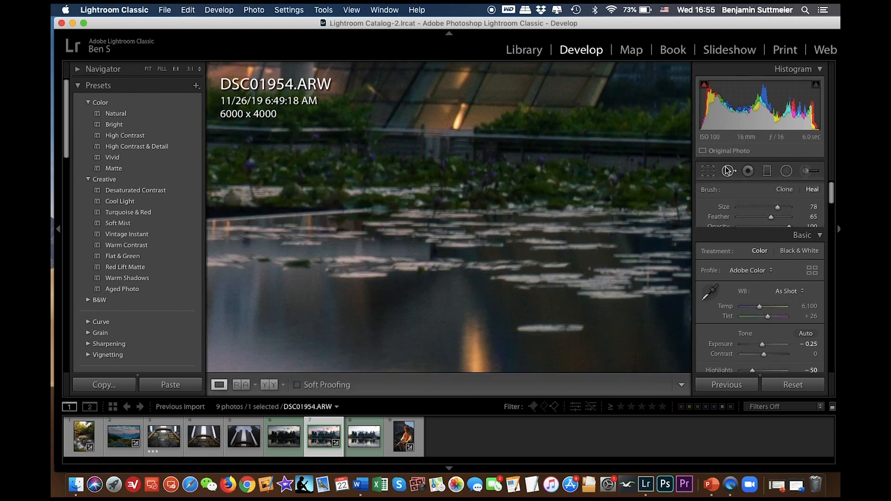
click(517, 204)
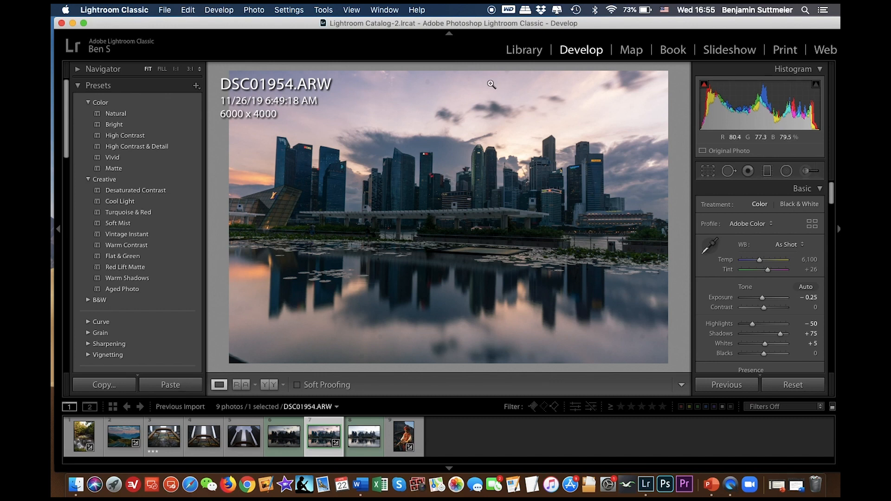
Heal the dust spot in the sky near the photo's upper edge
click(427, 82)
drag(438, 101, 411, 229)
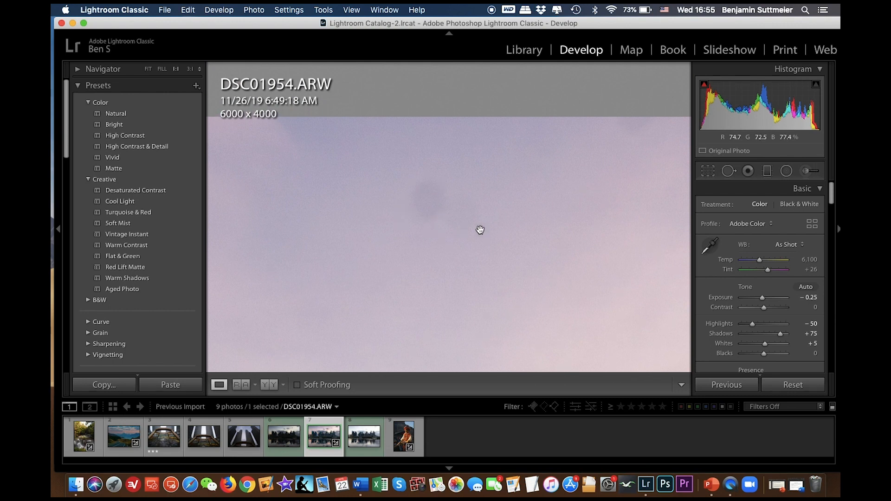
click(729, 170)
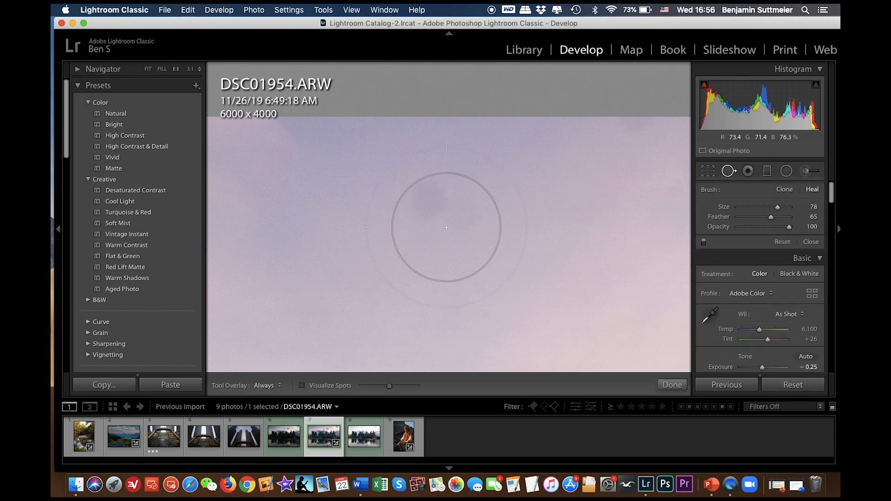
click(430, 199)
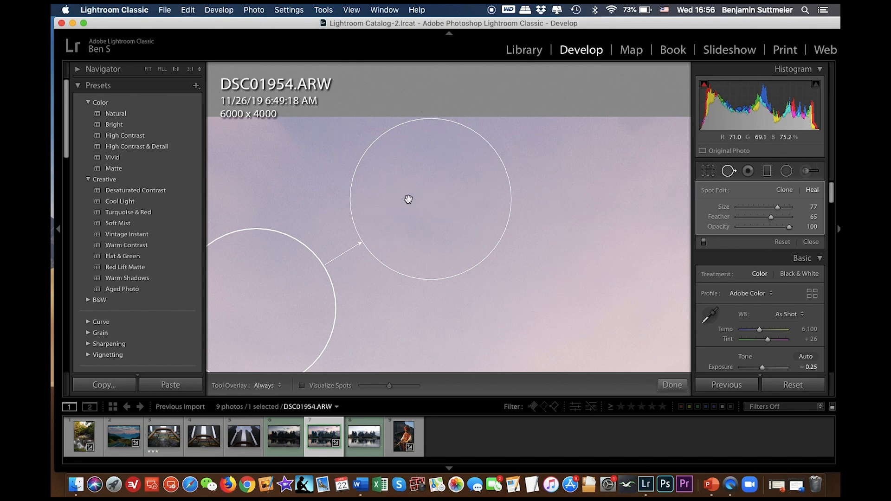
click(729, 172)
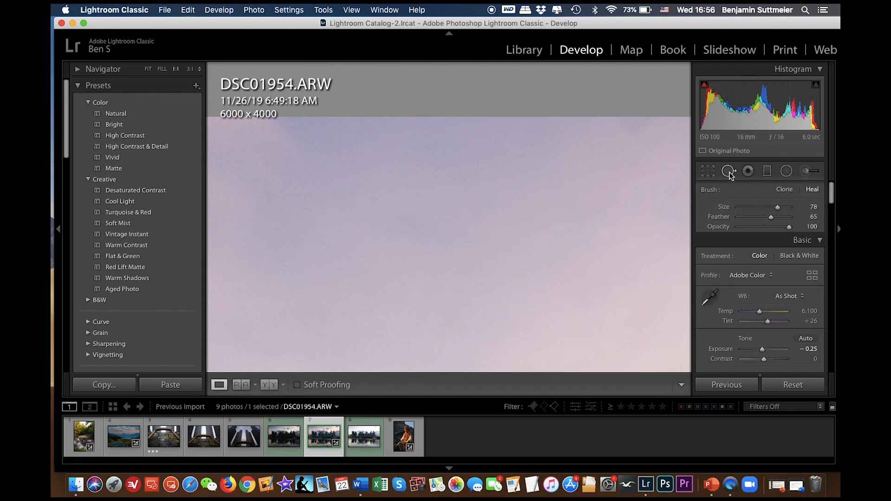
click(428, 285)
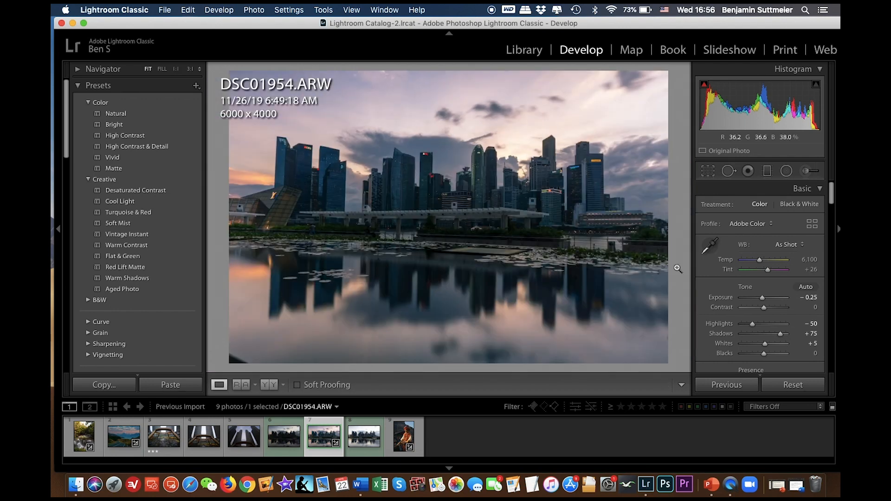
Clone over the dark object in the photo's lower-left corner, using the Spot Removal brush in Clone mode
click(729, 171)
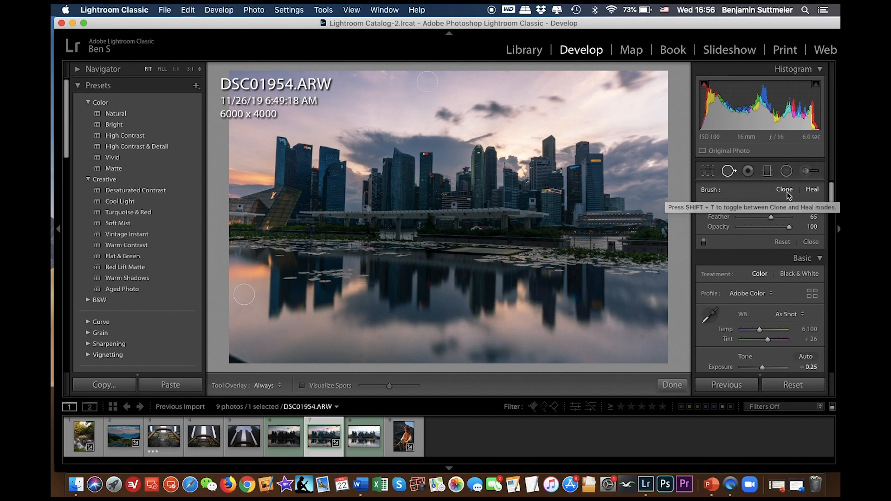
click(729, 172)
drag(255, 347, 475, 175)
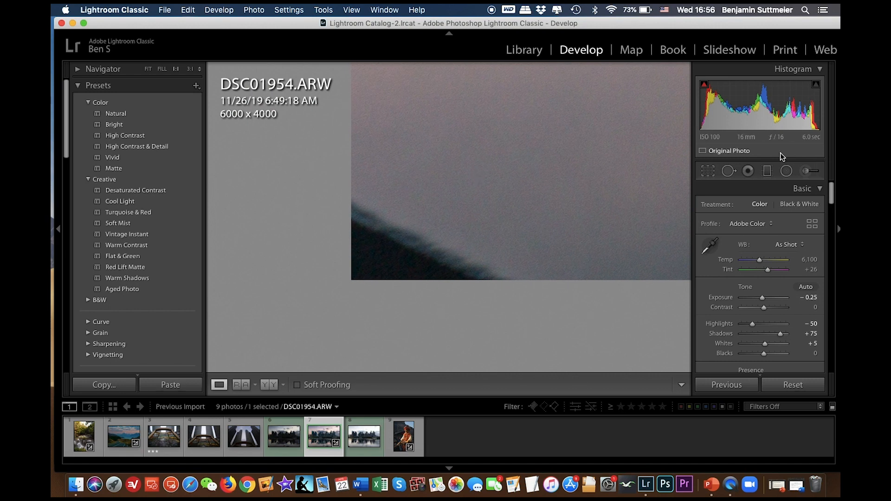
click(729, 171)
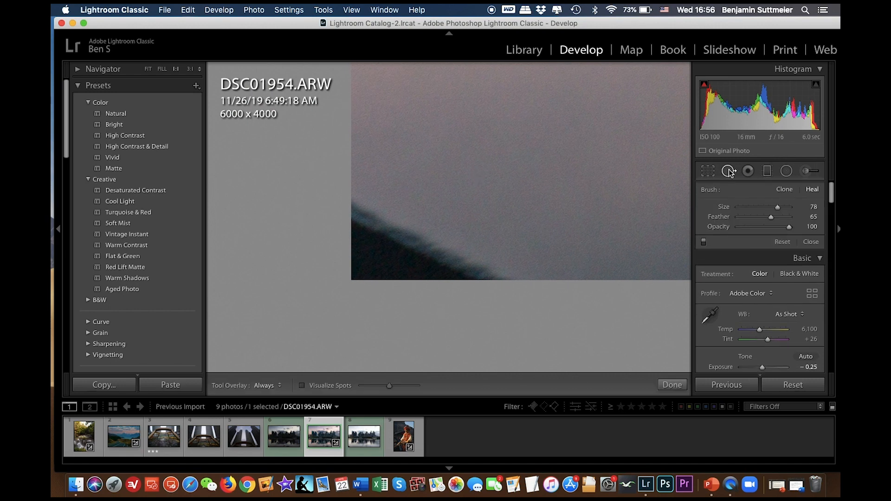
click(785, 189)
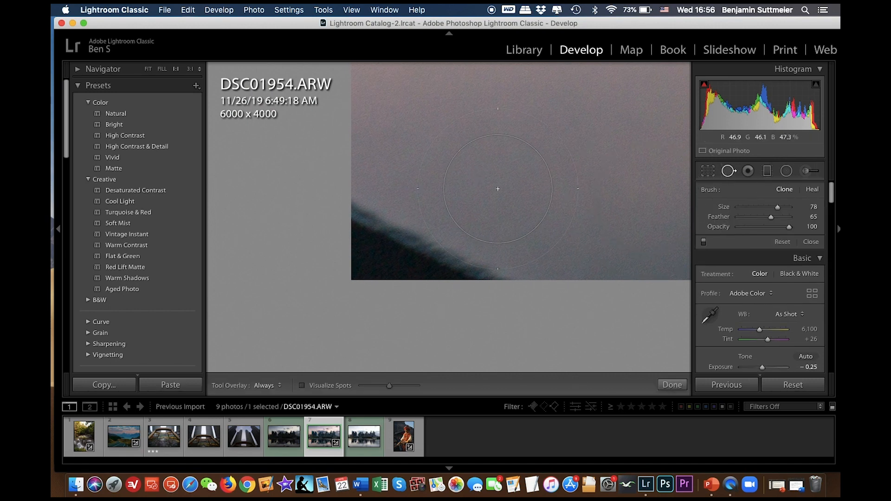
mouse_move(360, 211)
mouse_down()
mouse_move(368, 257)
mouse_move(461, 276)
mouse_up()
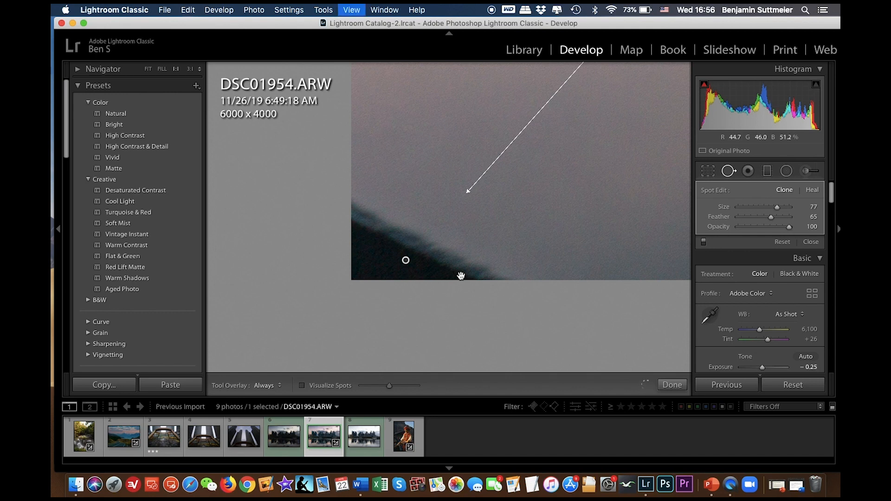
key(z)
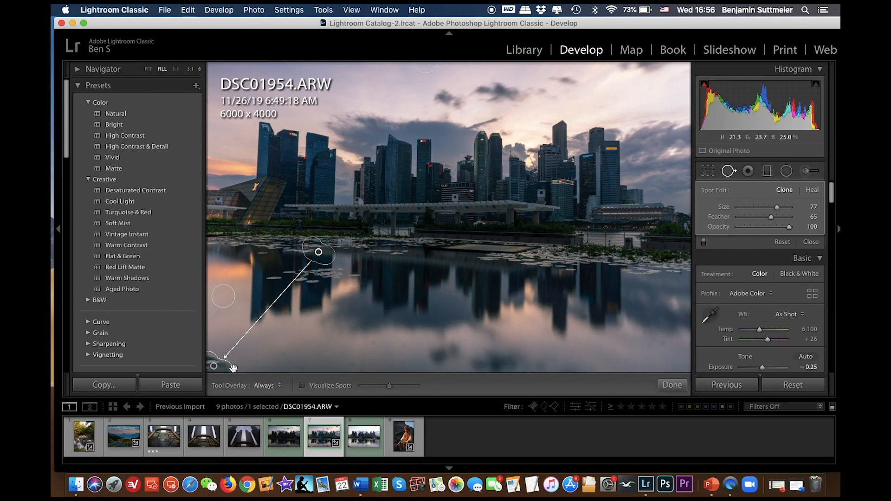
key(q)
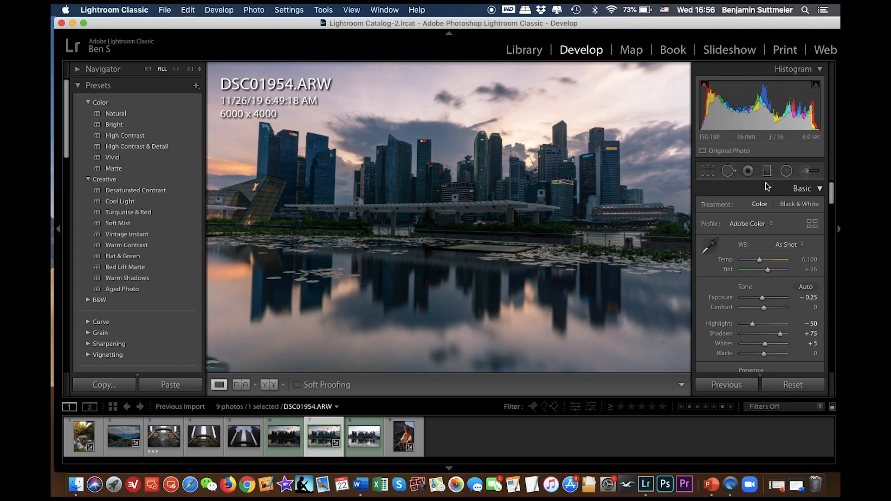
Reposition the corner clone's source onto the water just above the corner, and set its Size to 89 and Feather to 84
click(729, 172)
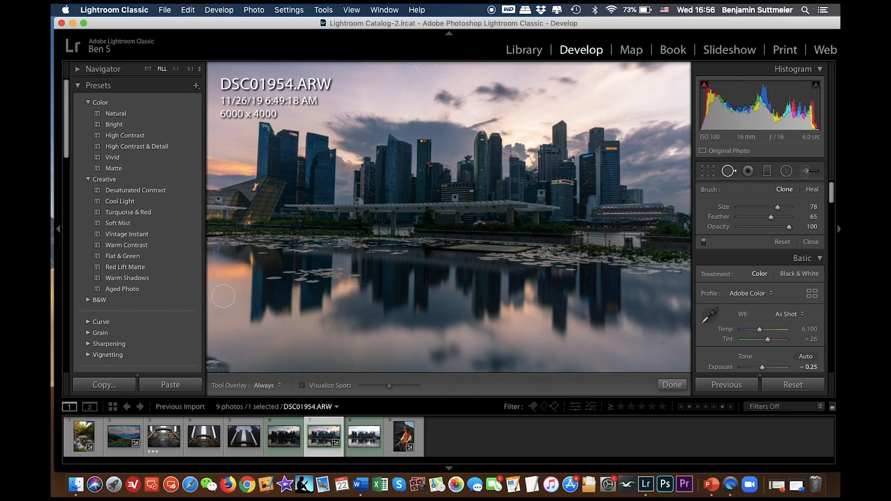
click(214, 368)
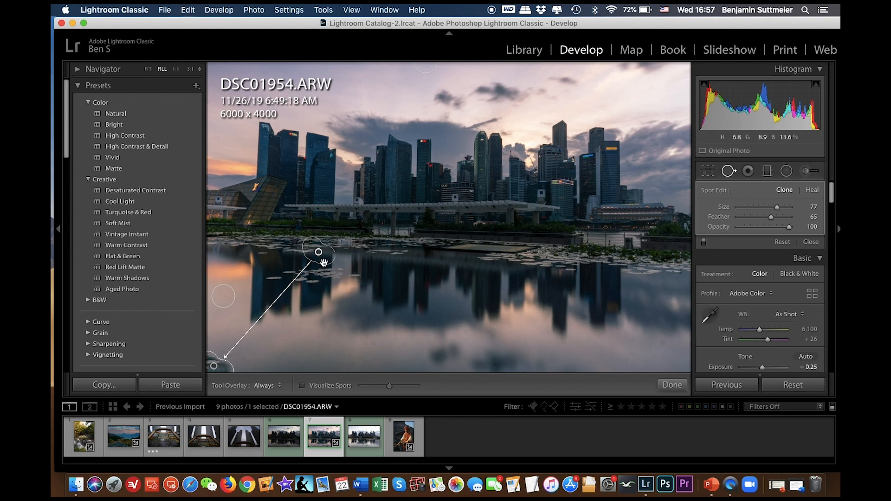
drag(324, 258, 258, 357)
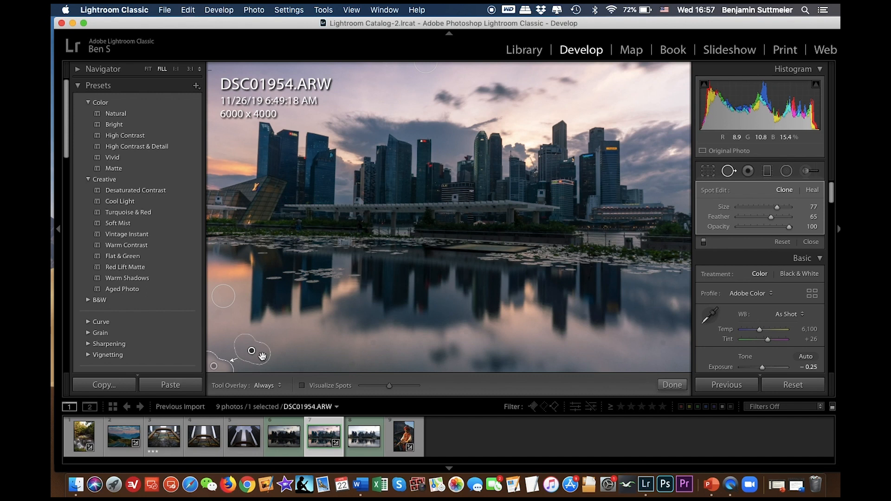
drag(260, 359, 249, 354)
mouse_move(273, 354)
mouse_down()
mouse_move(279, 346)
mouse_move(263, 343)
mouse_up()
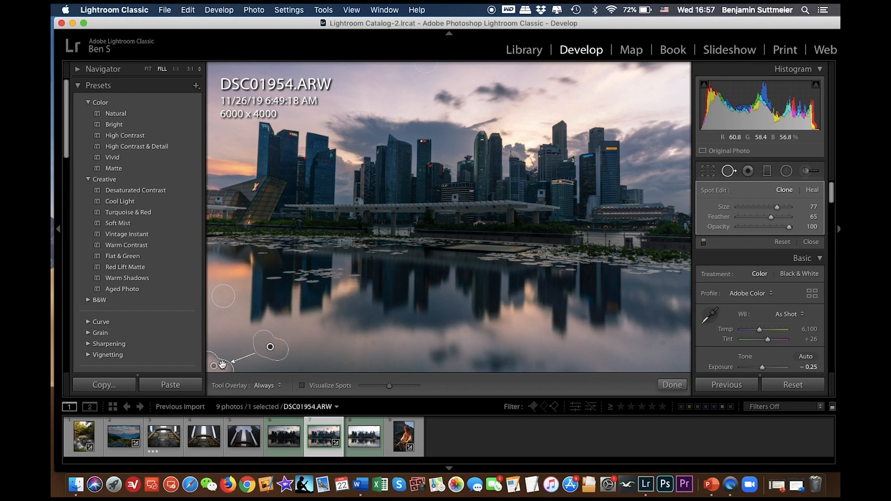
drag(271, 351, 236, 343)
drag(254, 350, 239, 339)
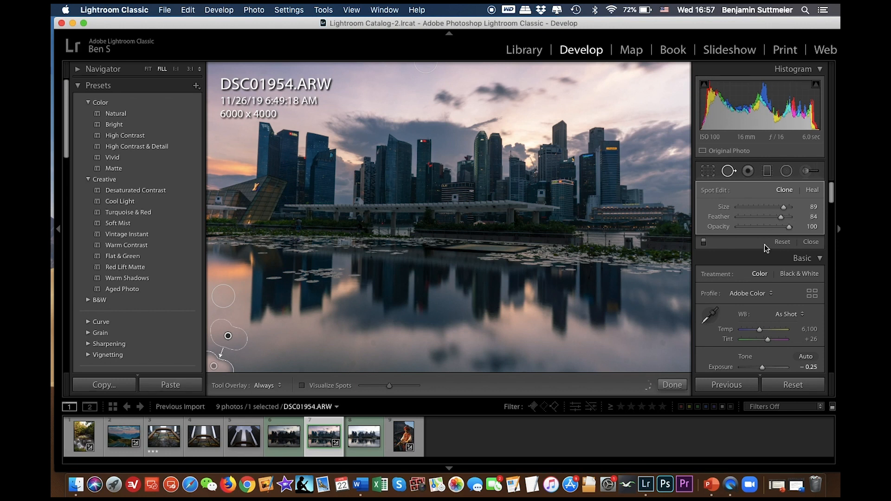
Shift the corner clone's source to the clear water right of it along the photo's lower edge, and close the Spot Removal tool
drag(212, 338, 282, 348)
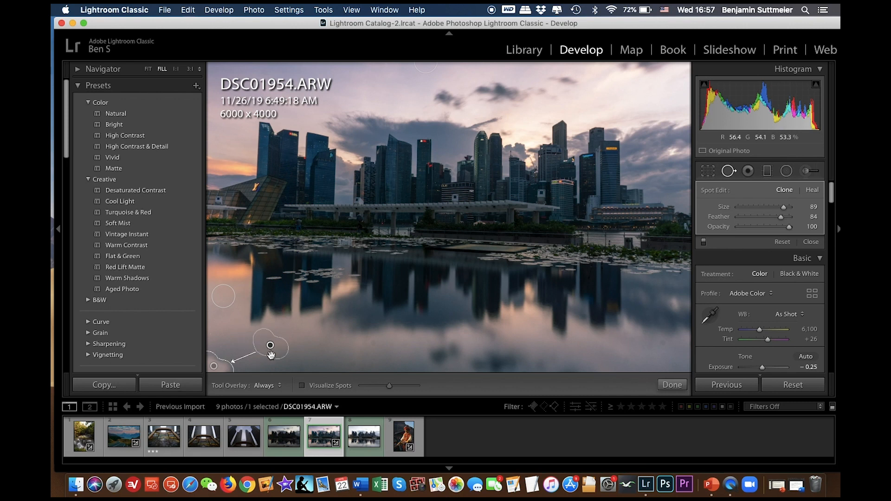
drag(271, 355, 266, 371)
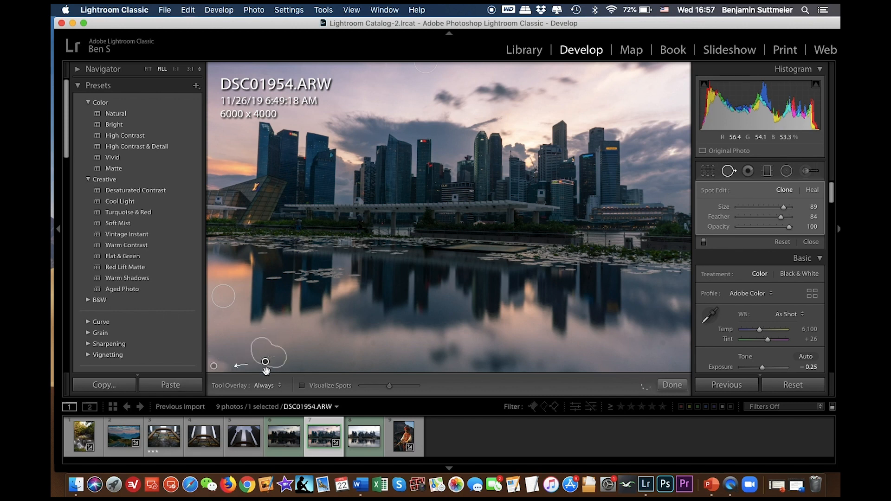
drag(266, 363, 264, 364)
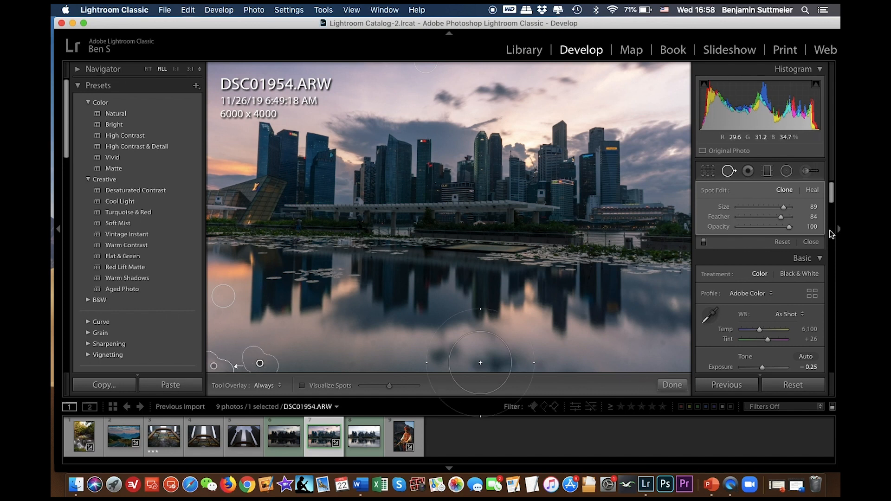
click(729, 171)
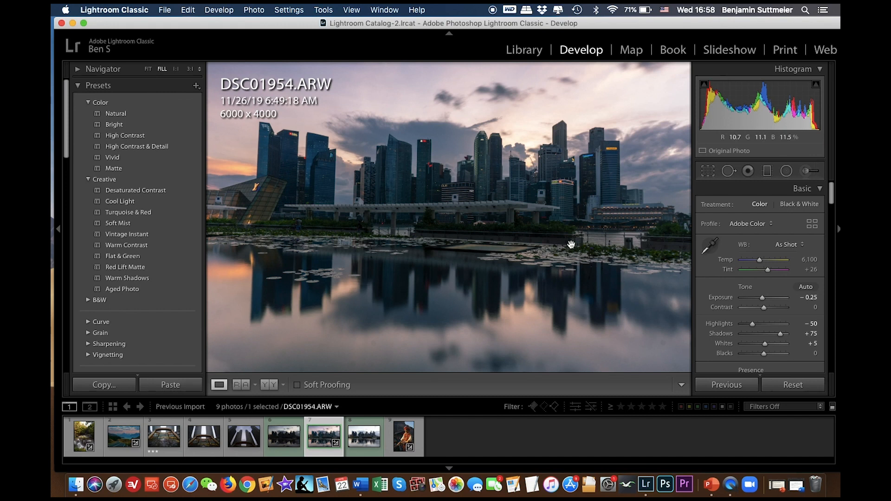
Draw a horizontal graduated filter fading from the sky down across the skyline, with all its effects reset and Dehaze set to 20
click(768, 172)
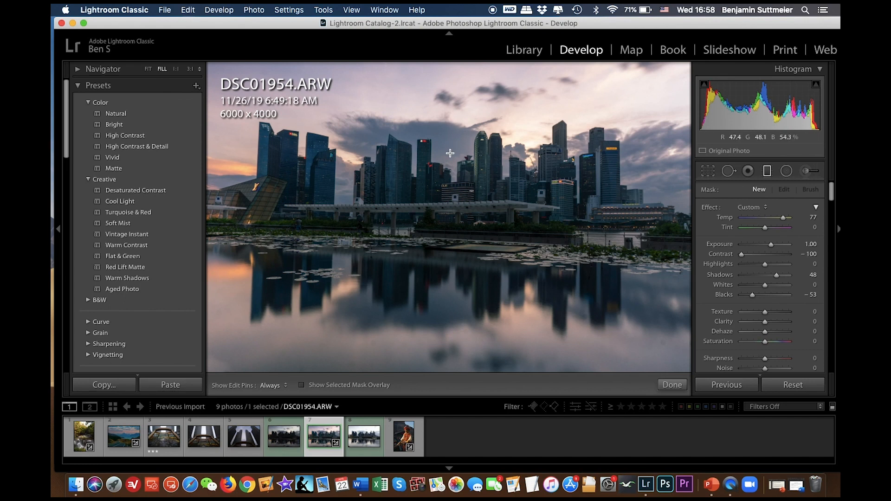
drag(451, 161, 449, 212)
drag(449, 212, 448, 210)
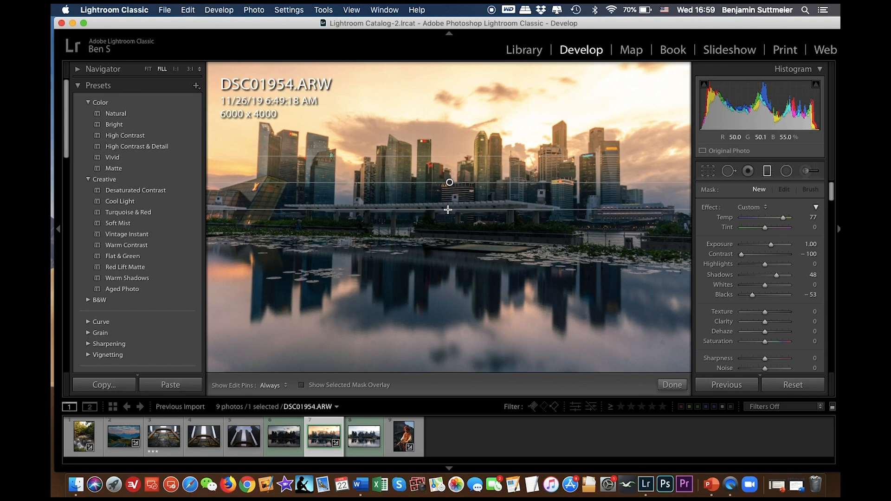
drag(448, 210, 448, 210)
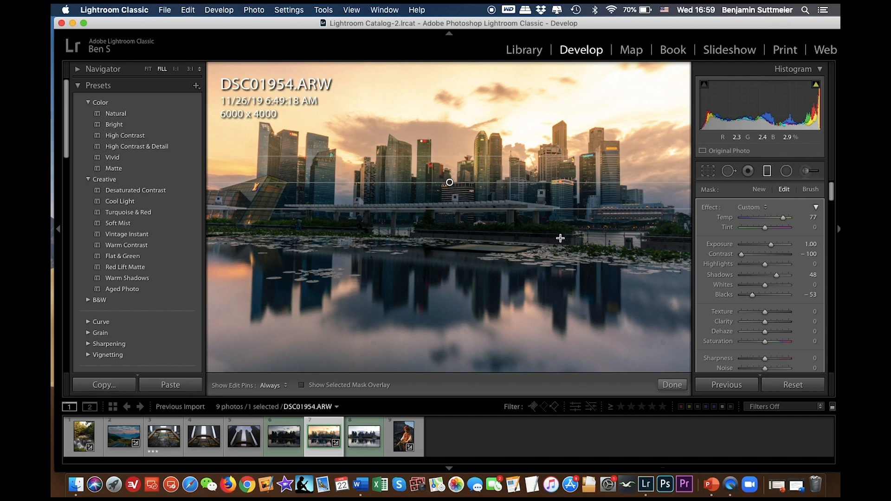
double_click(711, 208)
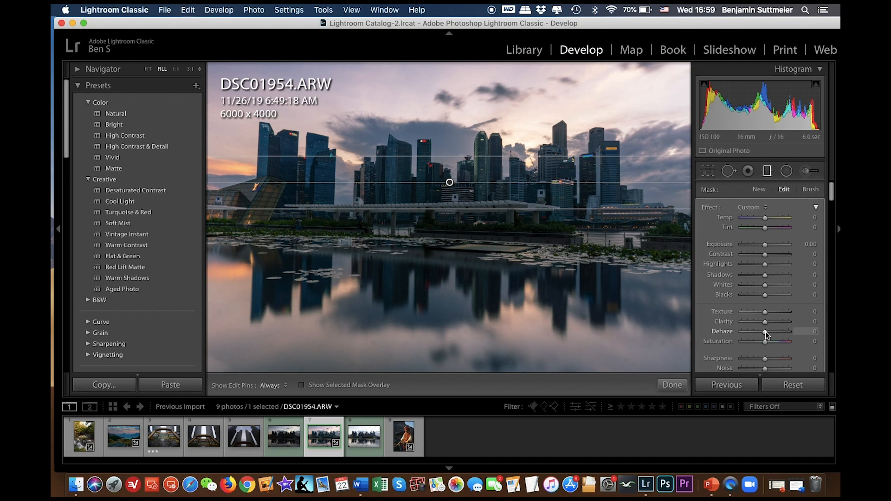
drag(768, 334, 771, 335)
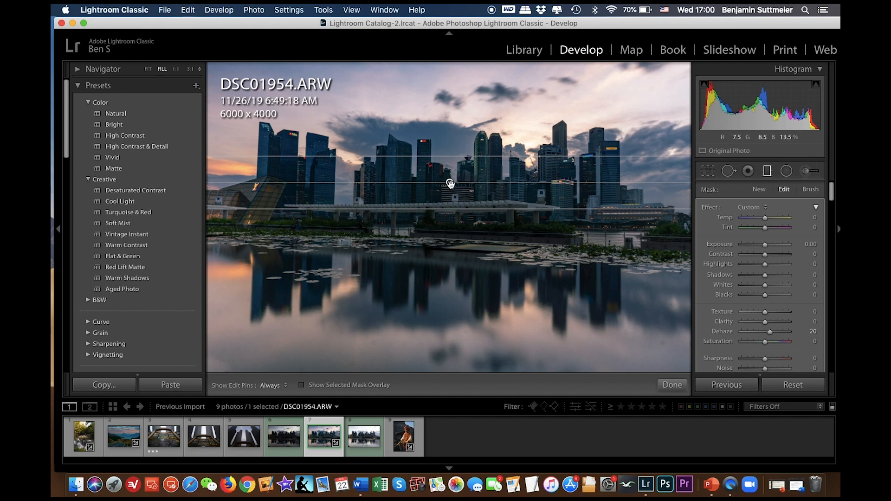
Delete the graduated filter, undo the deletion, and close the Graduated Filter tool
key(Delete)
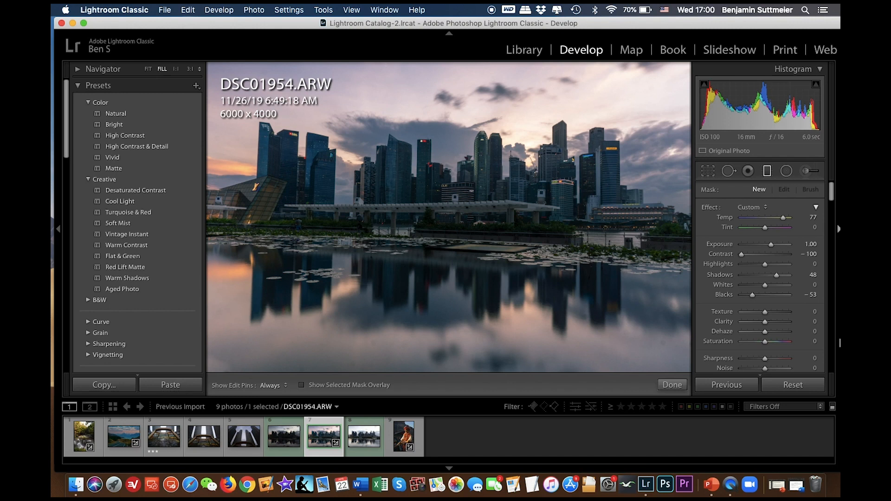
key(super+z)
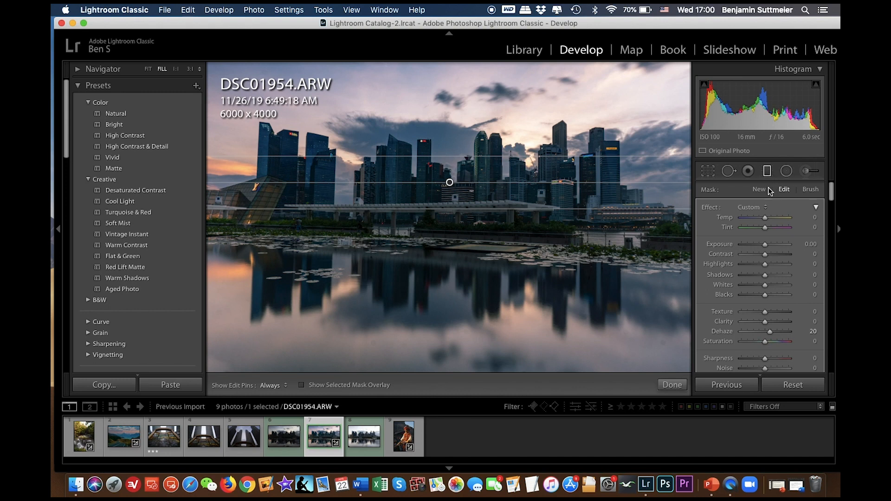
click(767, 172)
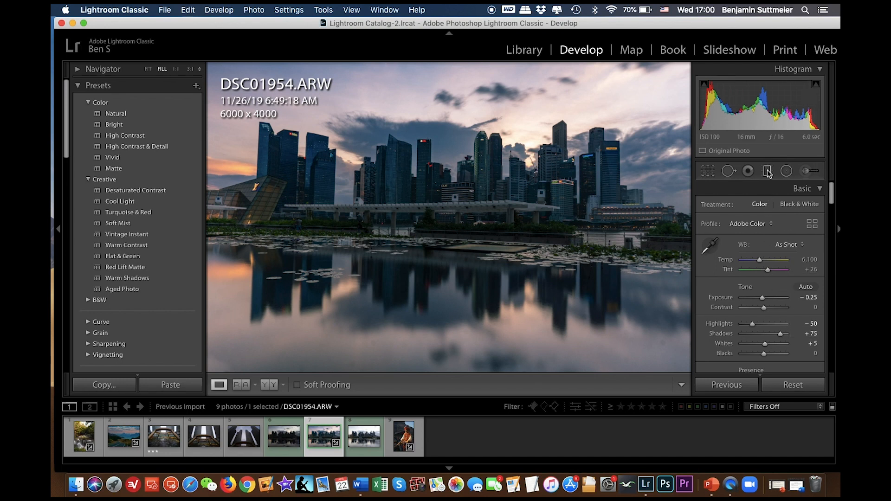
Try raising the graduated filter's Dehaze to 48, undo that change, and close the Graduated Filter tool
click(768, 171)
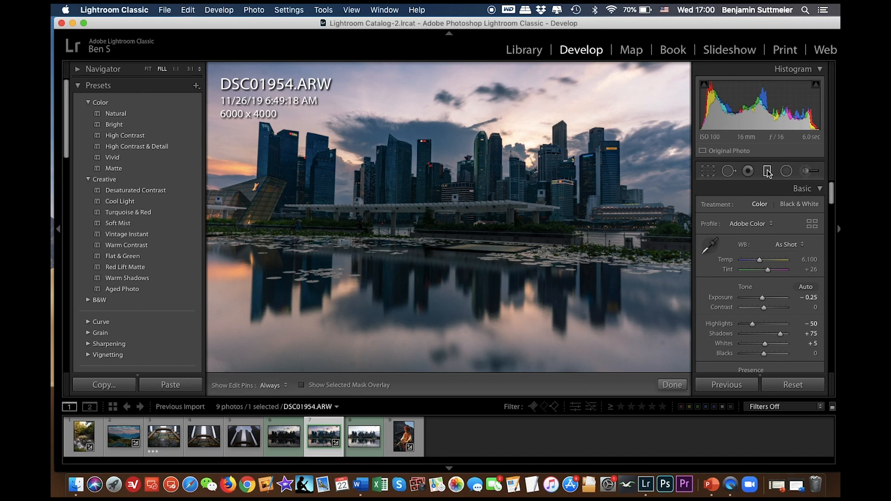
click(450, 182)
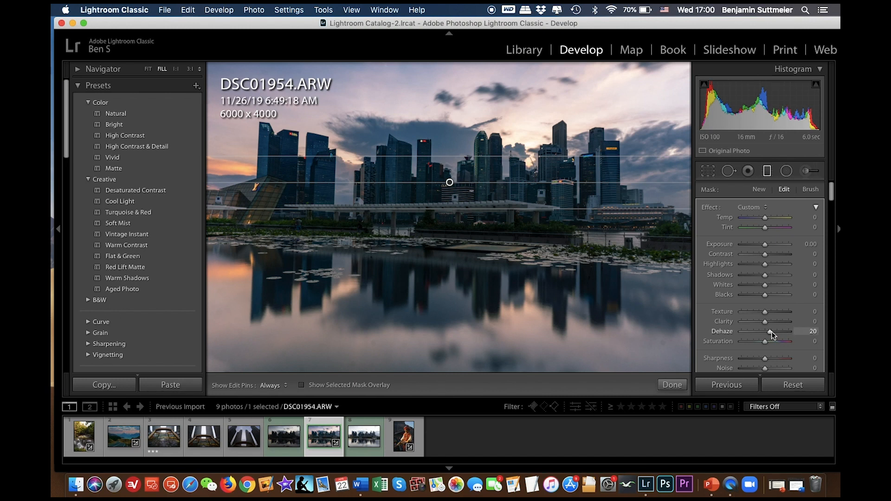
drag(771, 331, 778, 331)
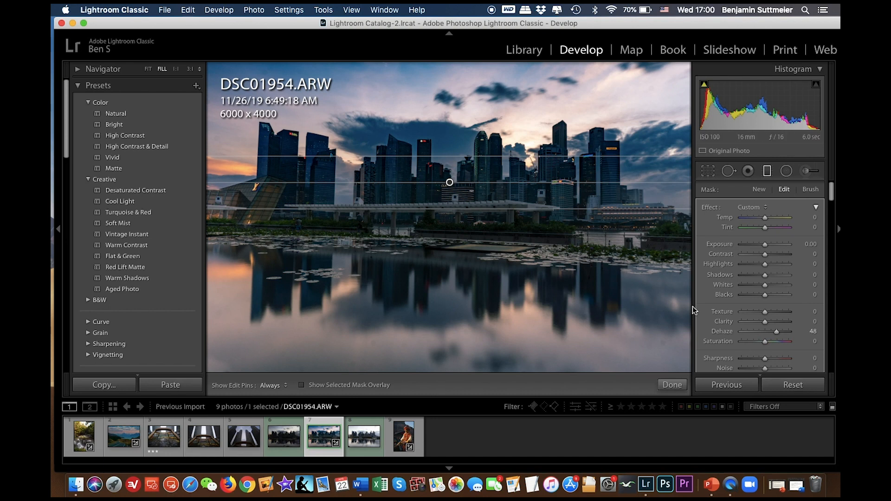
key(super+z)
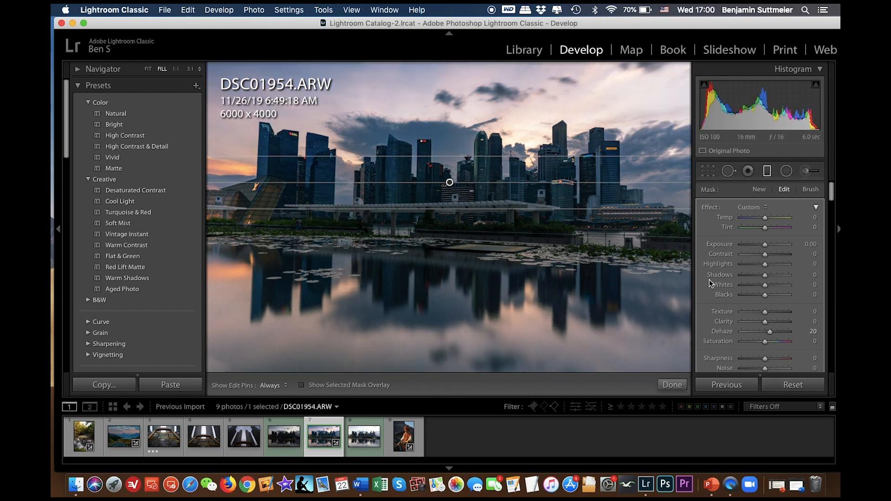
click(768, 175)
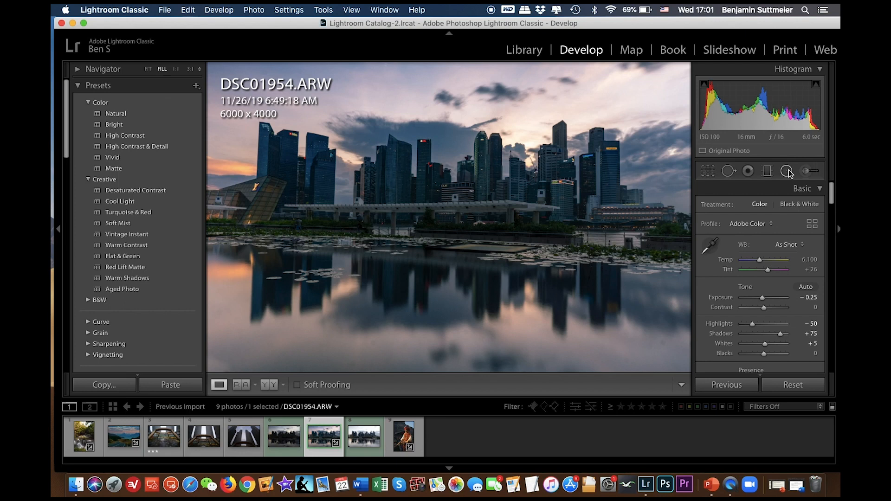
Draw a wide elliptical radial filter over the skyline and move it so it is centred on the buildings
click(788, 171)
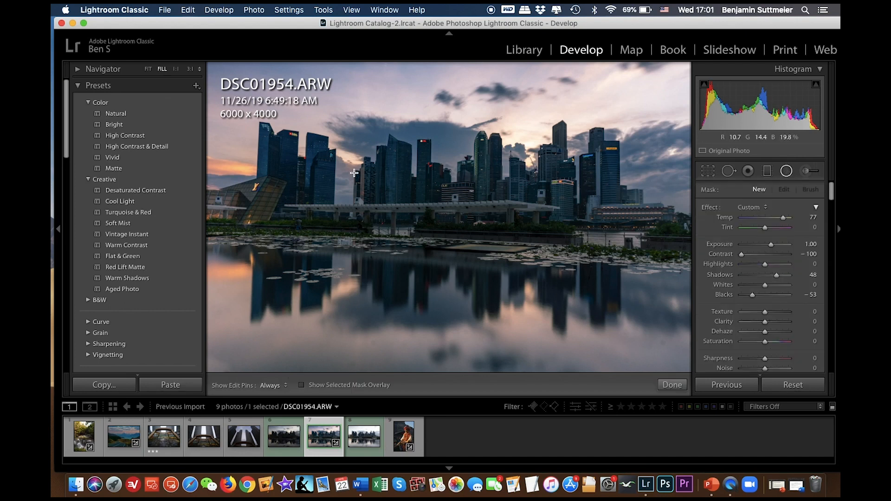
mouse_move(330, 170)
mouse_down()
mouse_move(416, 207)
mouse_move(485, 216)
mouse_move(500, 231)
mouse_up()
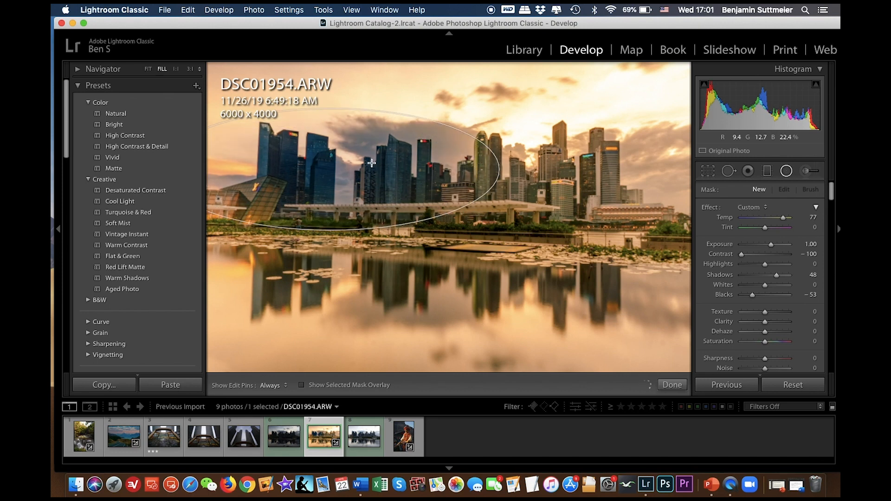
drag(331, 167, 444, 184)
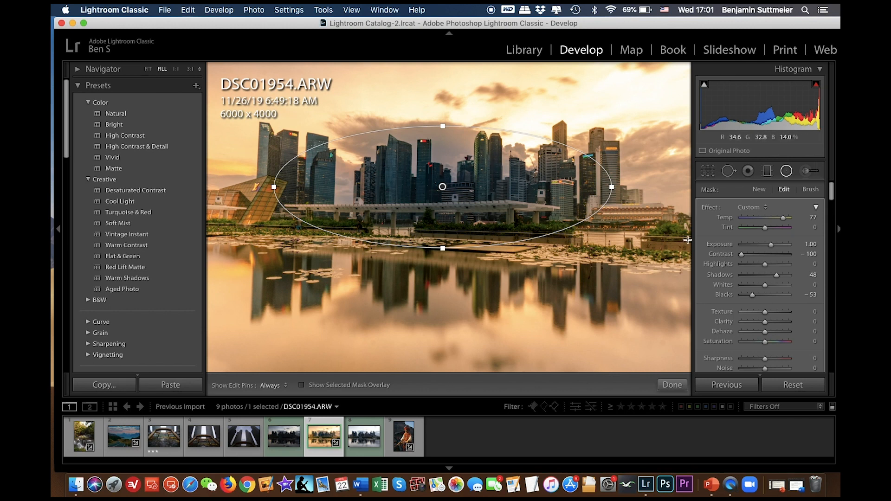
Try the skyline radial filter's Feather at 0, set it to 52, and invert the filter
scroll(776, 294, down, 2)
scroll(776, 295, down, 3)
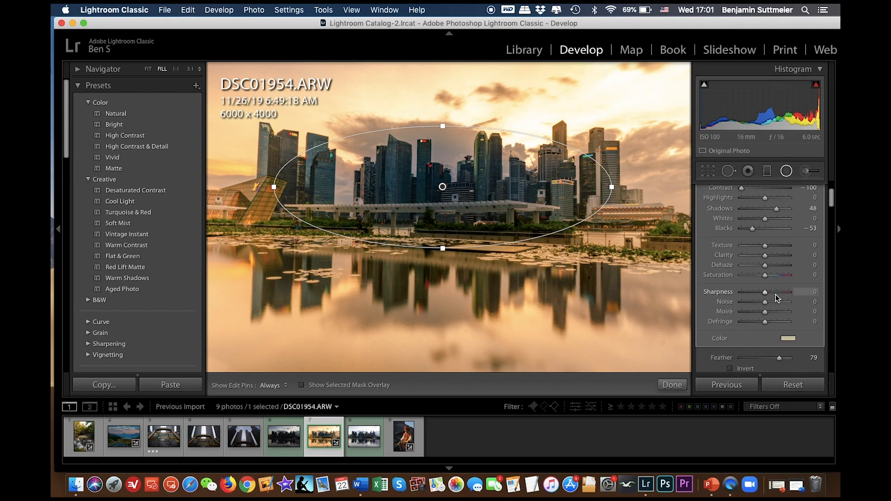
scroll(775, 294, up, 5)
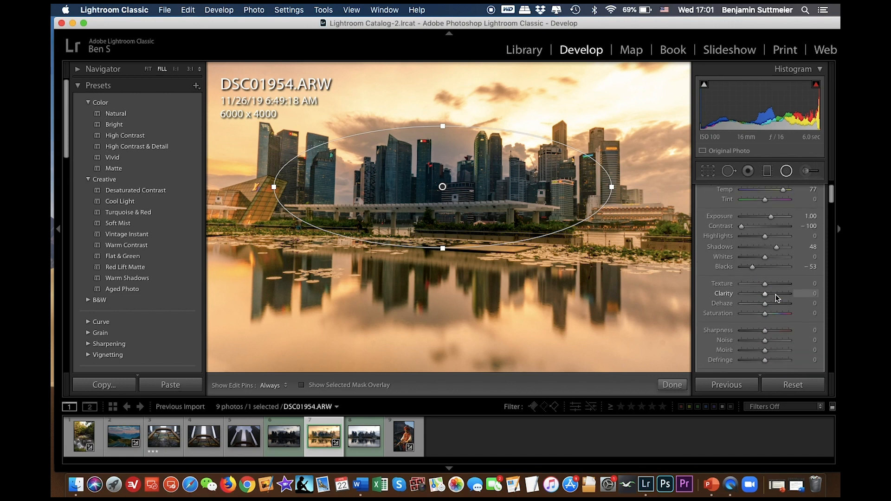
scroll(776, 295, down, 4)
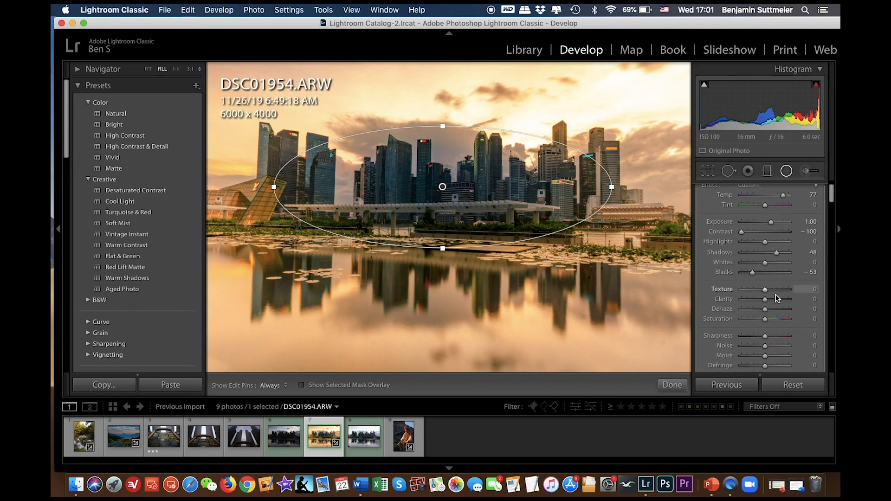
scroll(776, 294, down, 3)
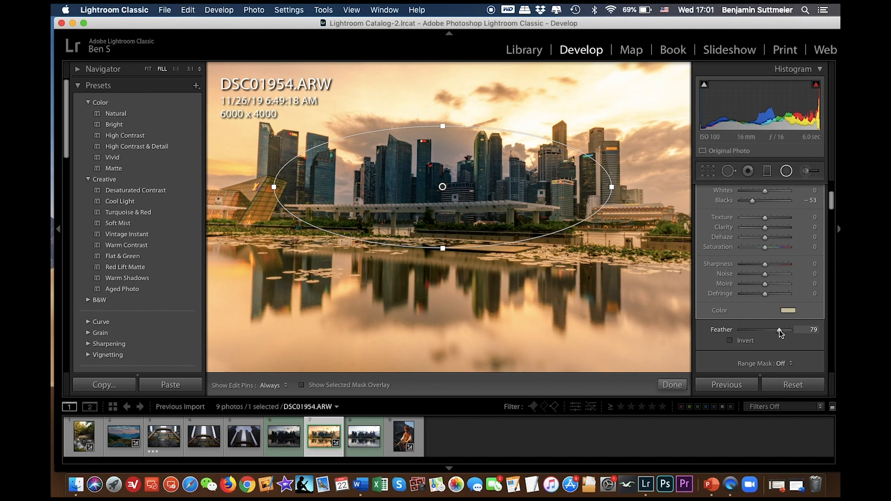
drag(779, 330, 737, 331)
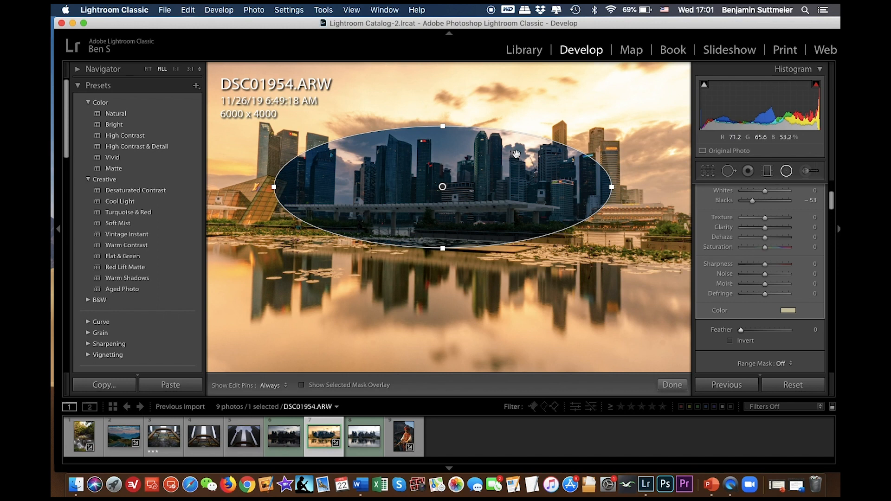
drag(743, 331, 758, 331)
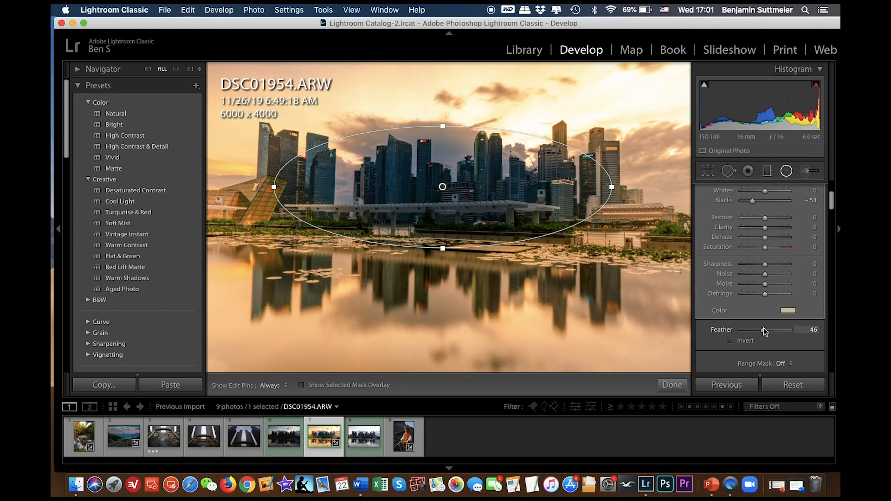
drag(764, 328, 767, 328)
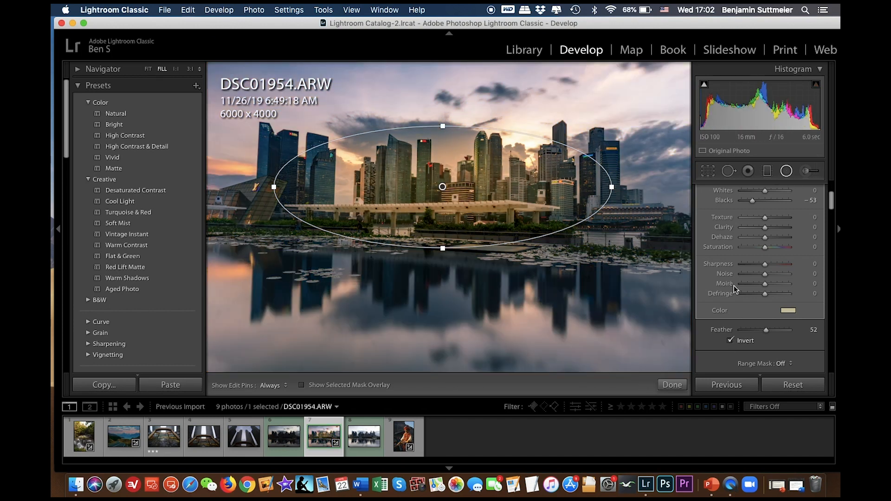
Reset all effects of the skyline radial filter and set its Shadows to 86
scroll(734, 278, up, 4)
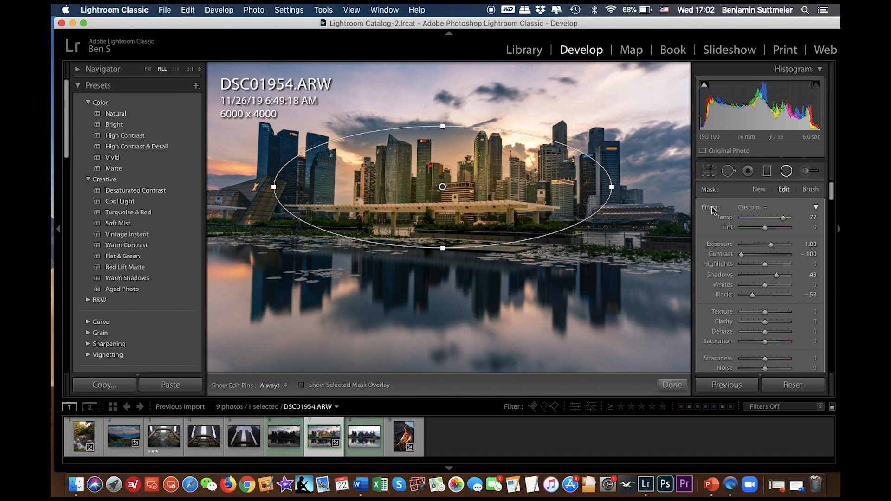
double_click(714, 209)
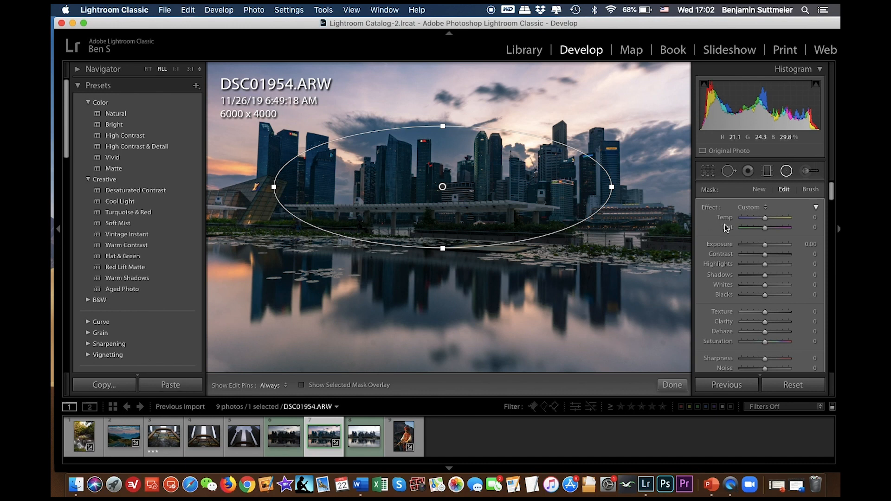
drag(766, 278, 779, 277)
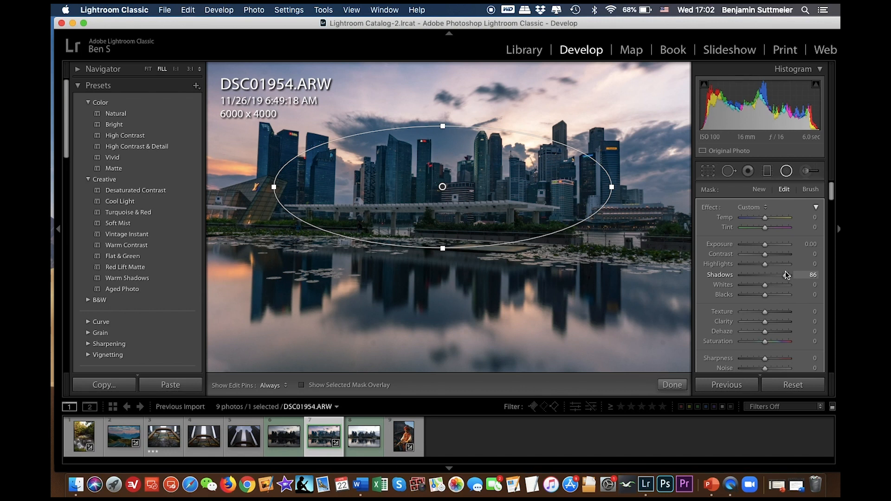
Widen and heighten the radial filter's ellipse and shift it down to cover both the skyline and its reflection
drag(615, 187, 647, 188)
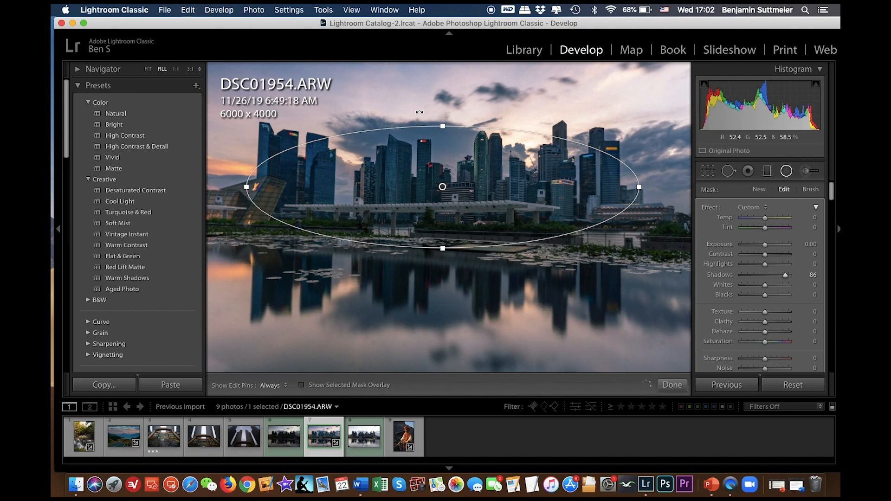
drag(444, 119, 444, 117)
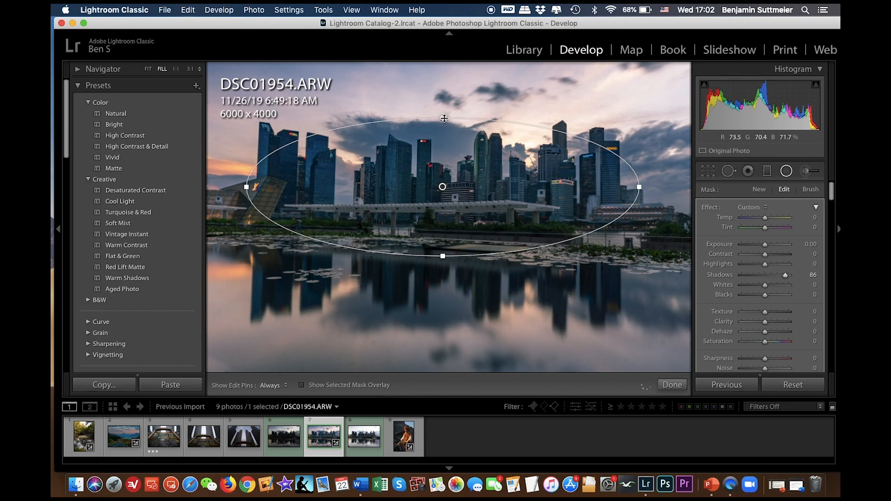
drag(445, 259, 443, 298)
drag(442, 228, 442, 250)
drag(443, 98, 444, 114)
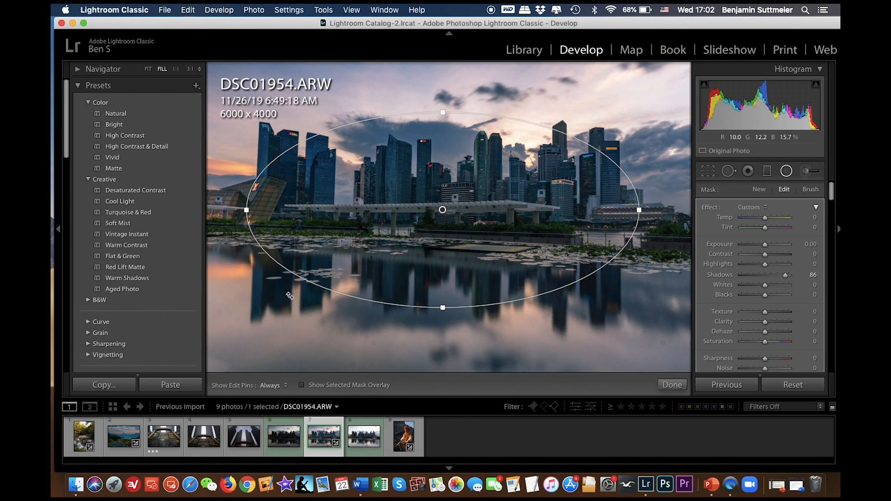
Switch to the waterfall photo 7.ARW and draw a nearly circular radial filter centred over the falls
click(84, 436)
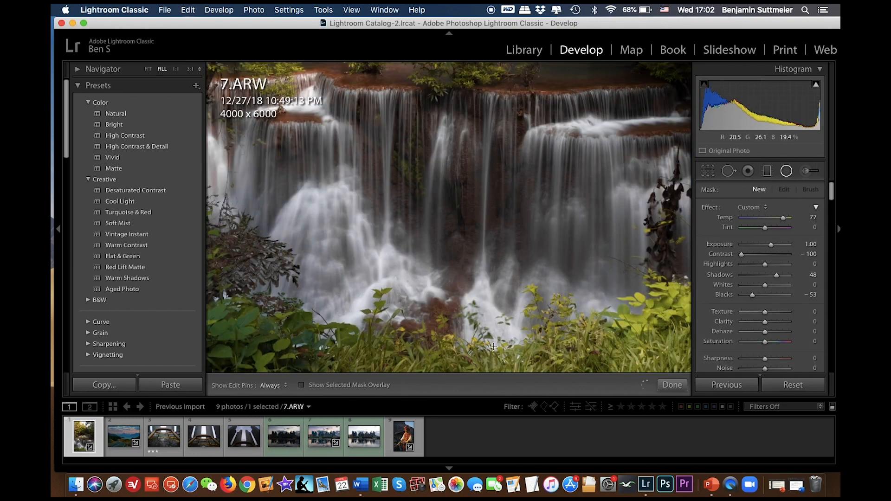
key(z)
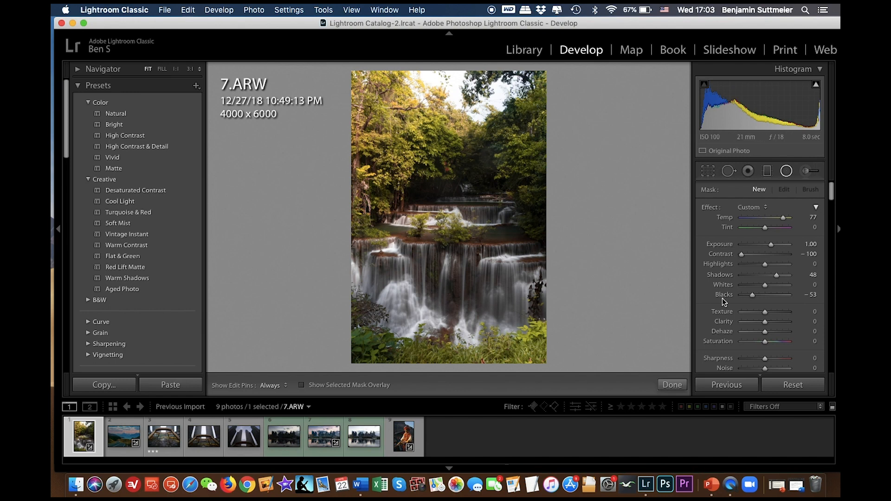
click(786, 172)
click(786, 172)
drag(445, 236, 540, 325)
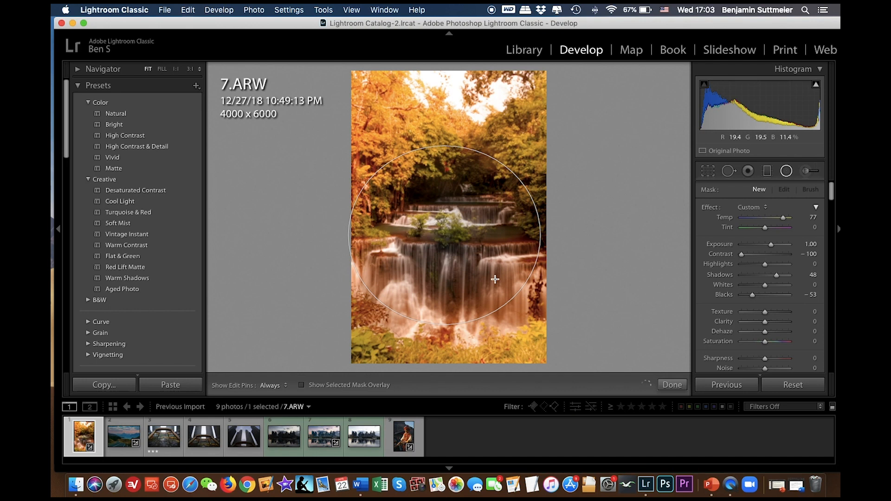
drag(453, 237, 450, 253)
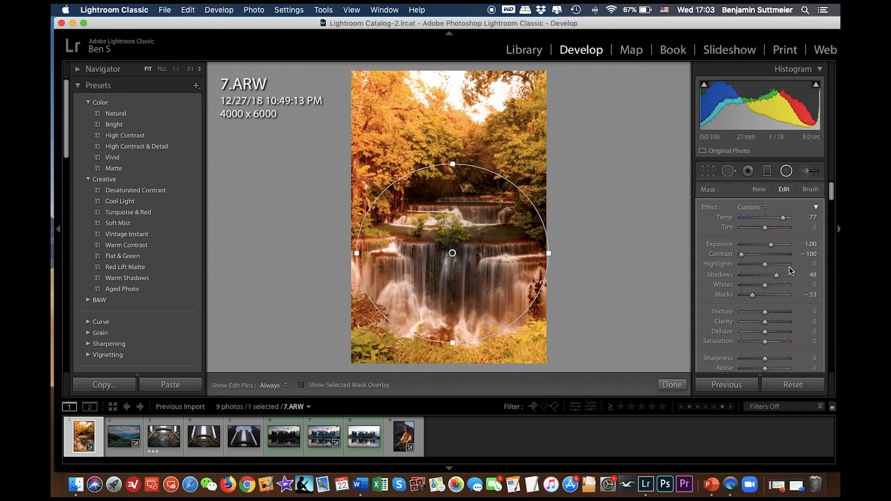
Invert the waterfall radial filter so it affects the inside, and reduce its Feather
scroll(790, 271, down, 5)
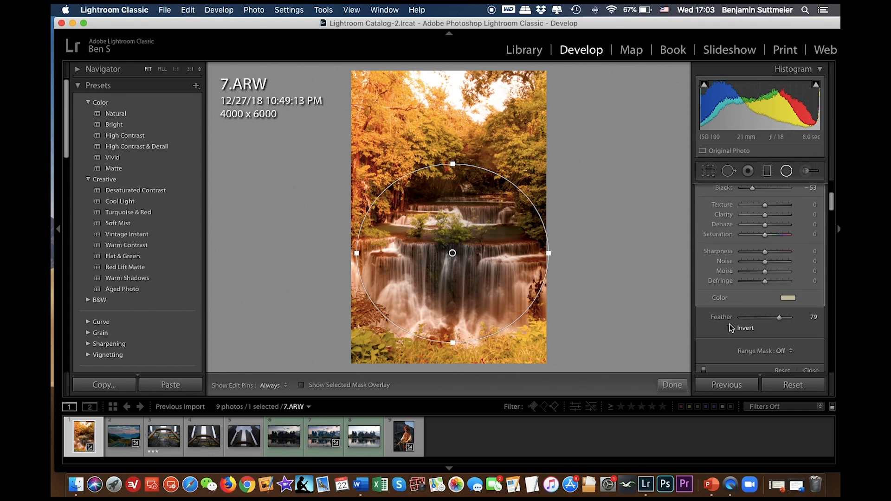
click(732, 328)
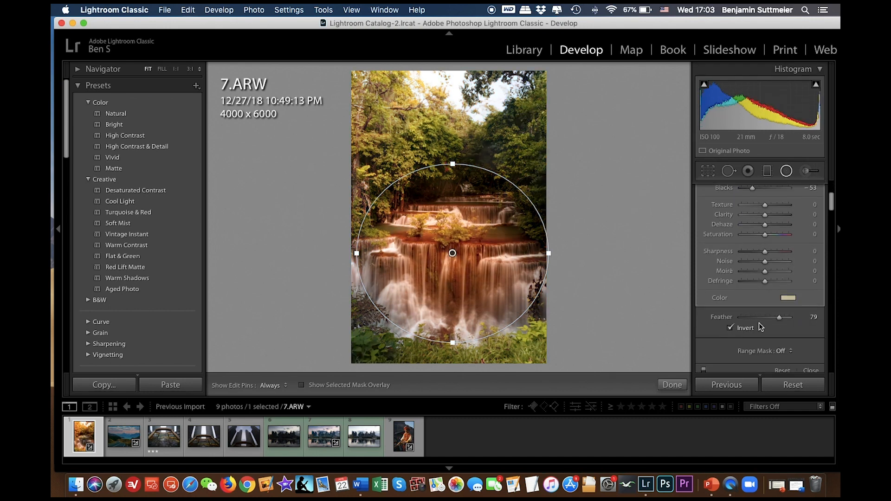
drag(780, 318, 771, 318)
Reset the waterfall radial filter's effects, set its Exposure to 0.35, and nudge the filter slightly right and down
scroll(729, 254, up, 5)
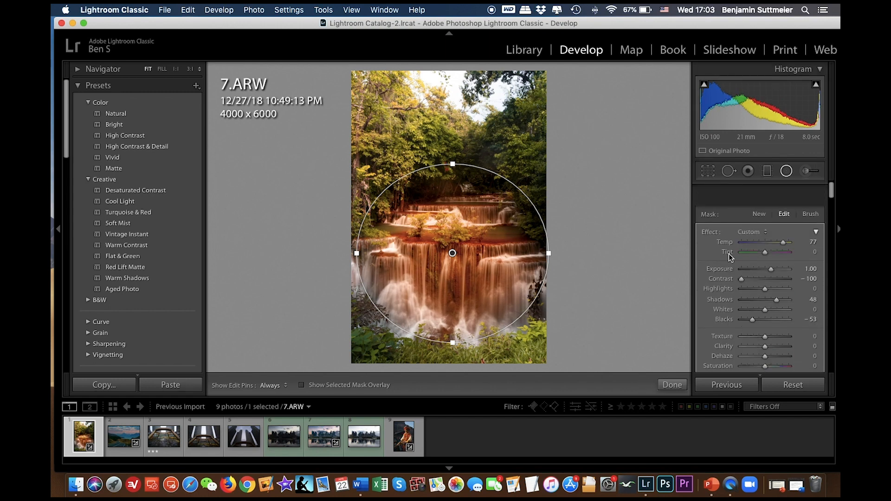
double_click(718, 209)
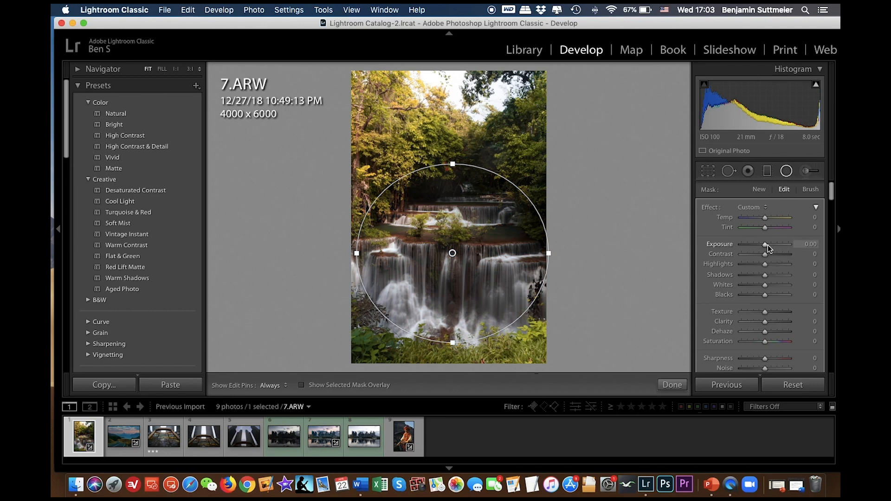
drag(768, 245, 768, 245)
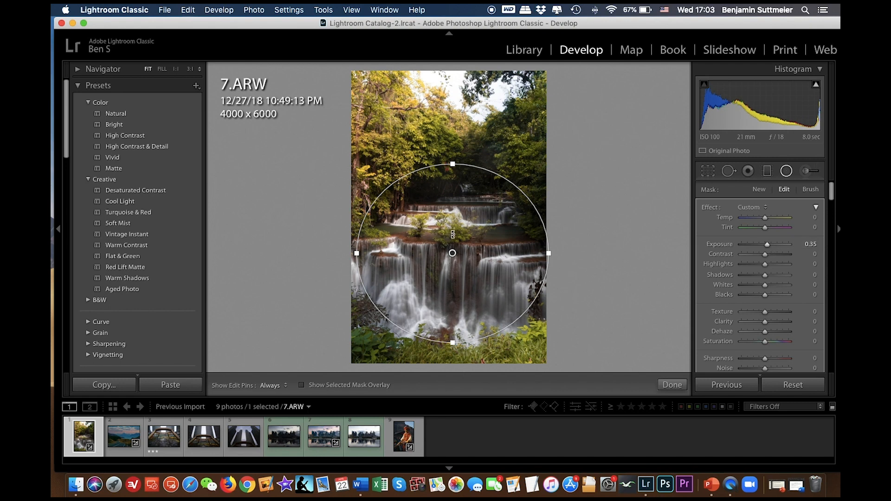
drag(452, 252, 456, 254)
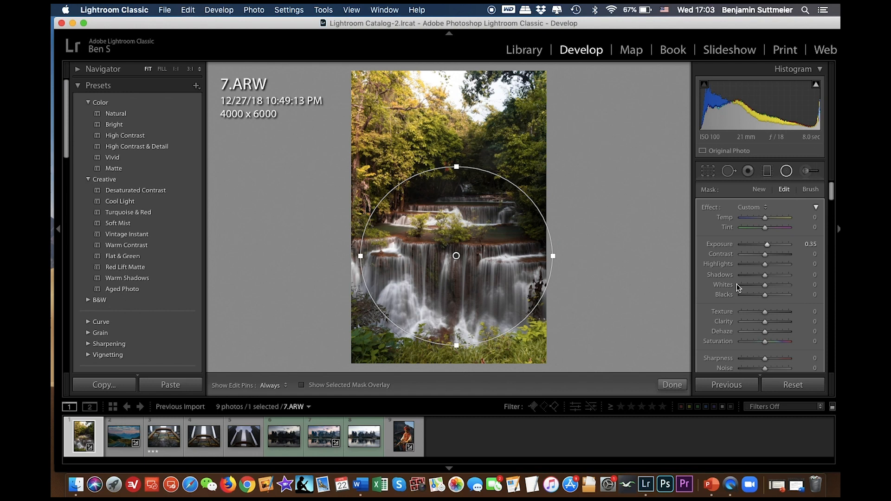
Set the waterfall radial filter's Clarity to -42, then undo and redo the change to compare
scroll(737, 284, down, 2)
drag(765, 300, 759, 300)
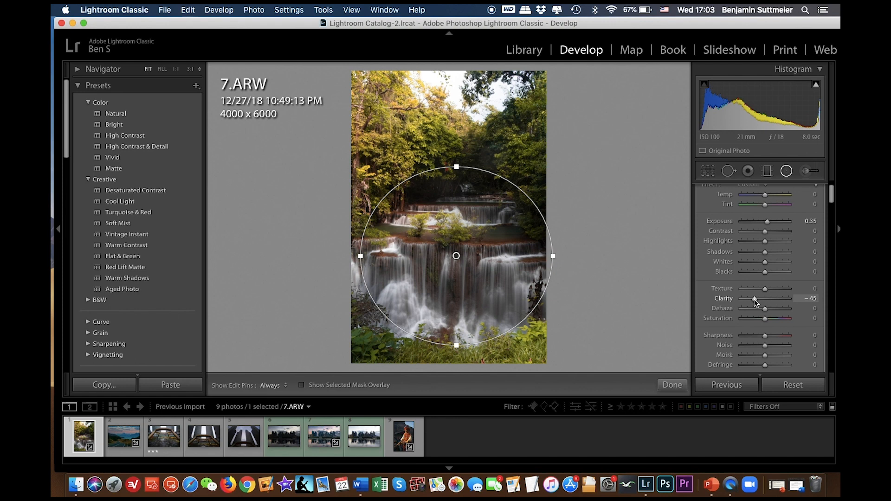
drag(755, 300, 756, 299)
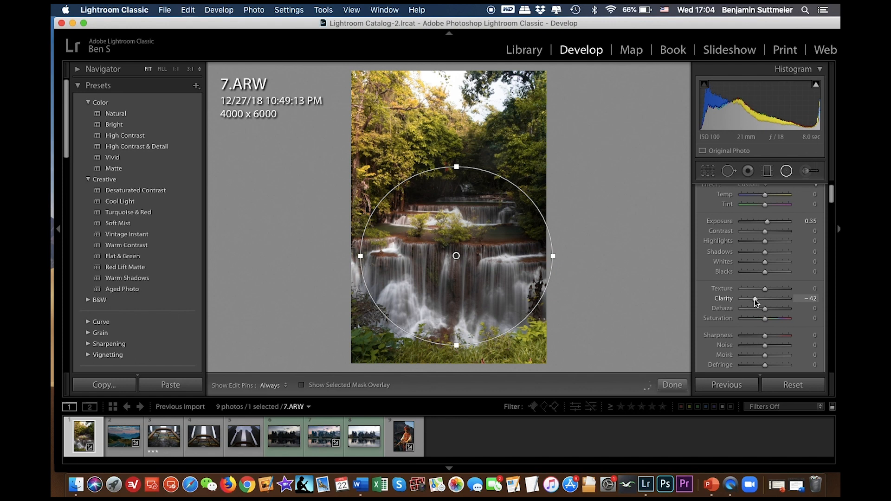
key(super+z)
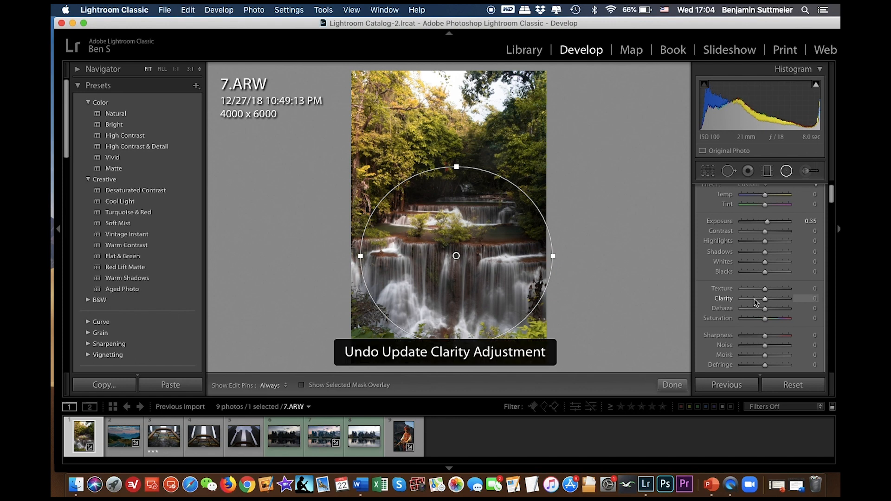
key(super+shift+z)
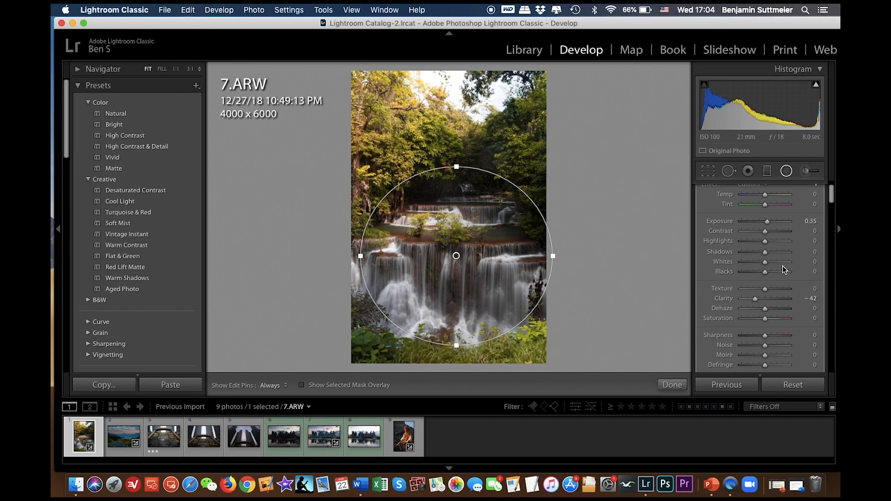
Set the waterfall radial filter's Exposure to 0.55 and finish editing the filter
scroll(782, 265, up, 1)
drag(769, 239, 770, 239)
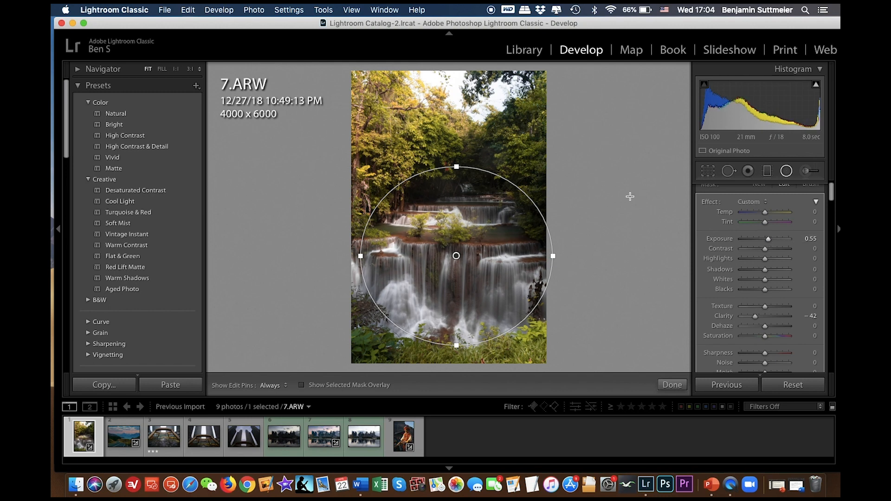
scroll(760, 251, down, 4)
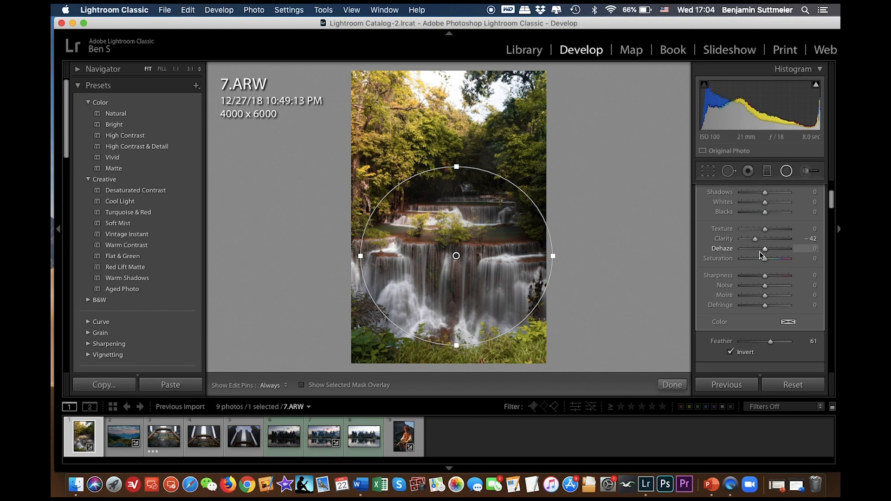
scroll(760, 255, up, 5)
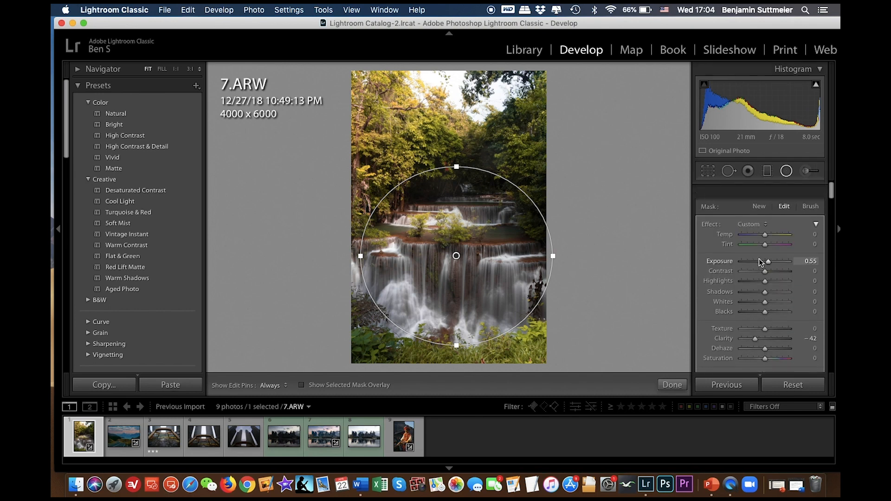
click(786, 172)
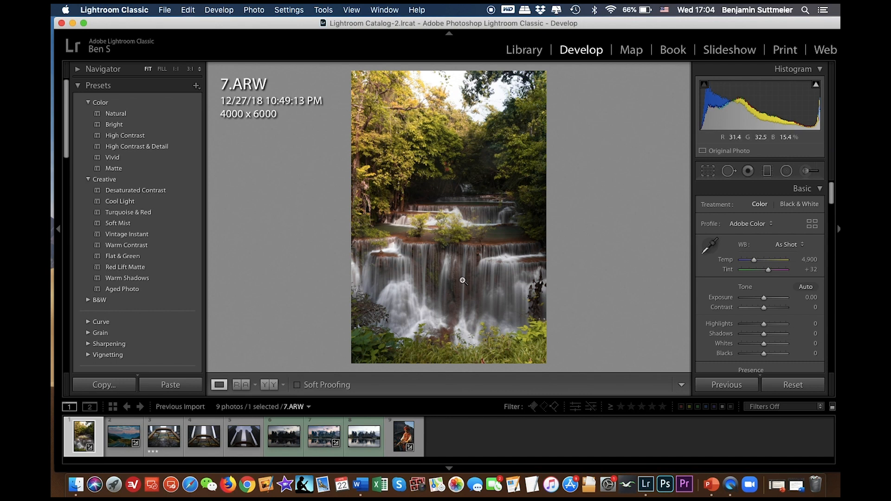
Draw a graduated filter upward from the grass to the base of the falls and reset its effects
click(768, 175)
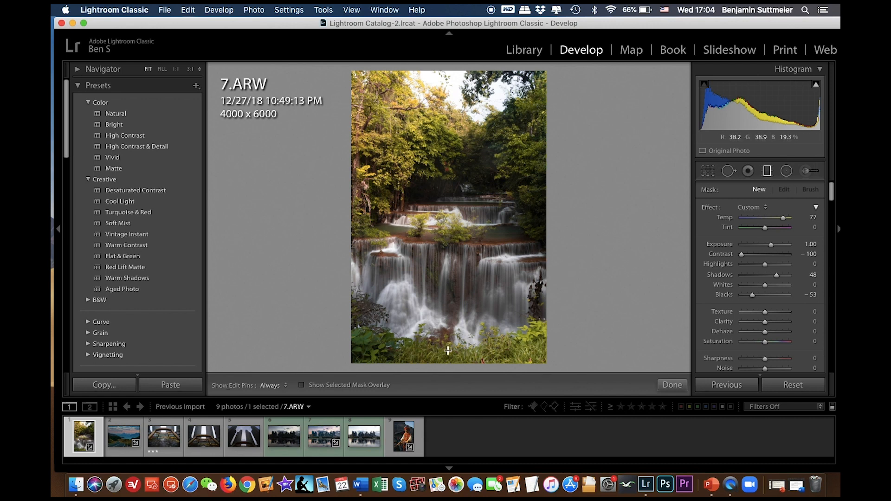
drag(448, 353, 447, 311)
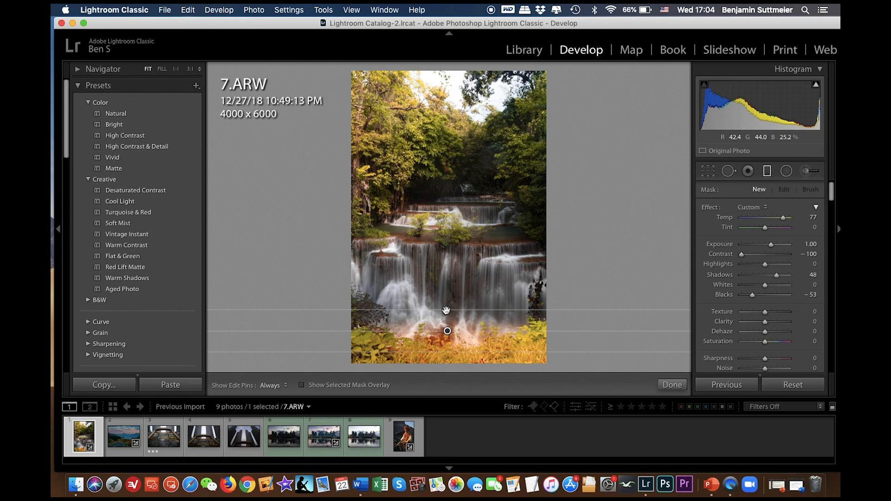
drag(447, 310, 446, 311)
double_click(712, 208)
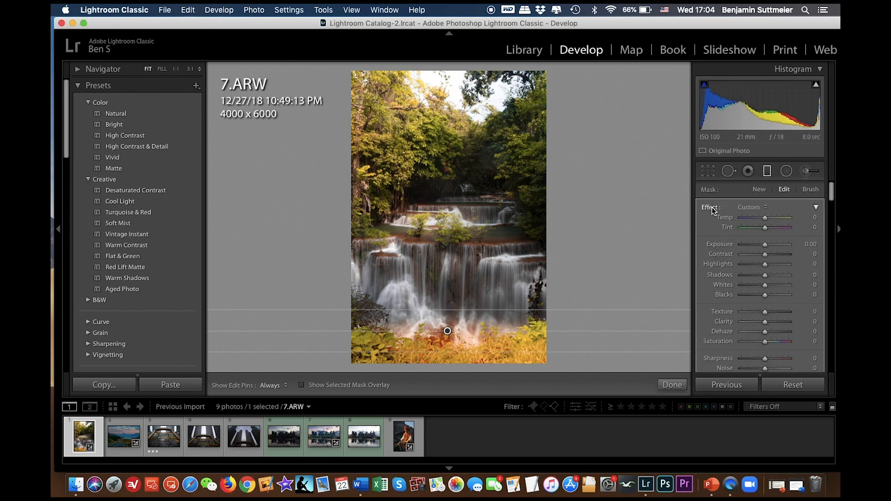
Set the graduated filter's Exposure to -1.33, extend its upper edge slightly higher, and finish the filter
drag(766, 243, 758, 242)
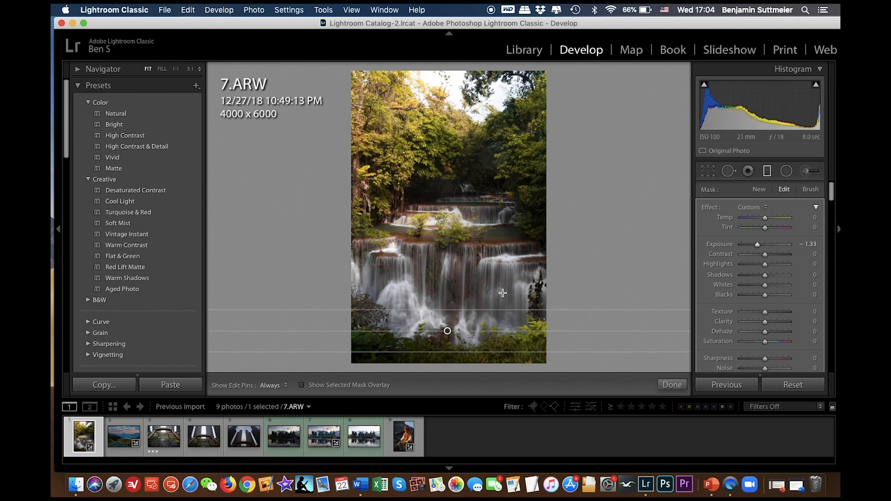
drag(493, 309, 493, 305)
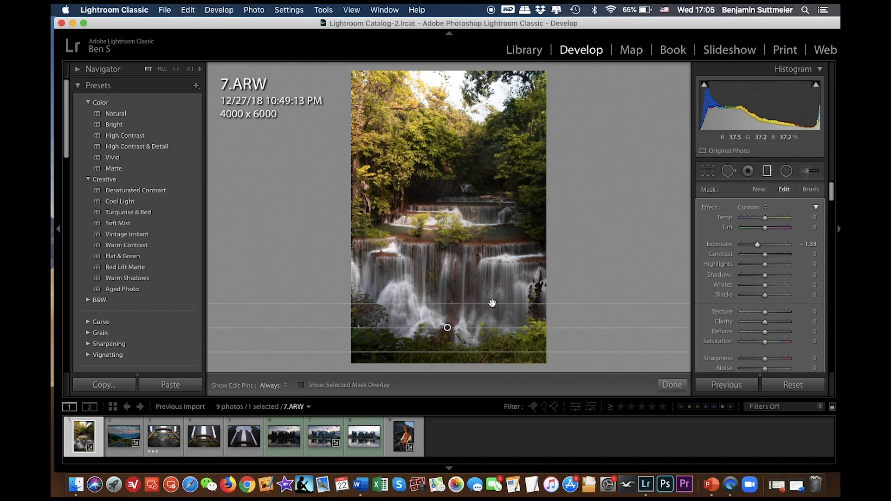
click(769, 171)
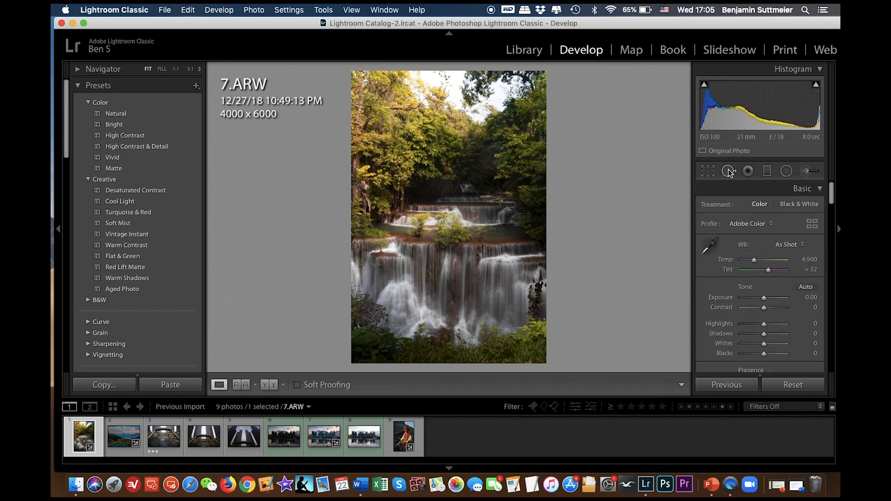
Activate the Adjustment Brush, try a long stroke from the upper-left trees down across the falls, and undo it
click(807, 176)
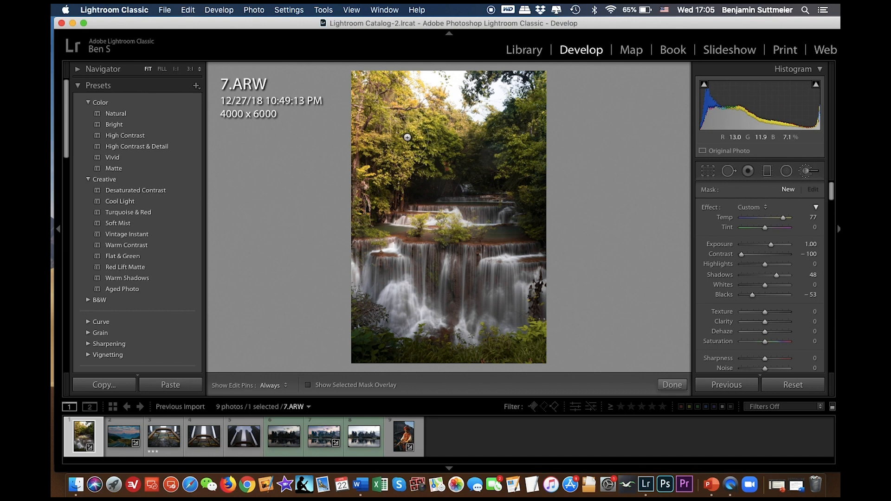
mouse_move(390, 124)
mouse_down()
mouse_move(520, 179)
mouse_move(407, 247)
mouse_move(448, 292)
mouse_move(531, 331)
mouse_up()
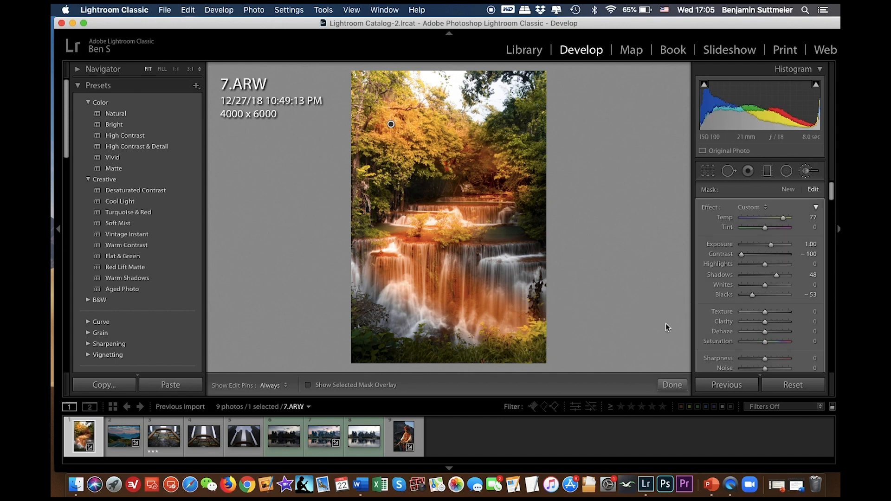
key(super+z)
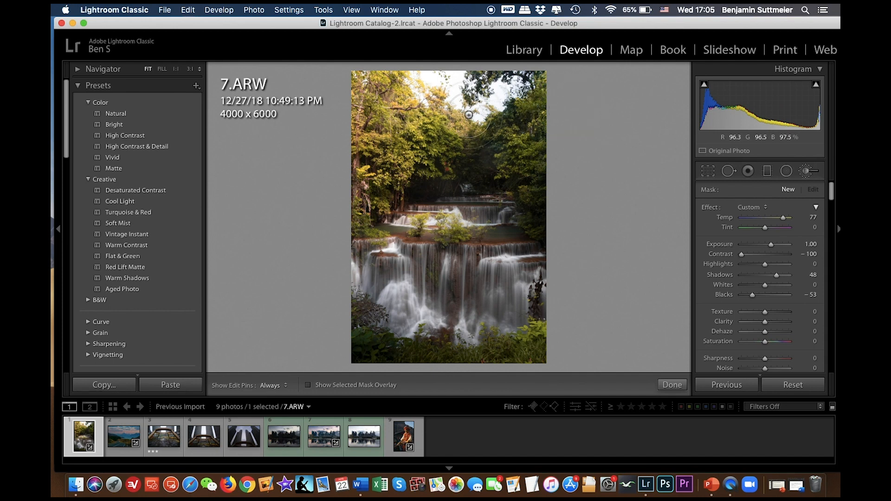
Enlarge the Adjustment Brush and set its Size to 52.8
scroll(455, 163, up, 10)
scroll(454, 162, up, 8)
scroll(454, 162, up, 4)
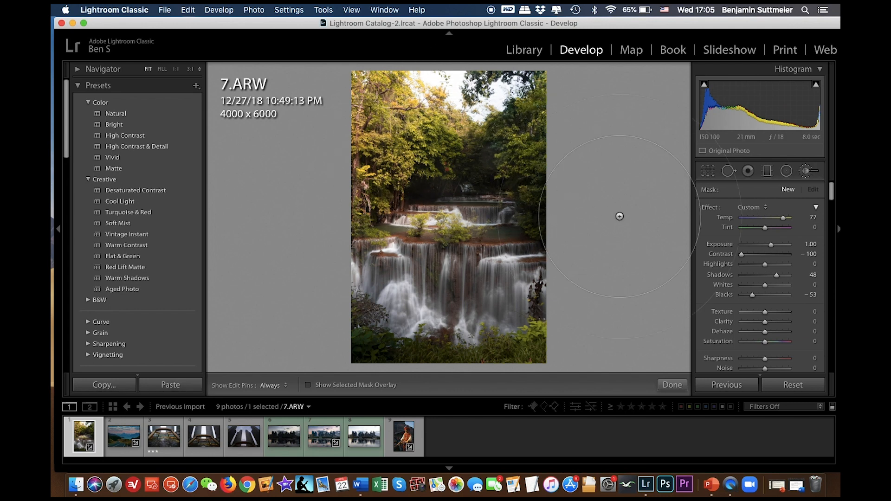
scroll(715, 232, down, 5)
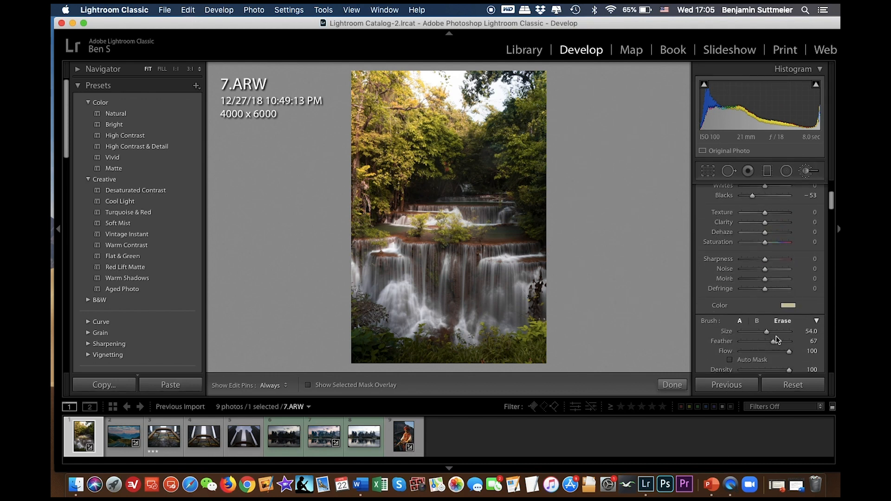
drag(766, 333, 770, 333)
drag(766, 332, 766, 332)
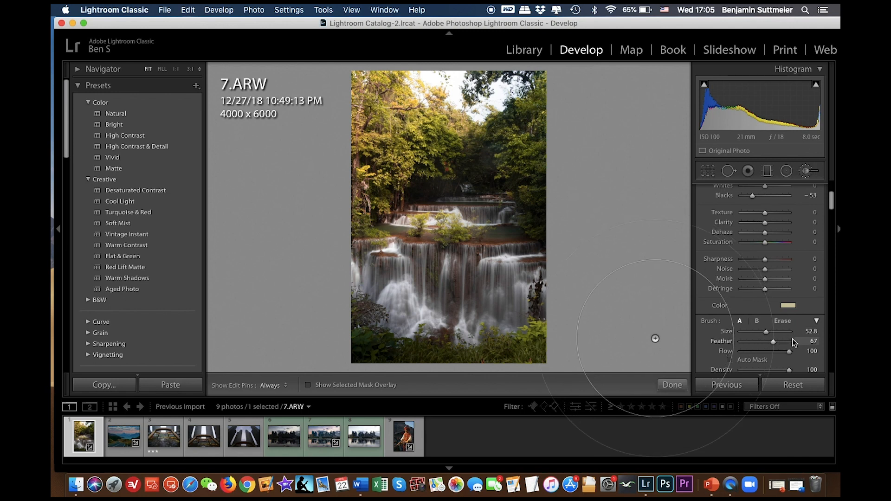
Set the brush effect's Temp to 70 and Blacks to 30, and check its color tint
scroll(750, 275, up, 3)
scroll(751, 272, up, 3)
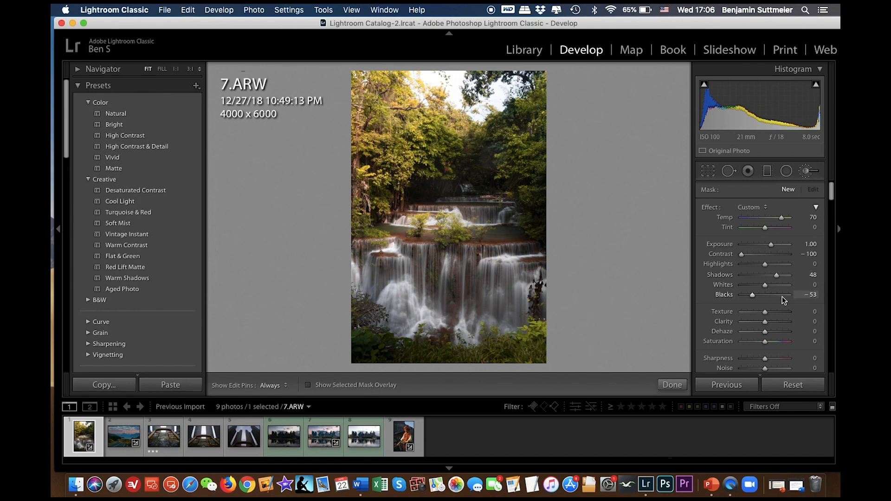
drag(753, 297, 773, 300)
scroll(785, 307, down, 5)
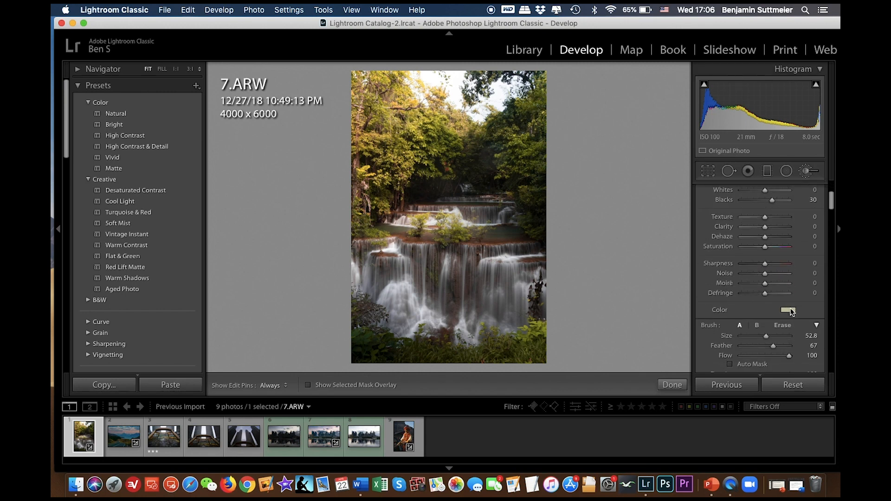
click(792, 310)
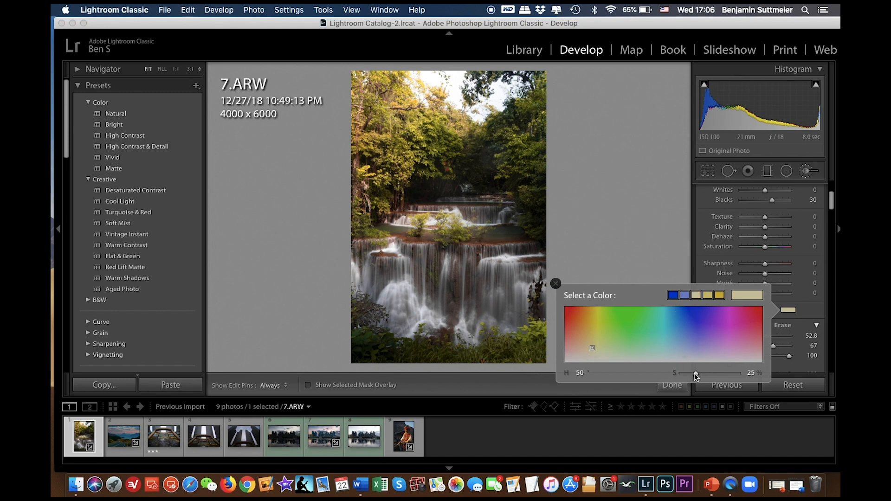
click(555, 284)
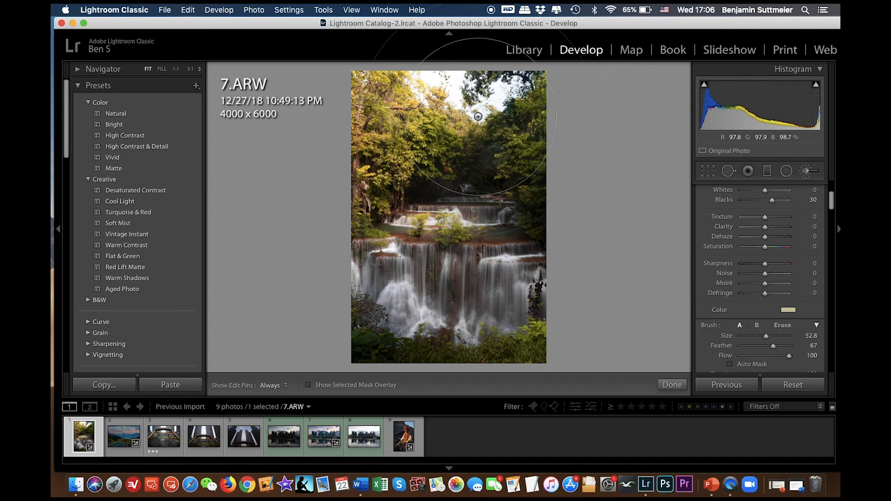
Try a single brush dab at size 52 over the right side of the sky, and undo it
scroll(478, 117, down, 1)
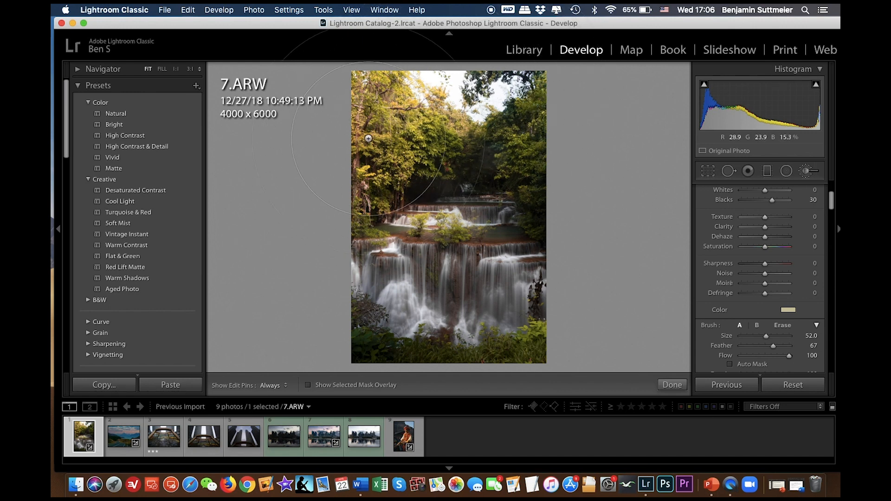
click(500, 89)
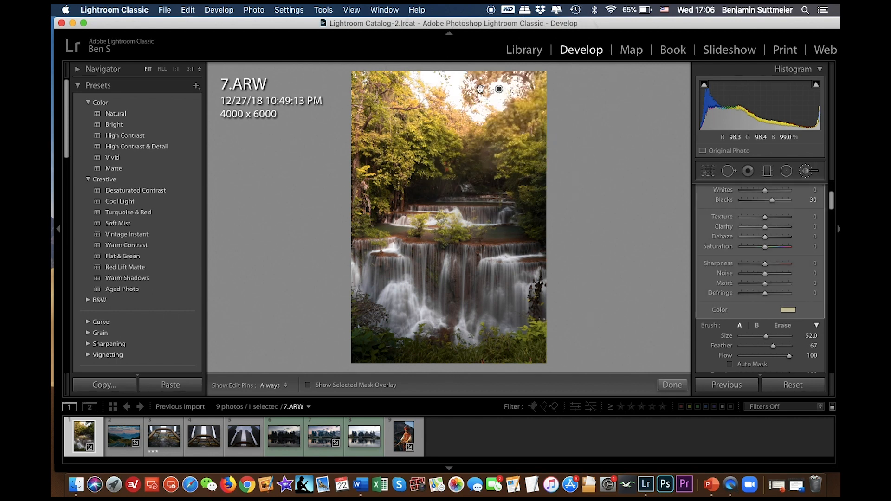
key(super+z)
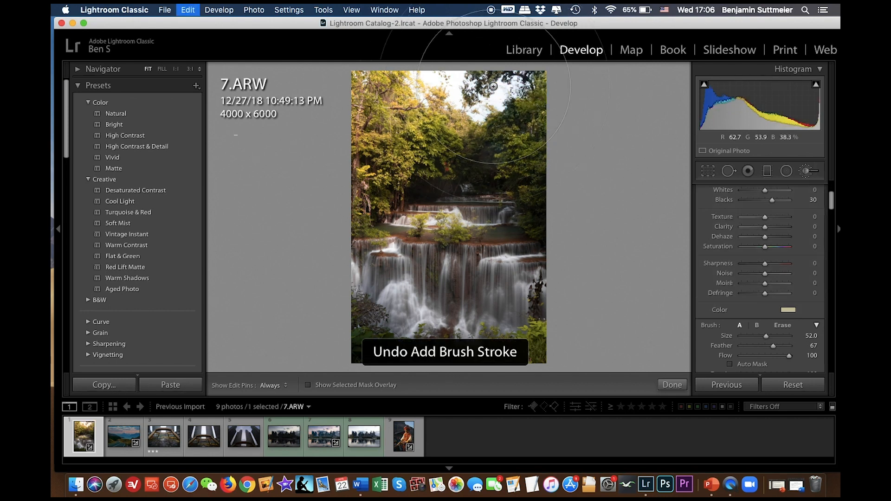
Enlarge the brush to size 59 and paint one dab over the bright sky between the trees
scroll(493, 86, up, 1)
scroll(493, 86, up, 6)
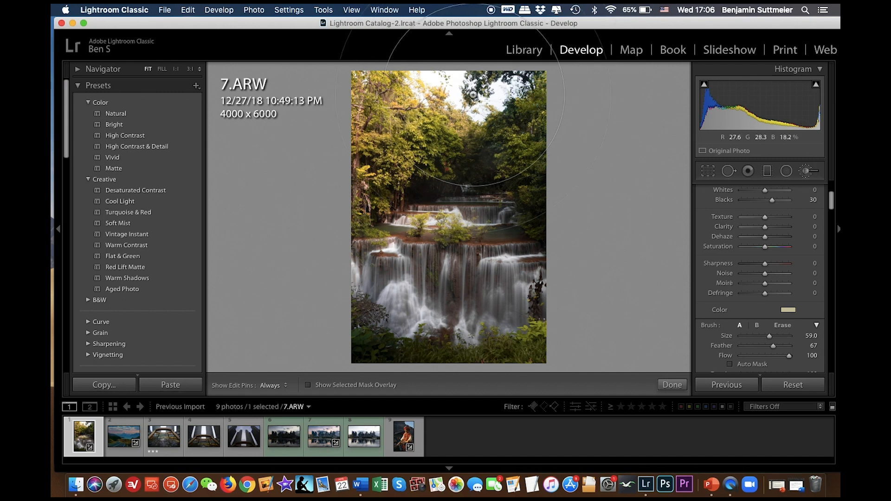
click(473, 95)
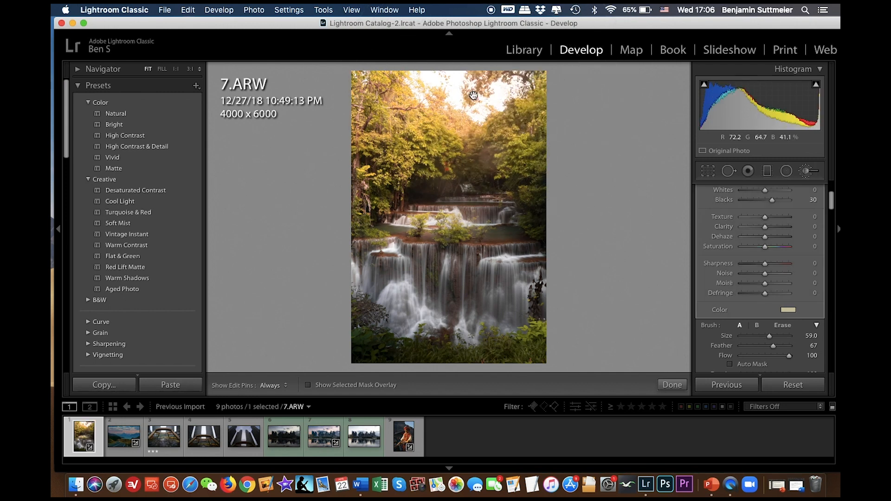
Set the sky dab's Temp to 48 and Exposure to 1.48, and move its pin slightly up and right
scroll(778, 248, up, 5)
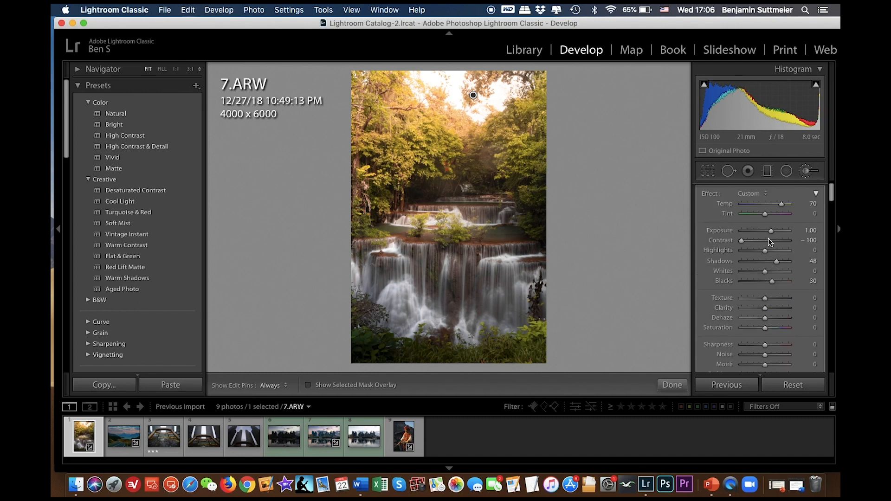
drag(782, 203, 775, 230)
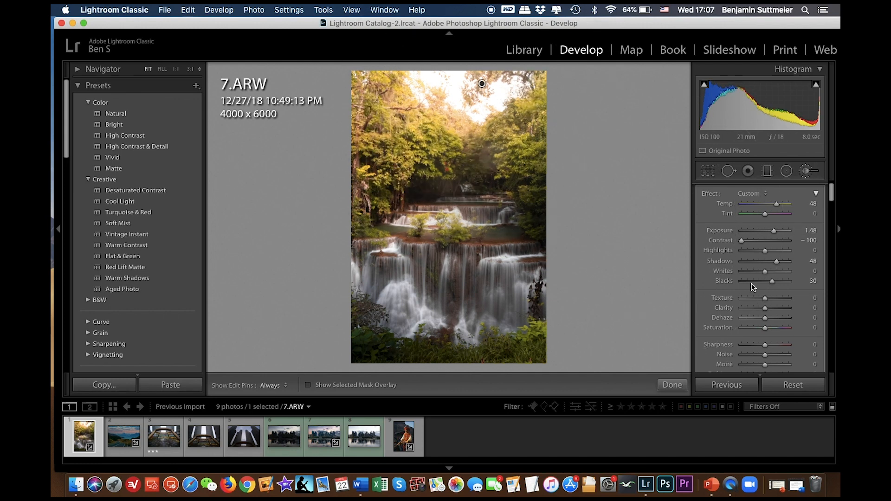
Try the sky dab's hue 50 color tint at full and zero saturation, and leave it as a pale, low-saturation tint
scroll(755, 288, down, 3)
scroll(755, 288, down, 1)
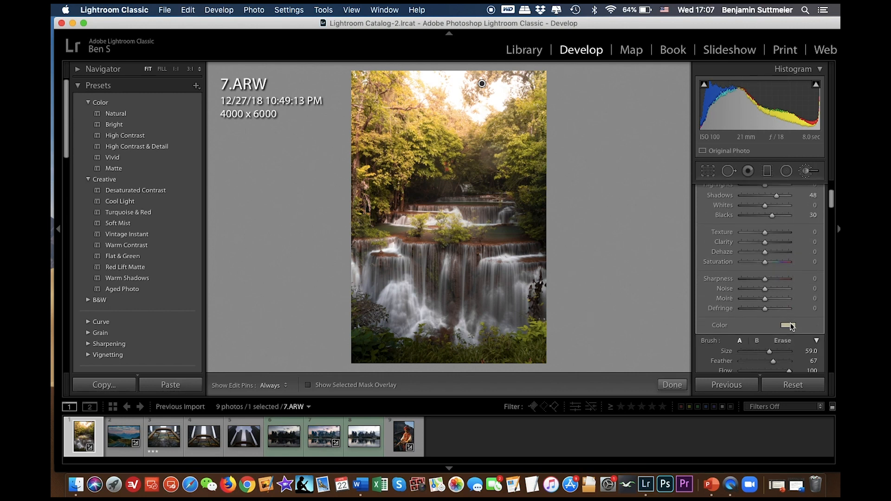
click(788, 325)
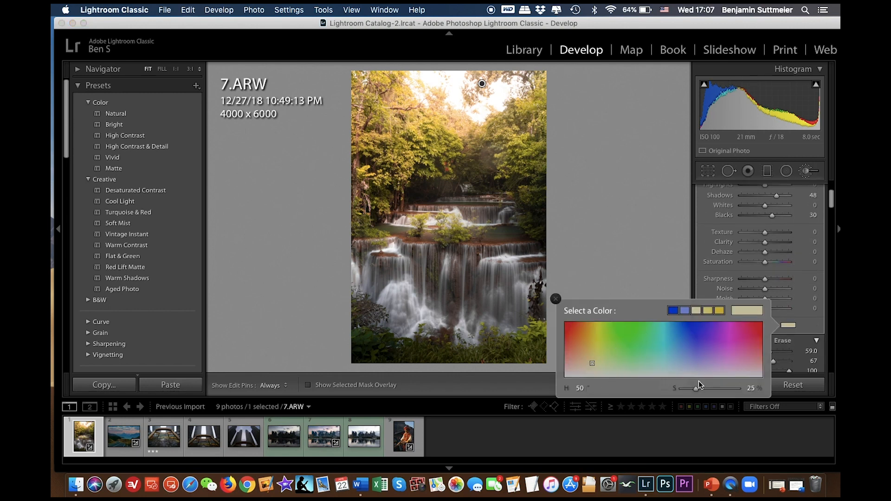
drag(696, 392, 657, 392)
click(720, 309)
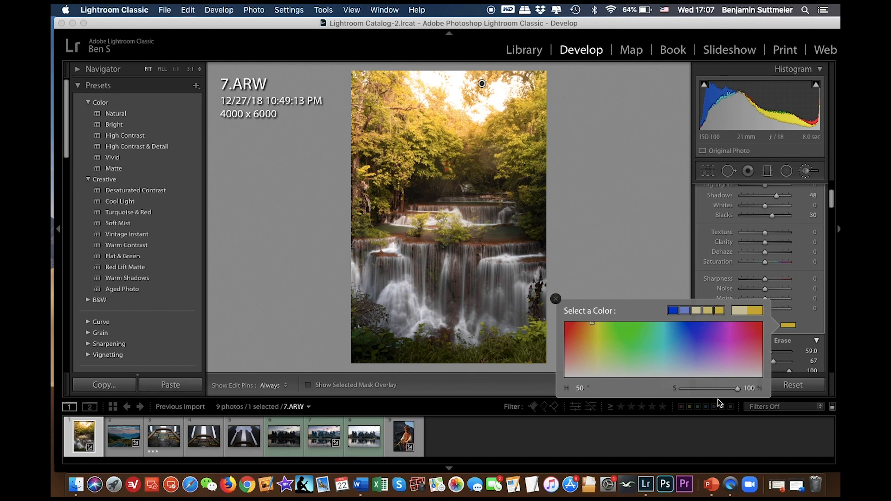
drag(739, 389, 695, 389)
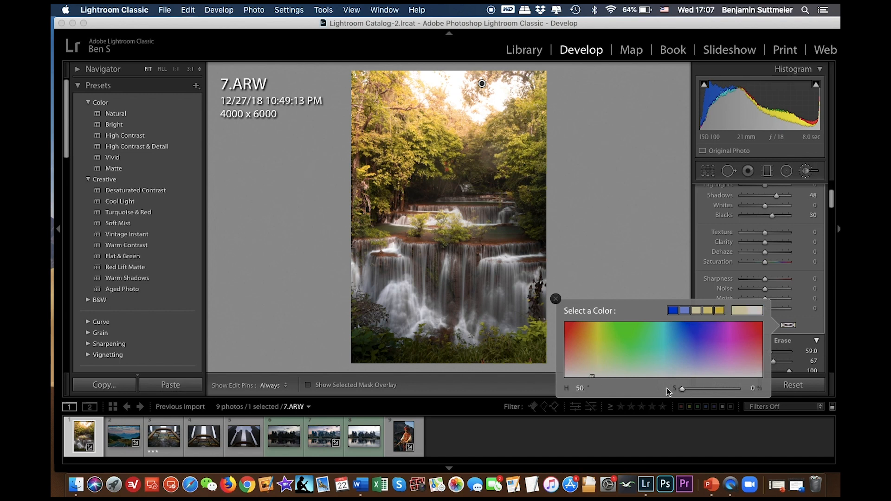
drag(684, 388, 685, 388)
drag(684, 389, 687, 389)
click(556, 299)
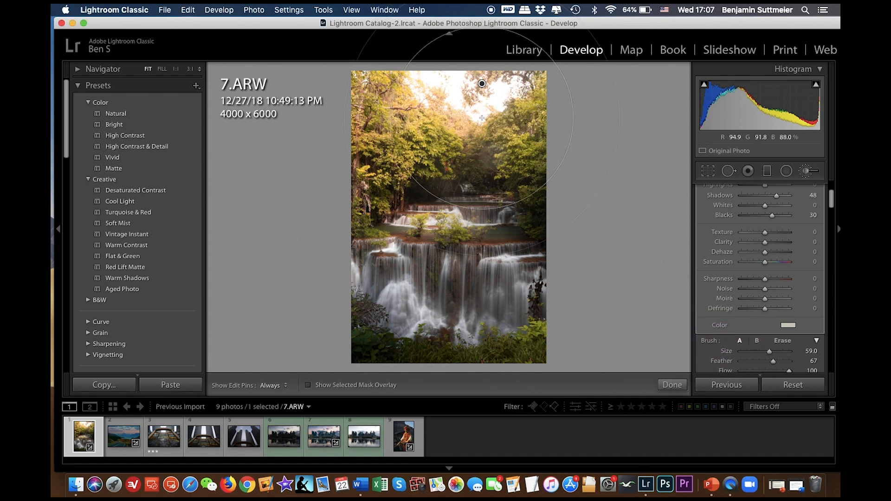
Try an extra dab just below the sky and undo it, move the brush pin slightly right, and finish brushing
click(481, 118)
key(super+z)
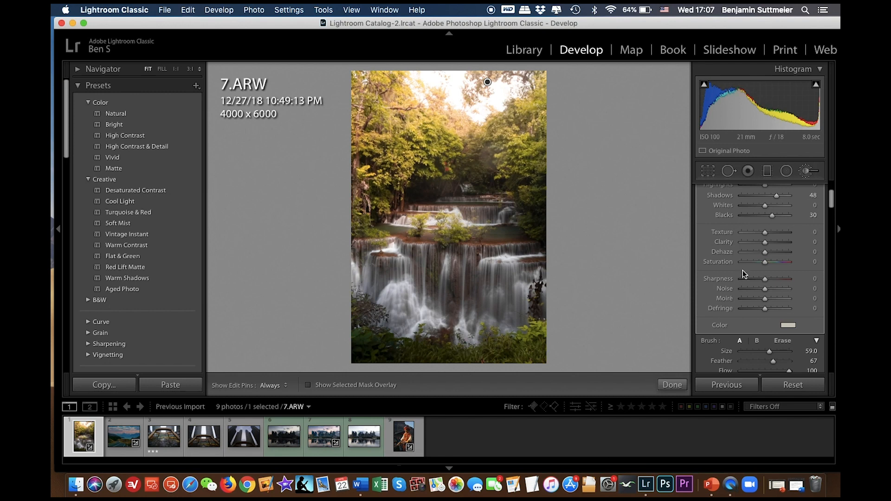
scroll(743, 271, down, 2)
scroll(743, 270, down, 1)
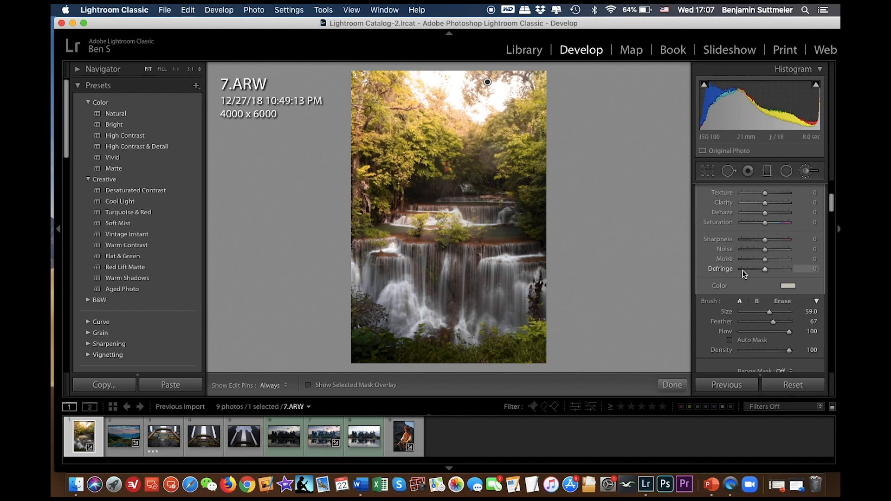
click(806, 173)
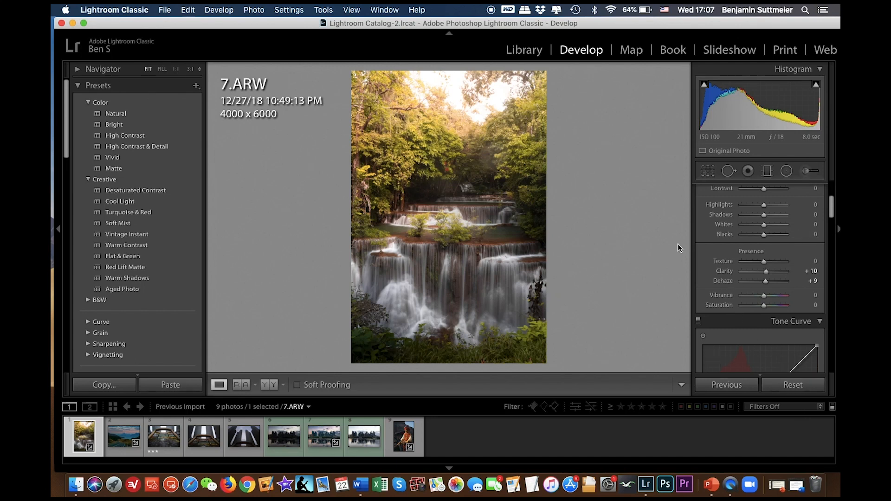
Compare the edited waterfall photo with its unedited version several times
key(backslash)
key(backslash)
key(backslash)
key(backslash)
key(backslash)
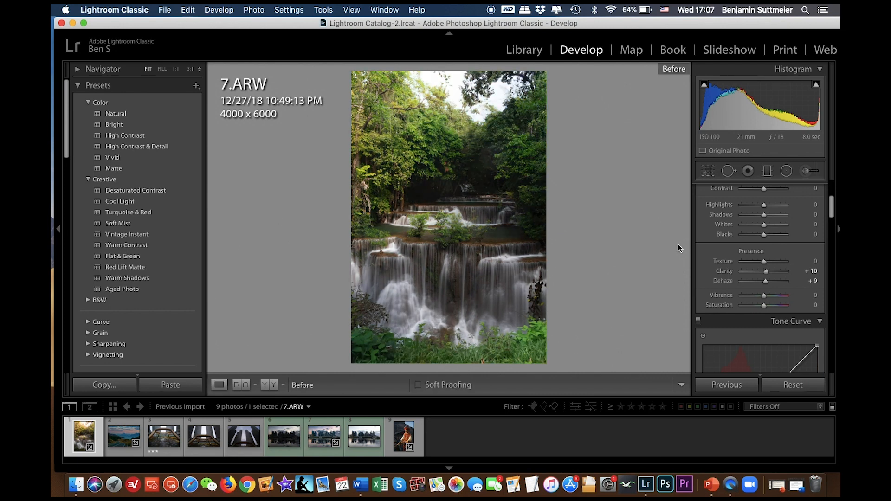
key(backslash)
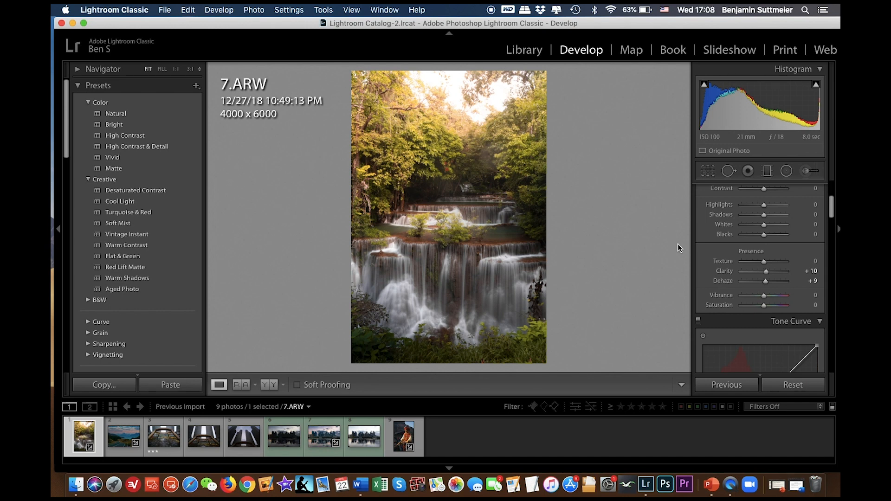
key(backslash)
key(backslash)
key(backslash)
key(backslash)
Open the portrait photo 1.ARW and lower its Vibrance to -29, checking it against the original color by undoing and redoing
click(324, 441)
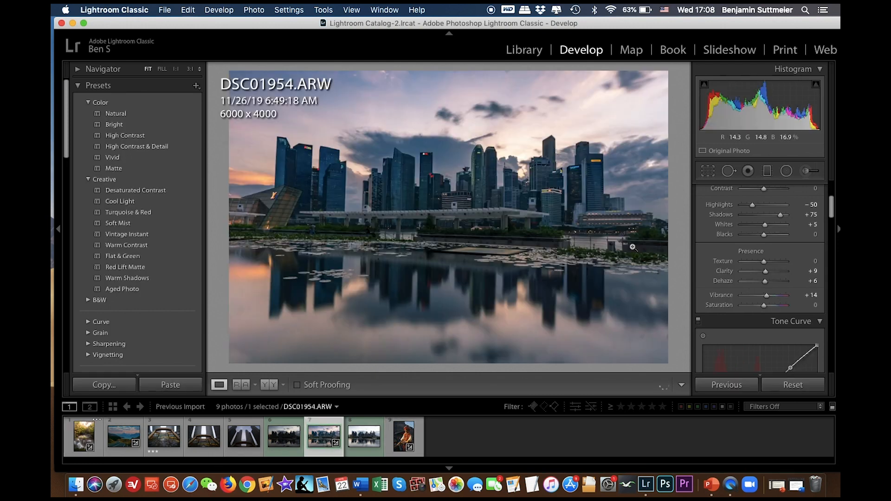
click(404, 436)
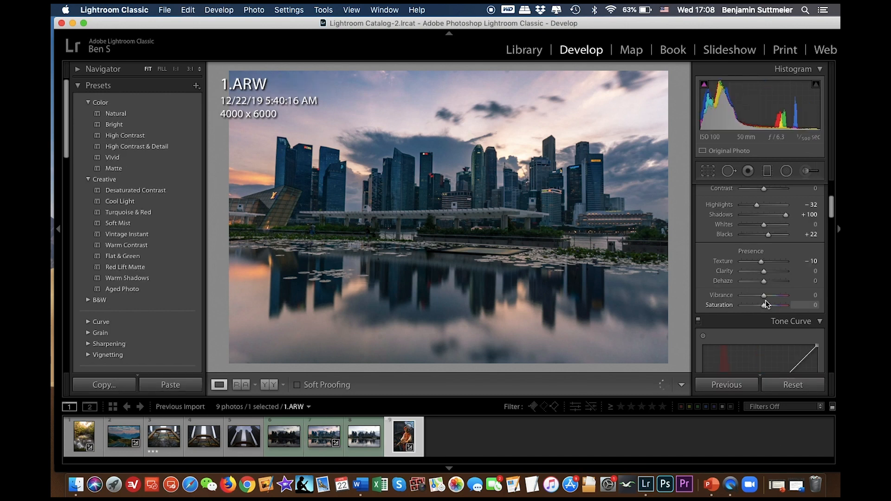
click(402, 440)
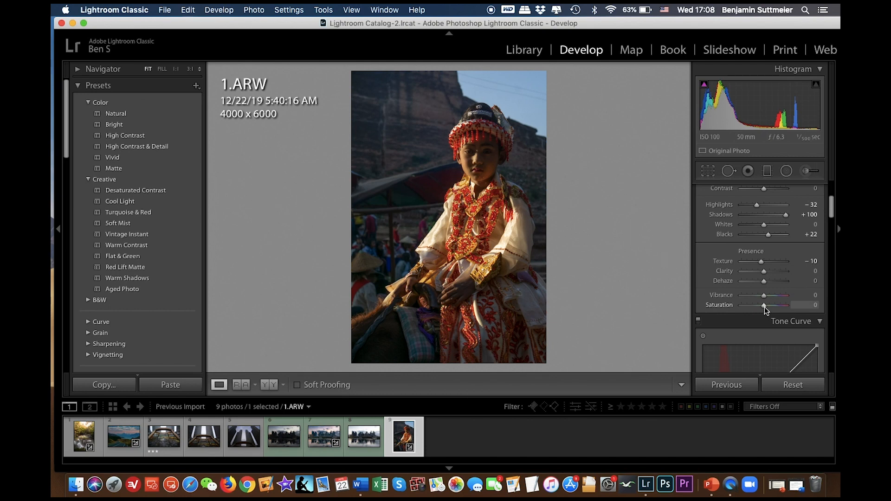
drag(765, 297, 757, 296)
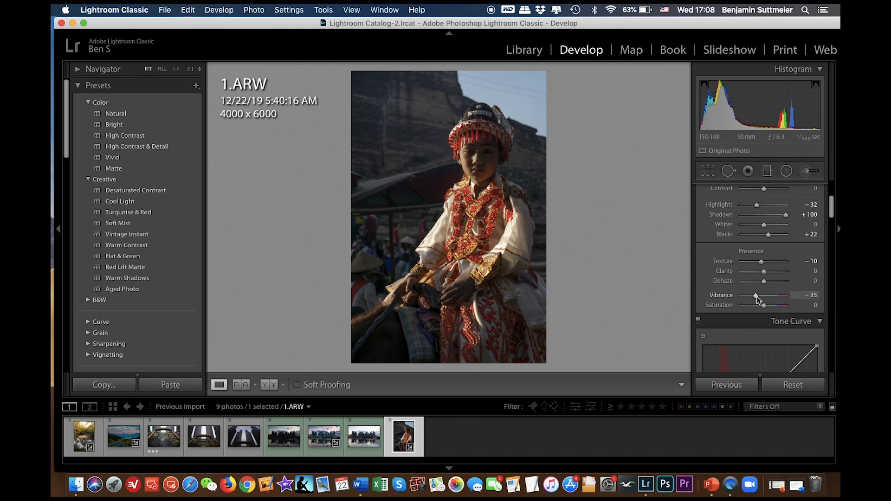
drag(756, 297, 758, 298)
key(super+z)
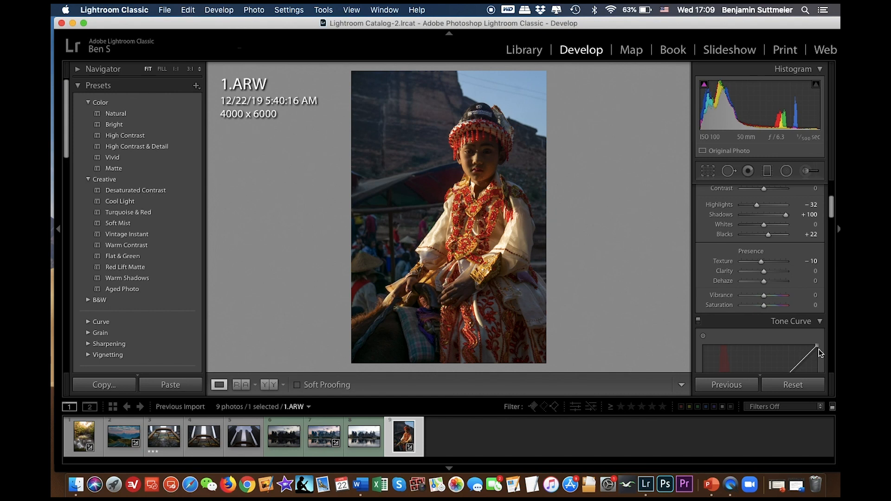
key(super+shift+z)
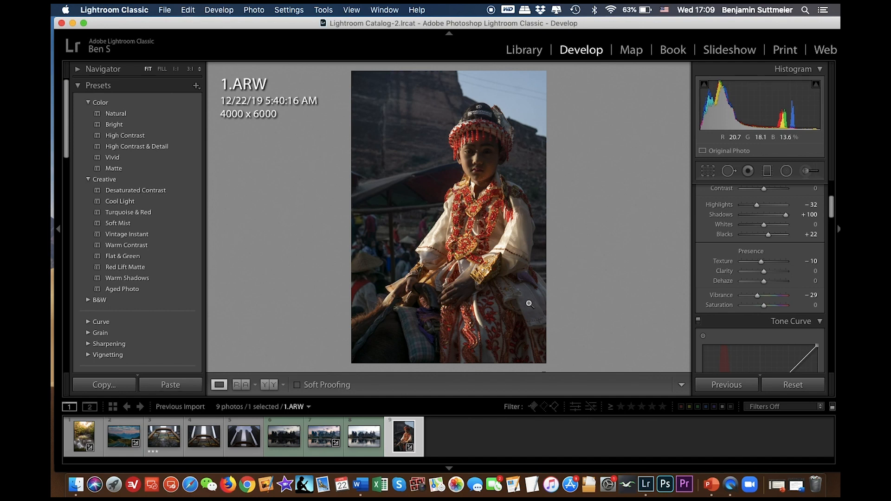
Open the skyline photo DSC01954.ARW and split-tone its highlights with Hue 299 and Saturation 6
click(323, 437)
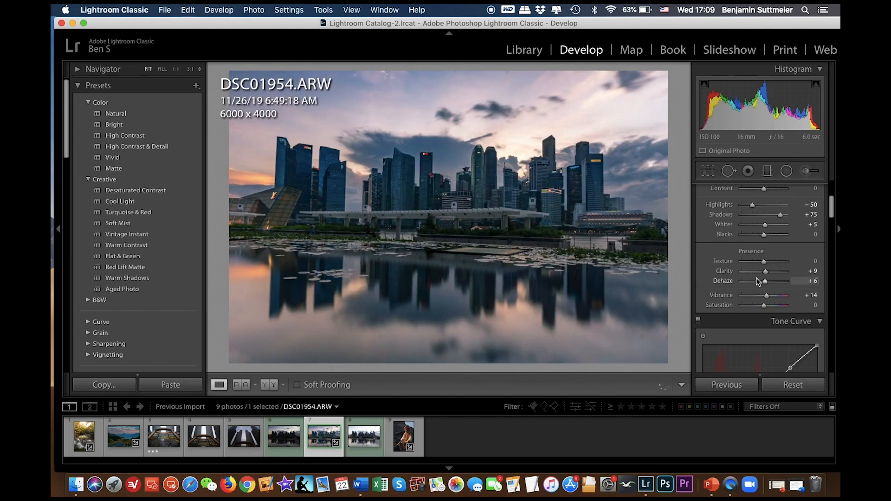
scroll(738, 297, down, 10)
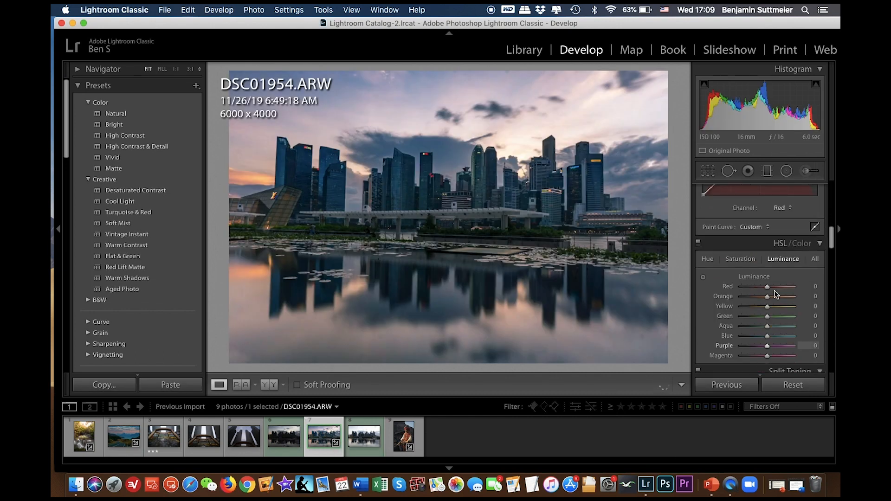
scroll(767, 325, down, 6)
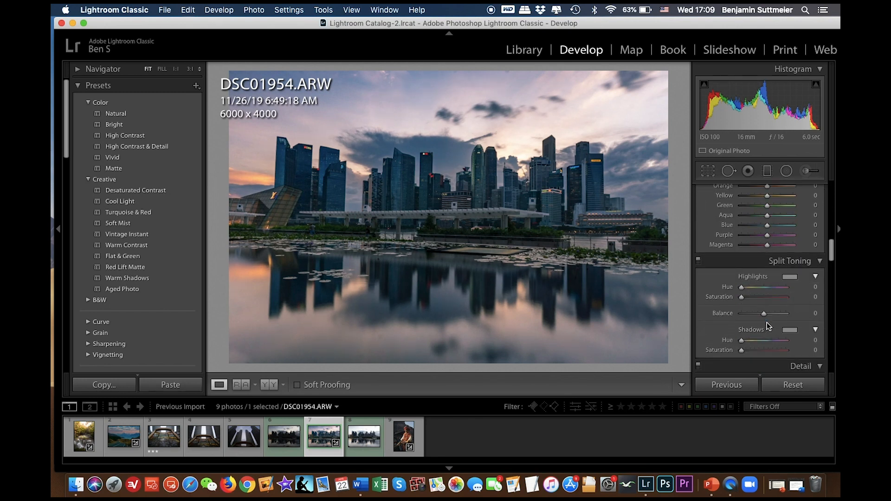
scroll(807, 282, down, 1)
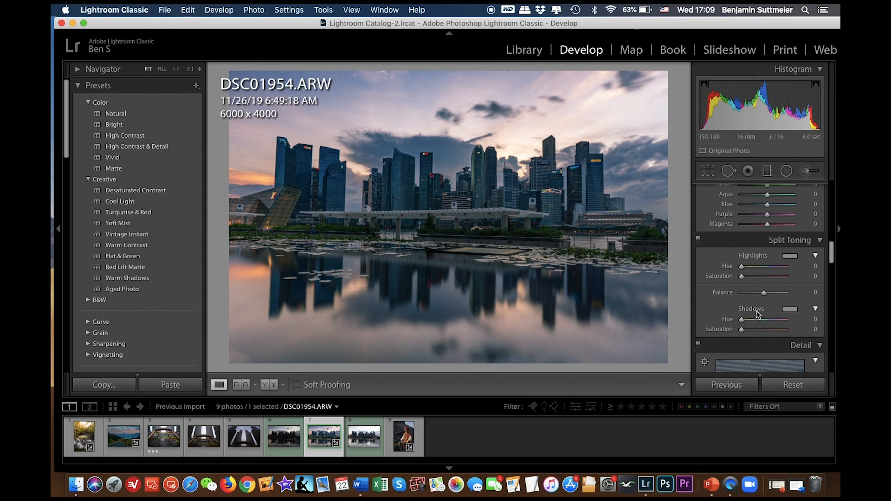
key(alt)
key(alt)
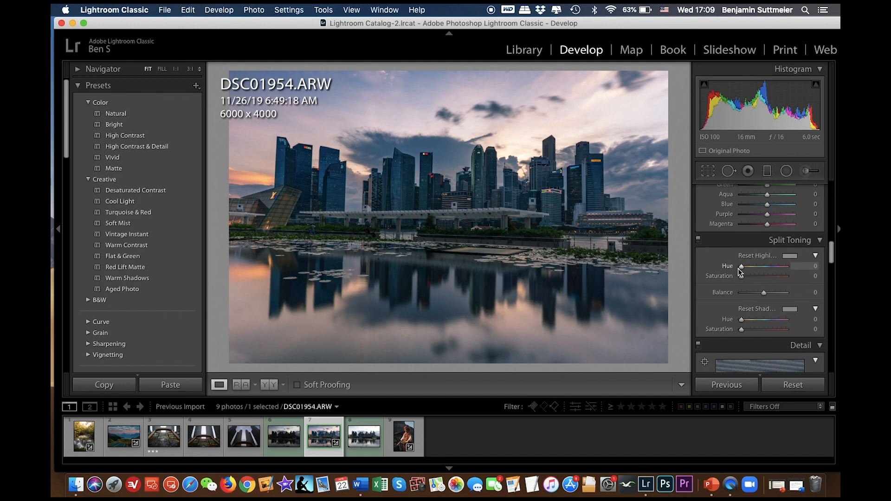
drag(743, 268, 778, 269)
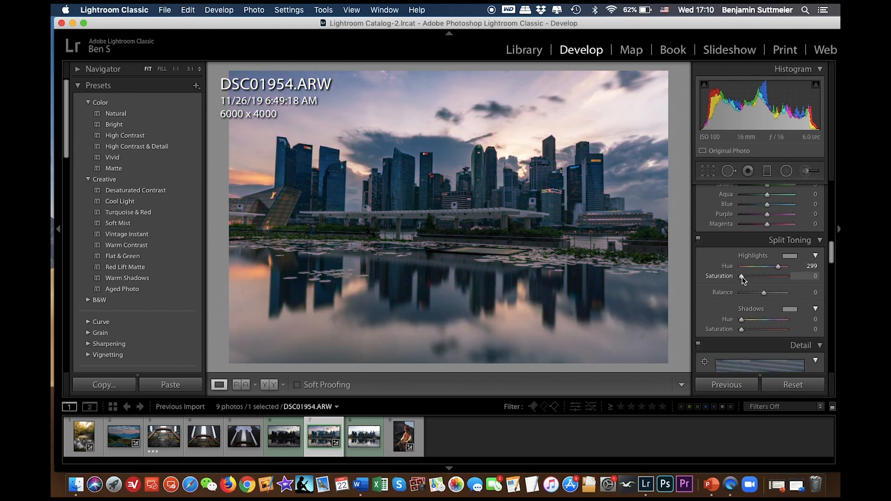
mouse_move(742, 277)
mouse_down()
mouse_move(754, 278)
mouse_move(745, 278)
mouse_up()
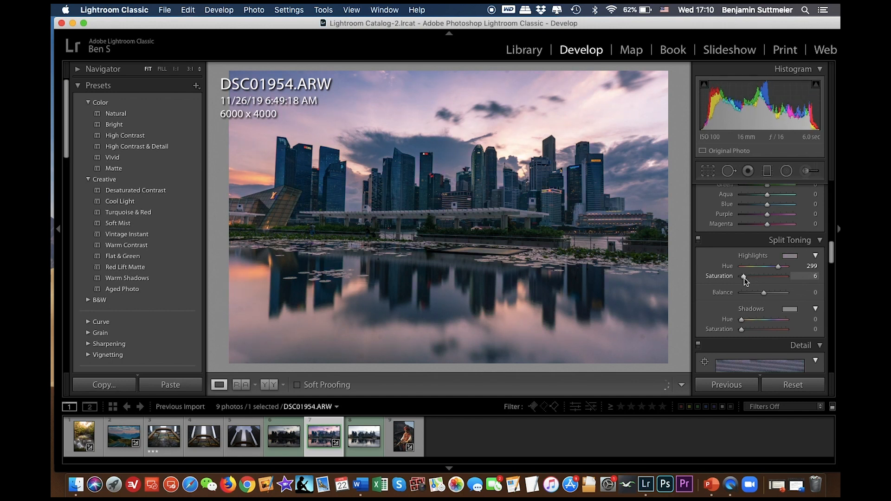
Try the split-toning highlights at Saturation 0 to compare the tint, and undo that change
click(812, 277)
text(0)
key(Return)
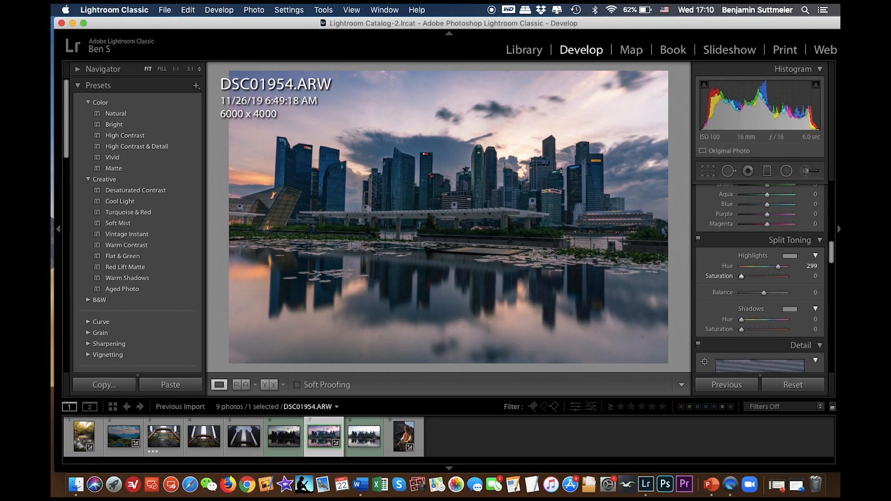
key(super+z)
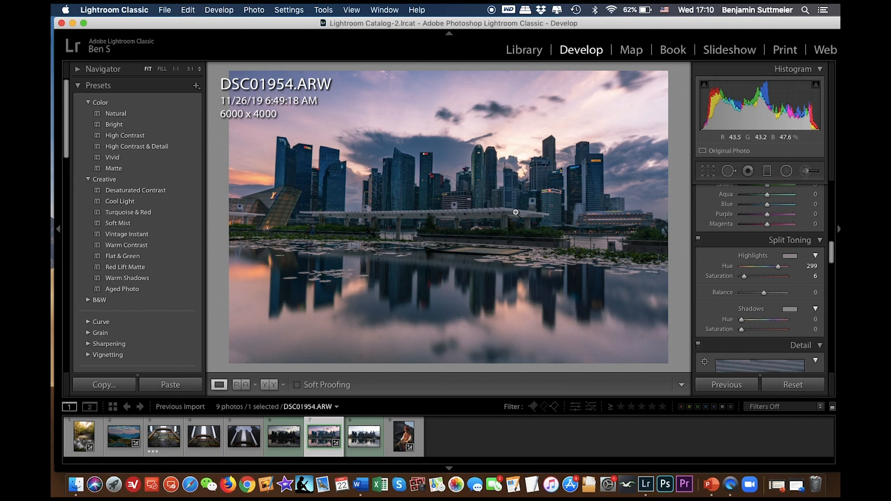
Split-tone the skyline photo's shadows with Hue 169 and Saturation 5
key(alt)
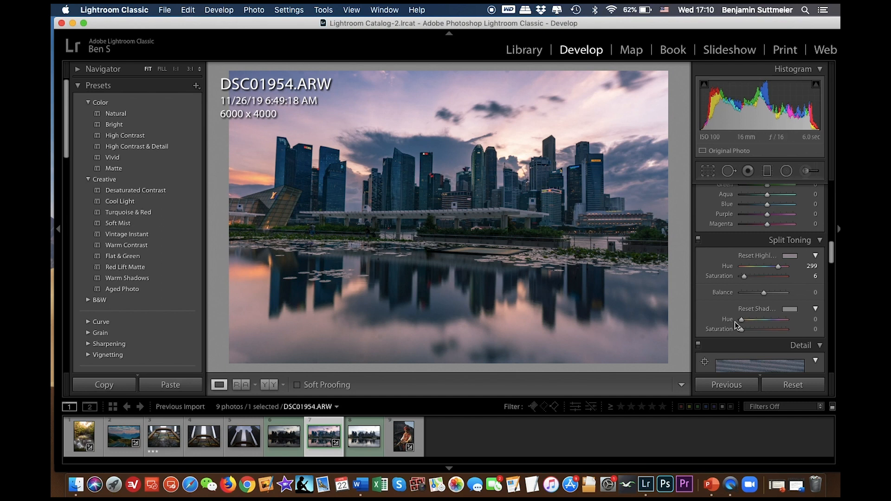
key(alt)
drag(742, 322, 762, 319)
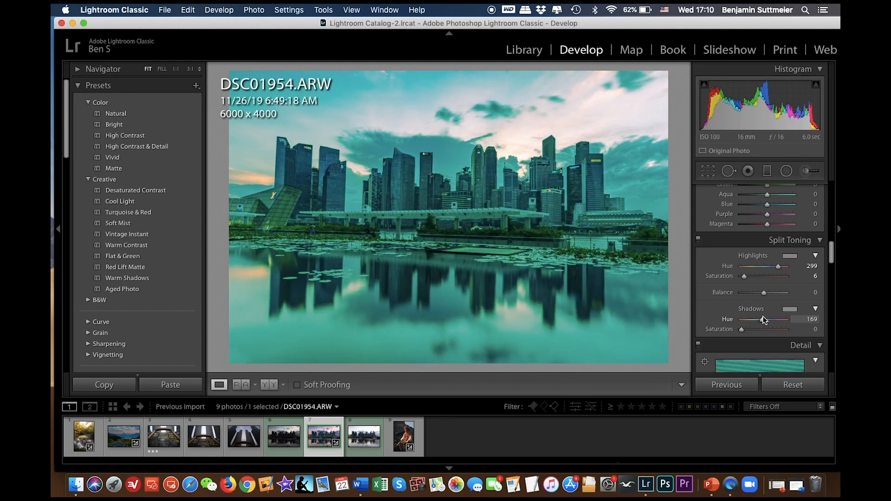
drag(763, 317, 744, 329)
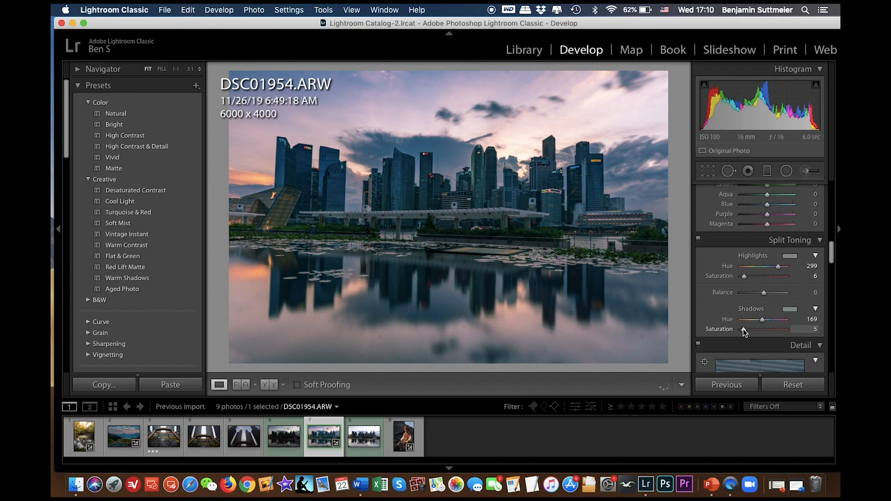
mouse_move(744, 329)
mouse_down()
mouse_move(753, 327)
mouse_move(744, 330)
mouse_up()
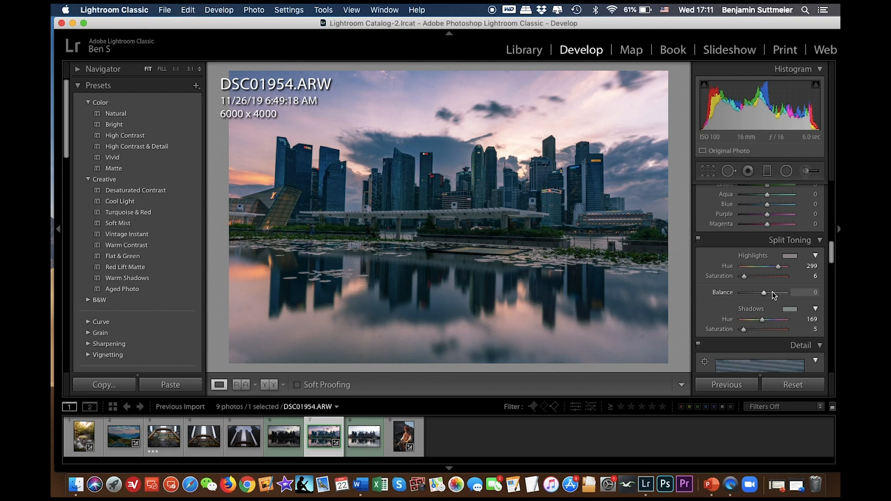
Try the split-toning Balance at +100 and +5, and undo the balance change
drag(764, 294, 811, 295)
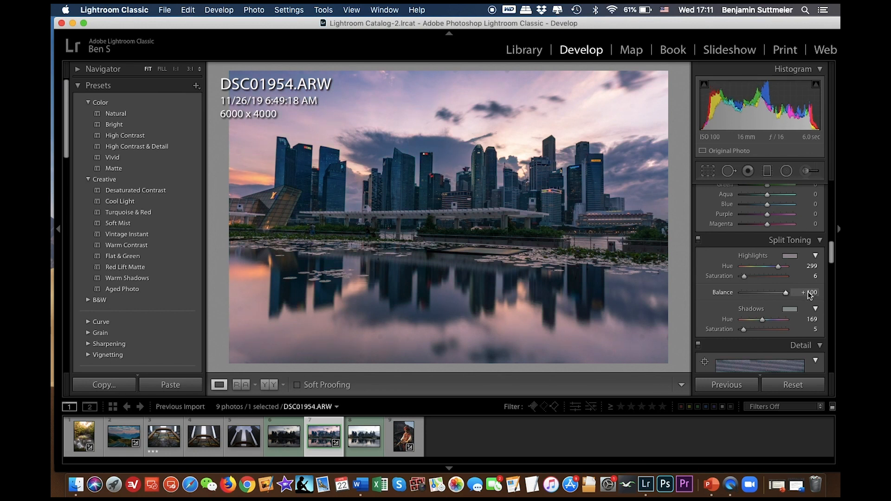
drag(787, 292, 764, 297)
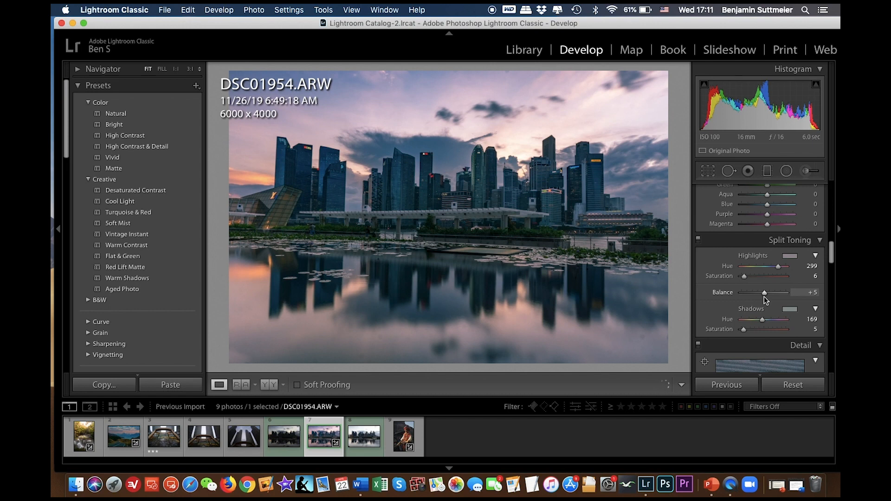
key(cmd+z)
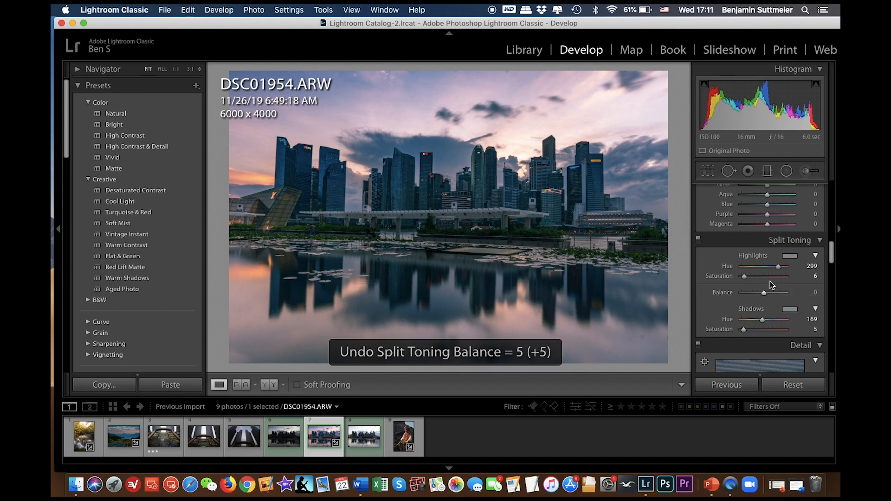
Examine the skyline photo's fine detail at 1:1, from the water's edge to the skyscraper facades above the walkway roof
scroll(771, 278, down, 5)
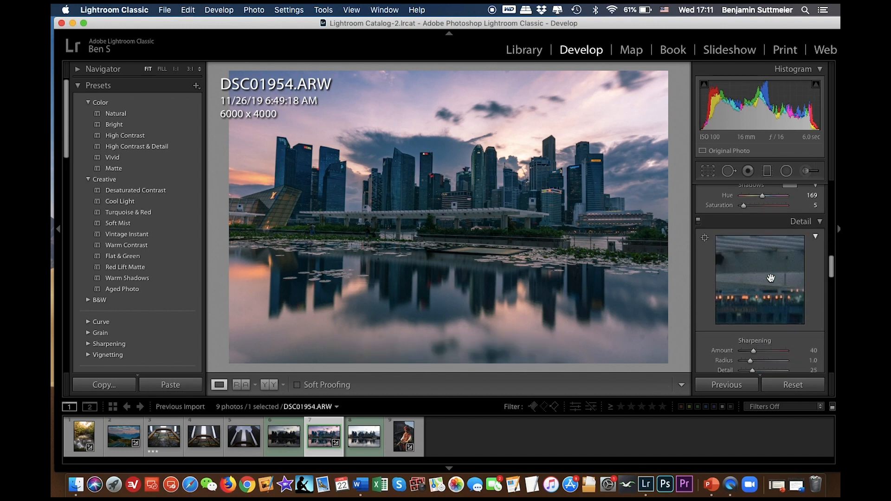
scroll(770, 278, down, 3)
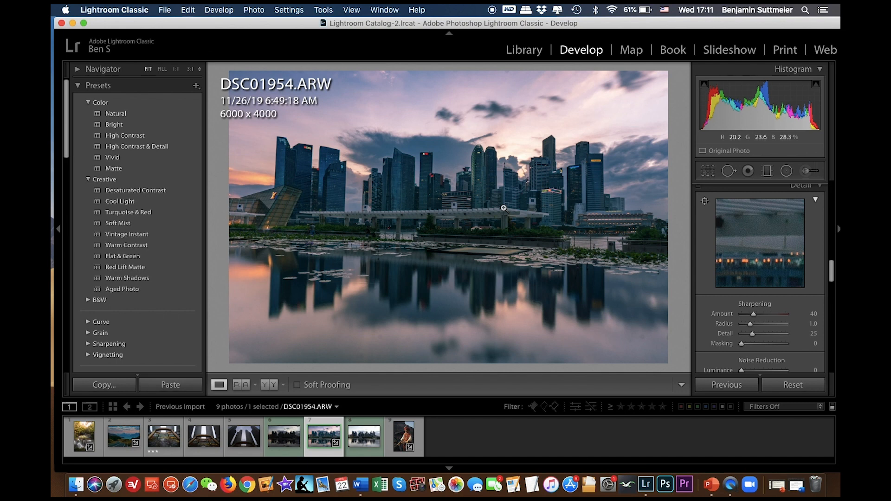
key(z)
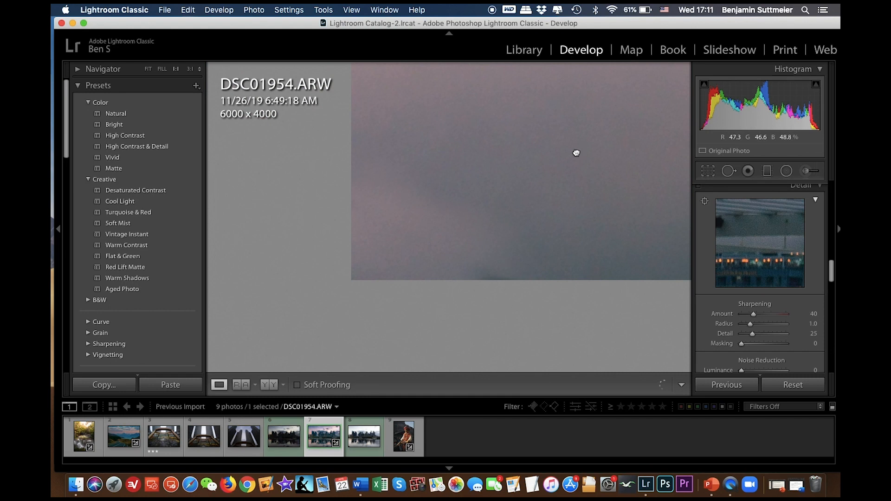
drag(576, 151, 408, 328)
drag(539, 191, 377, 358)
drag(439, 298, 492, 169)
drag(546, 138, 358, 348)
drag(559, 126, 480, 268)
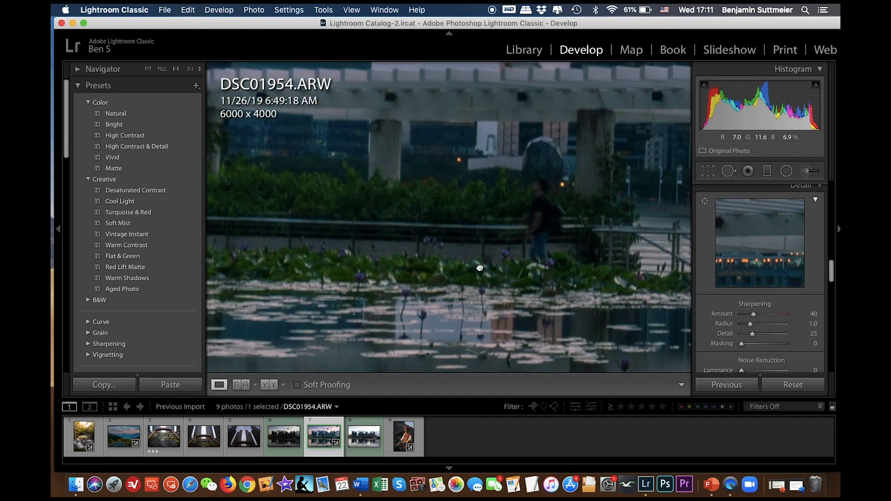
drag(577, 68, 597, 135)
mouse_move(662, 86)
mouse_down()
mouse_move(473, 186)
mouse_move(441, 192)
mouse_up()
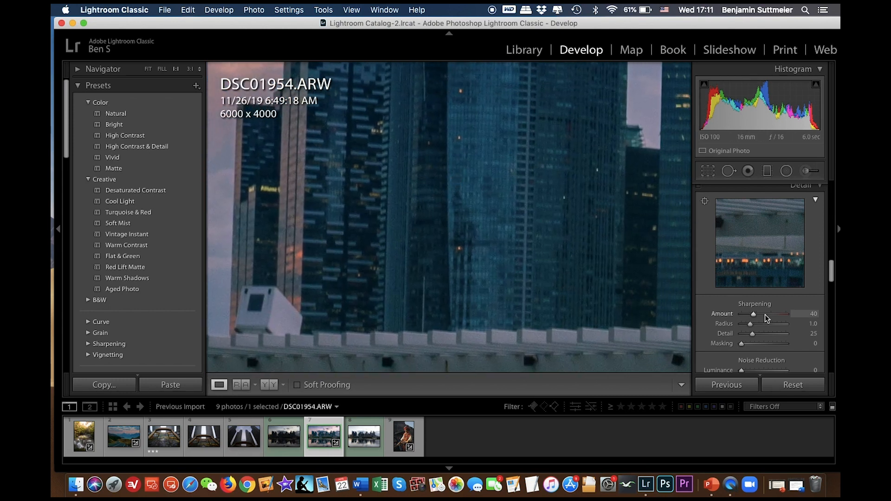
Try the sharpening Amount at 150 and 0 on the buildings, return it to 40, and view the whole skyline
drag(754, 313, 820, 312)
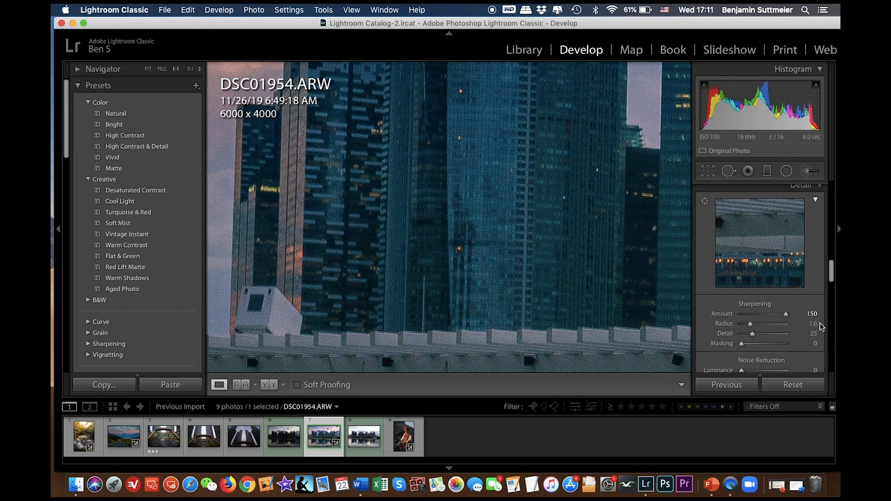
key(super+z)
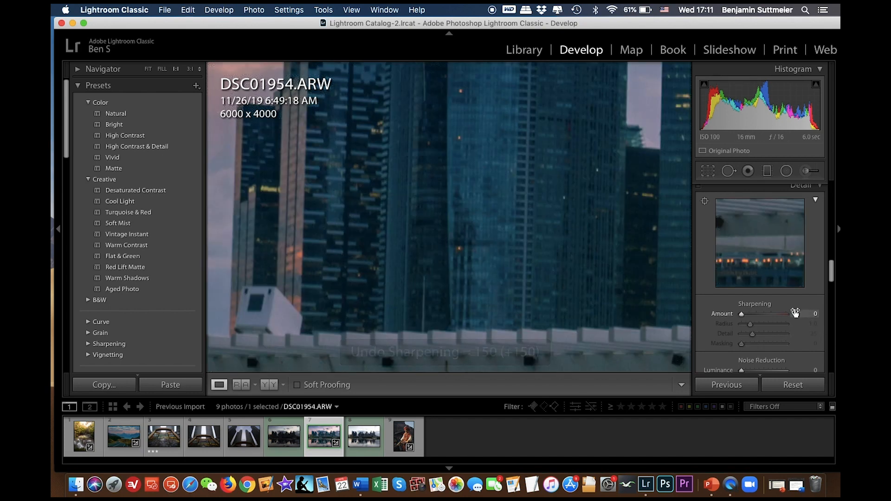
click(810, 314)
text(40)
key(Return)
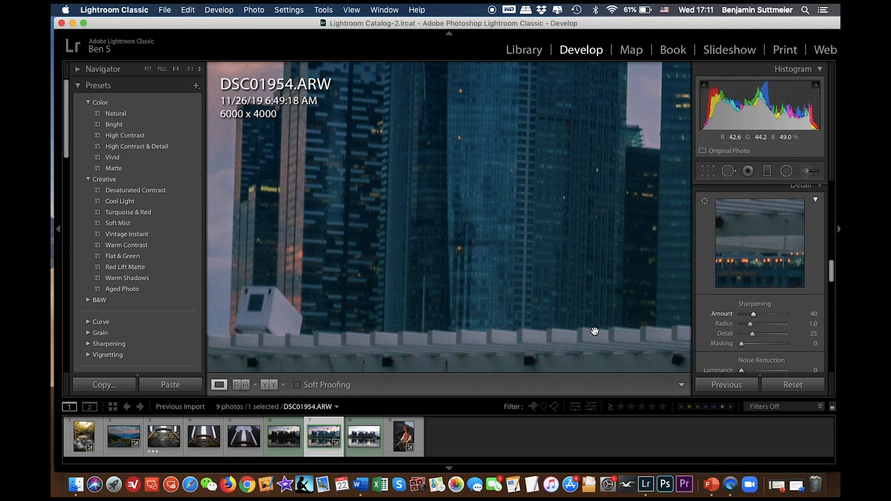
scroll(746, 336, down, 3)
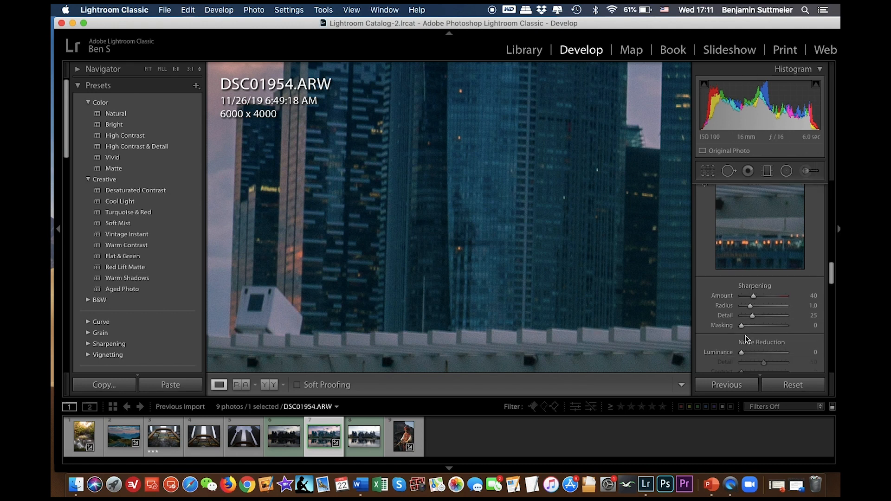
key(z)
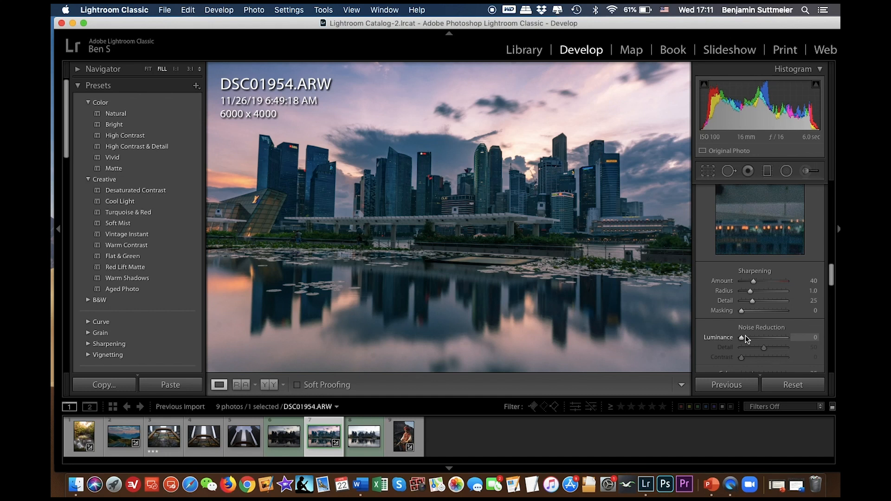
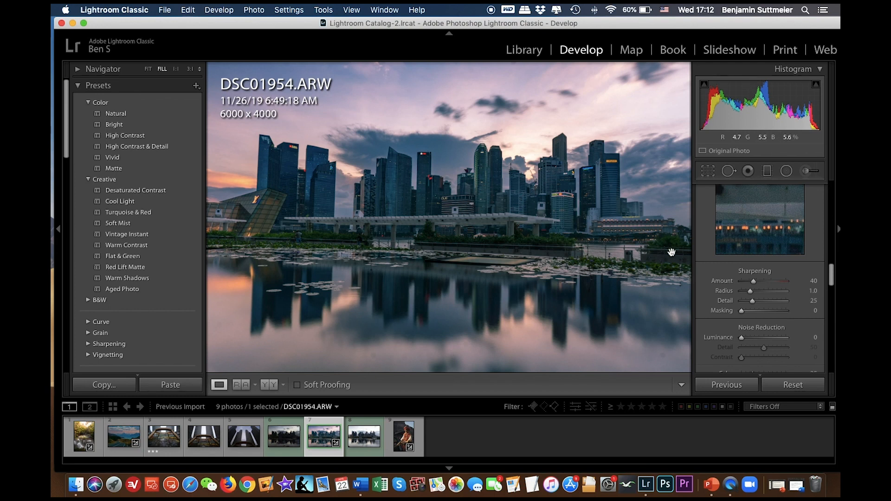
Set the skyline photo's sharpening Masking to 63, checking the edge mask preview up to 100 along the way
key(alt)
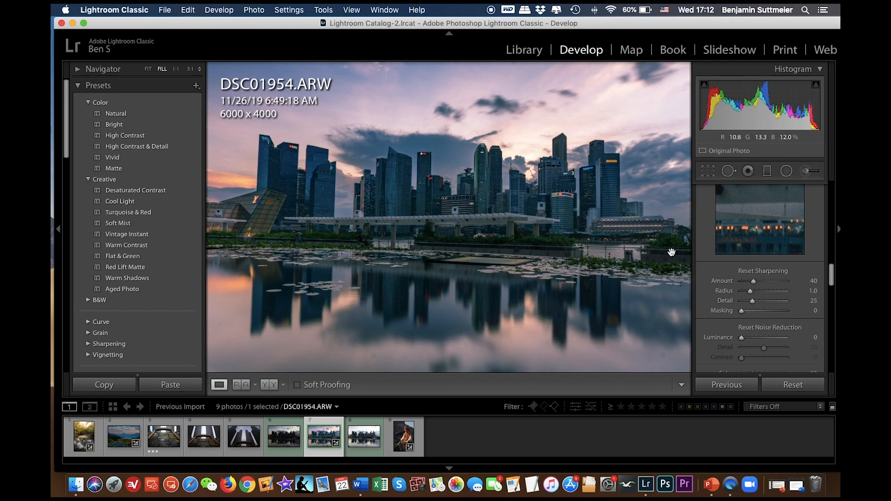
alt+click(741, 310)
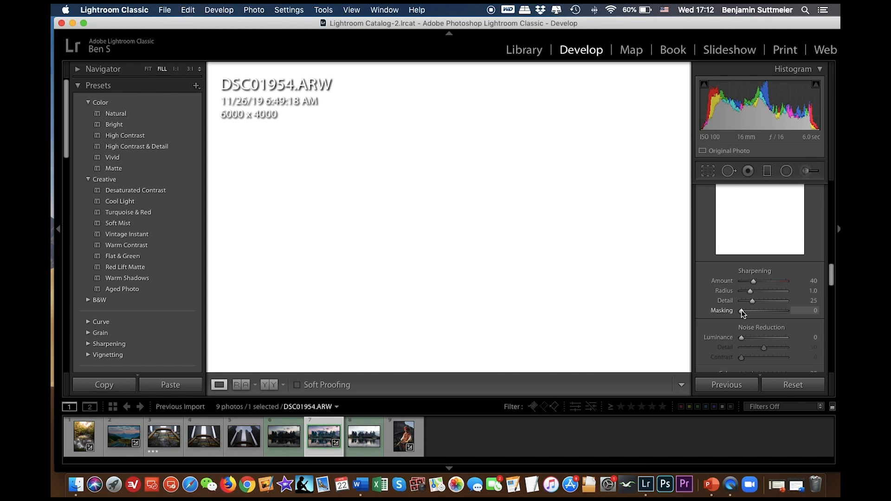
drag(742, 310, 768, 312)
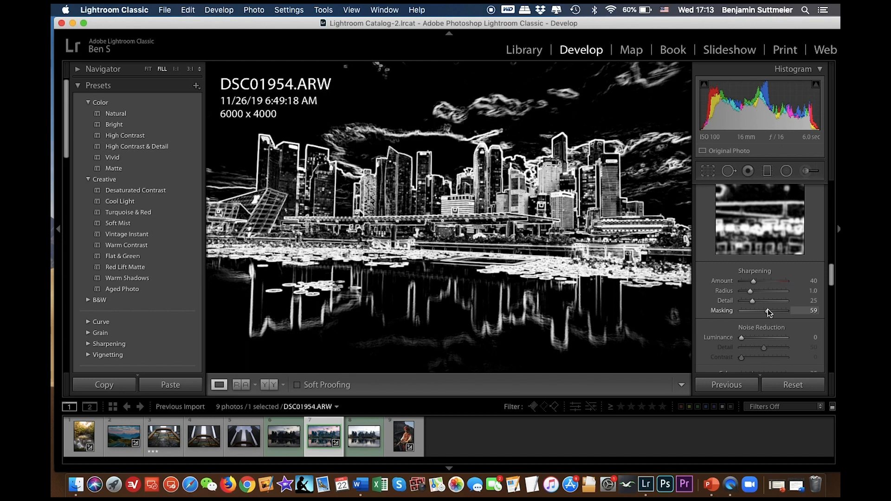
drag(769, 311, 788, 310)
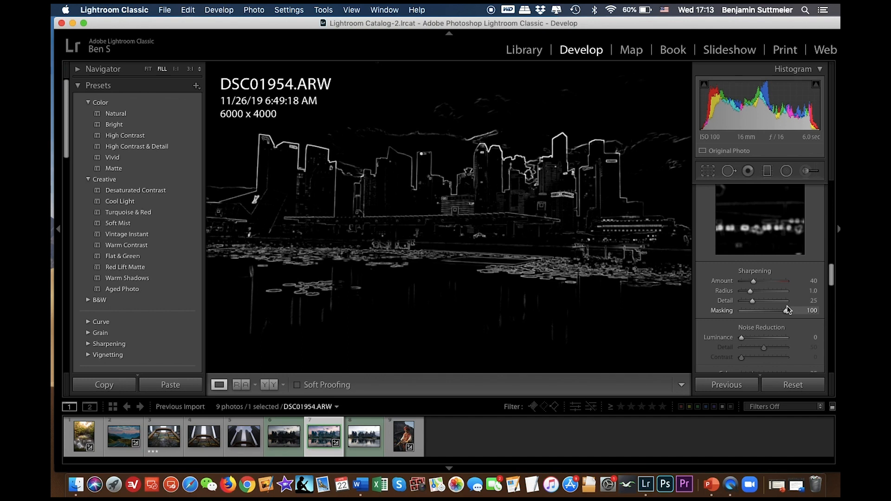
drag(788, 310, 771, 312)
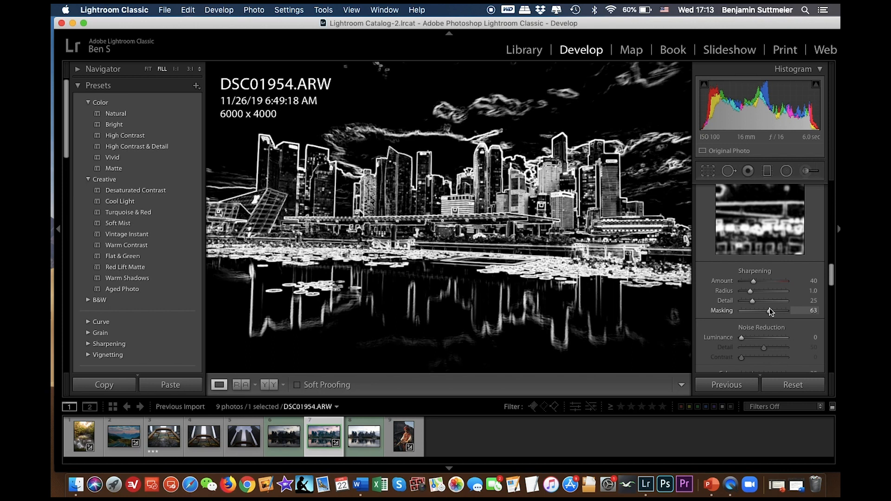
drag(771, 312, 771, 312)
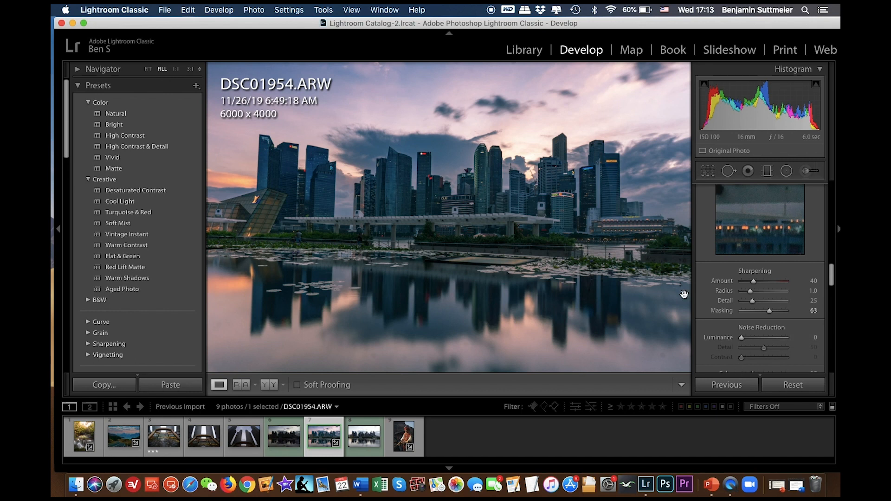
Try Luminance noise reduction at 92 on the buildings at 1:1, and return it to 0
click(485, 204)
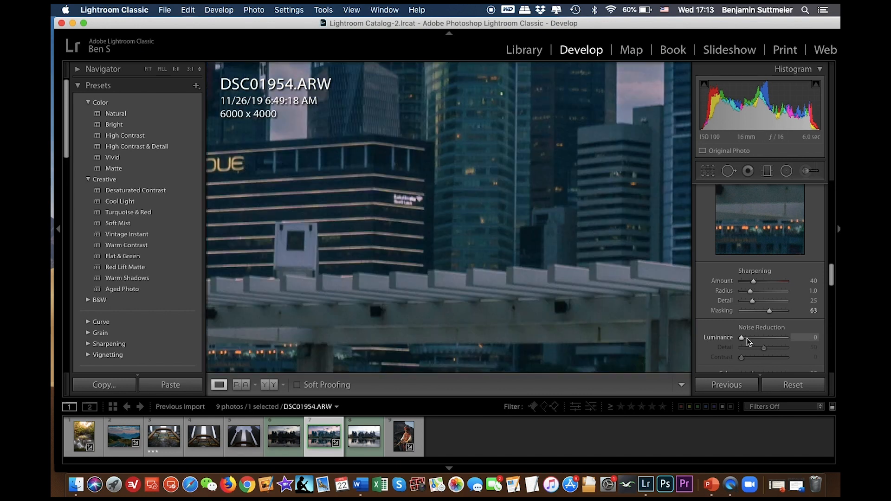
drag(743, 338, 775, 338)
drag(776, 338, 784, 338)
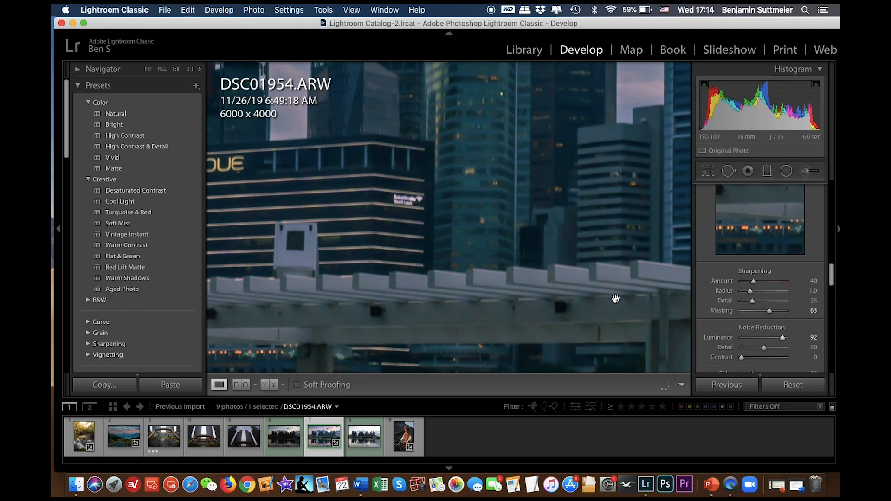
click(814, 338)
click(814, 339)
click(814, 337)
click(813, 338)
text(0)
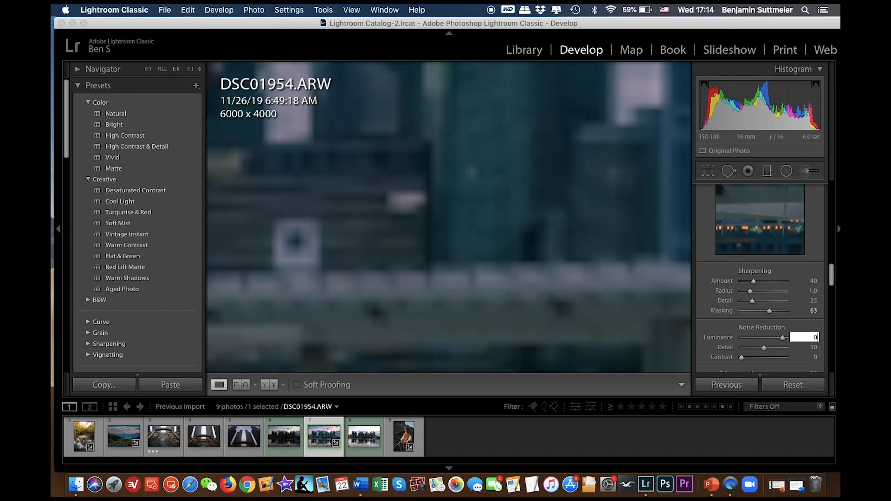
key(Return)
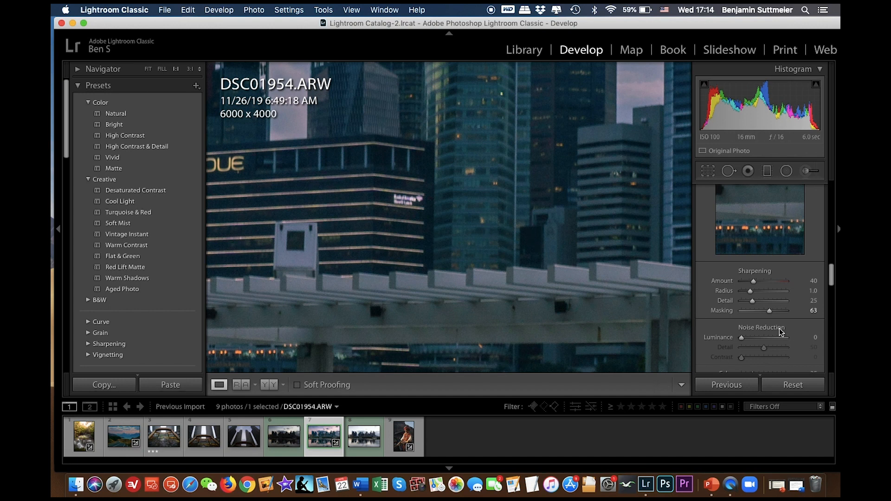
Compare the buildings with and without the Luminance smoothing using undo and redo, finish at 0, and view the whole photo
key(super+z)
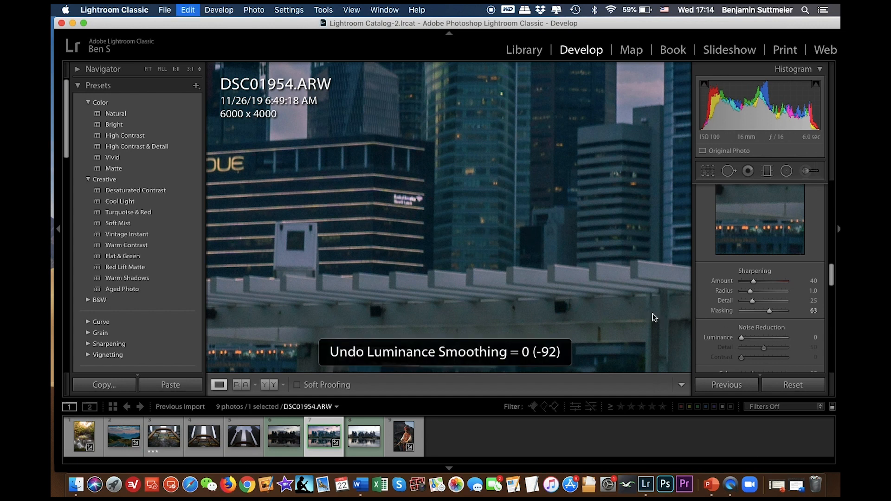
key(super+shift+z)
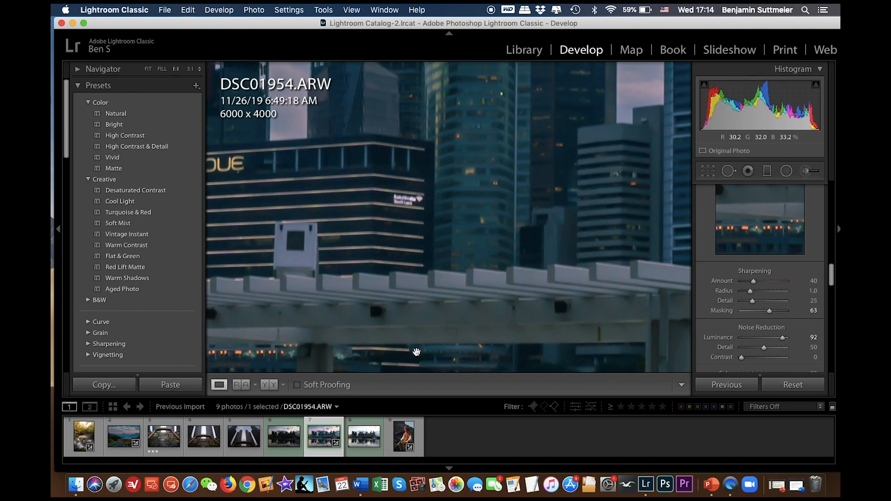
key(cmd+z)
click(812, 338)
text(0)
key(Return)
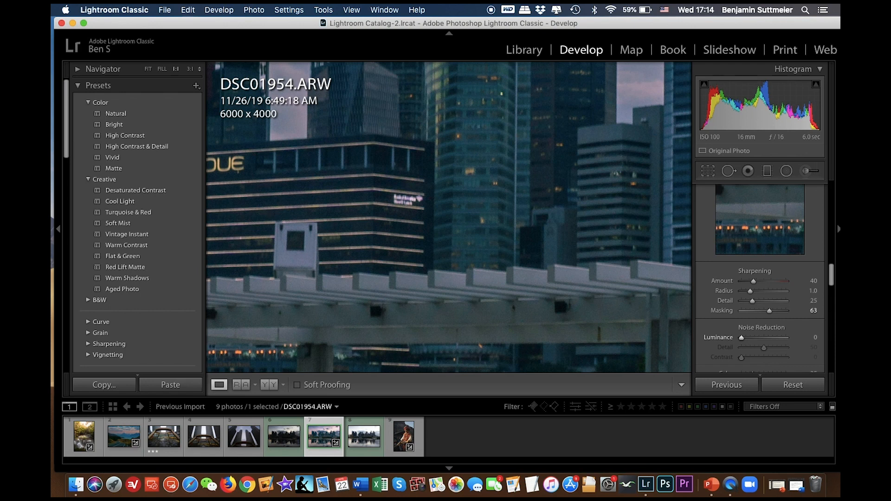
key(z)
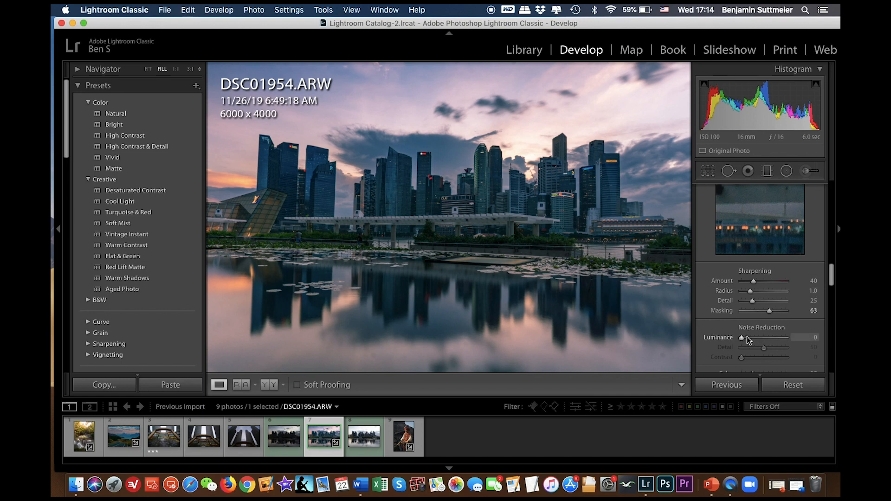
Examine the upper-right corner of the sky at 1:1 for noise, and return to the whole photo
click(678, 69)
drag(650, 91, 503, 191)
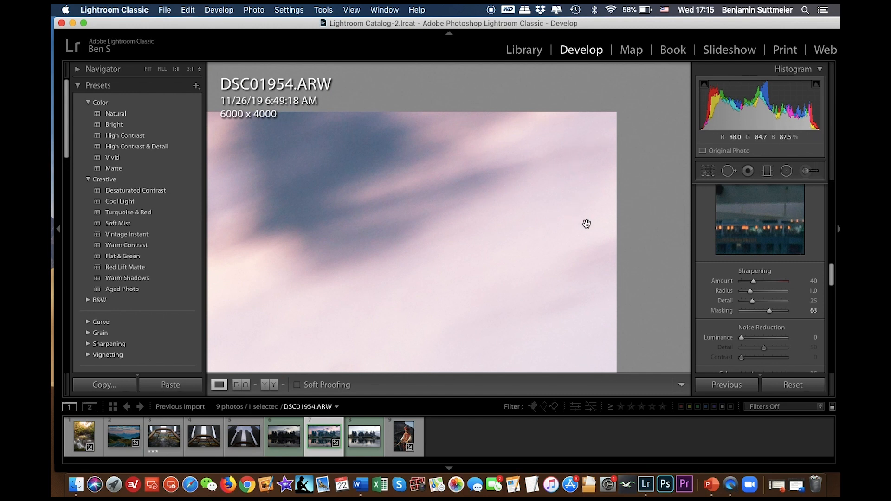
drag(579, 147, 602, 137)
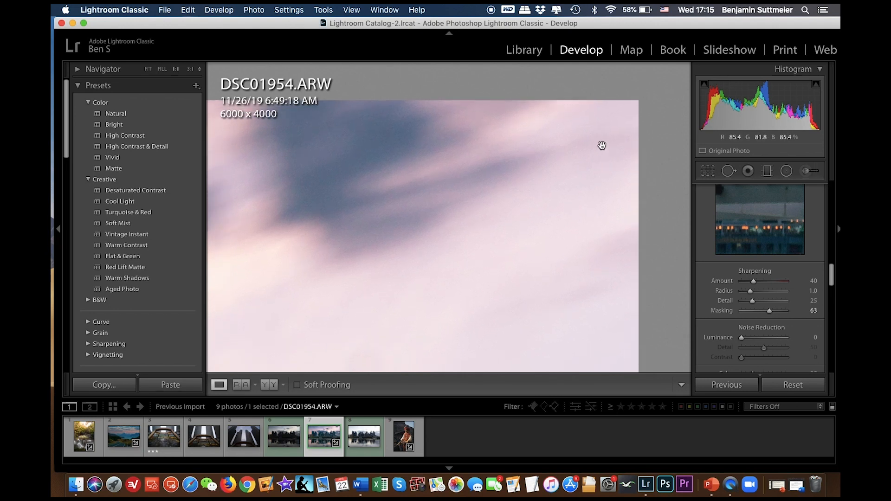
click(597, 199)
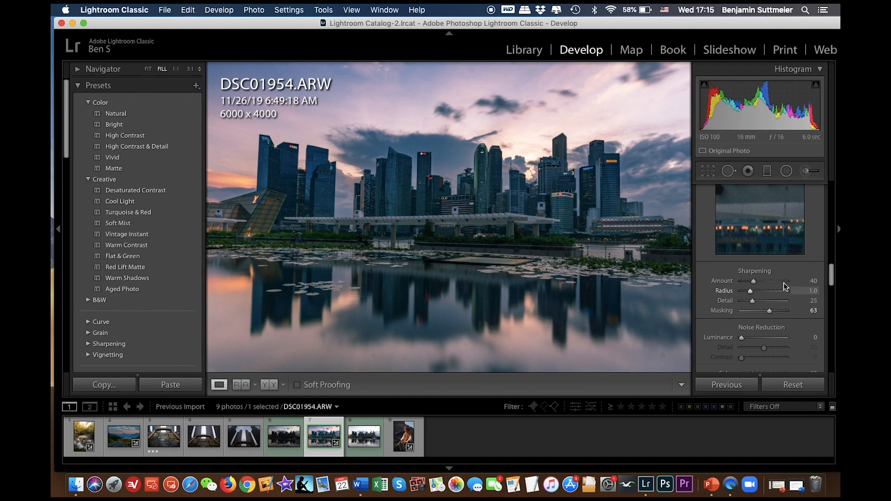
Switch the lens profile corrections off and back on to compare, and check the lens Make and Model choices
scroll(785, 286, down, 6)
scroll(786, 283, down, 3)
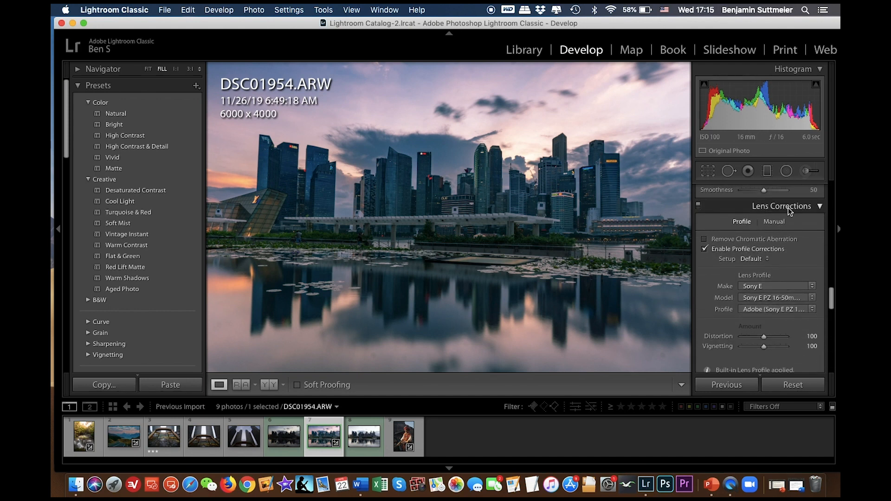
click(705, 251)
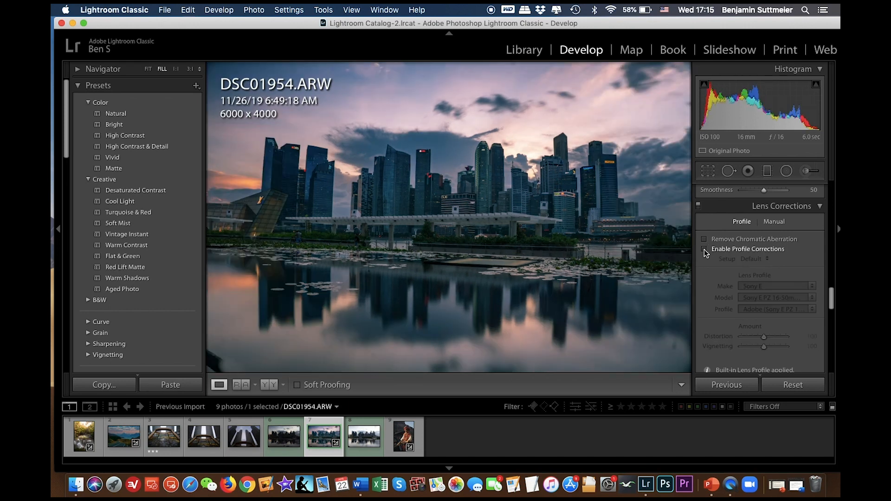
click(704, 250)
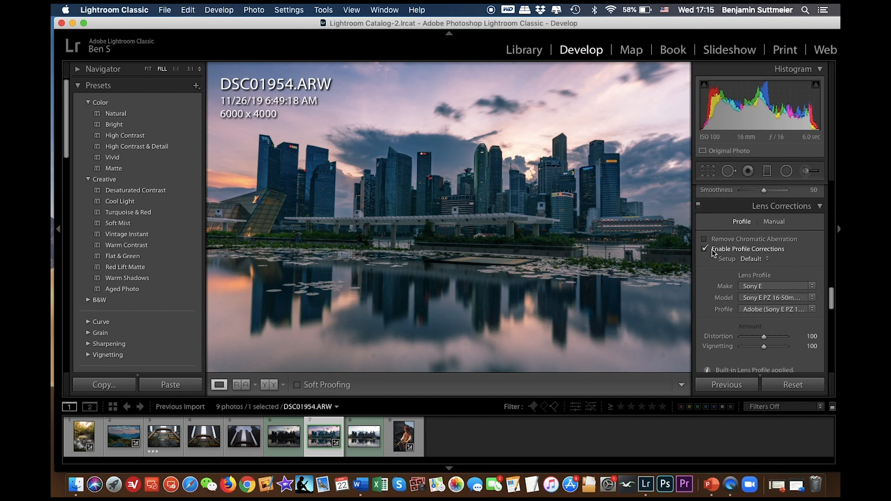
click(753, 287)
click(753, 286)
click(753, 298)
click(753, 297)
Enable Remove Chromatic Aberration for the skyline photo, toggling it once to compare the result
click(705, 239)
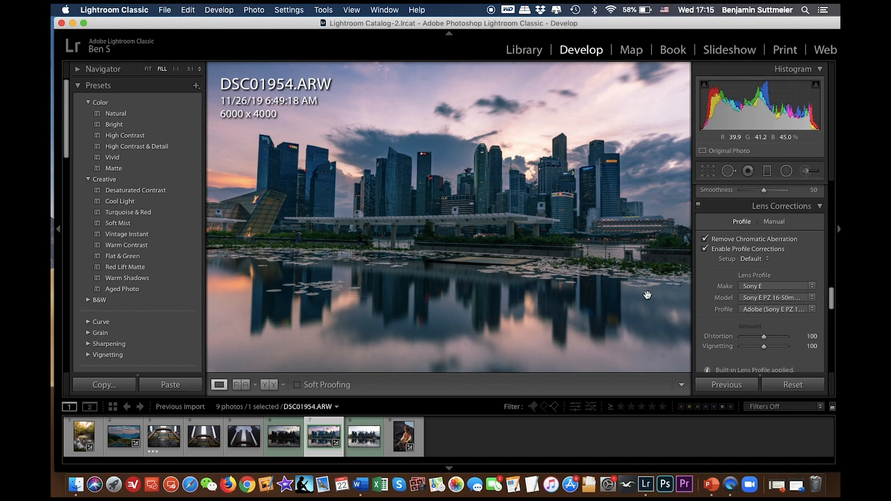
click(721, 241)
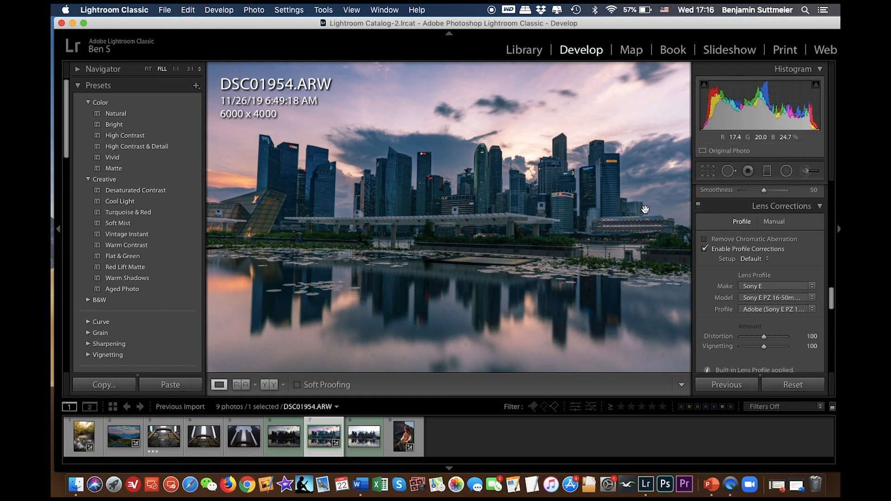
click(732, 241)
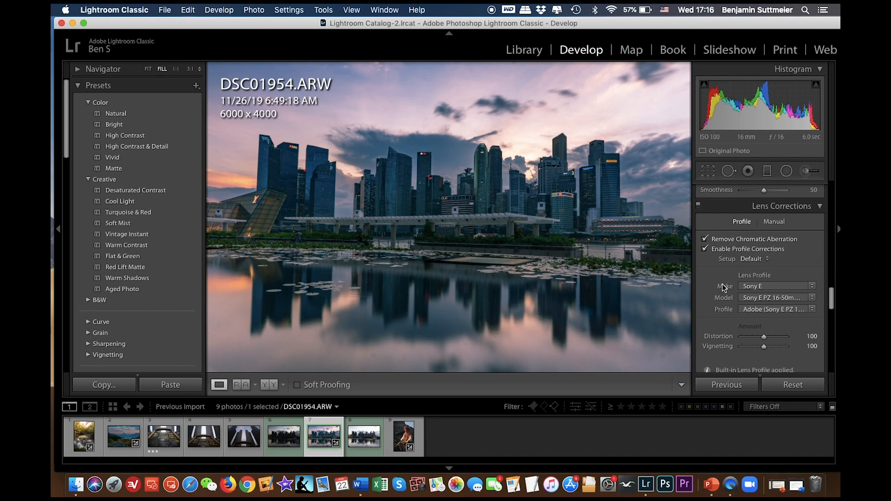
Try Upright perspective correction and a Vertical transform adjustment on the skyline, and turn Upright off
scroll(722, 287, down, 5)
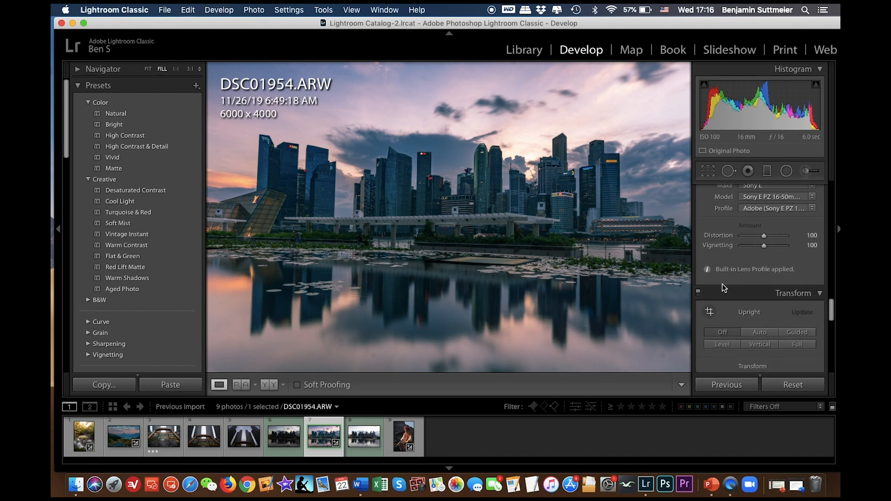
scroll(723, 287, down, 3)
scroll(737, 257, down, 3)
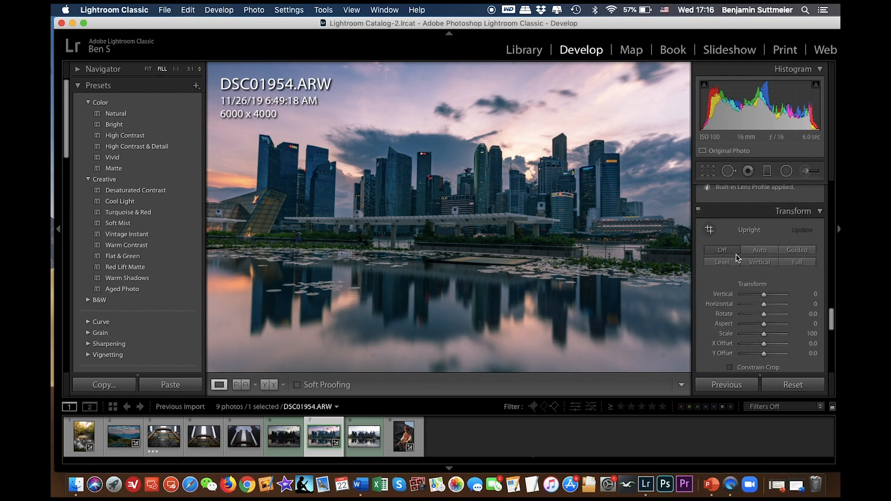
scroll(737, 257, up, 3)
scroll(739, 259, up, 2)
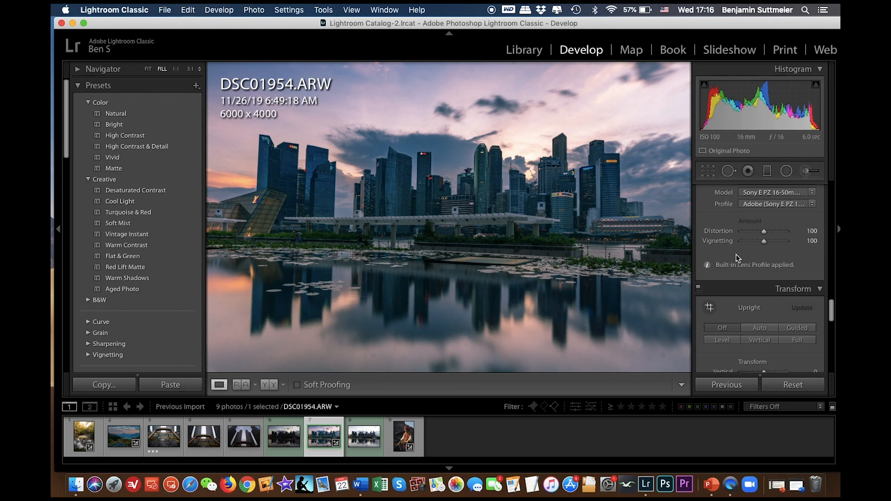
scroll(738, 259, down, 5)
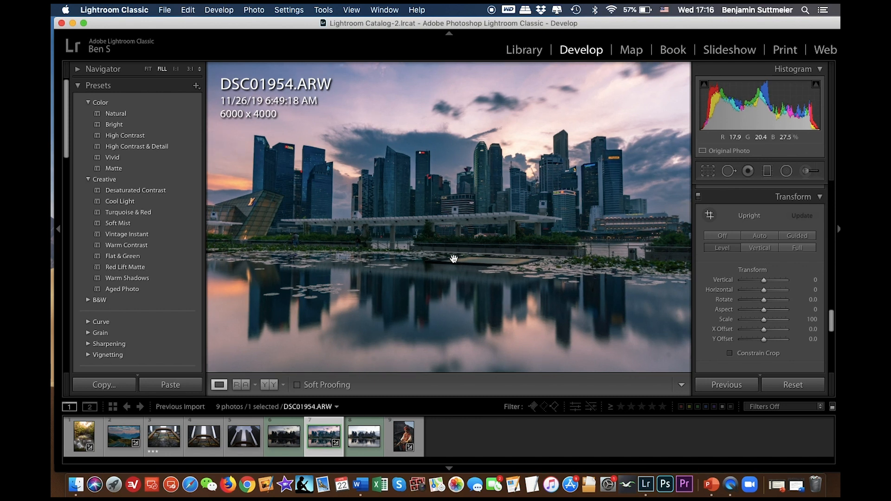
key(super+z)
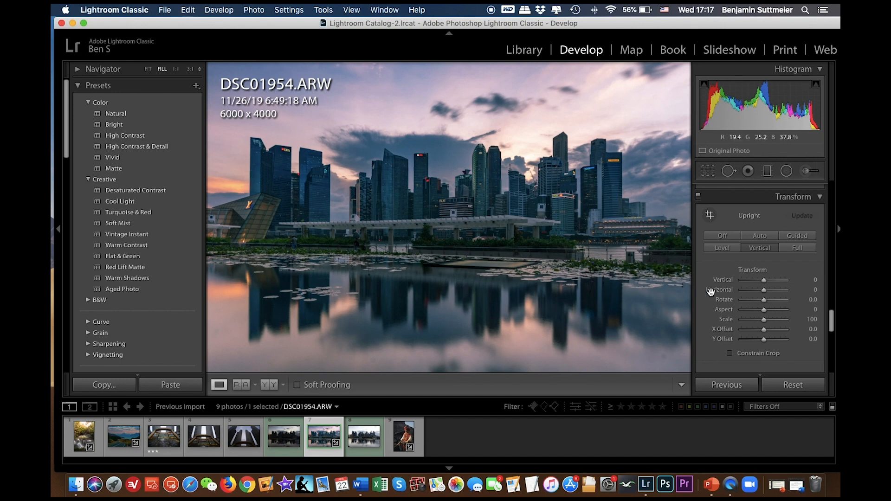
drag(765, 280, 765, 281)
key(super+z)
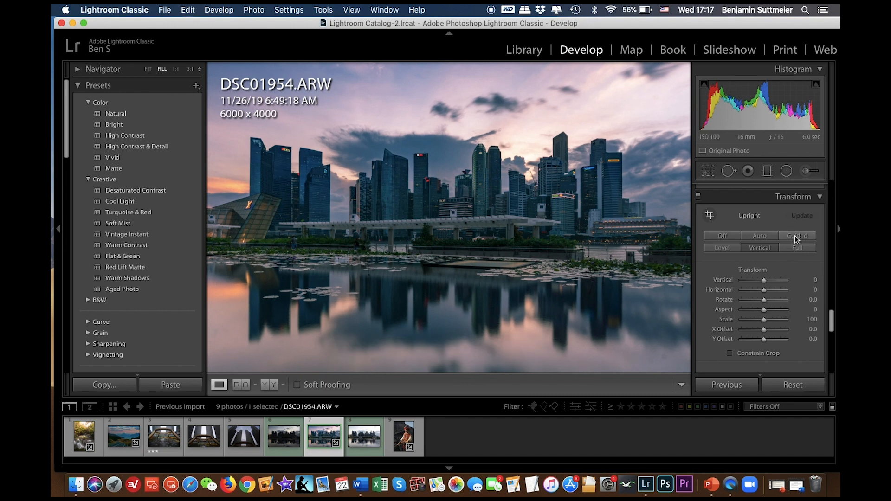
click(724, 235)
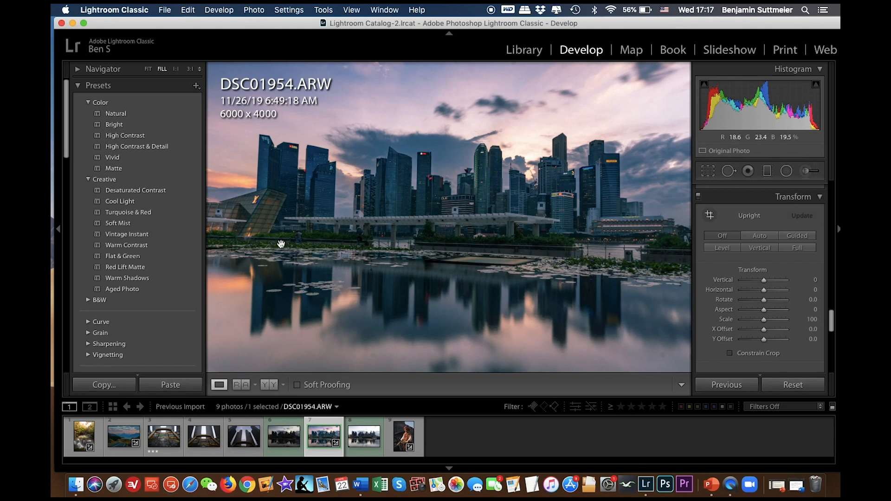
Straighten the skyline with Guided Upright, drawing vertical guides along the edges of the far-left tower and a tall right-hand tower
click(803, 238)
scroll(805, 241, down, 1)
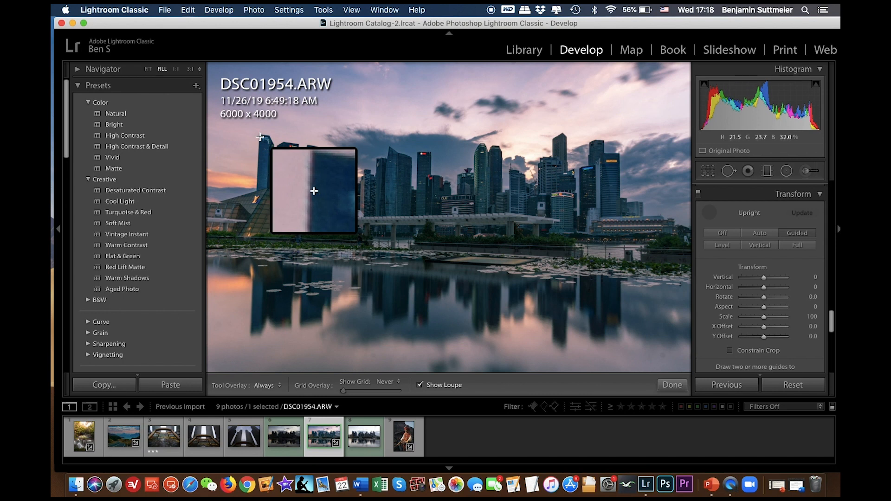
drag(259, 136, 256, 191)
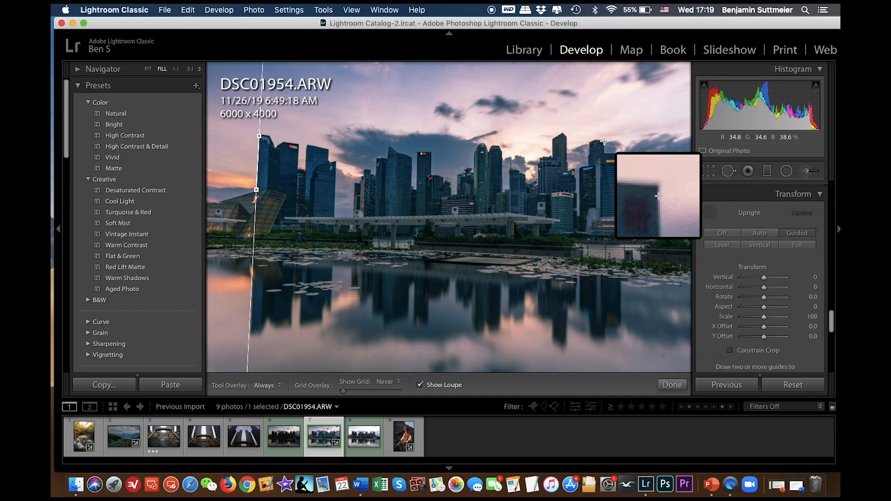
drag(604, 141, 604, 152)
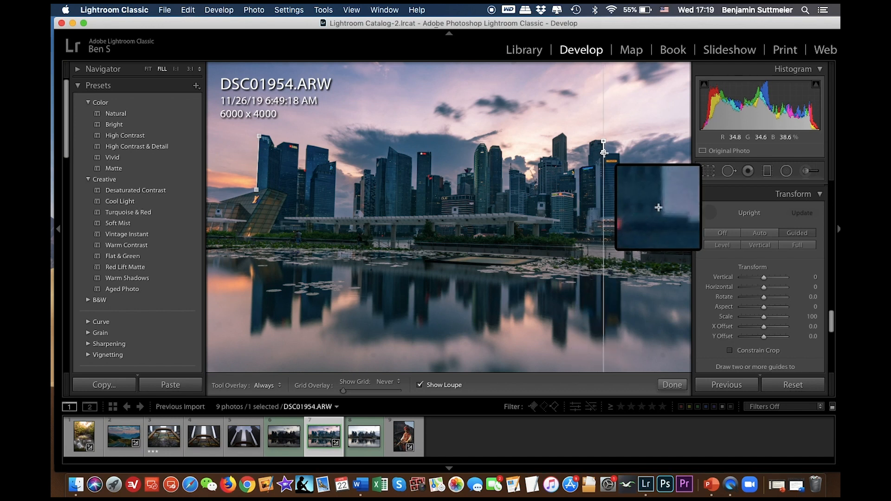
drag(604, 153, 604, 152)
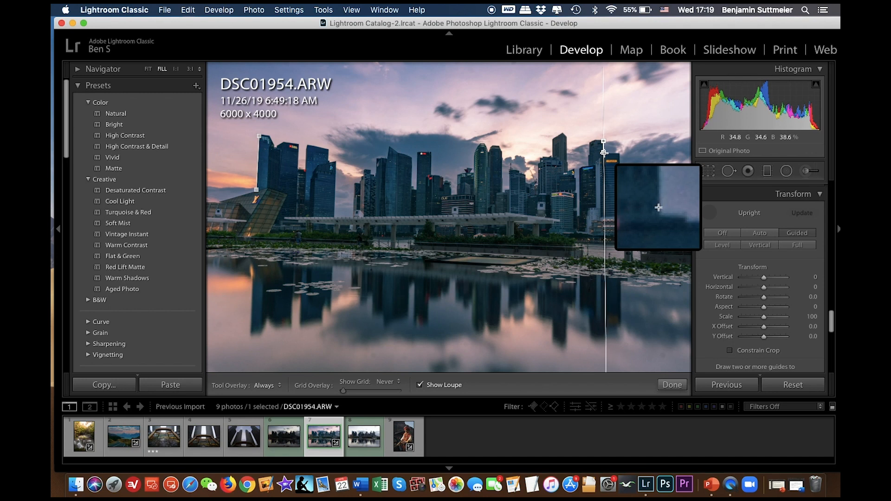
drag(605, 154, 607, 154)
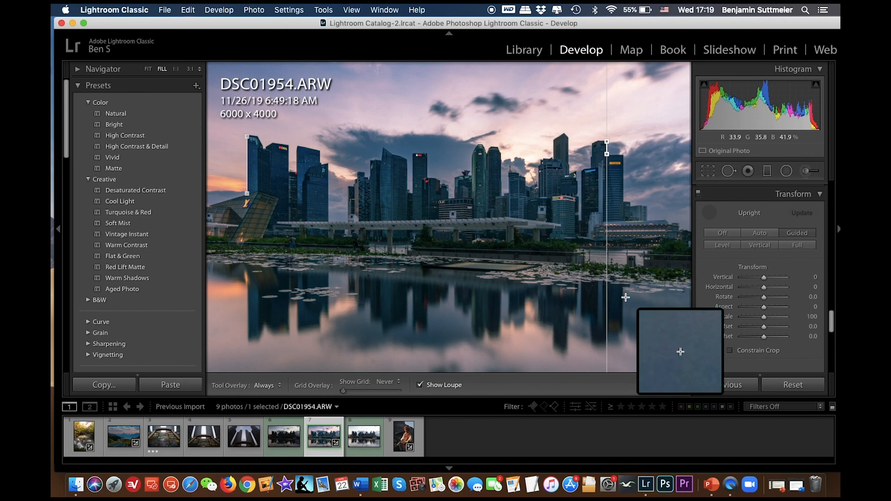
Undo adding the second vertical Upright guide and restore it to compare the skyline's perspective
key(super+z)
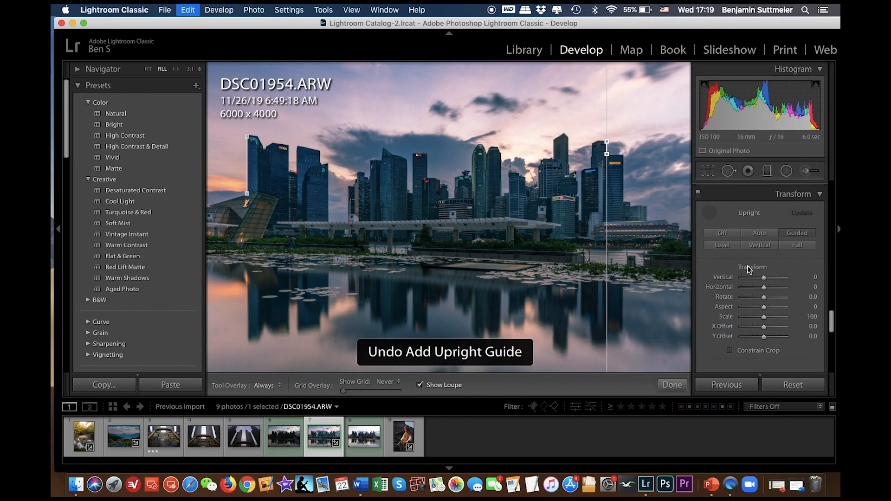
key(super+shift+z)
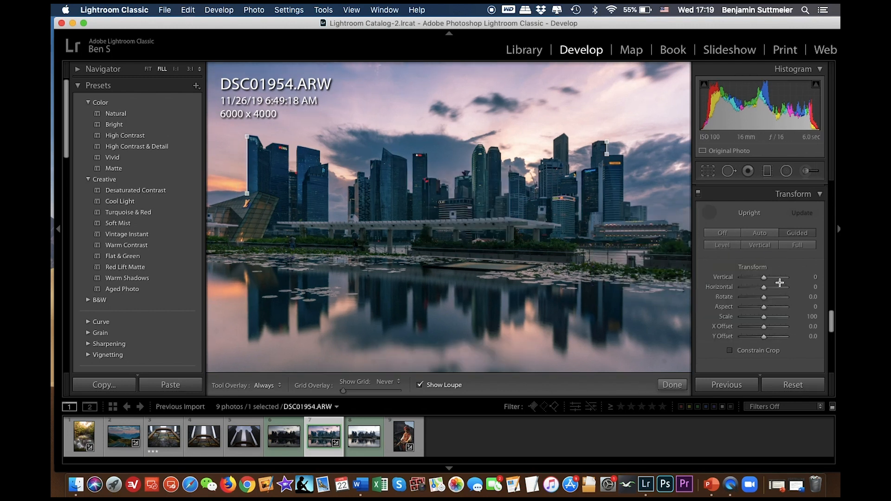
Try lightening and darkening the skyline's edges with Post-Crop Vignetting, and set its Amount to -14
scroll(772, 268, down, 3)
scroll(772, 268, down, 8)
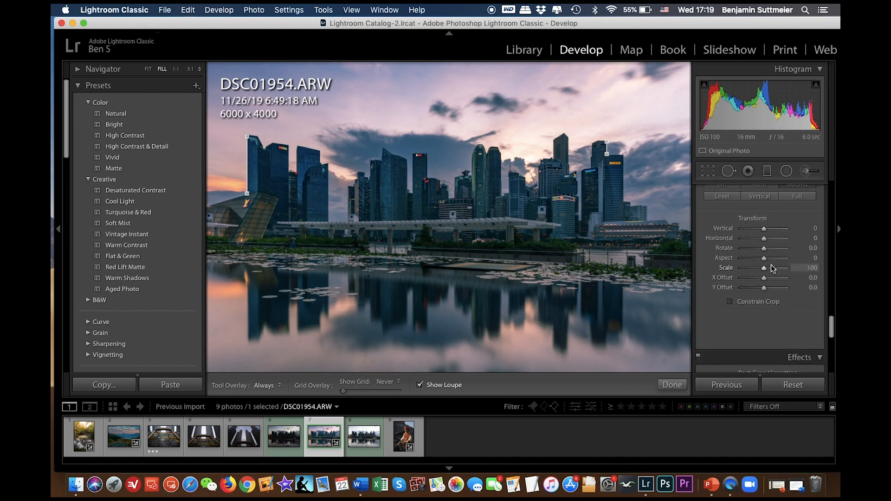
scroll(773, 269, down, 3)
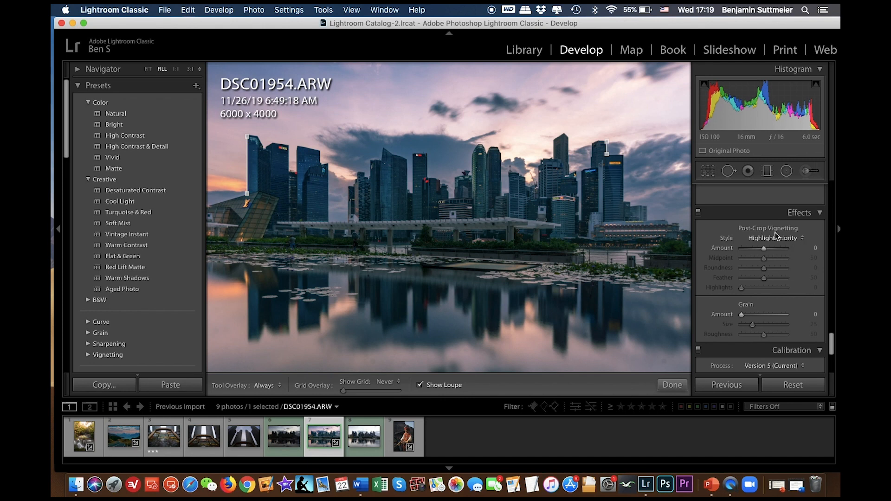
drag(765, 249, 773, 249)
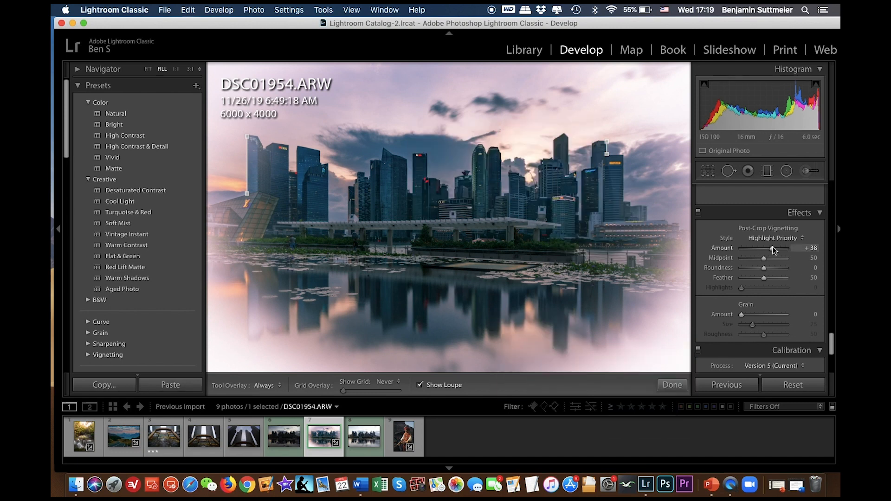
drag(772, 249, 762, 250)
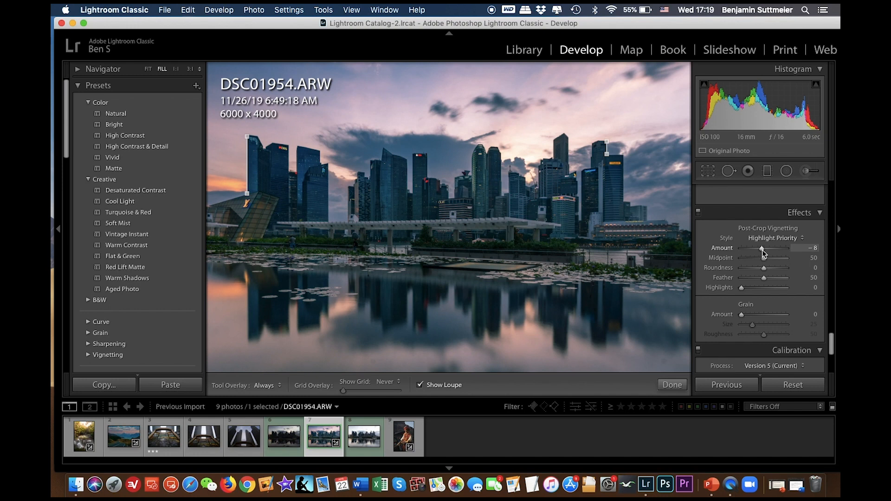
mouse_move(762, 249)
mouse_down()
mouse_move(752, 249)
mouse_move(761, 249)
mouse_up()
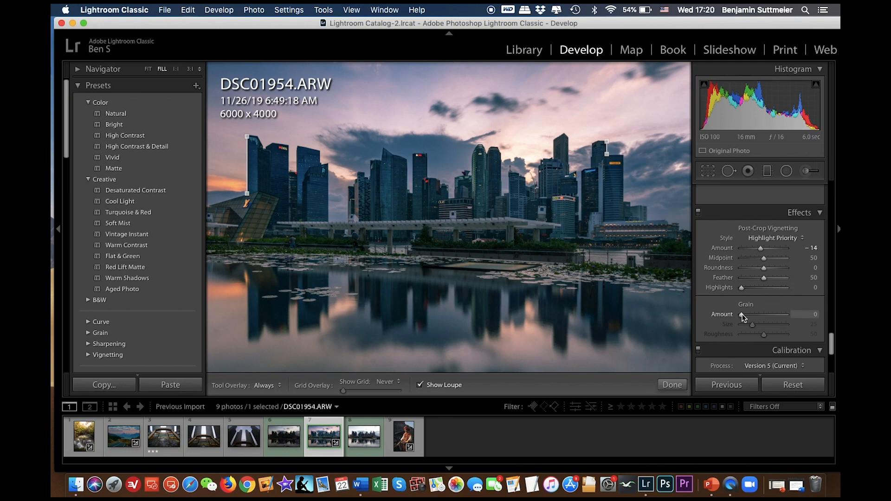
Try a strong Grain Amount on the skyline photo and undo it
drag(742, 315, 841, 325)
key(super+z)
Look over the Calibration settings and return to the Basic white balance and tone settings
scroll(799, 289, down, 3)
scroll(799, 288, down, 3)
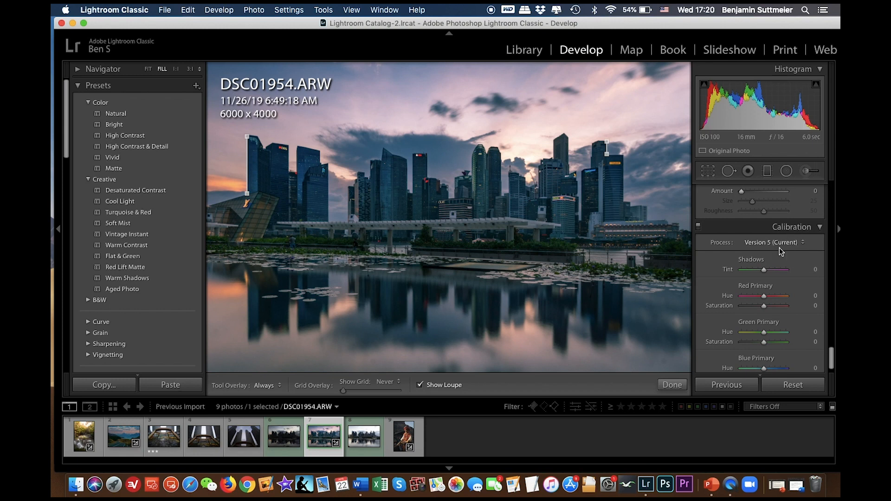
scroll(779, 247, down, 1)
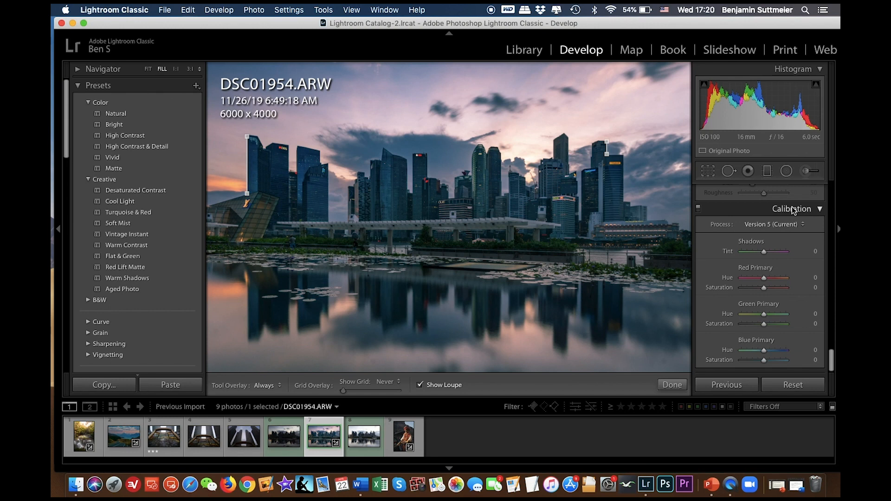
scroll(792, 207, up, 8)
scroll(772, 251, up, 10)
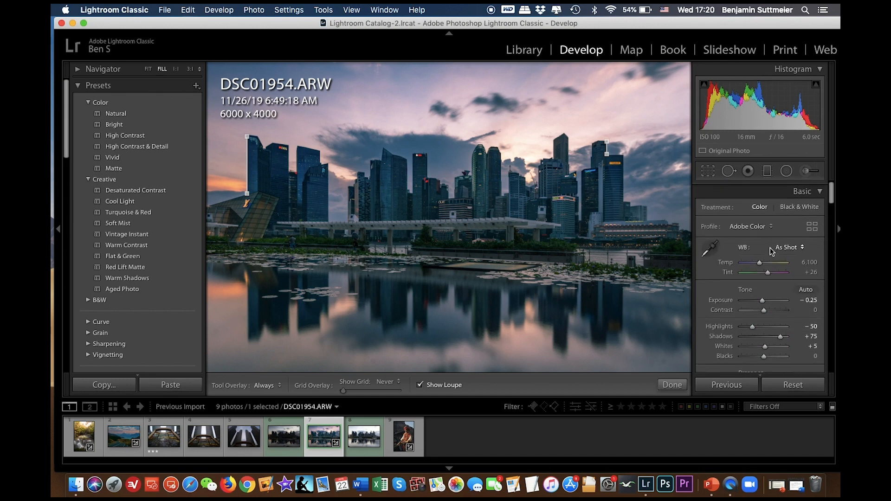
key(w)
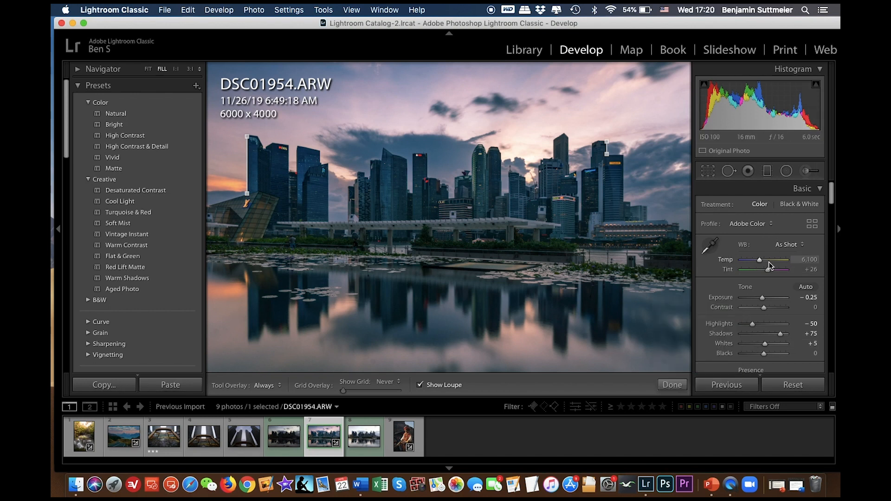
Select the existing graduated filter over the skyline and set its Range Mask to Luminance
click(768, 172)
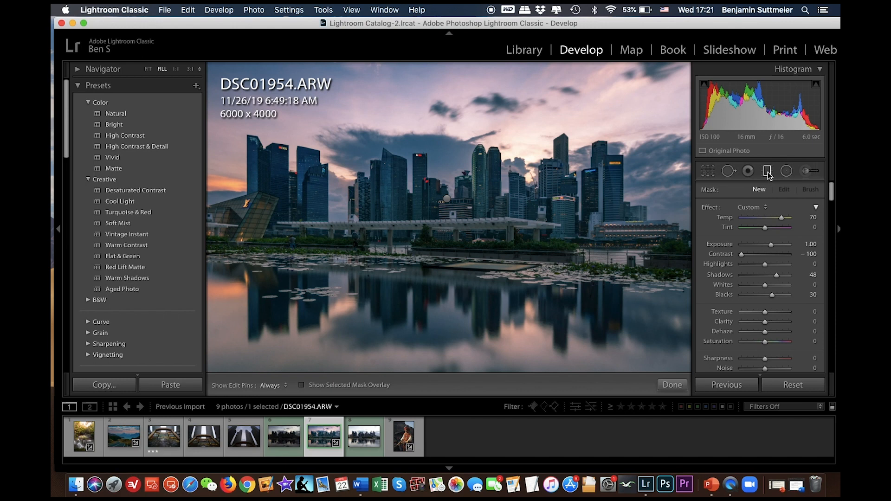
click(447, 199)
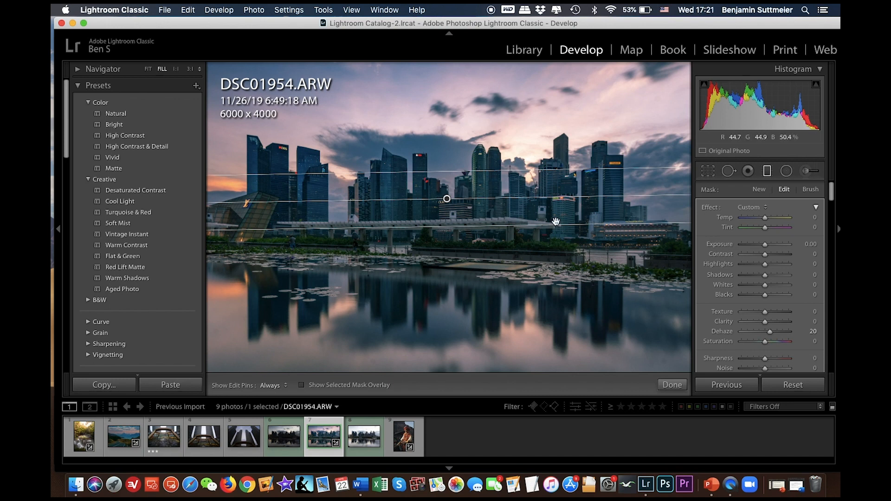
scroll(780, 281, down, 3)
scroll(779, 280, down, 5)
scroll(779, 281, down, 1)
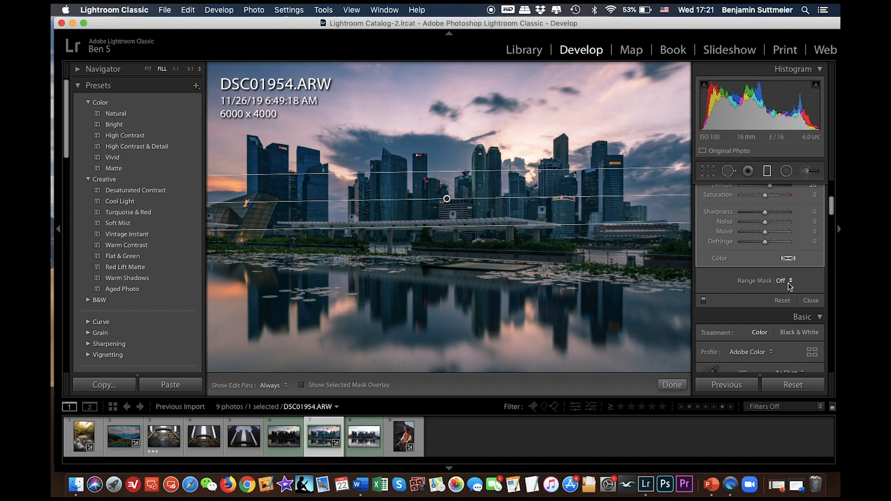
click(791, 282)
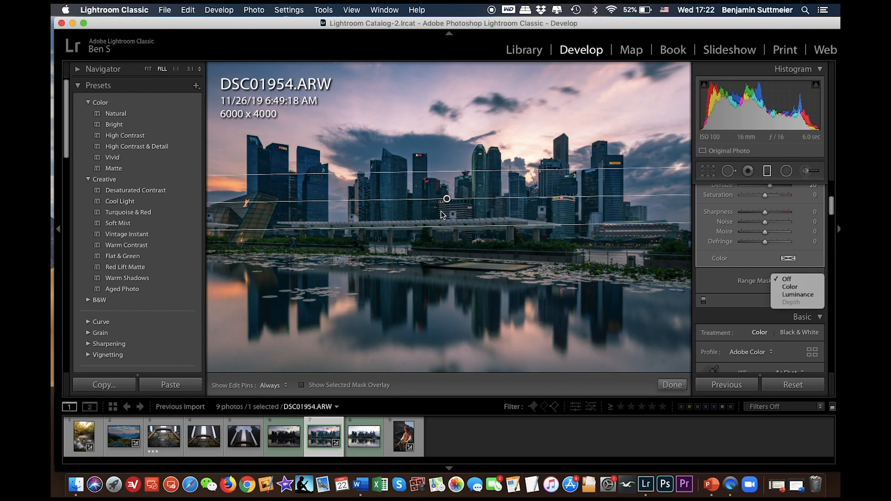
click(791, 295)
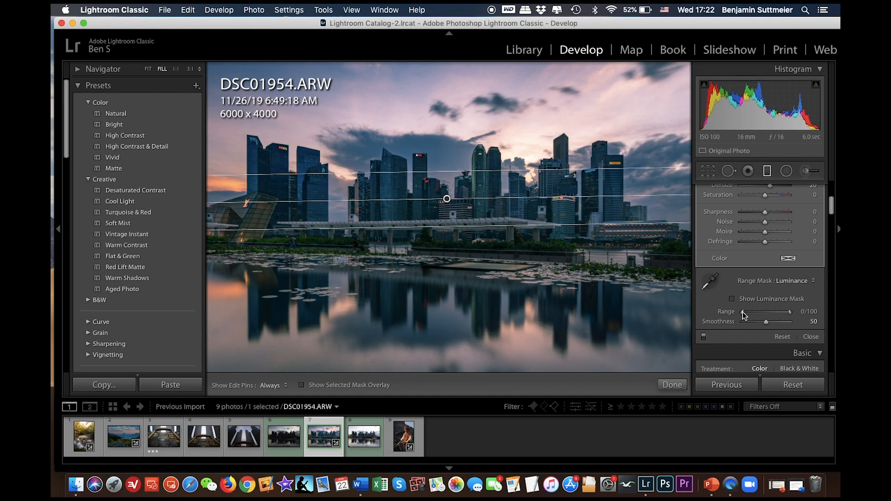
Restrict the graduated filter to the bright sky by setting the luminance Range to 71/100 while previewing the mask
mouse_move(743, 312)
mouse_down()
mouse_move(756, 313)
mouse_move(740, 314)
mouse_up()
key(alt)
alt+click(742, 313)
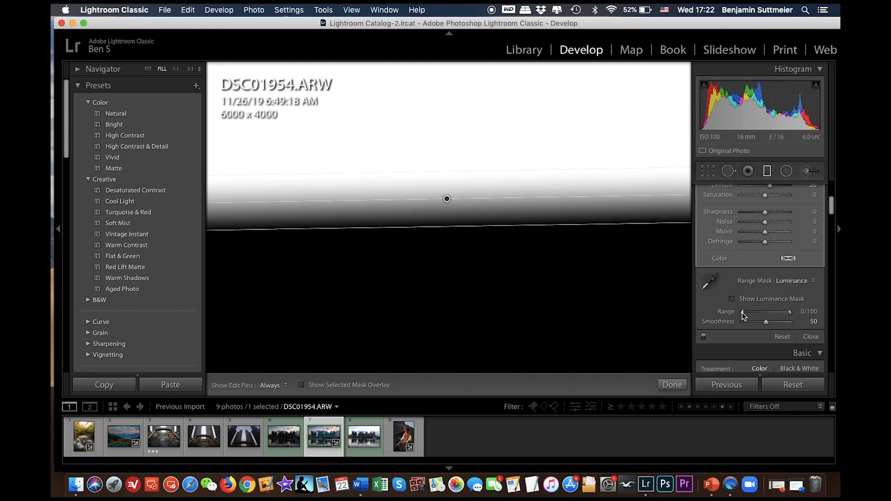
drag(742, 313, 758, 313)
drag(759, 311, 779, 312)
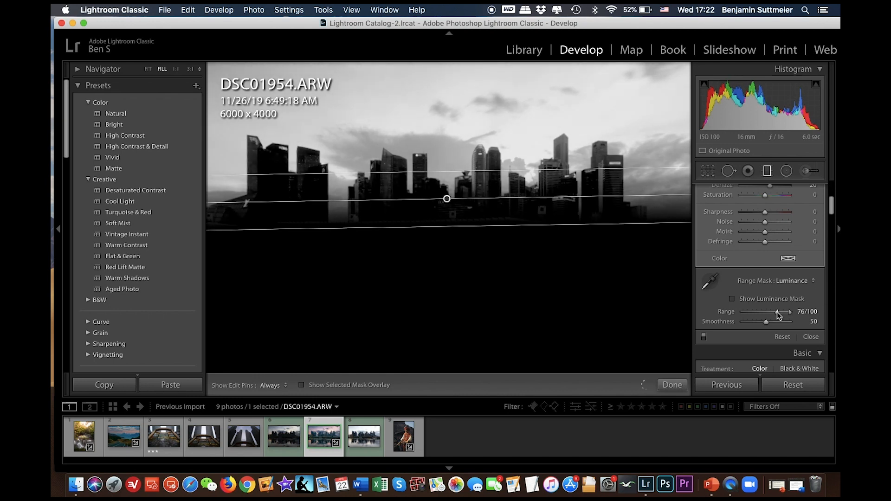
drag(777, 312, 776, 312)
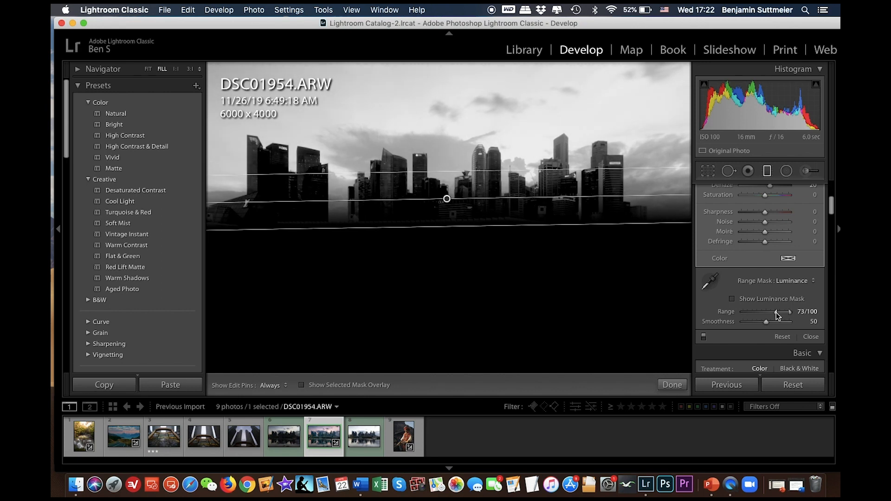
drag(776, 312, 775, 312)
drag(776, 313, 775, 312)
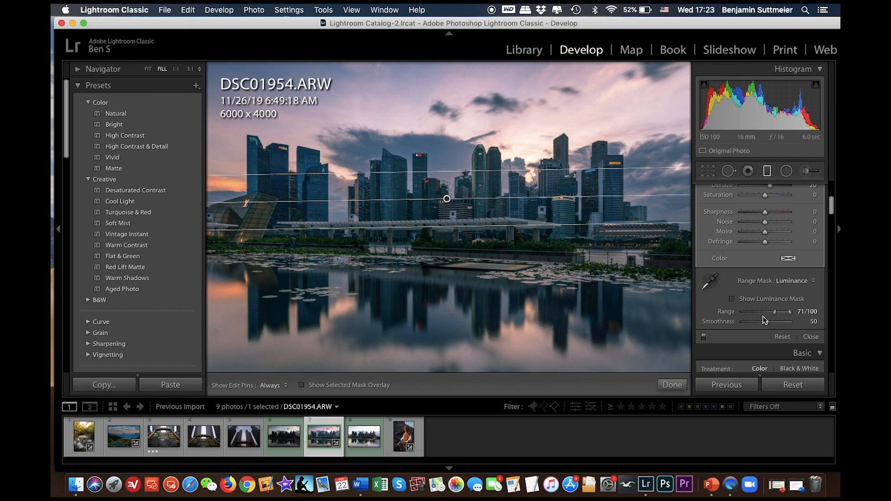
Delete the graduated filter from the skyline photo and restore it
key(Delete)
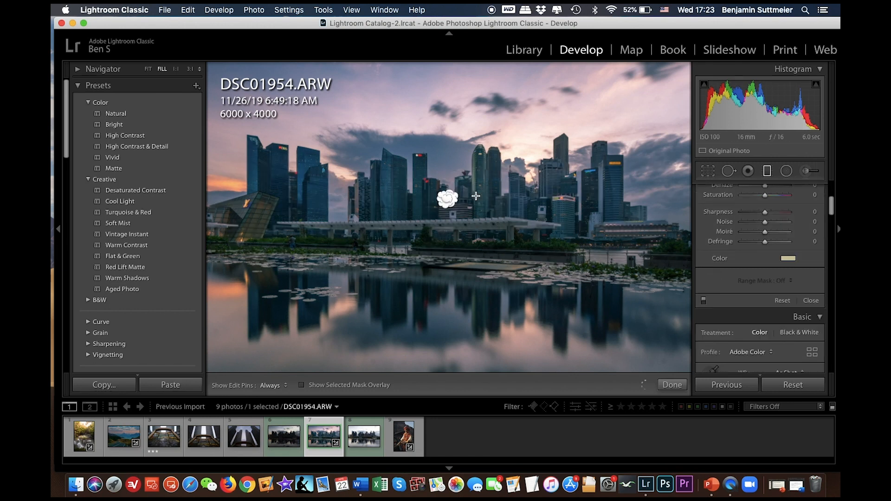
key(super+z)
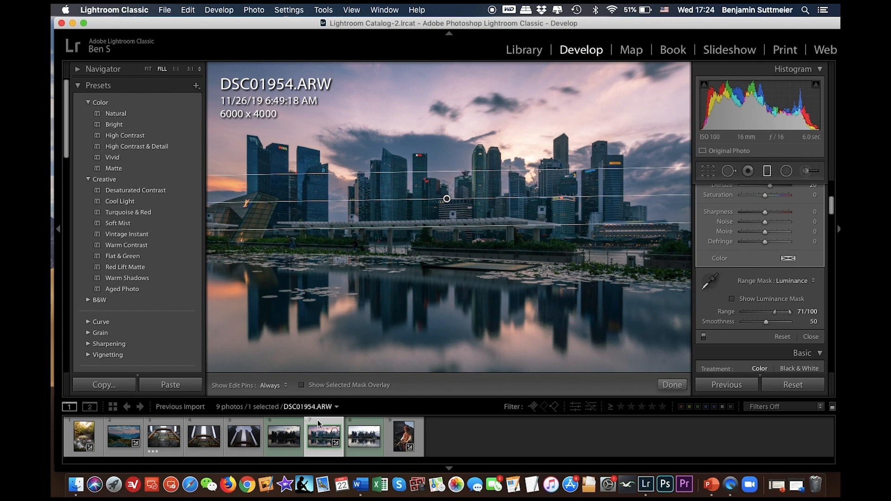
Reset all edits on DSC01954.ARW and view the bracketed exposures DSC01953 through DSC01955 in turn
click(785, 390)
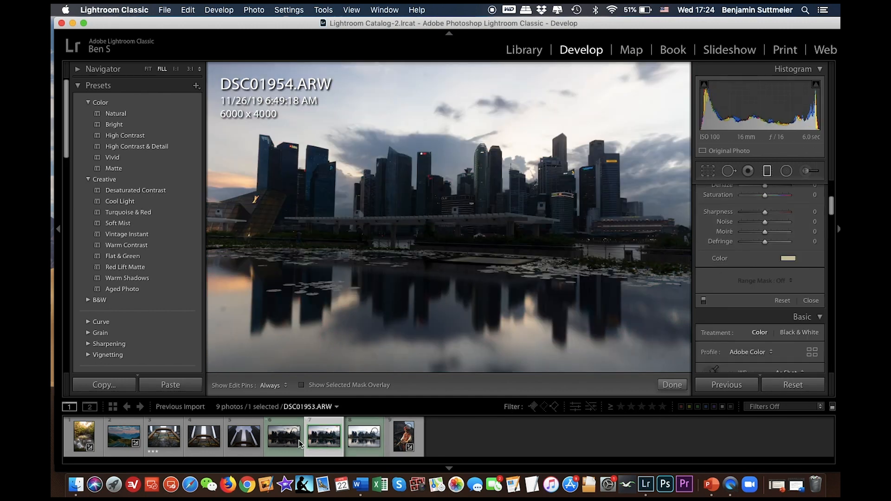
click(282, 436)
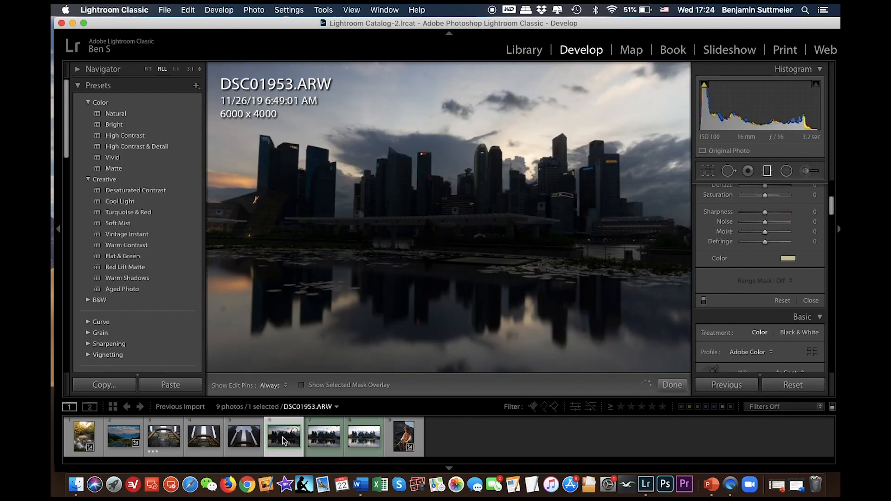
key(Right)
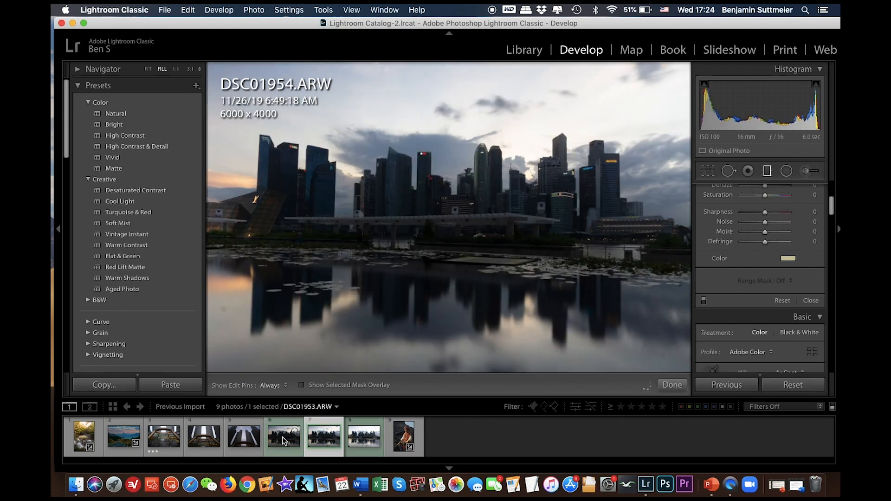
key(Right)
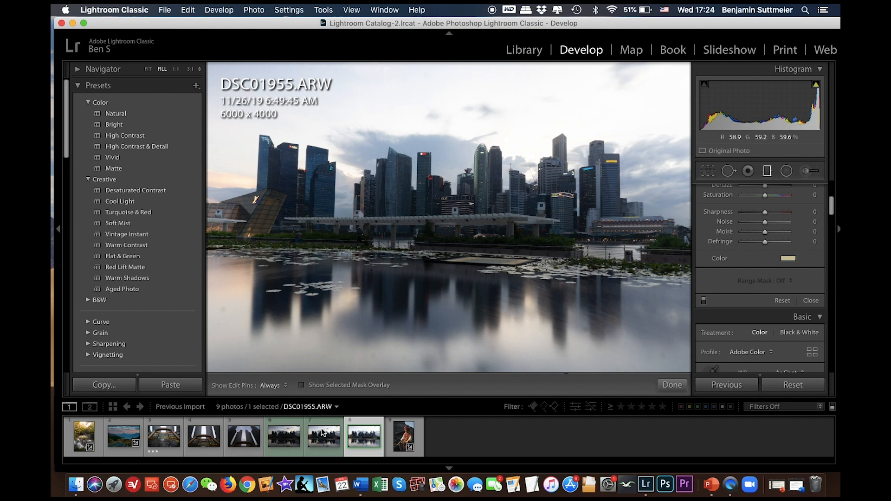
Merge DSC01953, DSC01954 and DSC01955 into an HDR photo with Auto Align, Auto Settings and Deghost Amount None
click(289, 439)
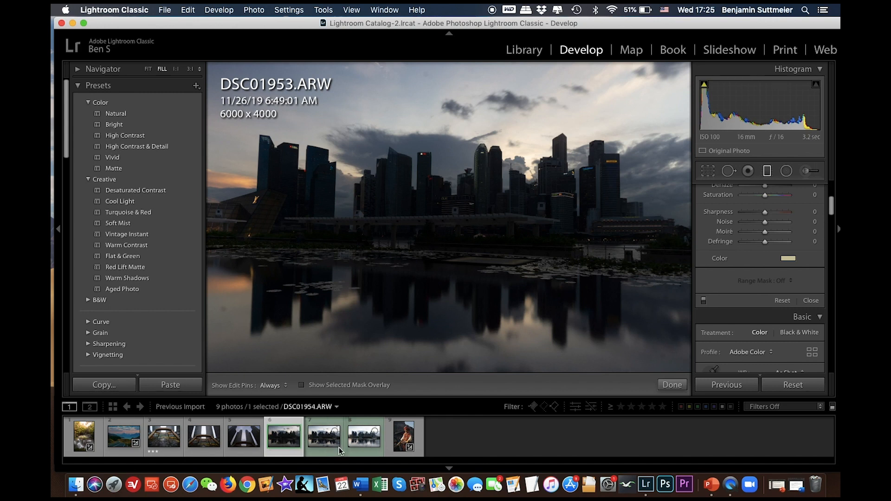
shift+click(362, 439)
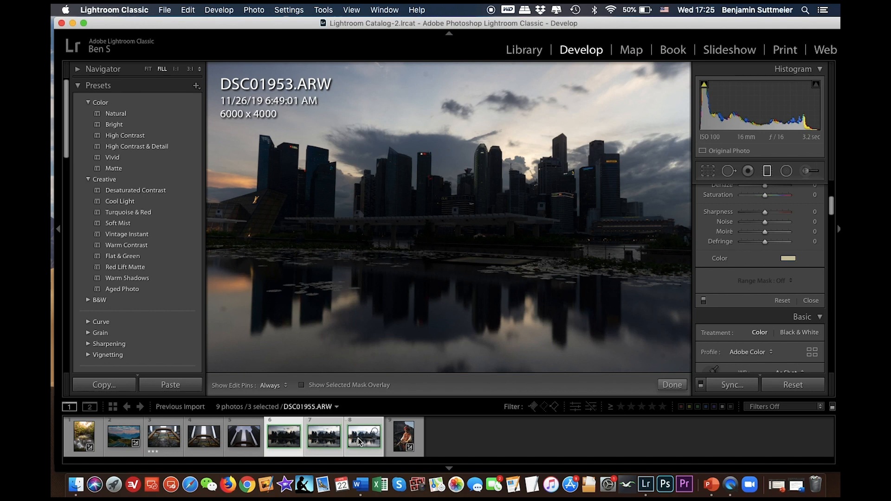
right_click(358, 438)
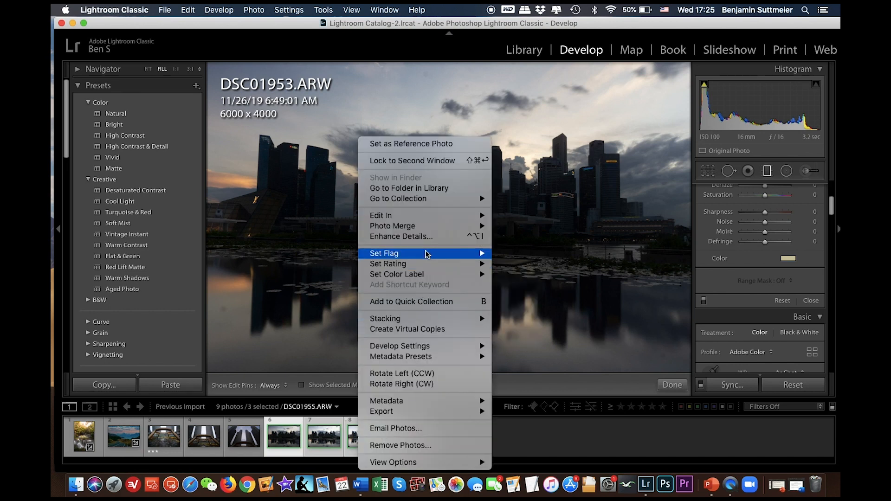
mouse_move(469, 226)
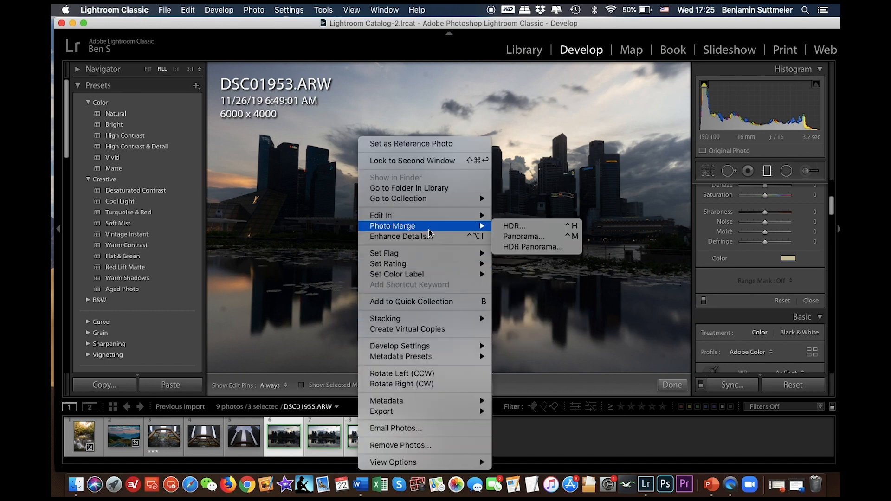
click(504, 226)
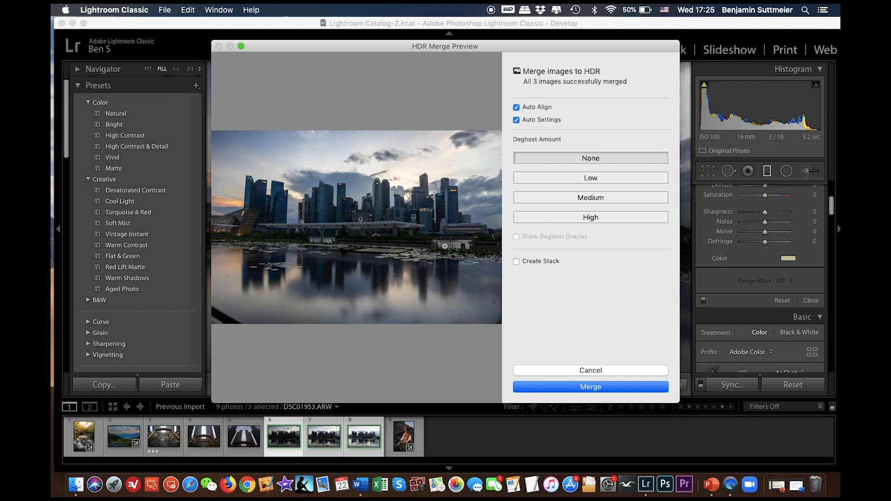
click(589, 387)
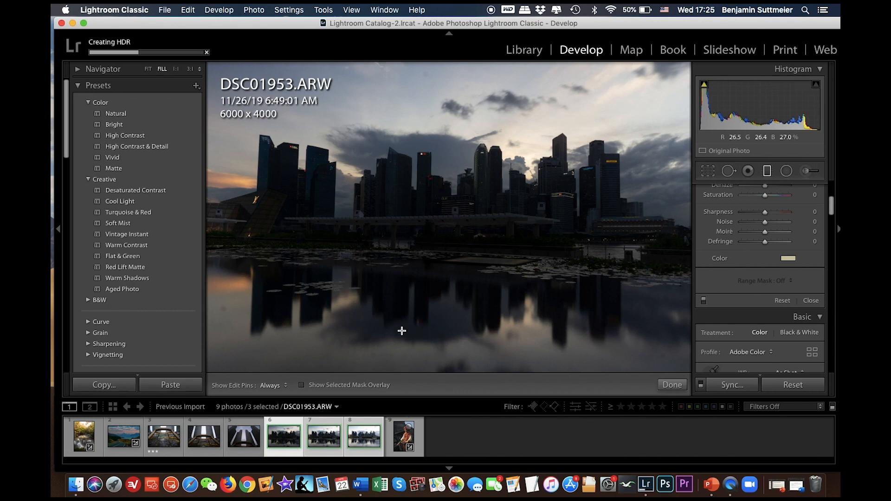
View the unedited DSC01954.ARW and open the merged DSC01953-HDR.dng for comparison
click(398, 437)
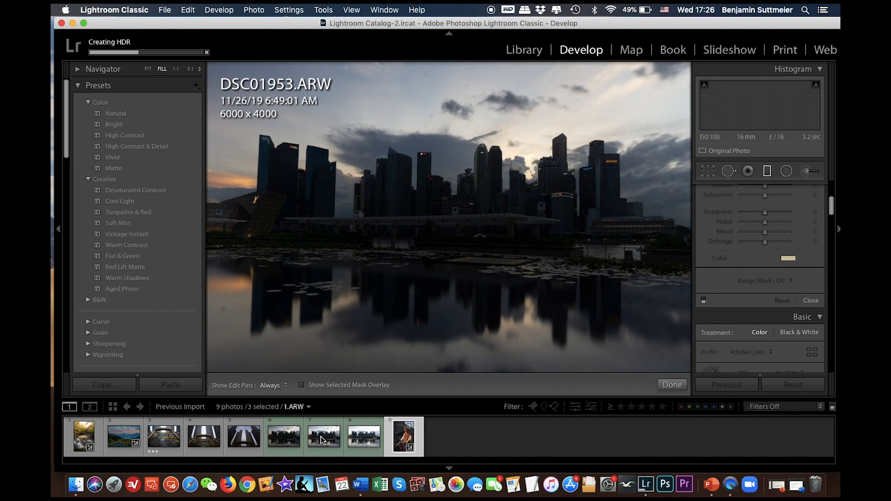
click(323, 440)
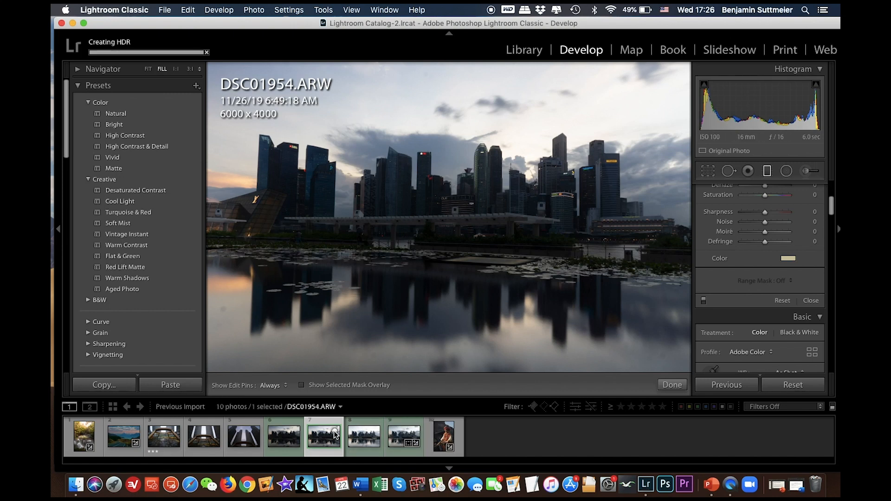
click(393, 440)
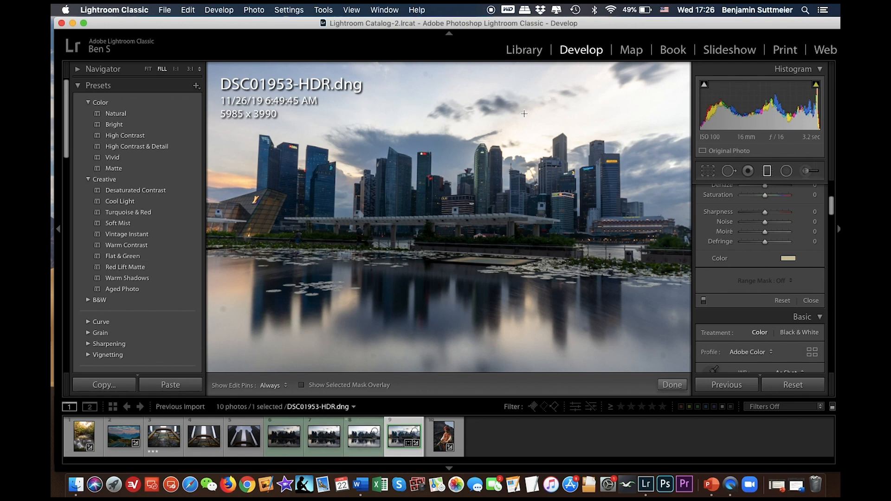
Compare the unedited DSC01954.ARW with the merged DSC01953-HDR.dng by viewing them alternately
click(323, 441)
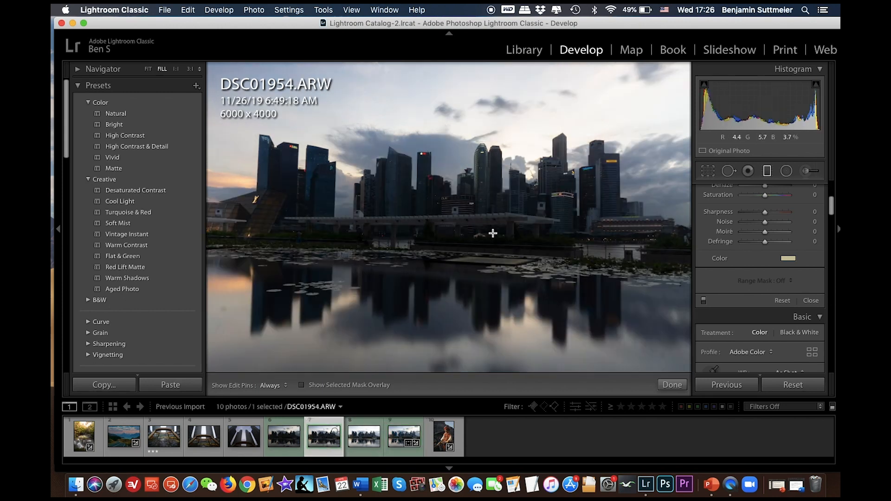
click(396, 439)
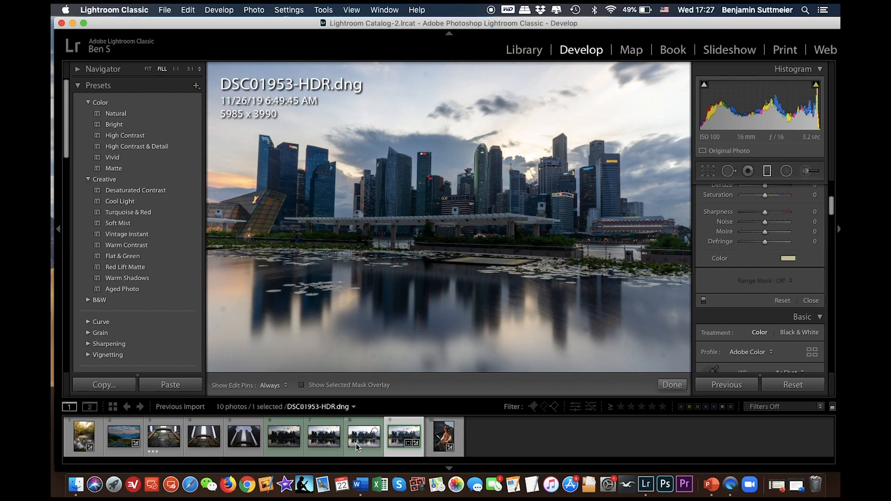
click(324, 444)
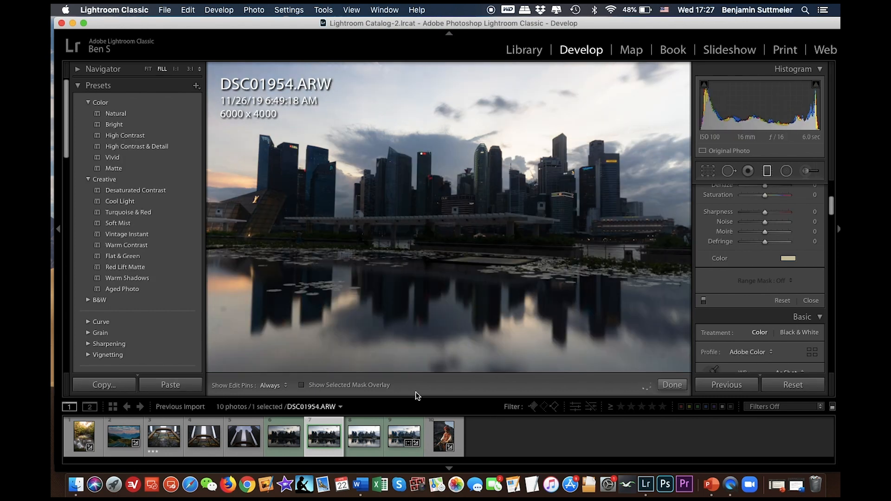
Preview a panorama merge of 3.ARW and the two photos following it, trying the Cylindrical, Spherical and Perspective projections
click(167, 441)
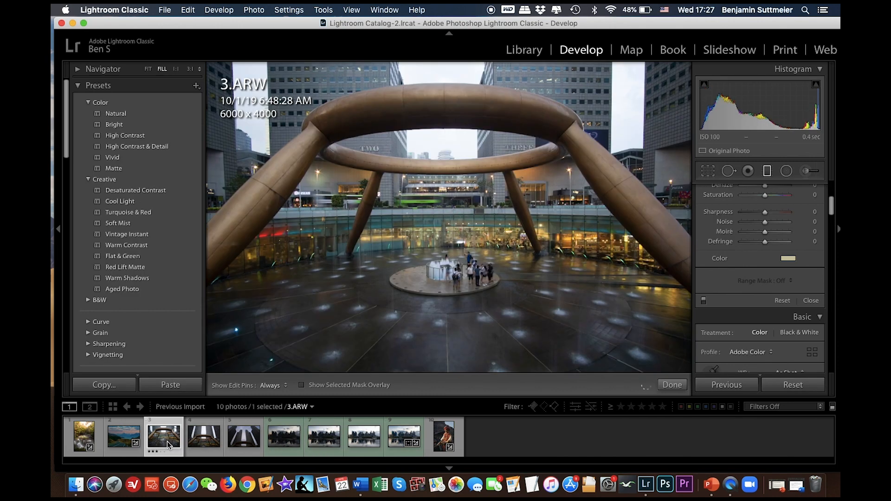
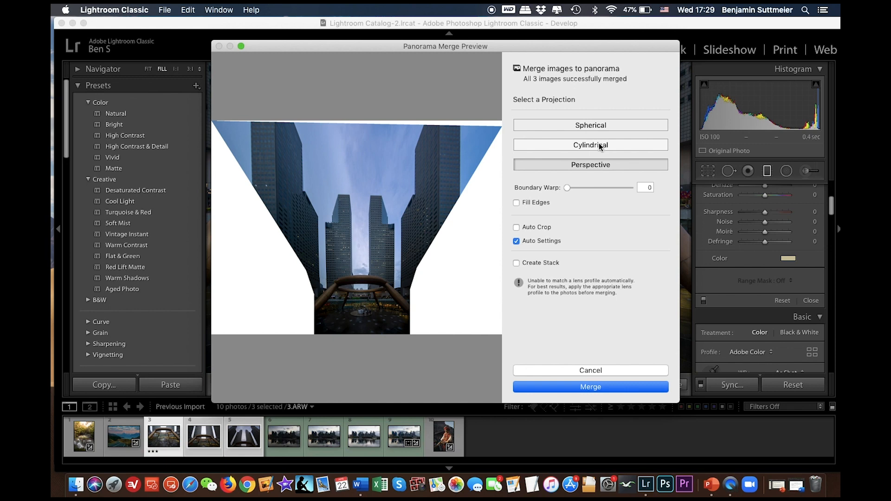
click(600, 148)
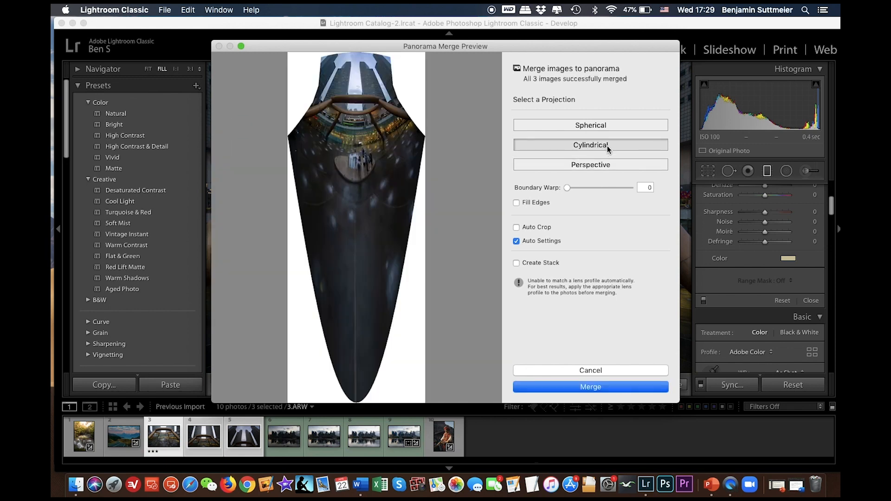
click(596, 126)
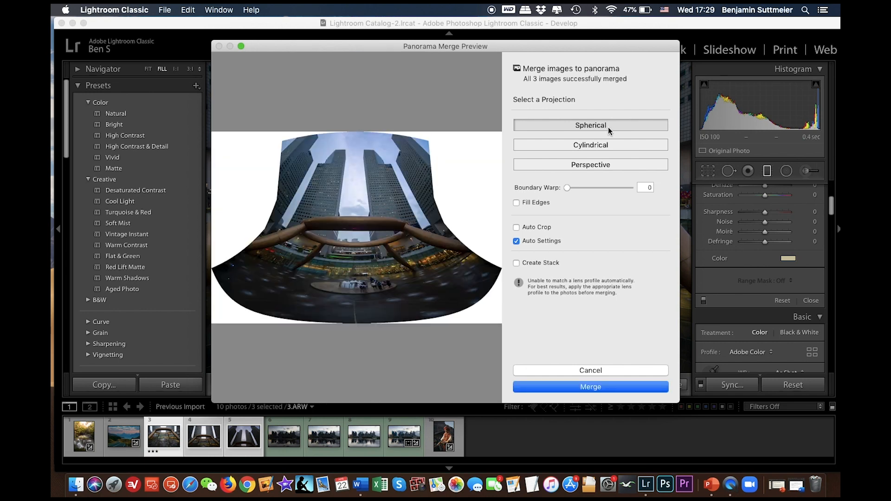
click(596, 165)
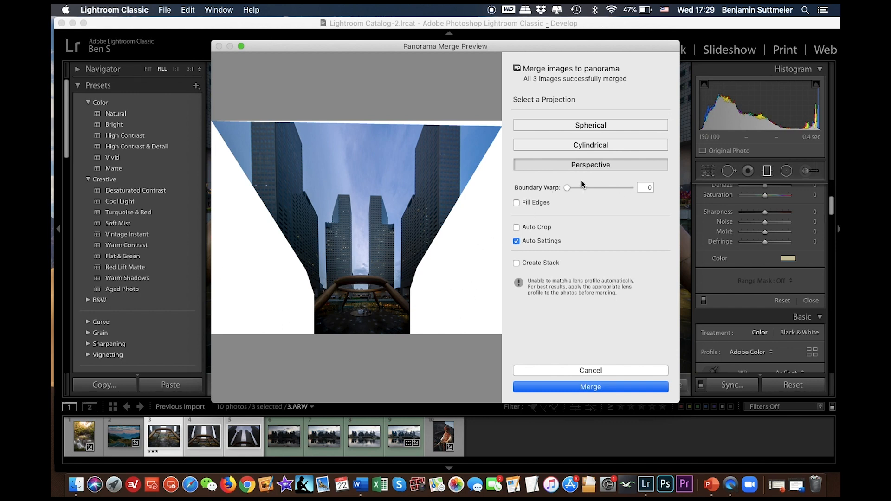
Try a Boundary Warp of 81 on the perspective panorama, return it to 0 and cancel the merge
drag(569, 189, 583, 192)
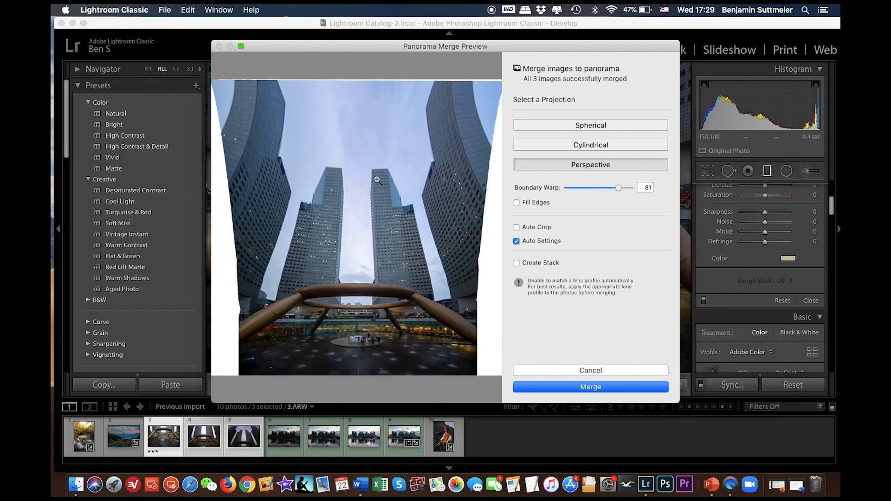
drag(620, 188, 561, 188)
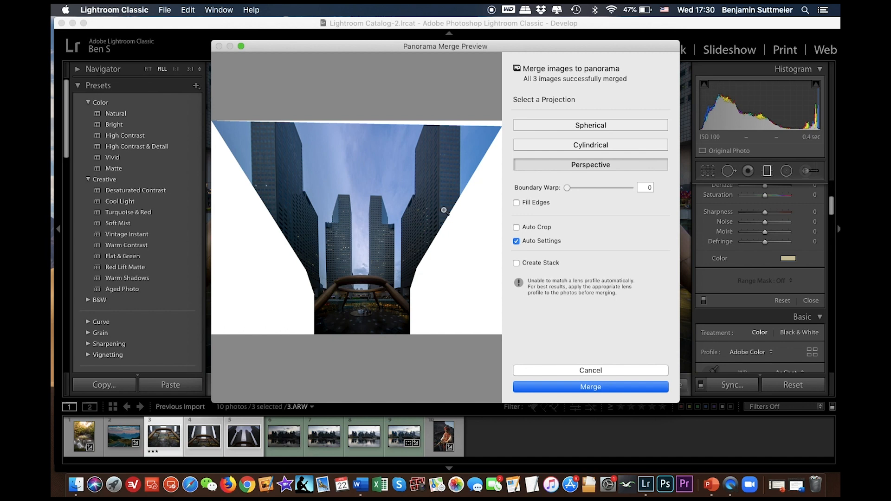
click(604, 370)
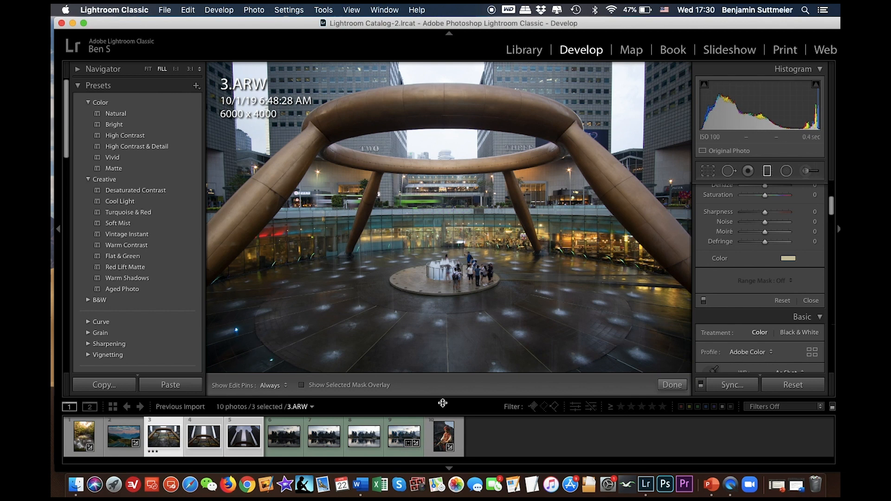
Show the whole portrait photo 1.ARW and open its export settings
click(443, 439)
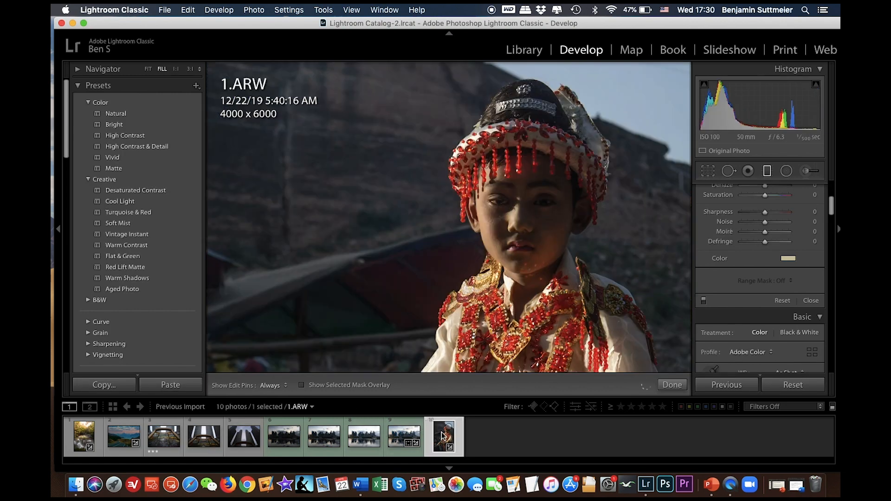
key(z)
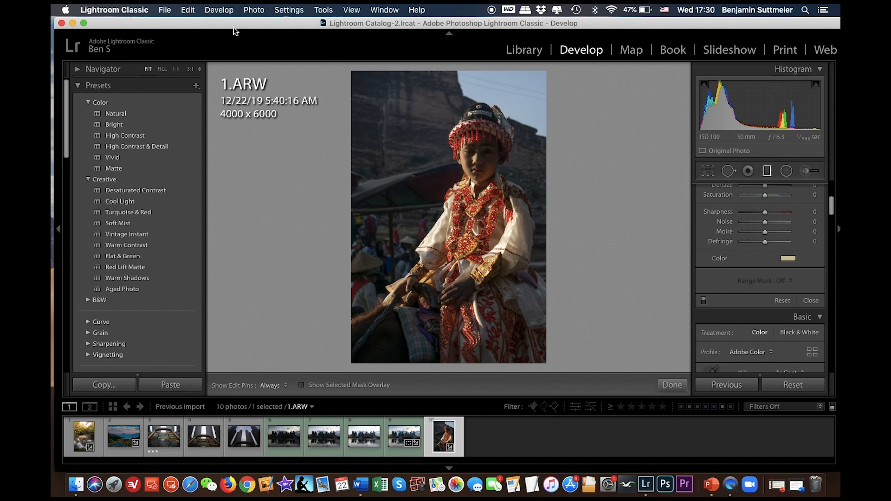
click(165, 11)
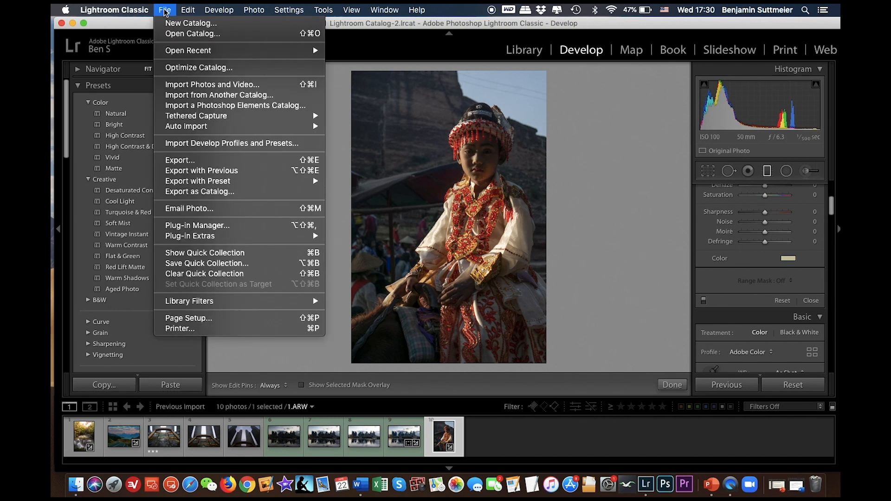
click(216, 160)
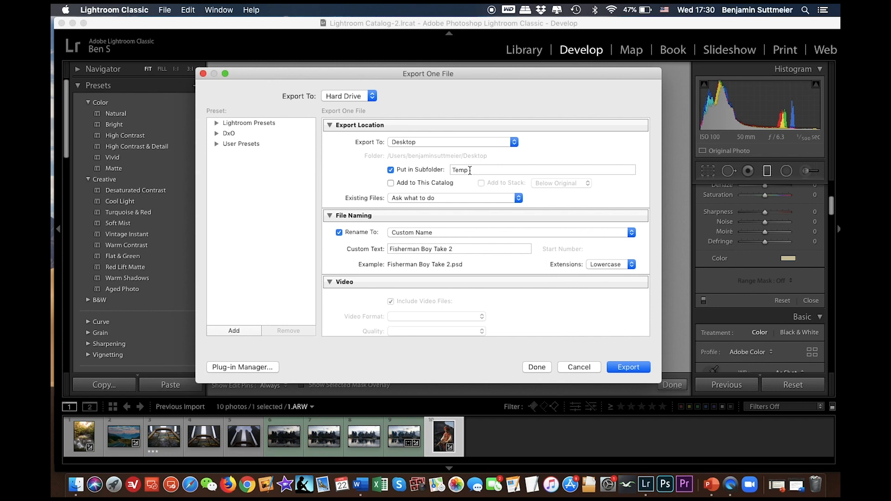
Toggle renaming off and on for the export, and set the custom file name to Burmese Girl
click(352, 234)
click(353, 234)
click(347, 251)
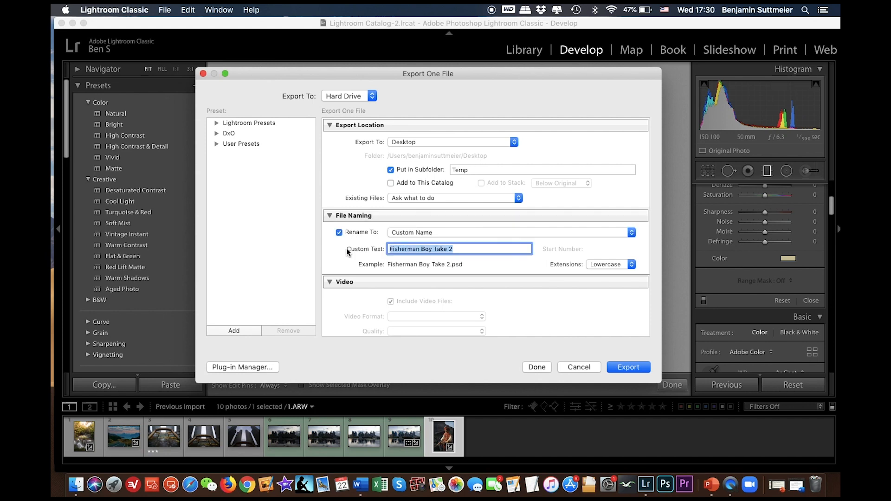
text(Burmese Girl)
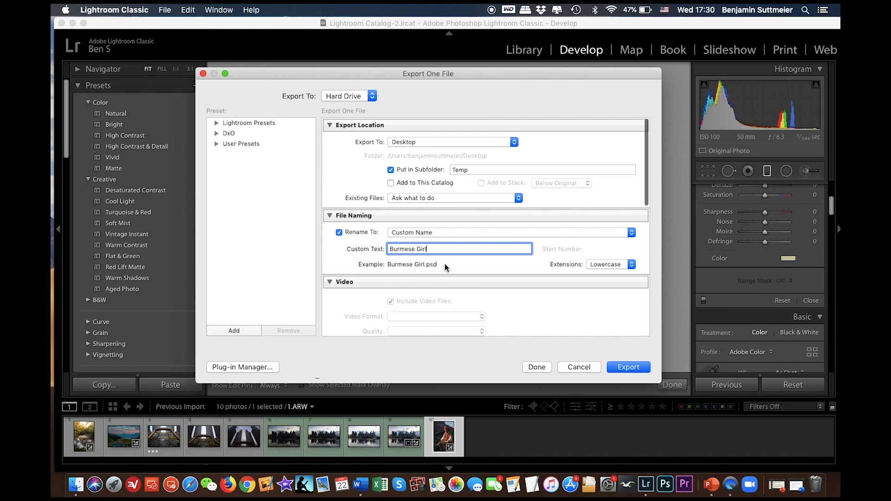
Set the export image format to JPEG, try PSD for comparison and return to JPEG
scroll(441, 264, down, 5)
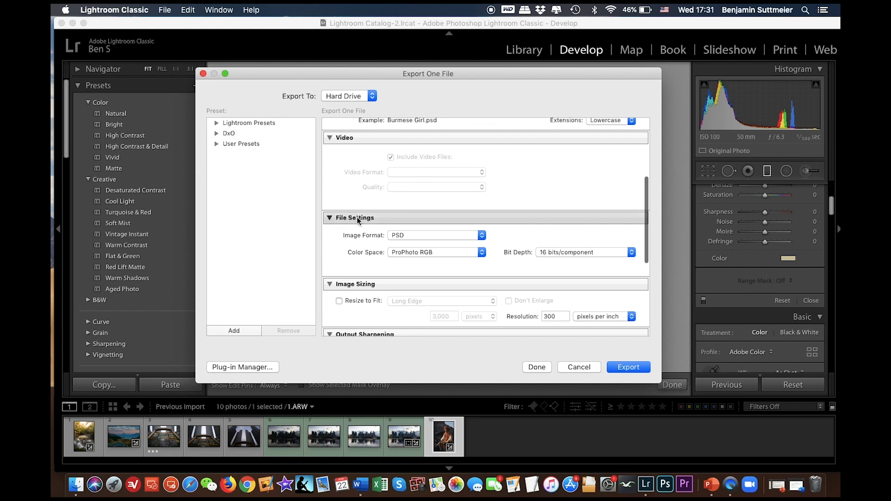
click(400, 235)
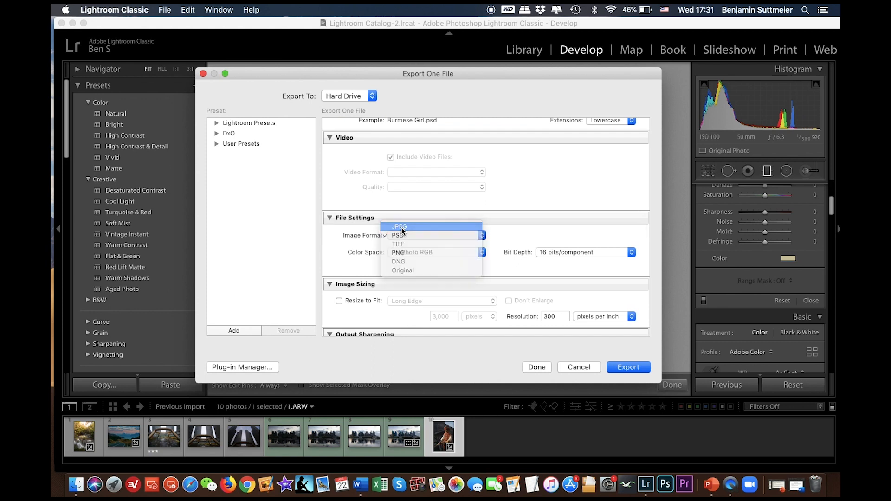
click(411, 226)
scroll(414, 206, up, 1)
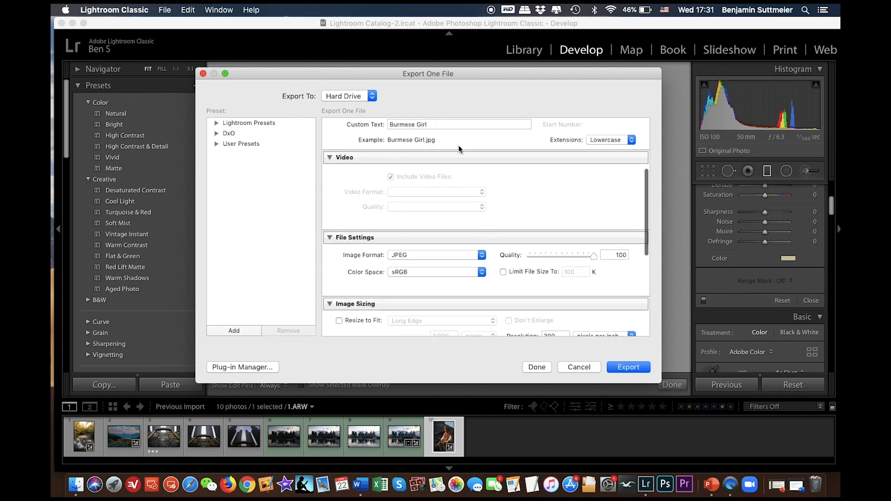
click(403, 255)
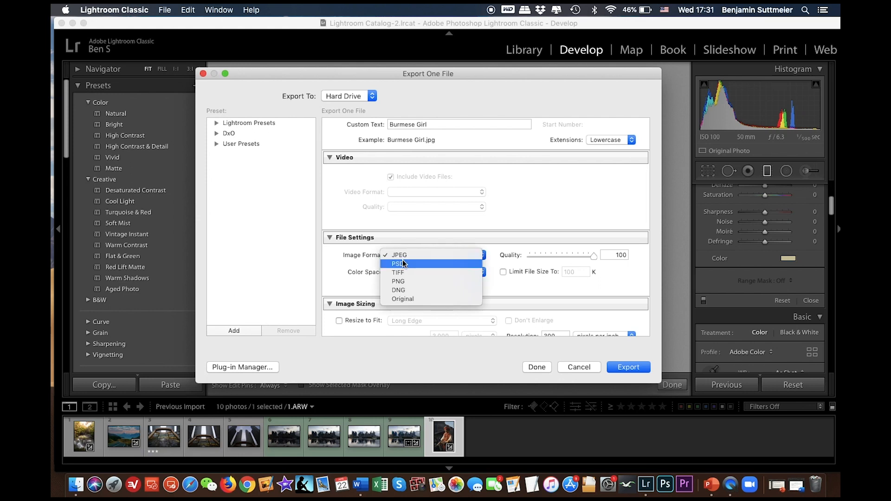
click(402, 260)
click(402, 258)
click(440, 266)
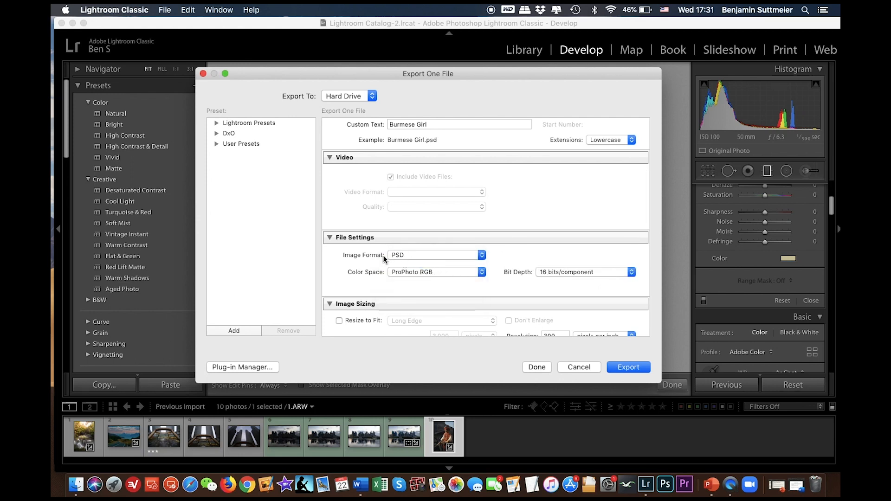
click(412, 255)
click(411, 246)
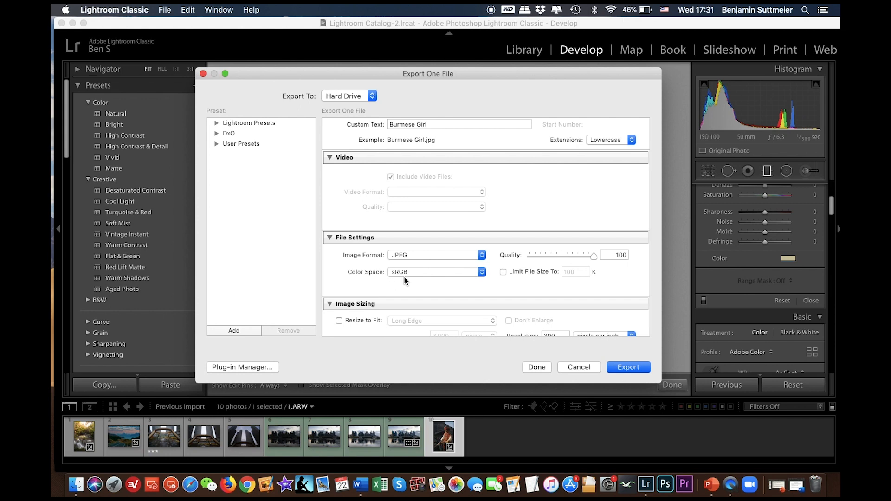
Try Do nothing as the after-export action, restore Open in Adobe Photoshop 2020, and cancel the export
scroll(455, 274, down, 5)
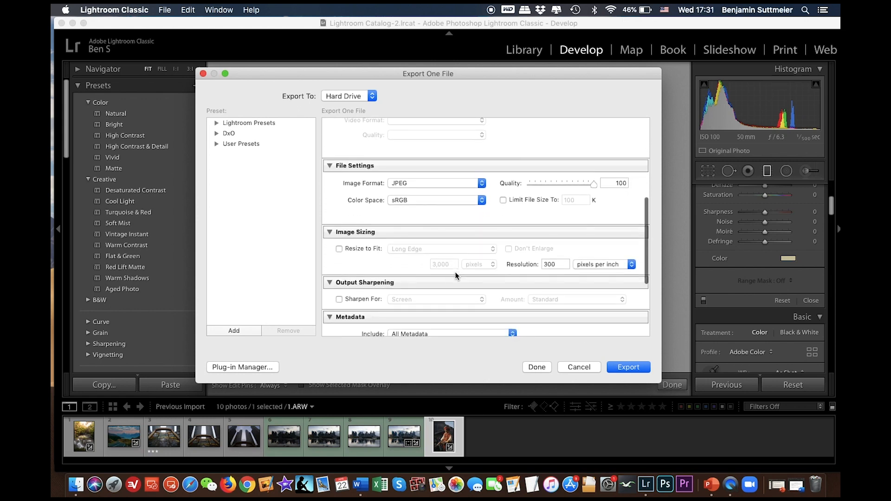
scroll(455, 273, down, 5)
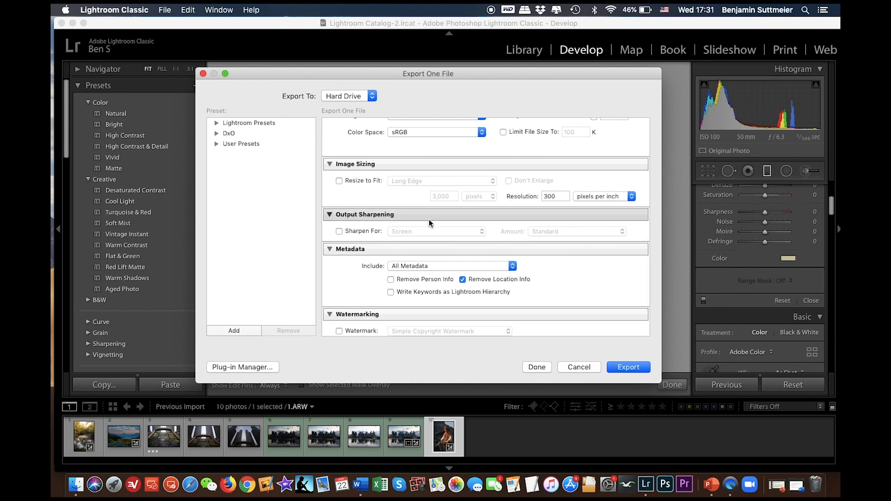
scroll(408, 238, down, 3)
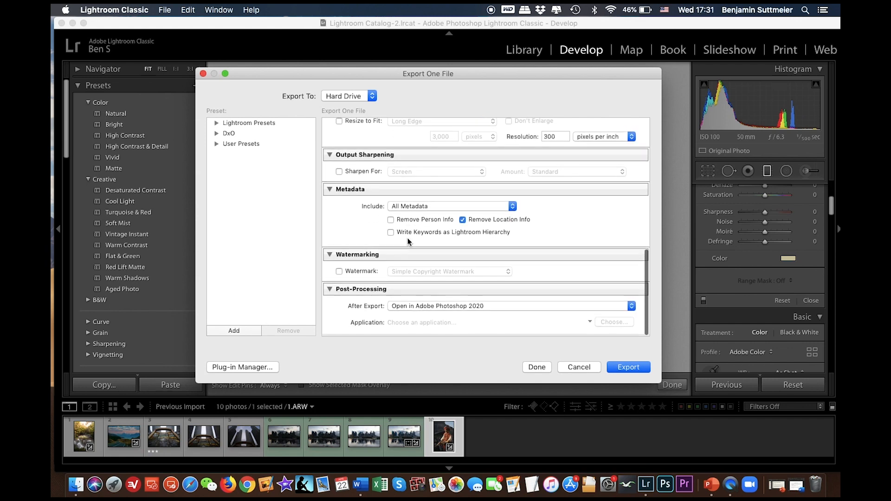
click(420, 309)
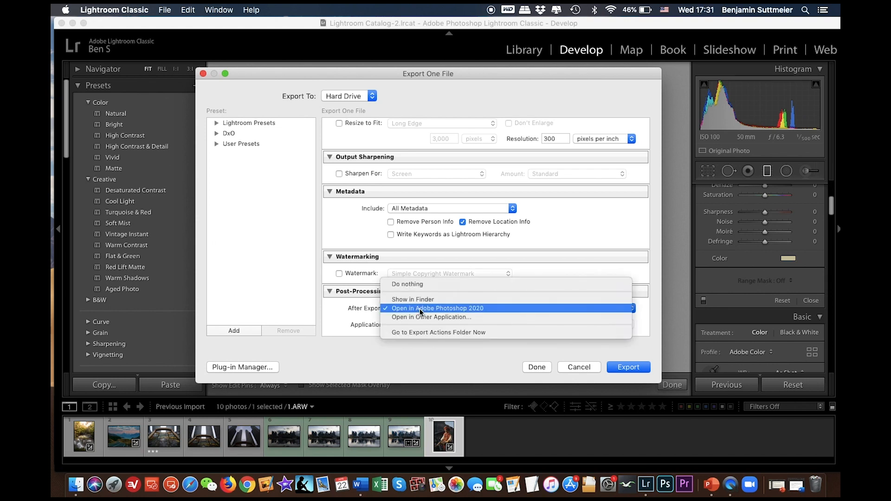
click(421, 285)
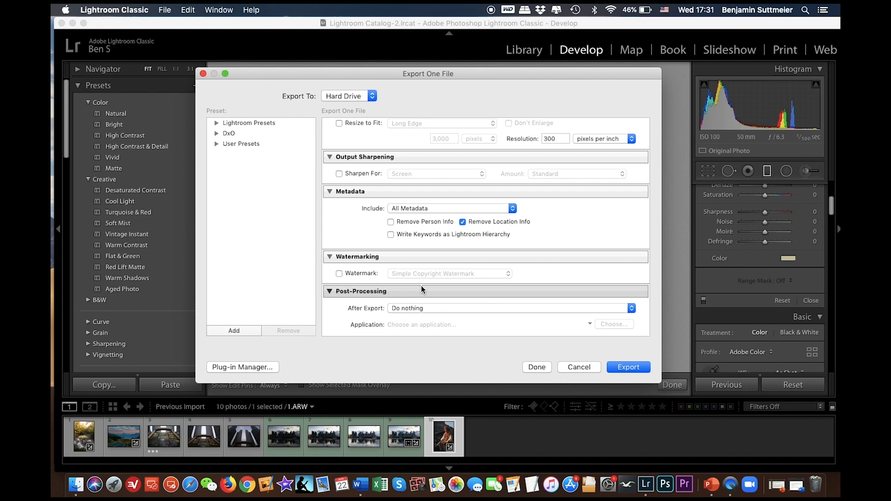
click(414, 308)
click(412, 332)
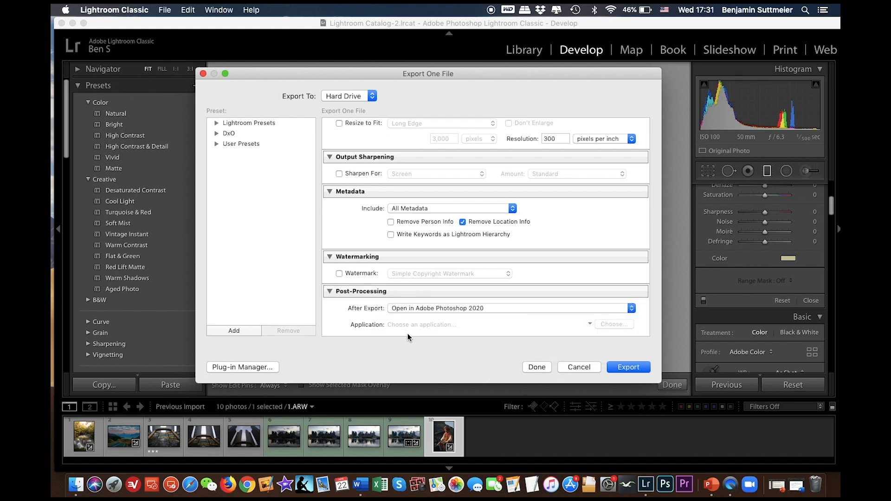
click(579, 367)
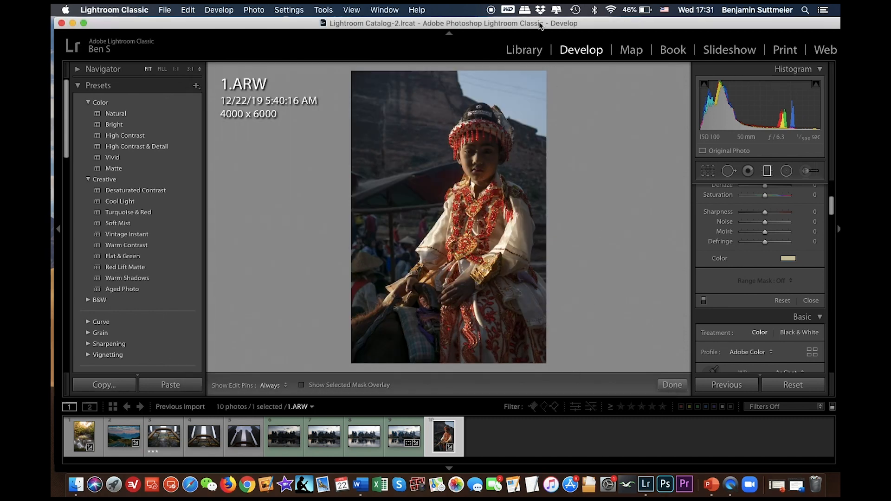